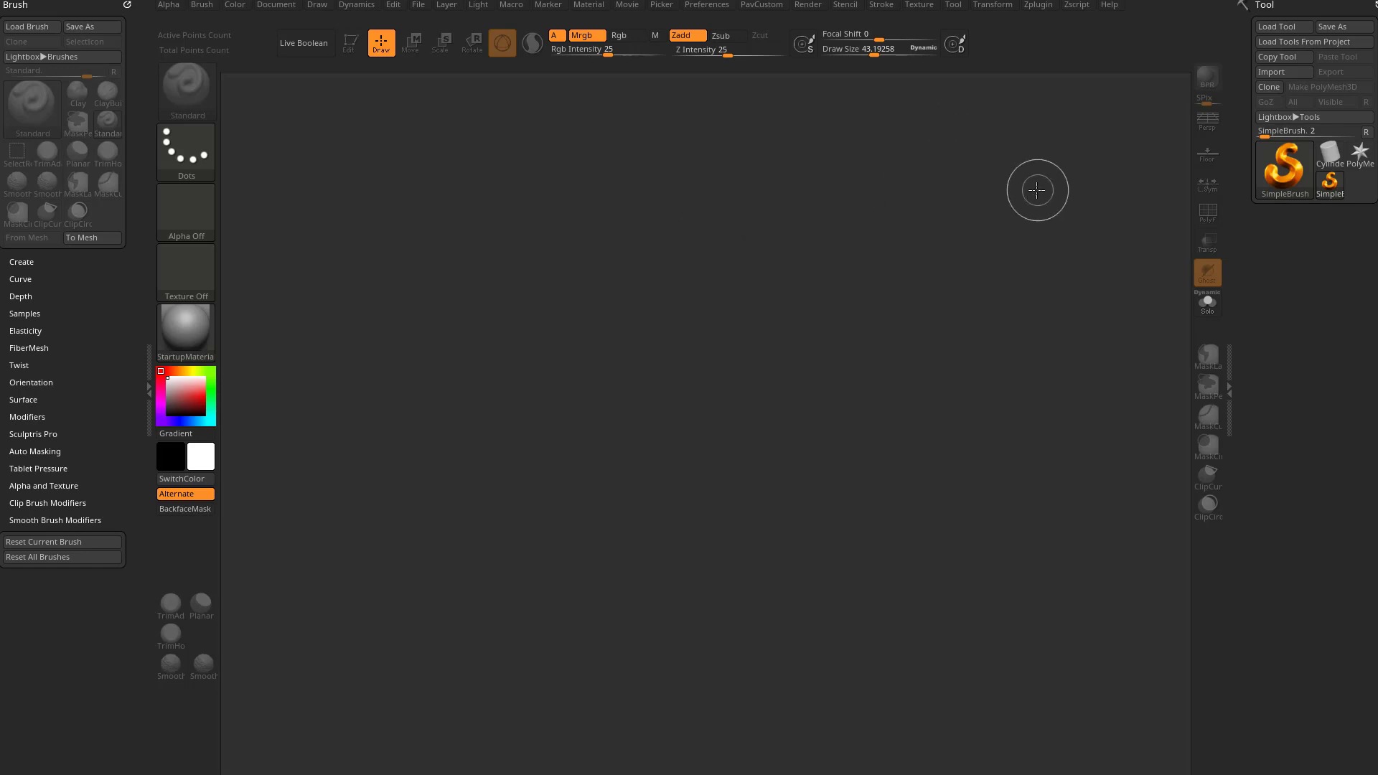
# Step: Draw a Sphere3D on the canvas in Edit mode and convert it to a PolyMesh3D
pyautogui.click(1282, 176)
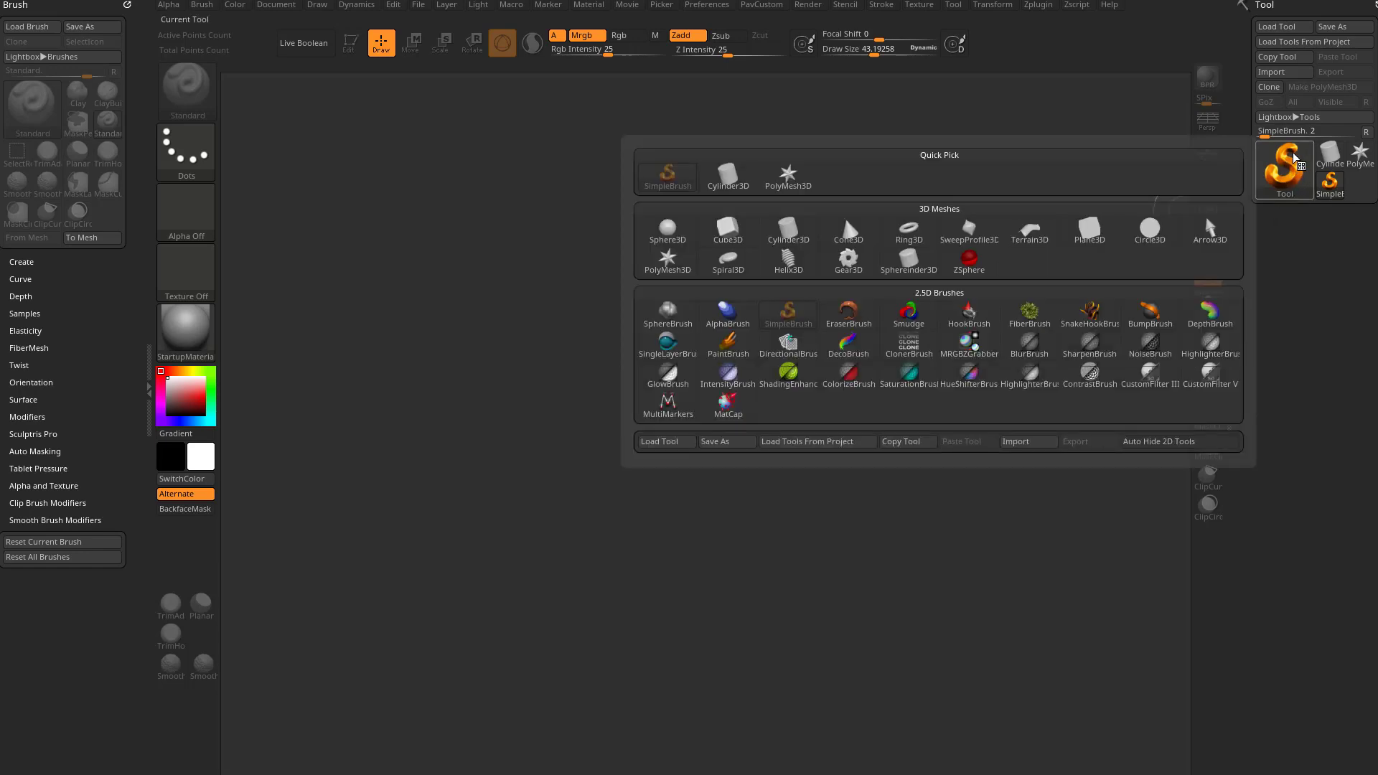
pyautogui.click(1285, 170)
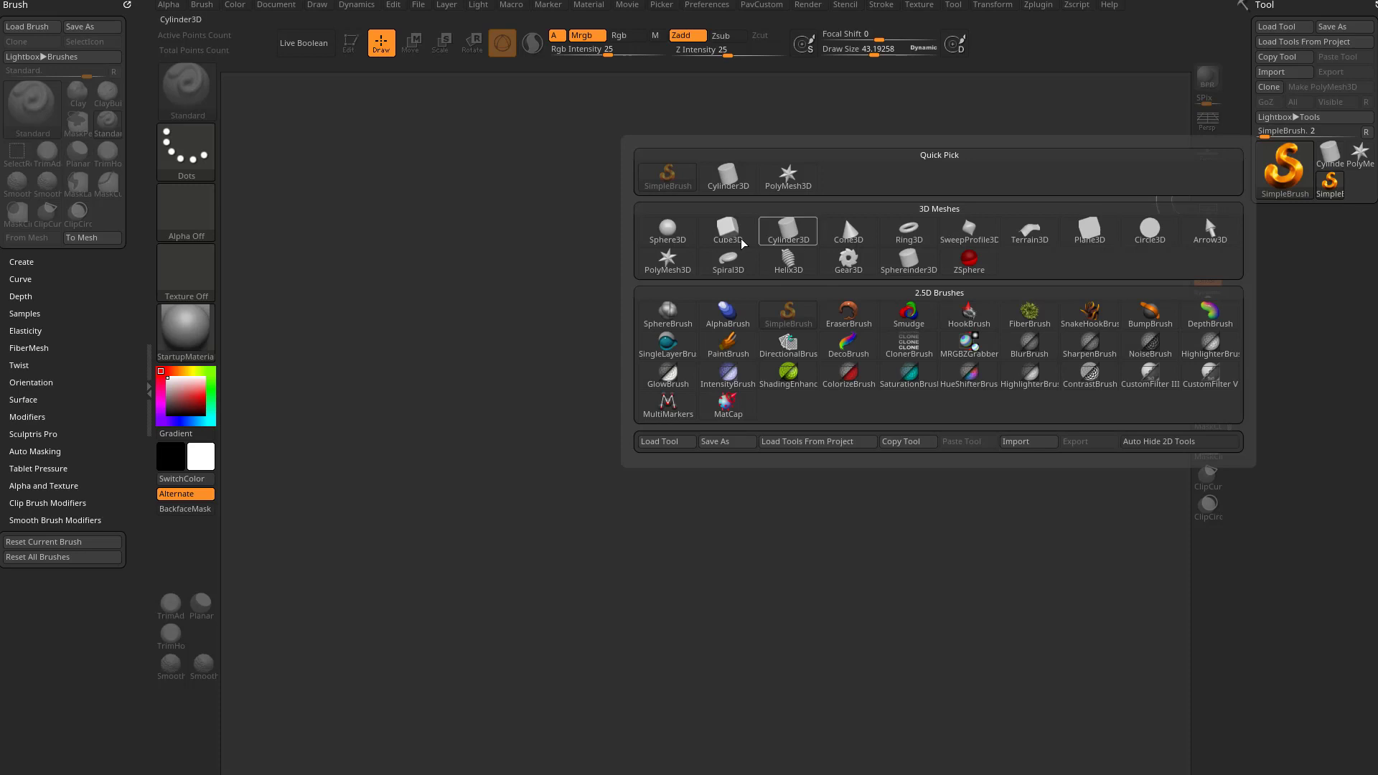
pyautogui.click(668, 230)
pyautogui.moveTo(650, 440); pyautogui.dragTo(718, 616)
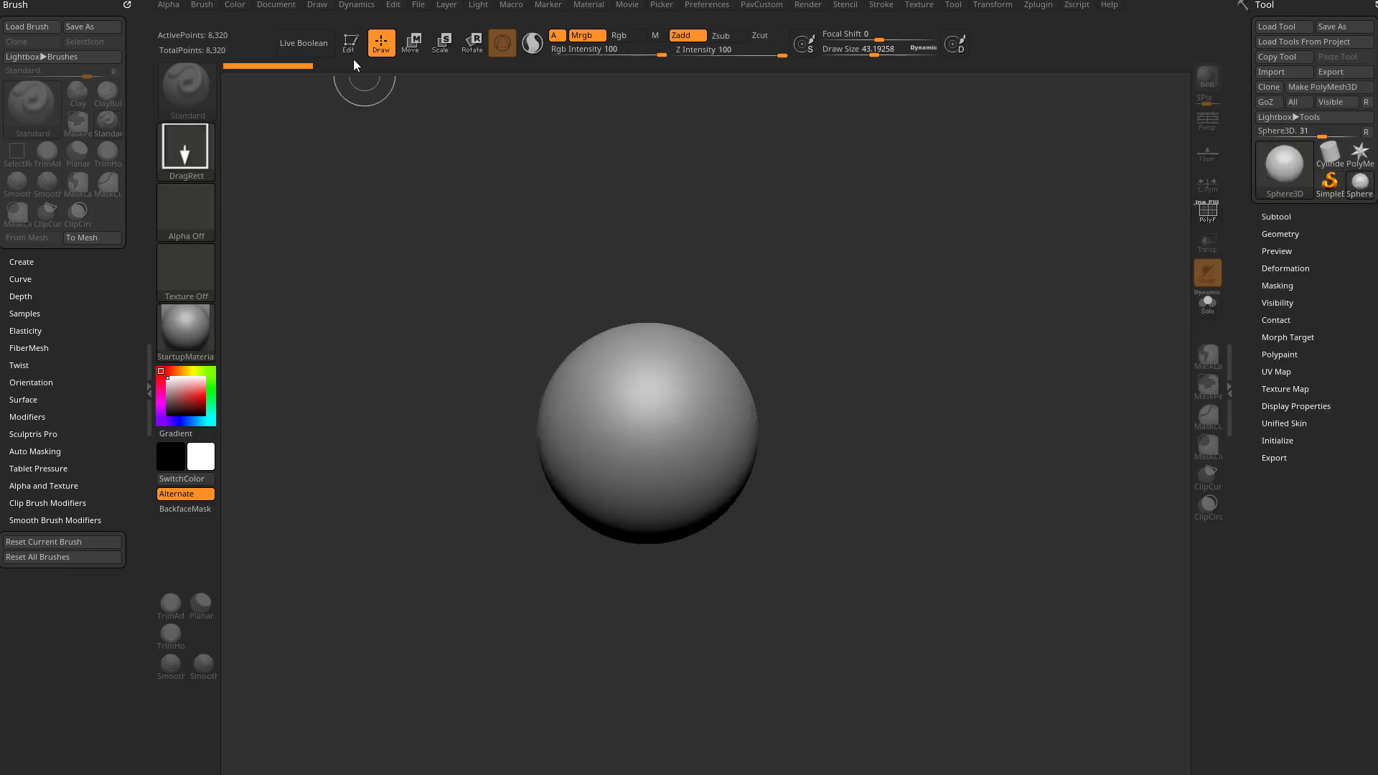
pyautogui.click(350, 43)
pyautogui.click(1308, 87)
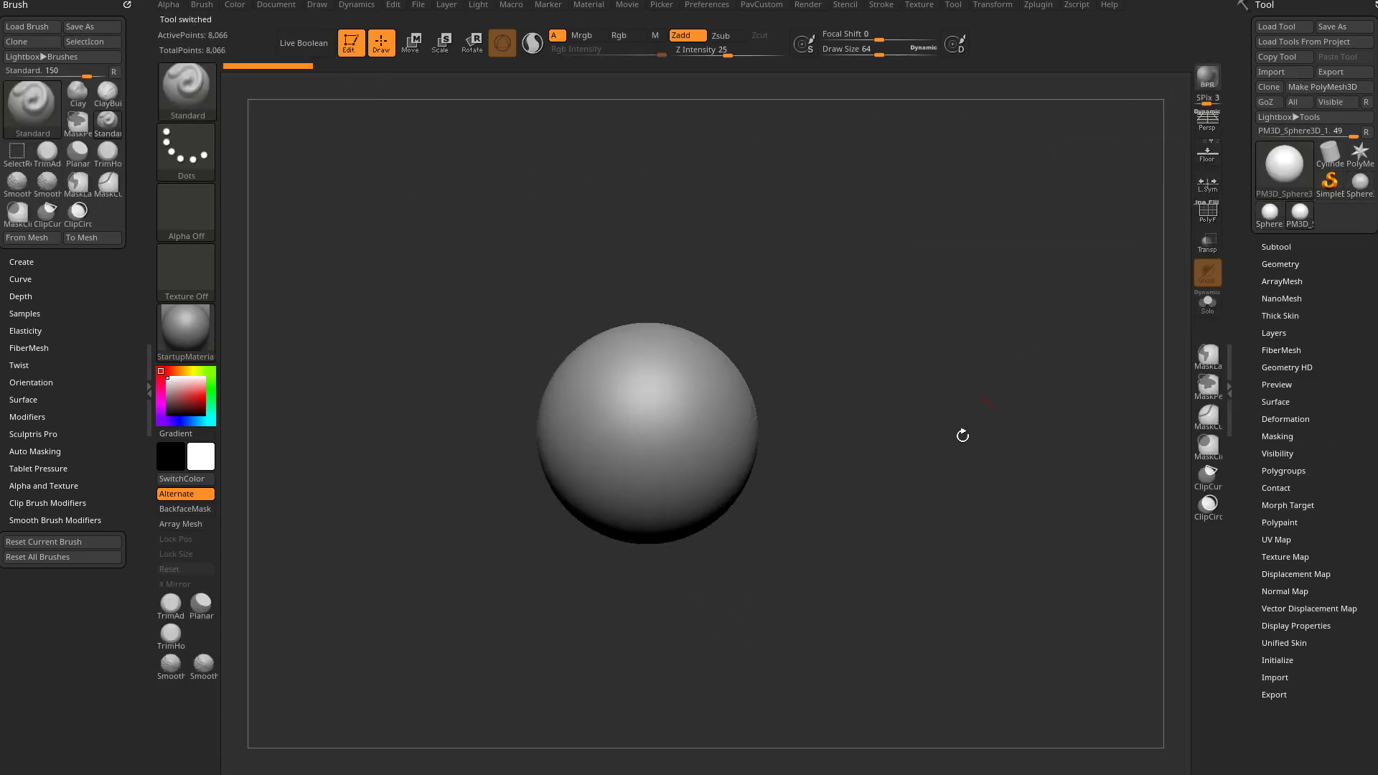
# Step: Show the sphere's polyframe wireframe and convert the mesh to a DynaMesh at resolution 128
pyautogui.click(1200, 222)
pyautogui.keyDown('alt'); pyautogui.moveTo(964, 323); pyautogui.dragTo(995, 352); pyautogui.keyUp('alt')
pyautogui.click(1216, 224)
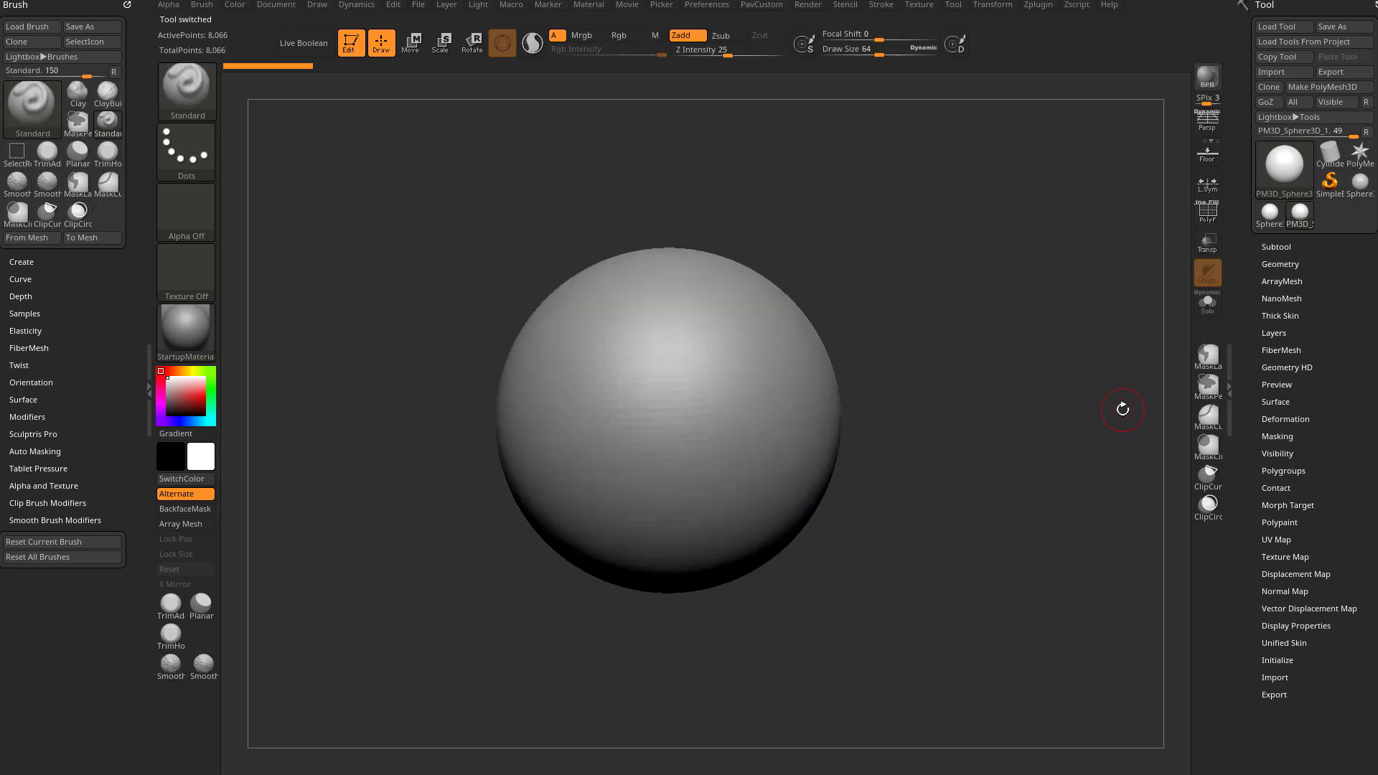
pyautogui.keyDown('shift'); pyautogui.click(1275, 264); pyautogui.keyUp('shift')
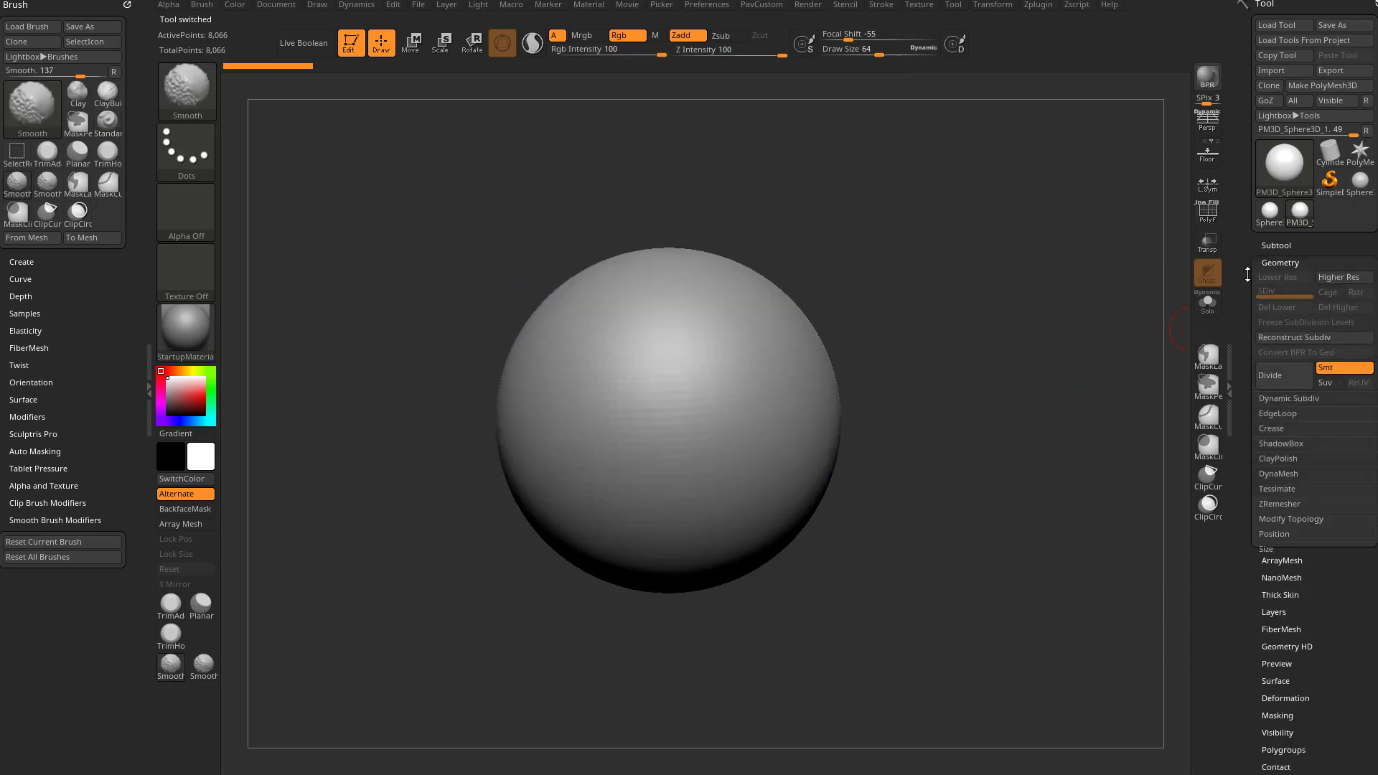
pyautogui.click(1265, 470)
pyautogui.click(1210, 215)
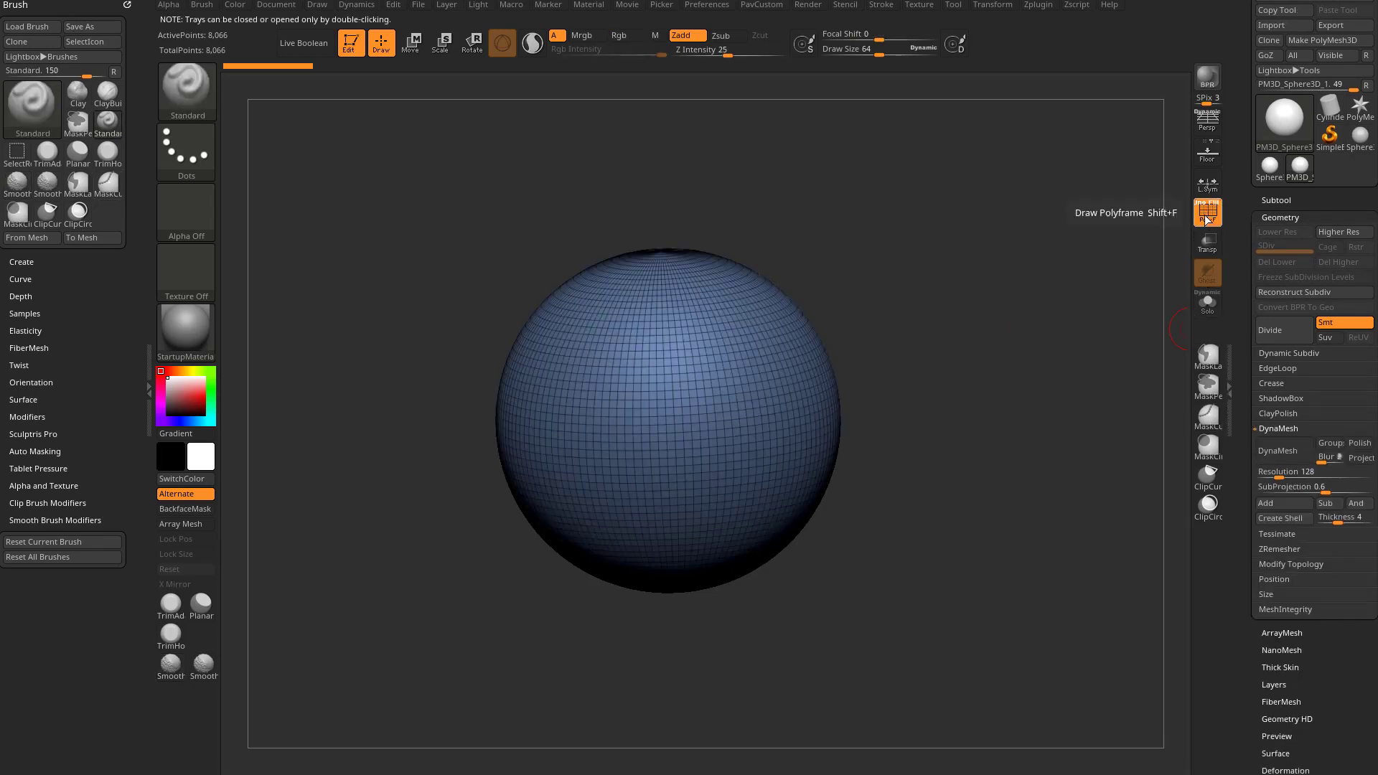
pyautogui.press('f')
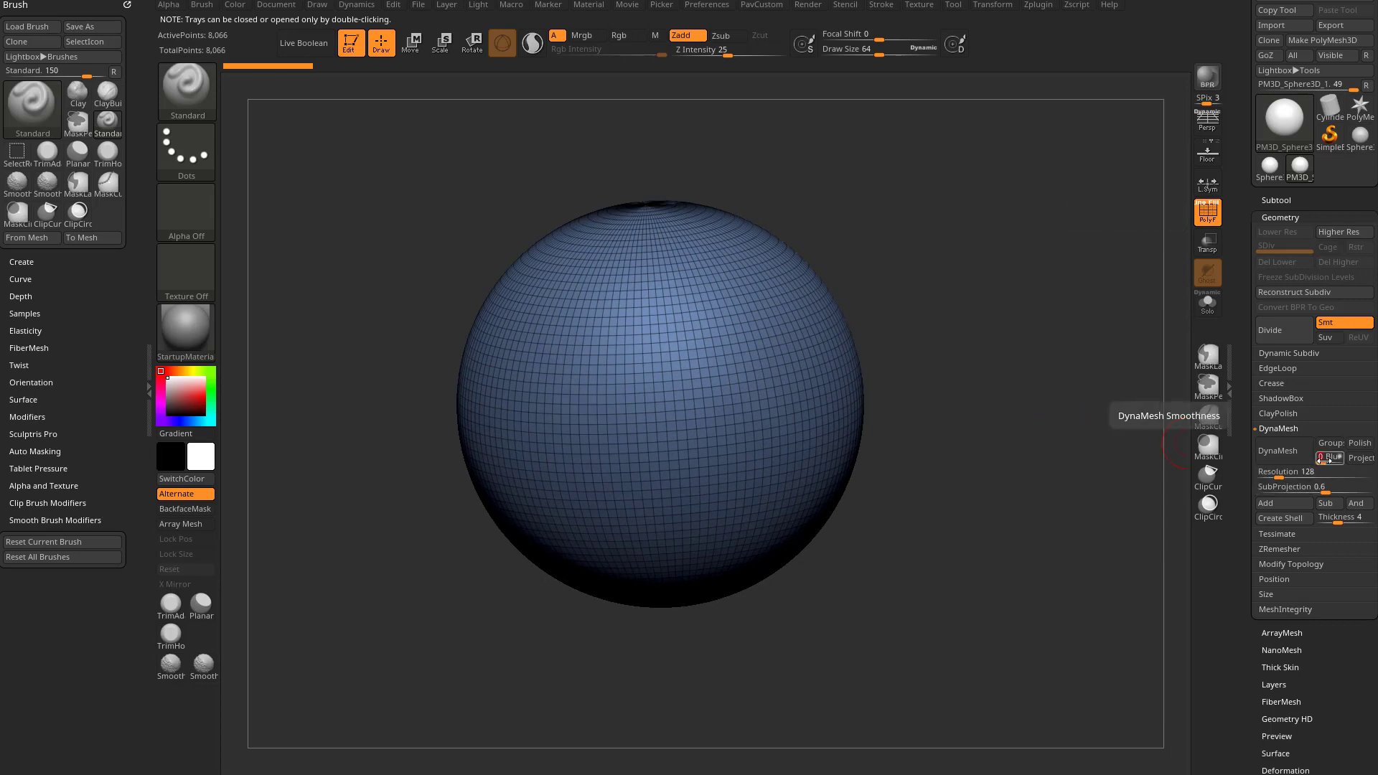
pyautogui.click(1288, 454)
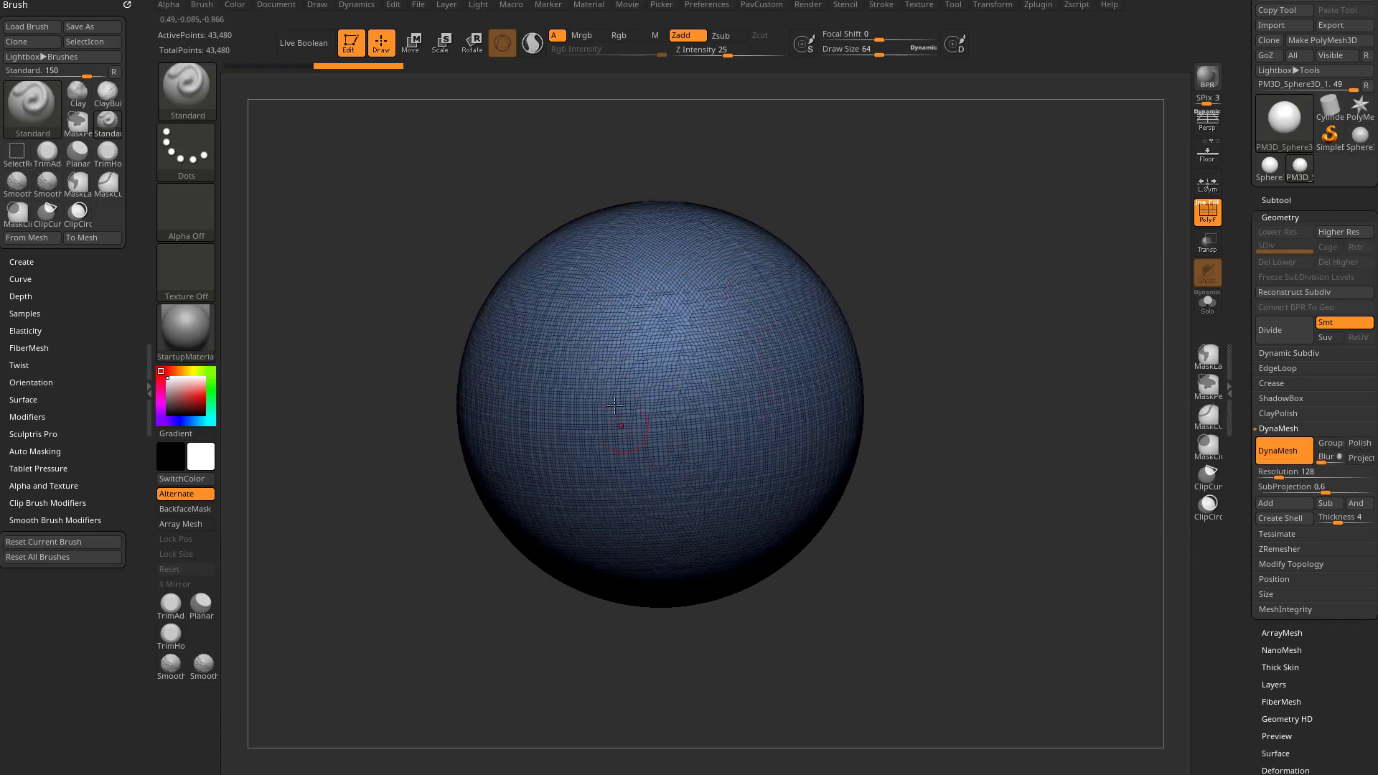
# Step: Raise the DynaMesh resolution to 216 and remesh the sphere
pyautogui.moveTo(1279, 476); pyautogui.dragTo(1286, 476)
pyautogui.press('ctrl')
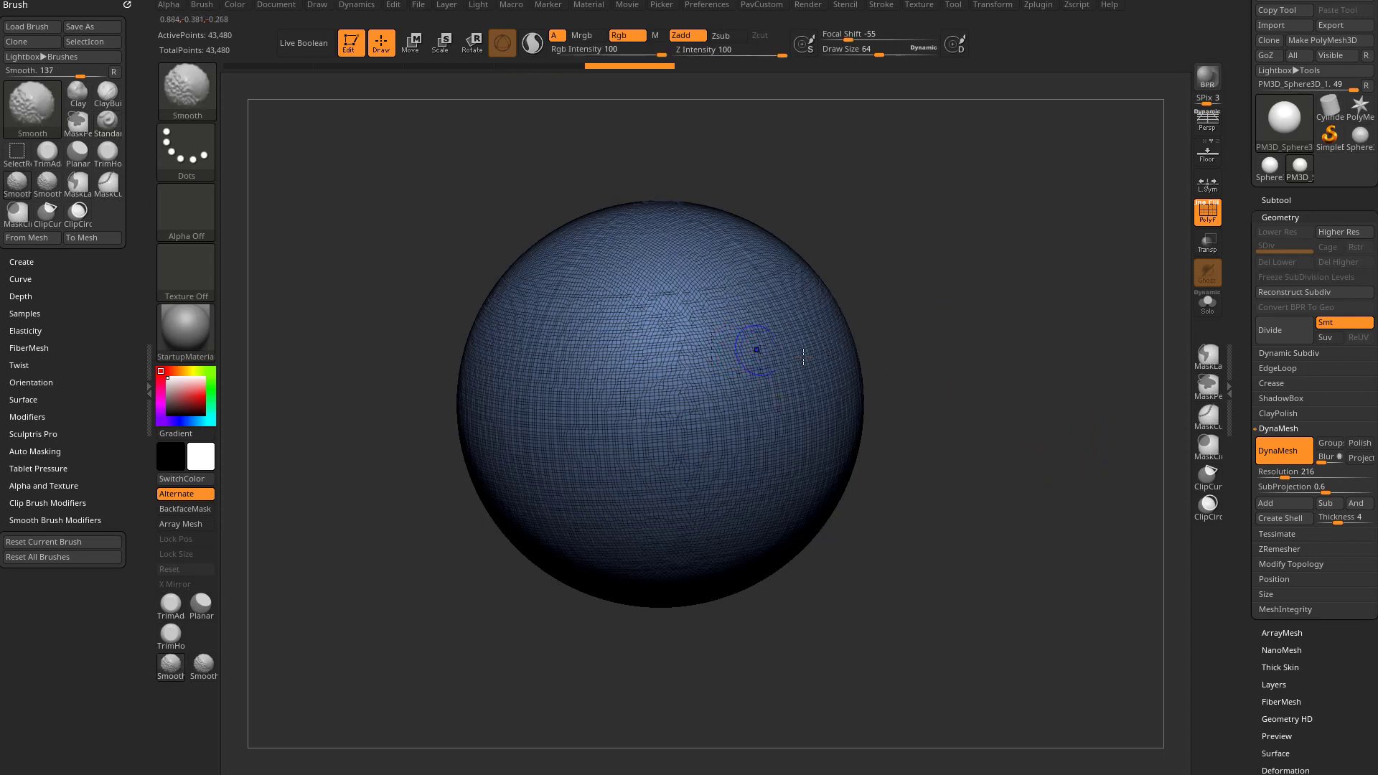
pyautogui.keyDown('ctrl'); pyautogui.moveTo(1024, 409); pyautogui.dragTo(1092, 513); pyautogui.keyUp('ctrl')
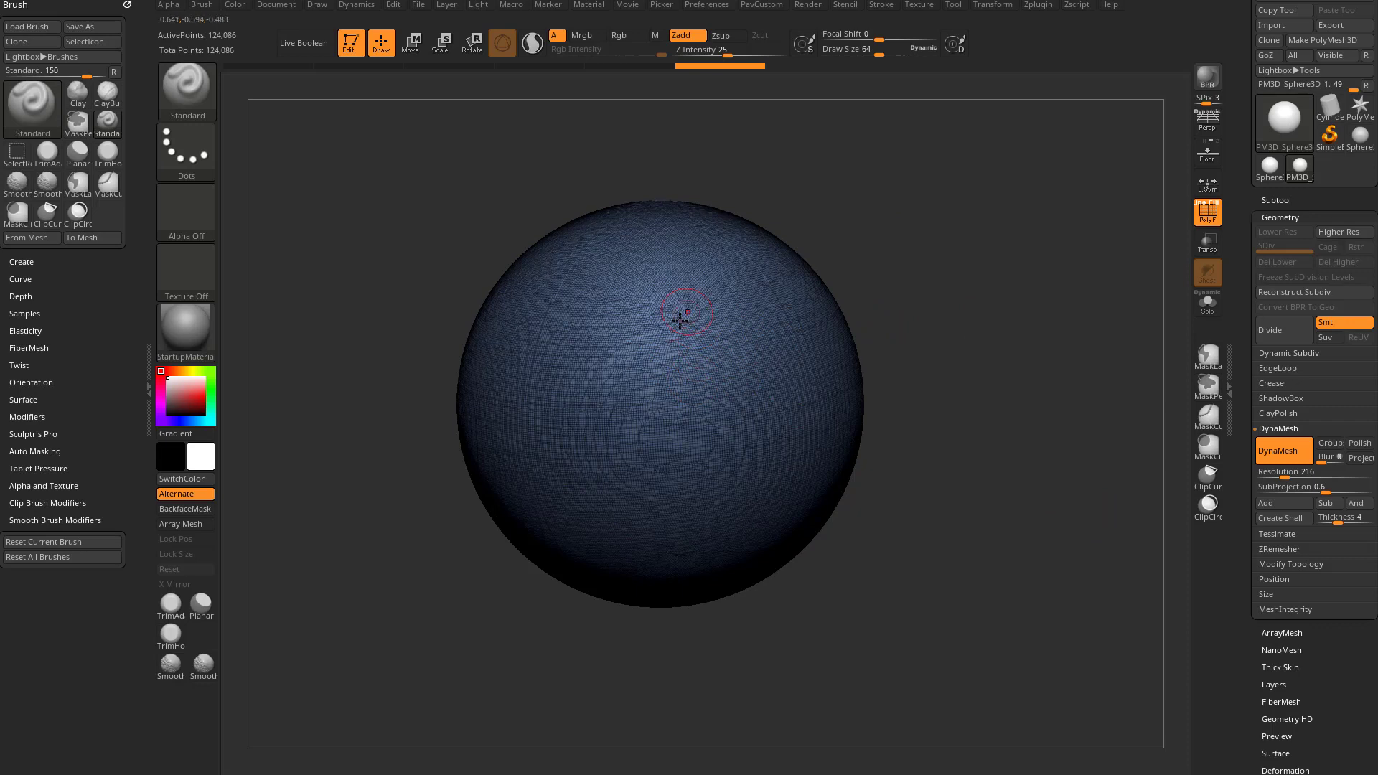
# Step: Check the X symmetry setting and hide the sphere's polyframe wireframe
pyautogui.click(993, 5)
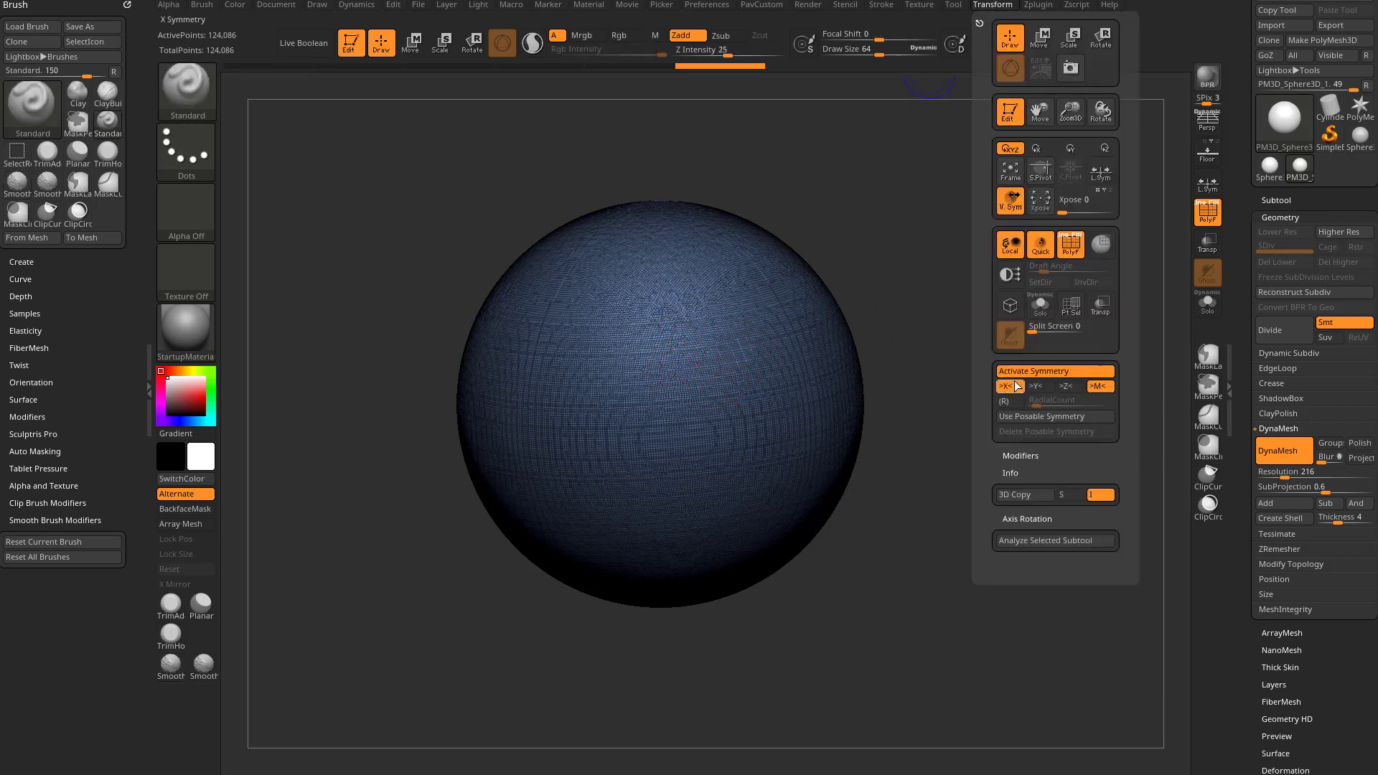
pyautogui.click(1208, 211)
pyautogui.moveTo(969, 373)
pyautogui.mouseDown()
pyautogui.moveTo(1034, 378)
pyautogui.moveTo(1014, 389)
pyautogui.mouseUp()
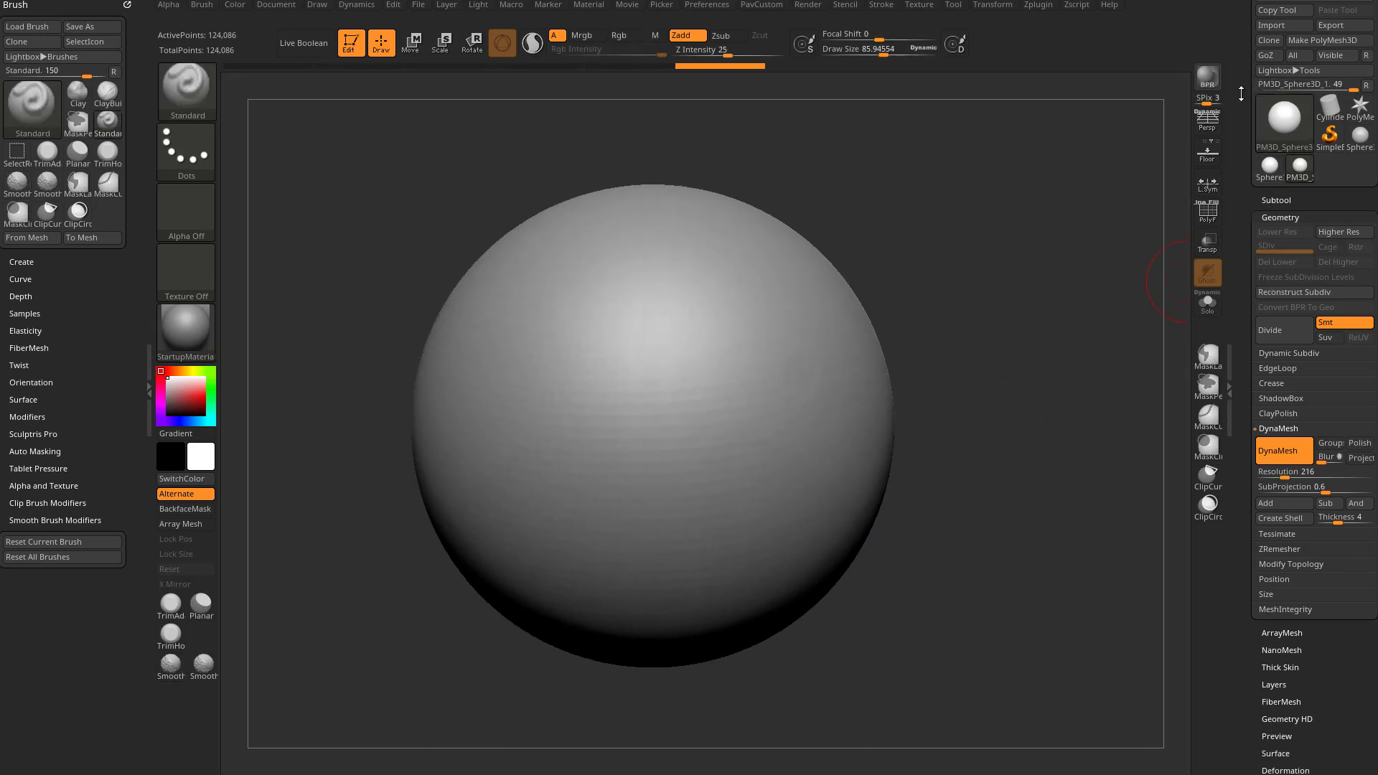
# Step: Enable Thick Skin for the DynaMesh sphere
pyautogui.scroll(2, 1274, 43)
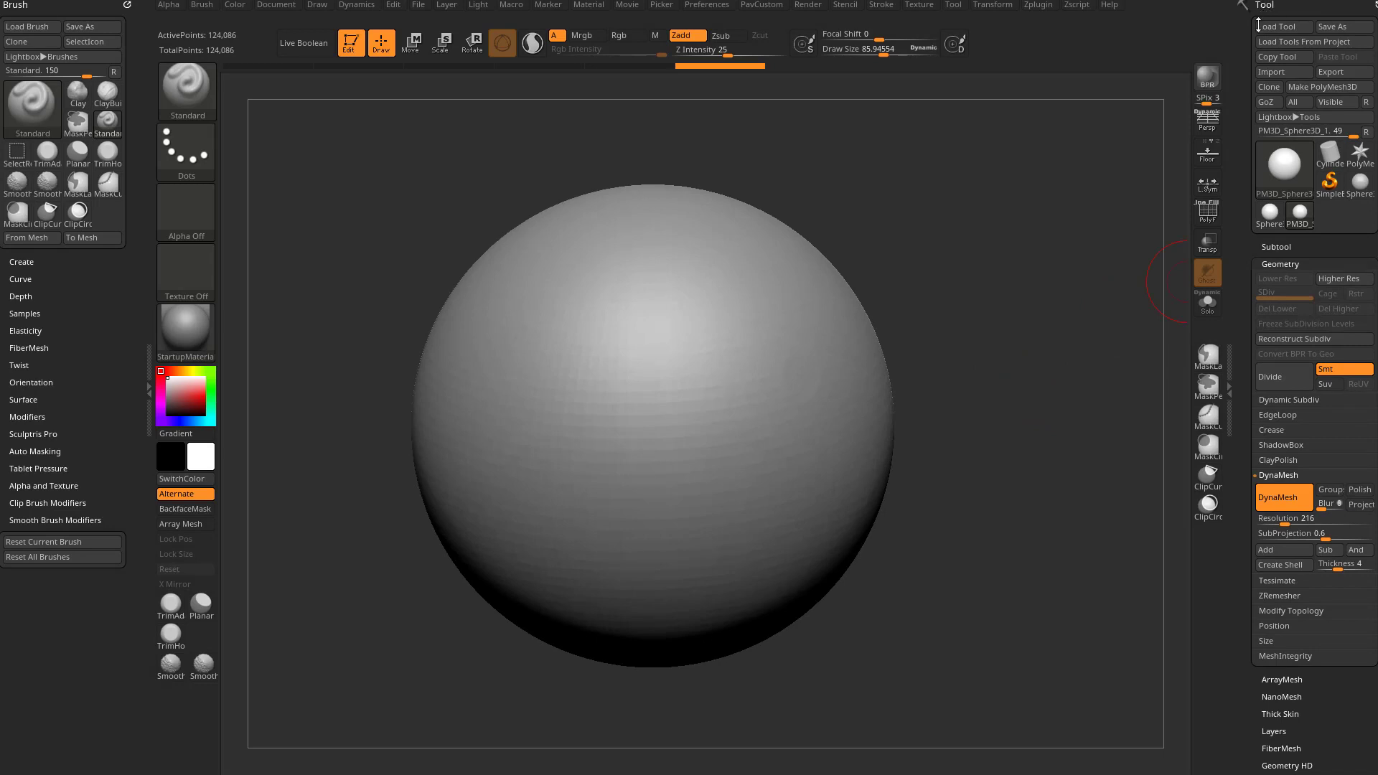
pyautogui.moveTo(1242, 345); pyautogui.dragTo(1240, 288)
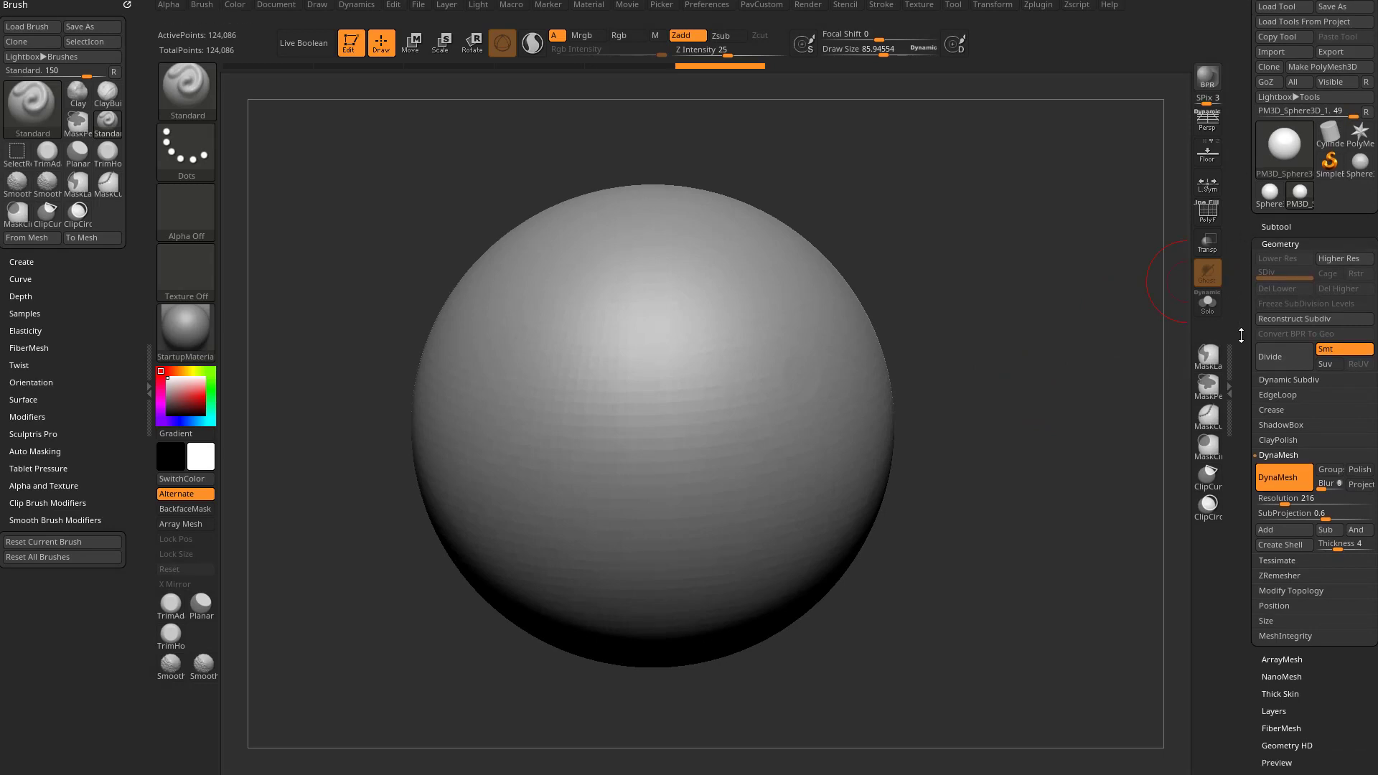
pyautogui.scroll(-5, 1253, 388)
pyautogui.press('shift')
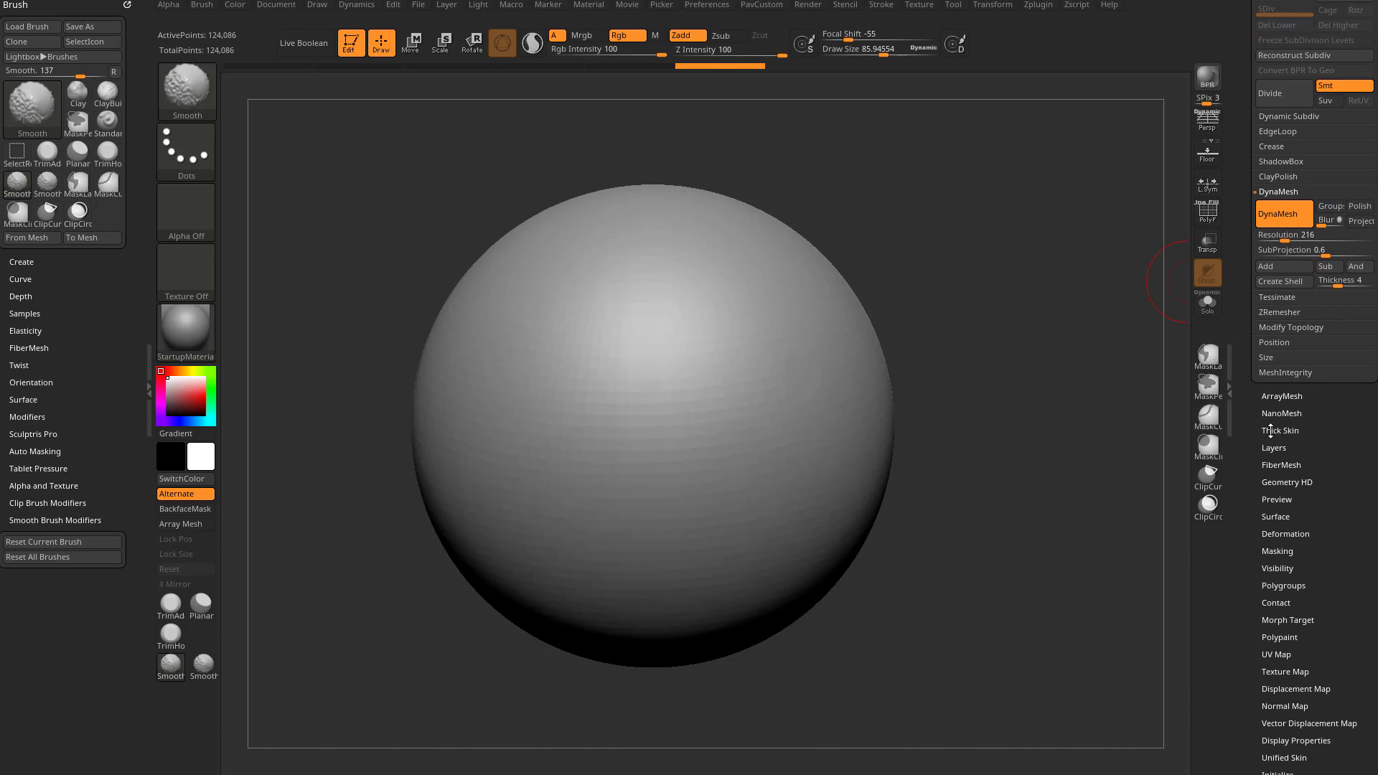
pyautogui.click(1280, 430)
pyautogui.scroll(-1, 1238, 498)
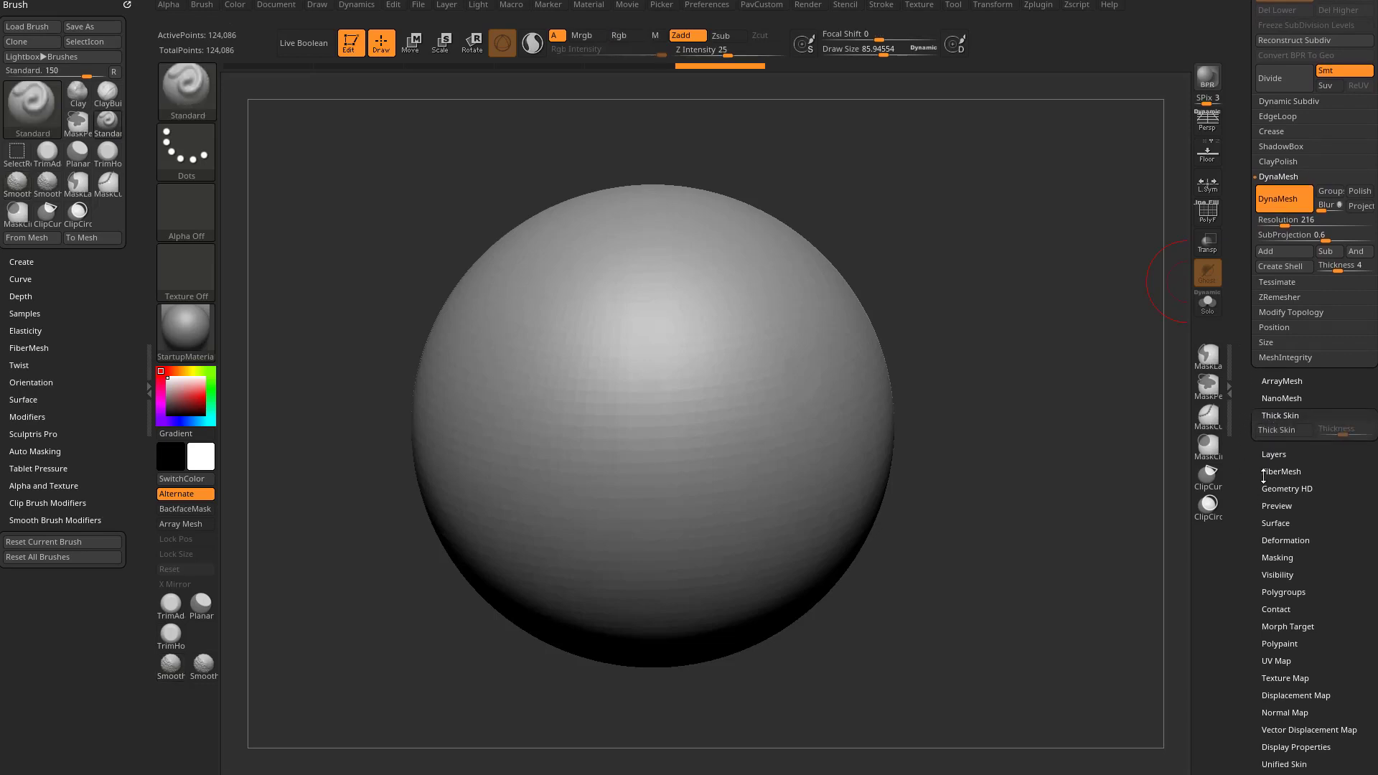
pyautogui.click(1277, 430)
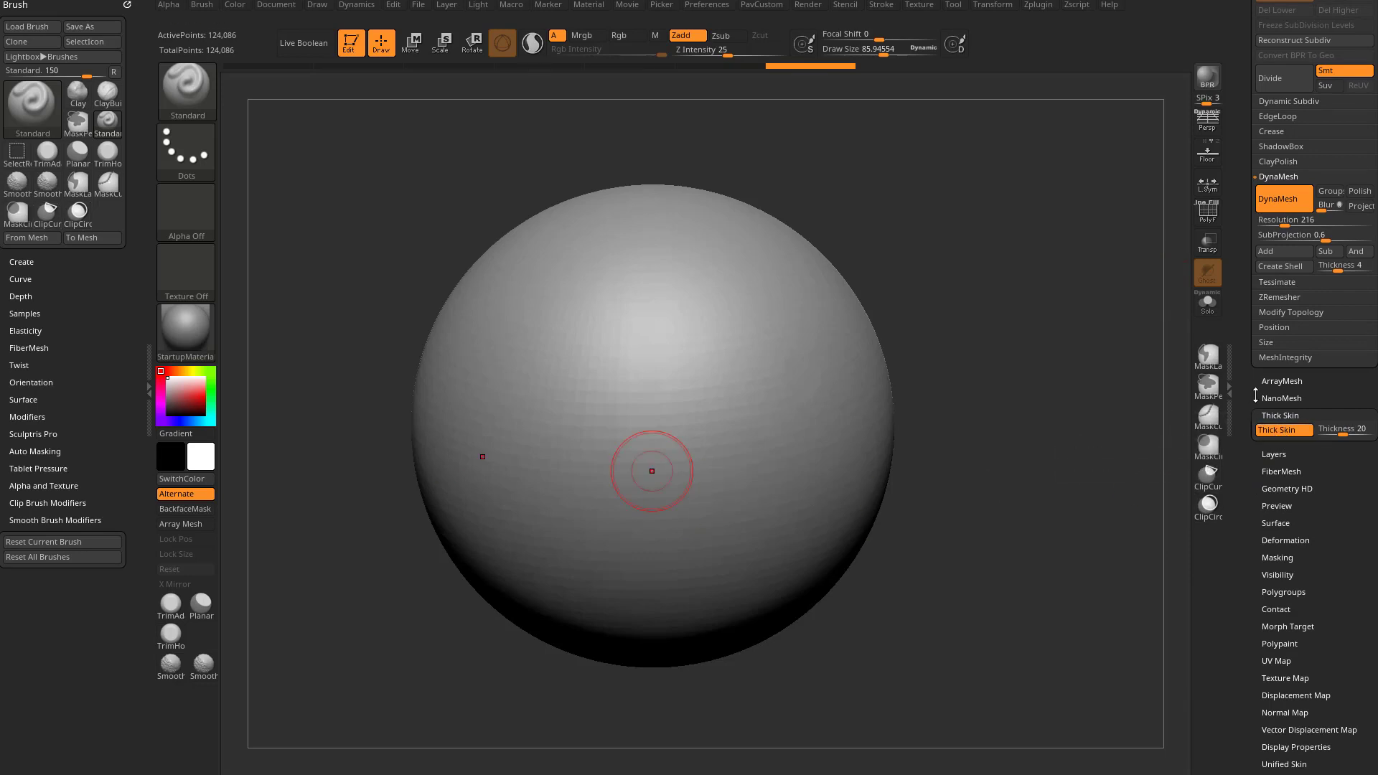
# Step: Try a Thick Skin thickness of 0.0001 and set it back to 20
pyautogui.moveTo(1344, 434); pyautogui.dragTo(1320, 435)
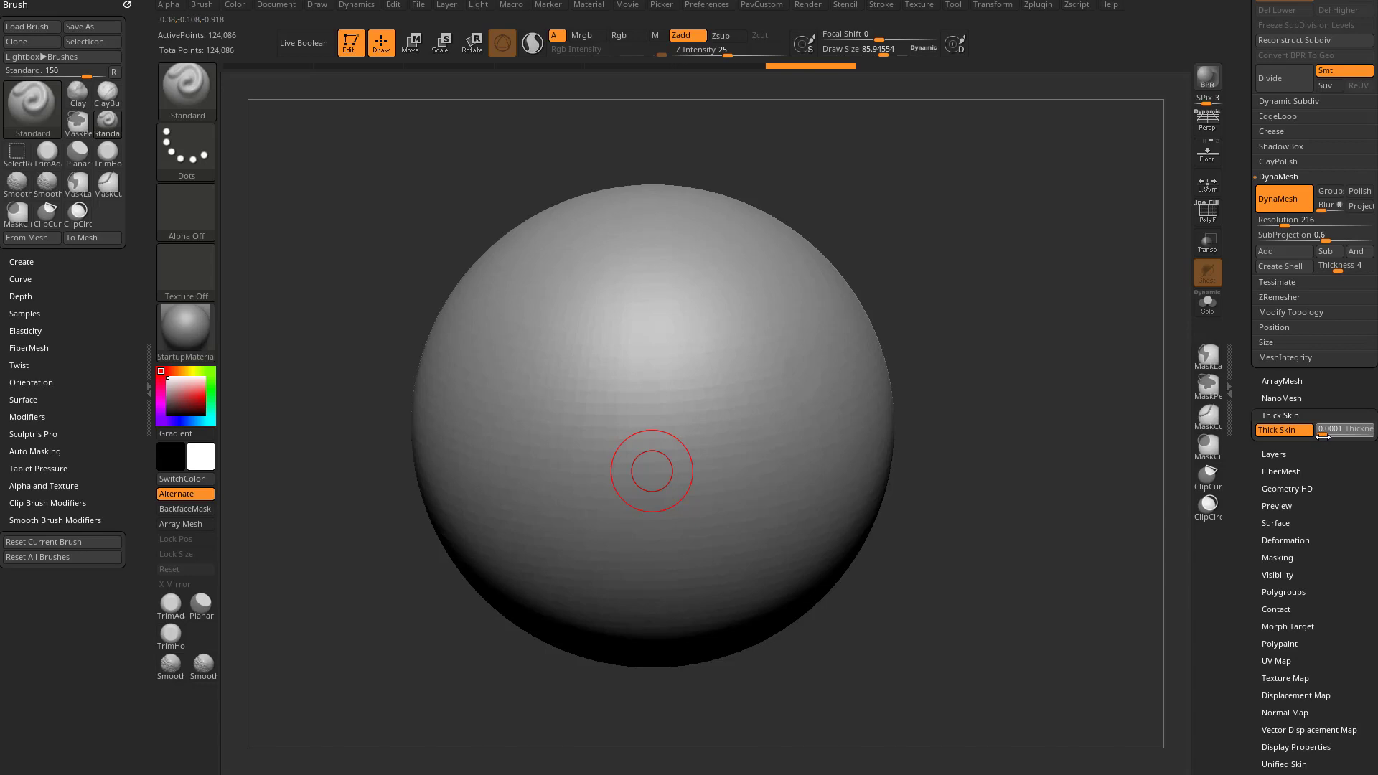
pyautogui.moveTo(1333, 437); pyautogui.dragTo(1347, 482)
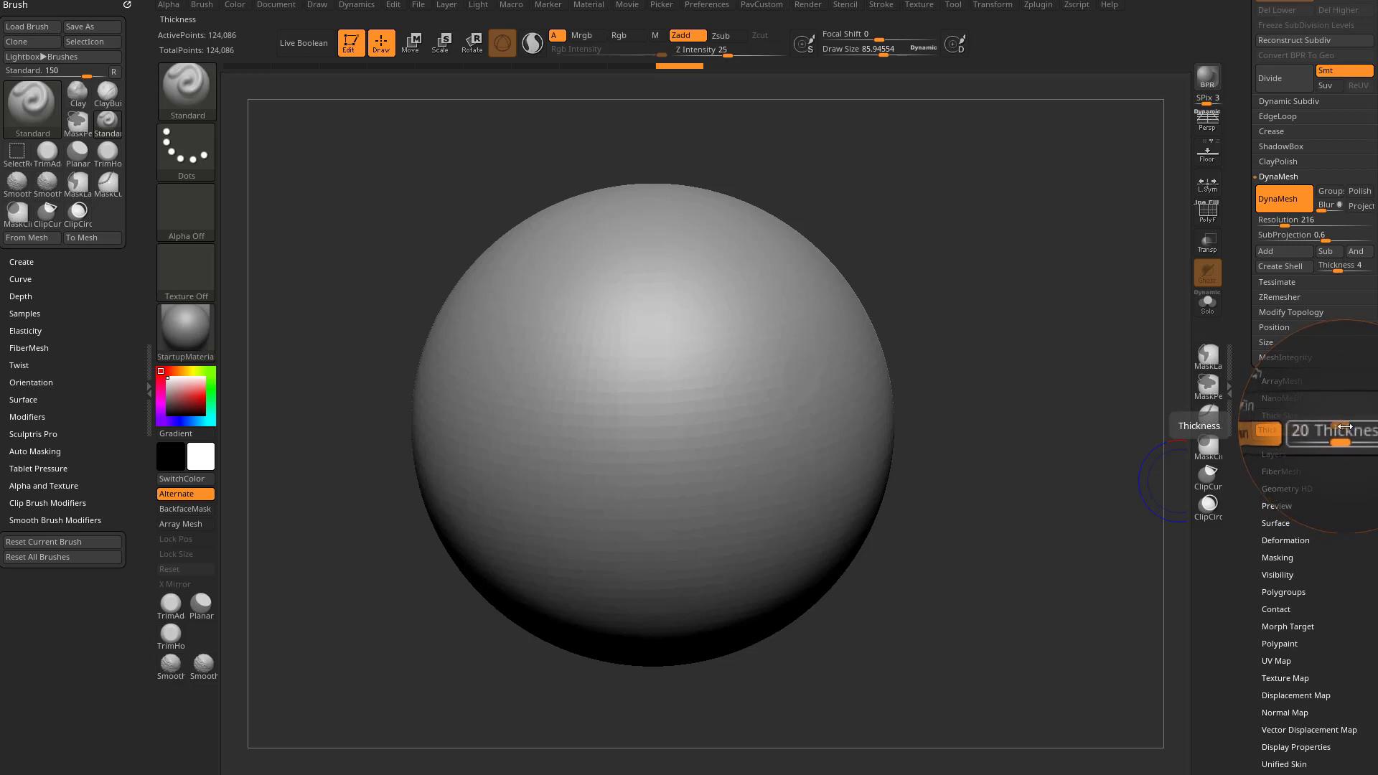
pyautogui.moveTo(1344, 427); pyautogui.dragTo(969, 447)
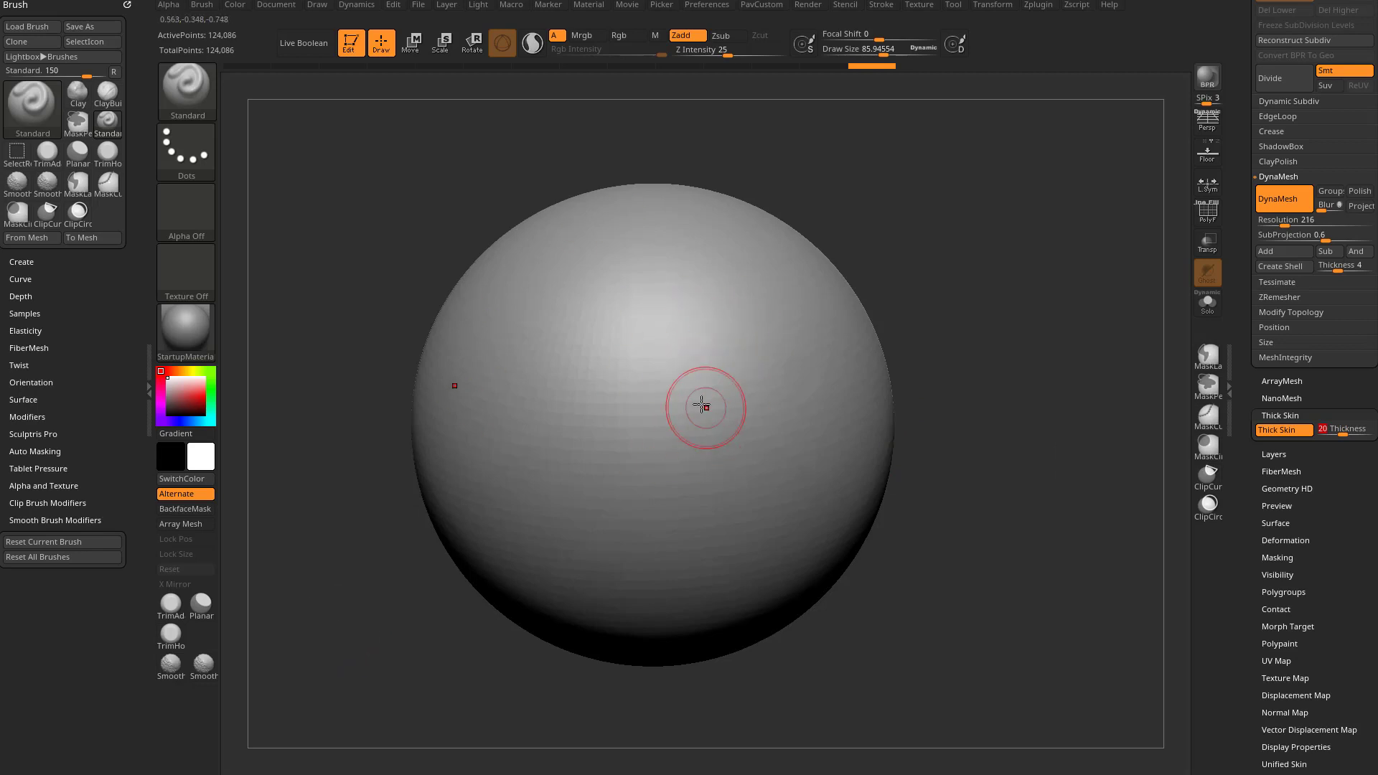
# Step: Sculpt a raised S-shaped strip on the sphere's front with the Standard brush, keeping the Thick Skin thickness at 20
pyautogui.moveTo(699, 369); pyautogui.dragTo(653, 474)
pyautogui.hotkey('ctrl', 'z')
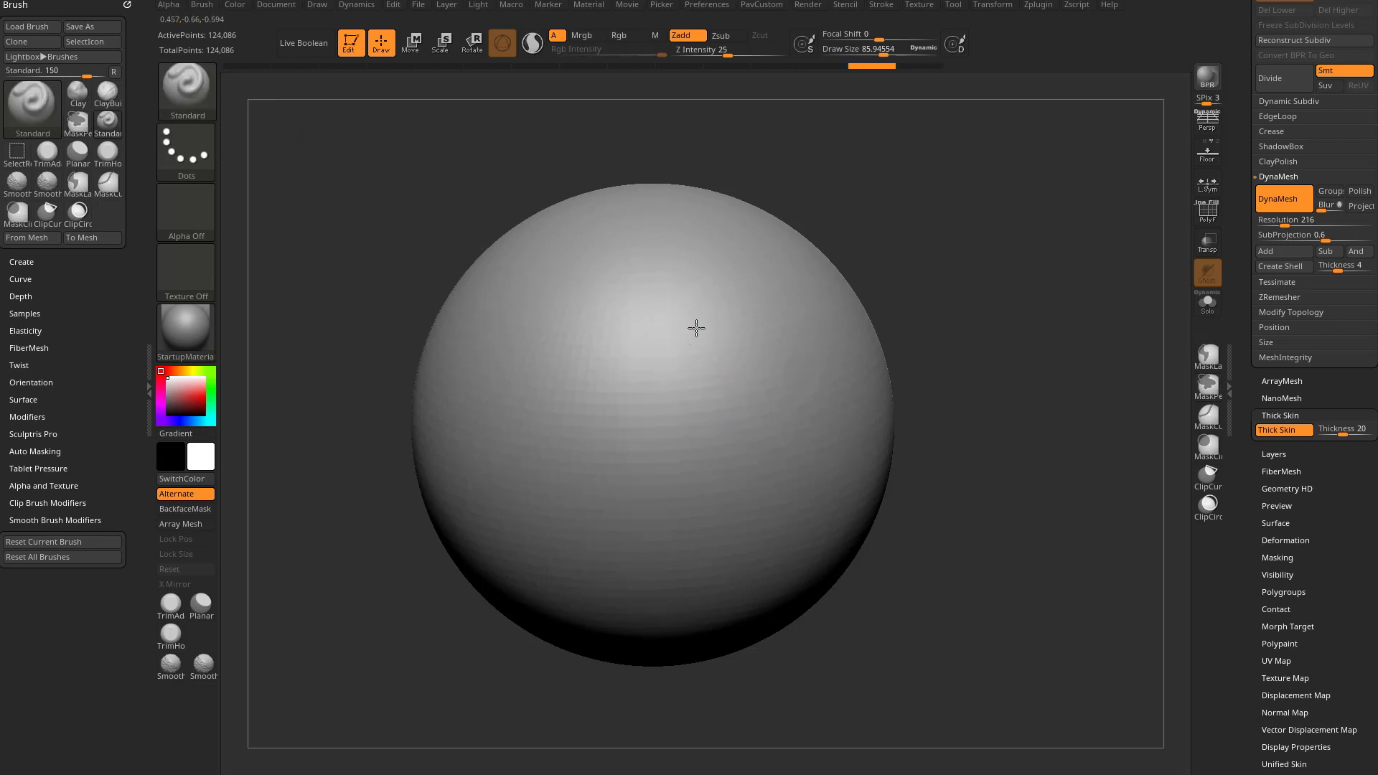
pyautogui.moveTo(696, 380)
pyautogui.mouseDown()
pyautogui.moveTo(661, 428)
pyautogui.moveTo(707, 317)
pyautogui.moveTo(692, 378)
pyautogui.moveTo(724, 448)
pyautogui.mouseUp()
pyautogui.moveTo(691, 313); pyautogui.dragTo(659, 466)
pyautogui.moveTo(706, 345); pyautogui.dragTo(650, 503)
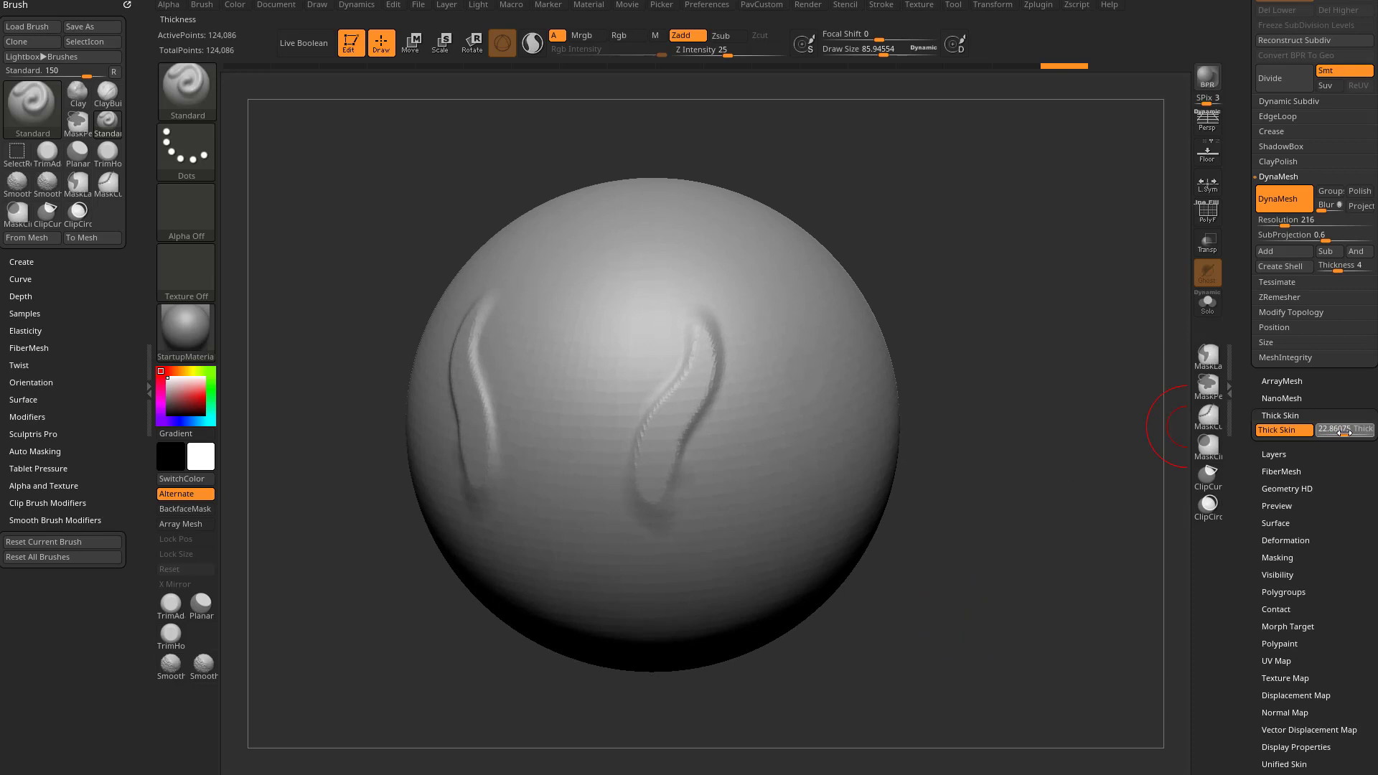
pyautogui.click(1344, 431)
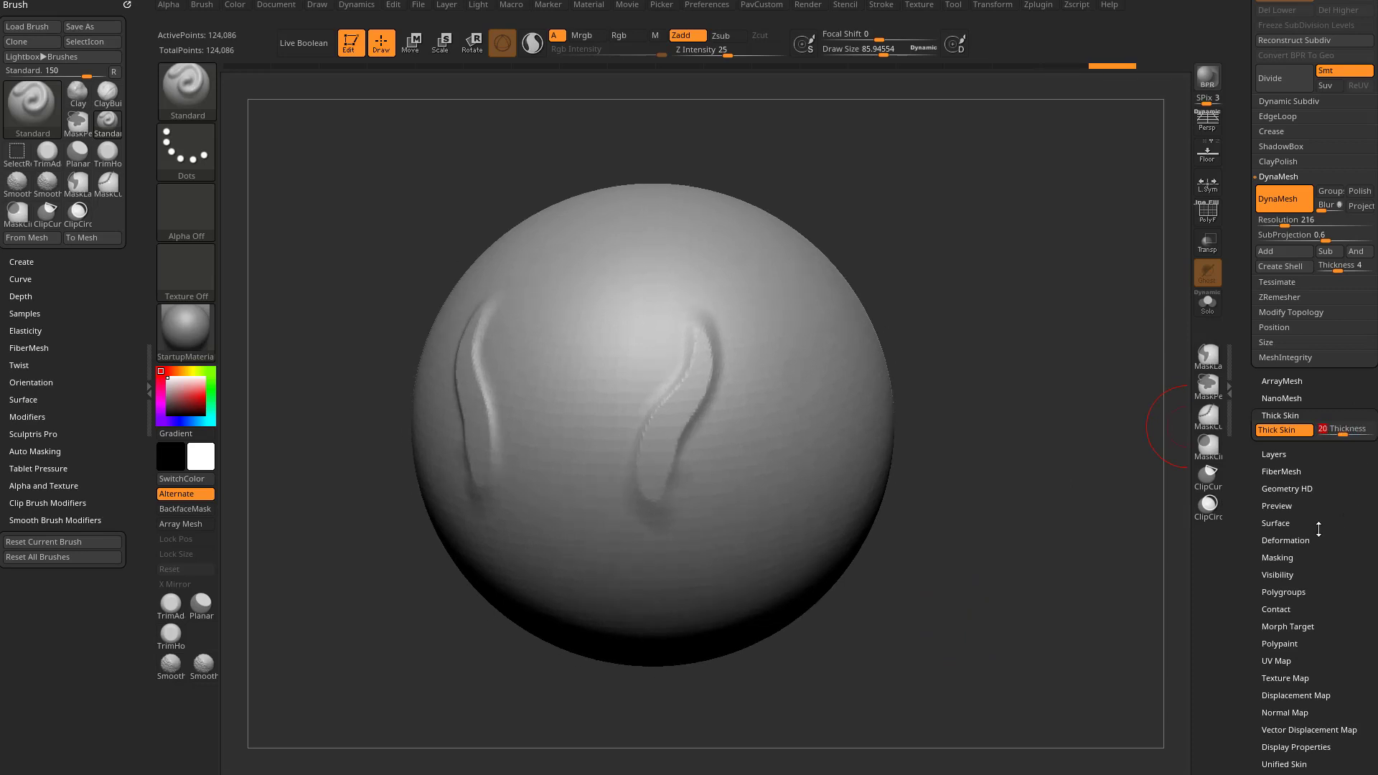
# Step: Sculpt a second raised S-shaped strip beside the first one on the sphere
pyautogui.moveTo(963, 333)
pyautogui.mouseDown()
pyautogui.moveTo(739, 357)
pyautogui.moveTo(728, 485)
pyautogui.moveTo(766, 333)
pyautogui.moveTo(726, 503)
pyautogui.mouseUp()
pyautogui.moveTo(765, 380)
pyautogui.mouseDown()
pyautogui.moveTo(743, 423)
pyautogui.moveTo(696, 354)
pyautogui.moveTo(635, 467)
pyautogui.moveTo(701, 330)
pyautogui.moveTo(652, 515)
pyautogui.mouseUp()
pyautogui.moveTo(1070, 480); pyautogui.dragTo(1022, 490)
pyautogui.moveTo(883, 353); pyautogui.dragTo(838, 428)
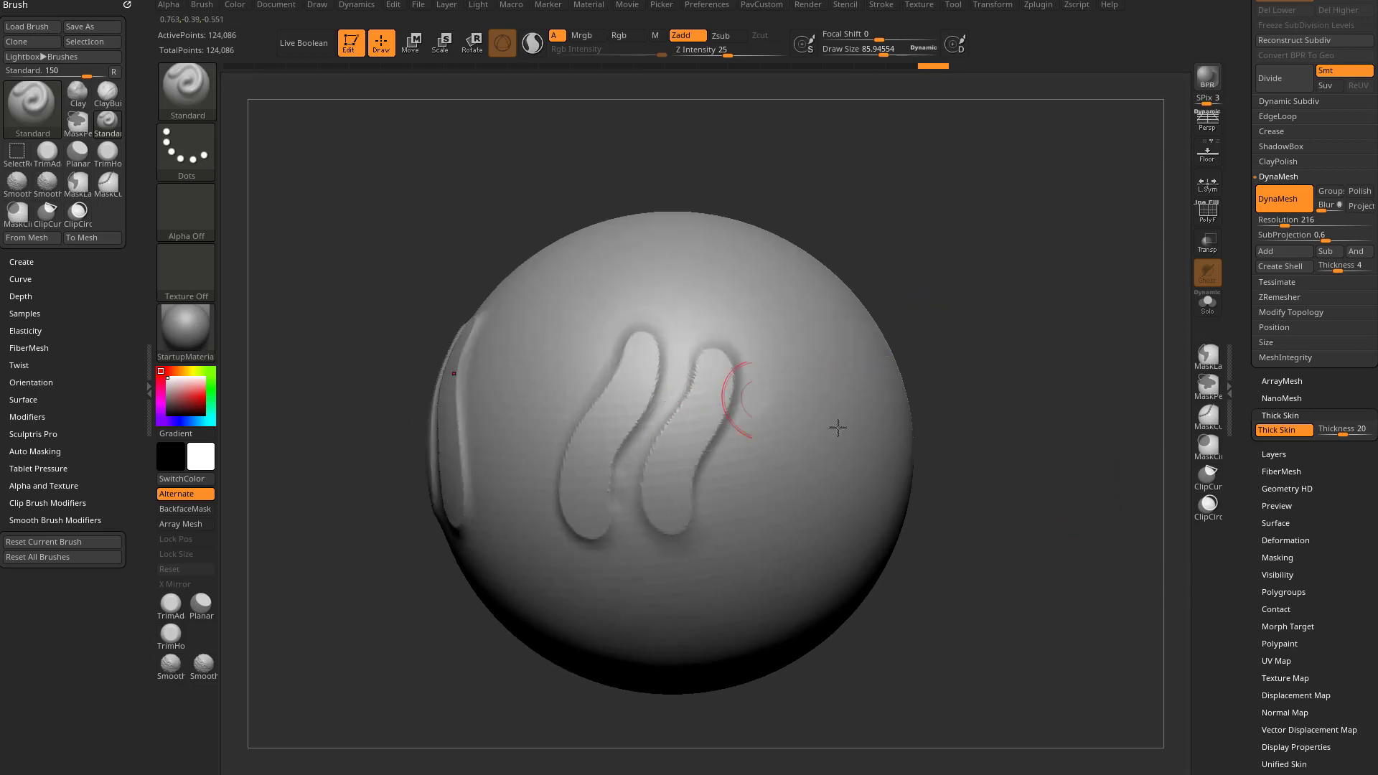
# Step: Sculpt a third raised S-shaped strip next to the other two on the sphere
pyautogui.moveTo(997, 431); pyautogui.dragTo(720, 415)
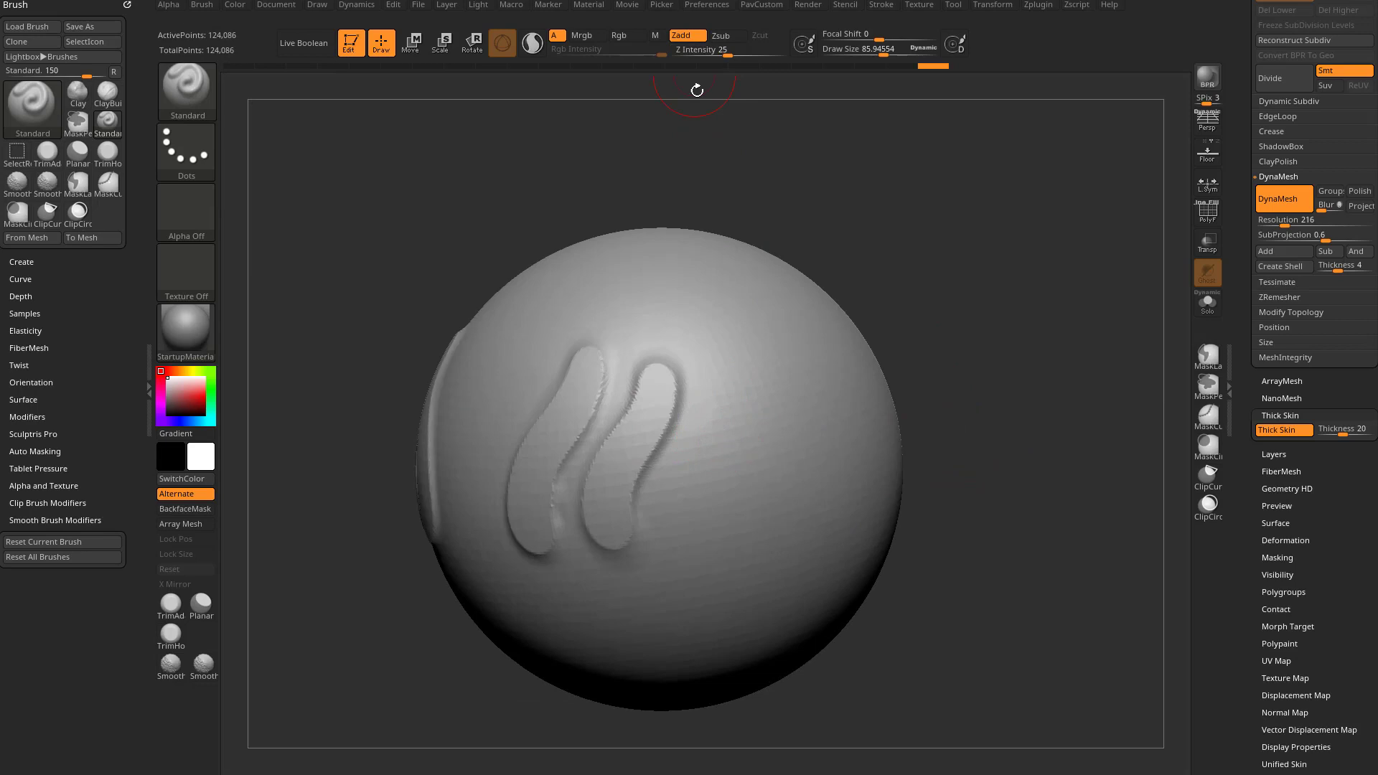
pyautogui.moveTo(725, 367); pyautogui.dragTo(687, 547)
pyautogui.moveTo(733, 412); pyautogui.dragTo(730, 369)
pyautogui.moveTo(730, 370)
pyautogui.mouseDown()
pyautogui.moveTo(685, 501)
pyautogui.moveTo(729, 375)
pyautogui.mouseUp()
# Step: Reduce the Standard brush's draw size to about 46
pyautogui.moveTo(947, 408)
pyautogui.mouseDown()
pyautogui.moveTo(1018, 402)
pyautogui.moveTo(954, 399)
pyautogui.mouseUp()
pyautogui.press('[')
pyautogui.press('[')
pyautogui.press('[')
pyautogui.press('[')
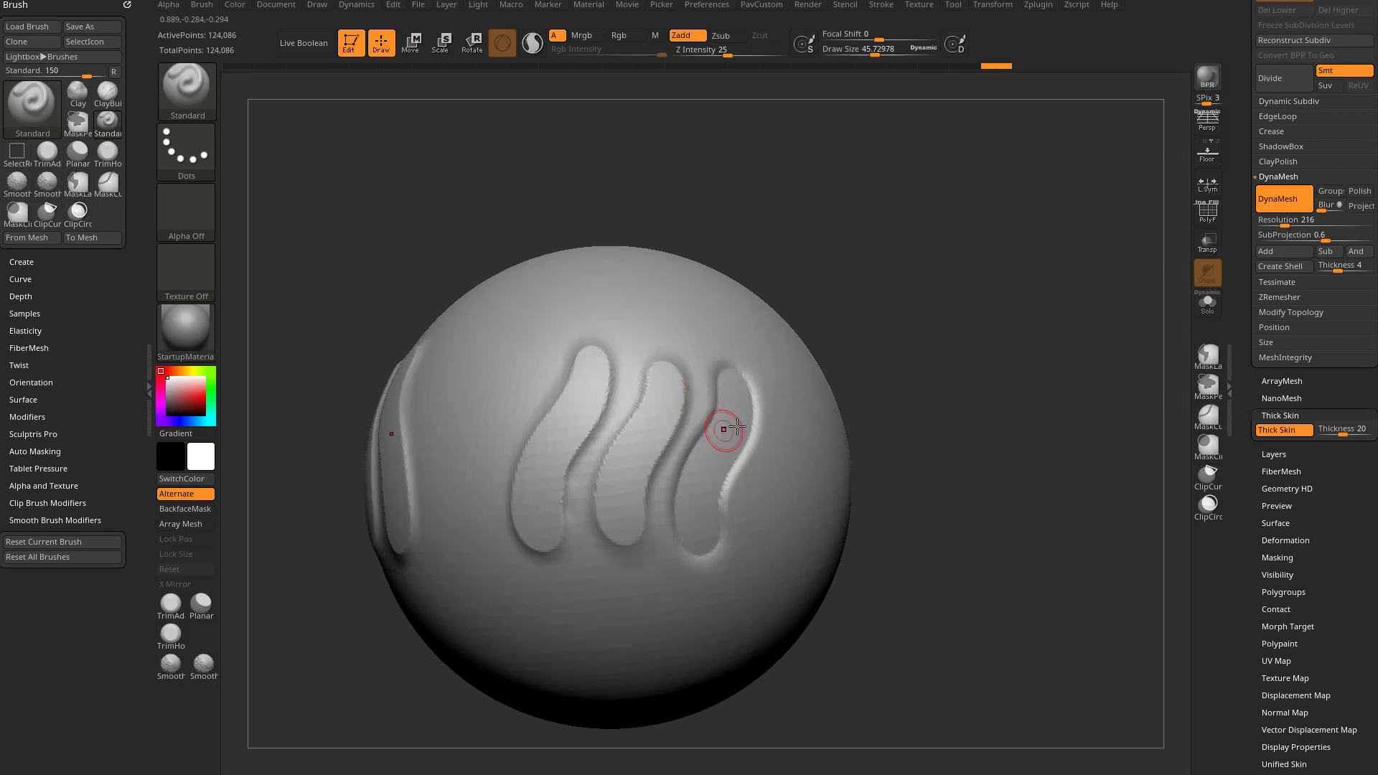
pyautogui.moveTo(1006, 254); pyautogui.dragTo(1175, 255)
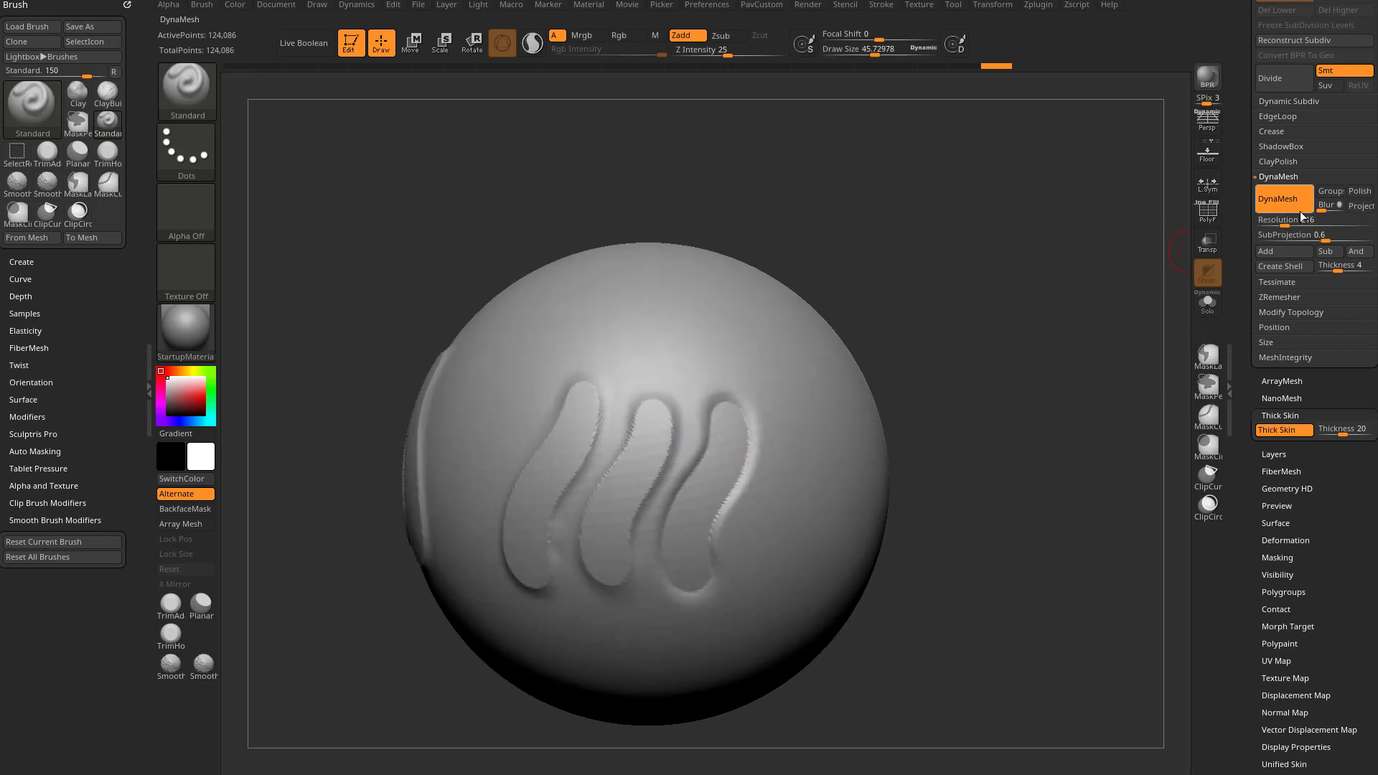
# Step: Try dividing the sculpted sphere by one subdivision level
pyautogui.scroll(3, 1292, 230)
pyautogui.moveTo(1237, 362); pyautogui.dragTo(1239, 349)
pyautogui.click(1282, 282)
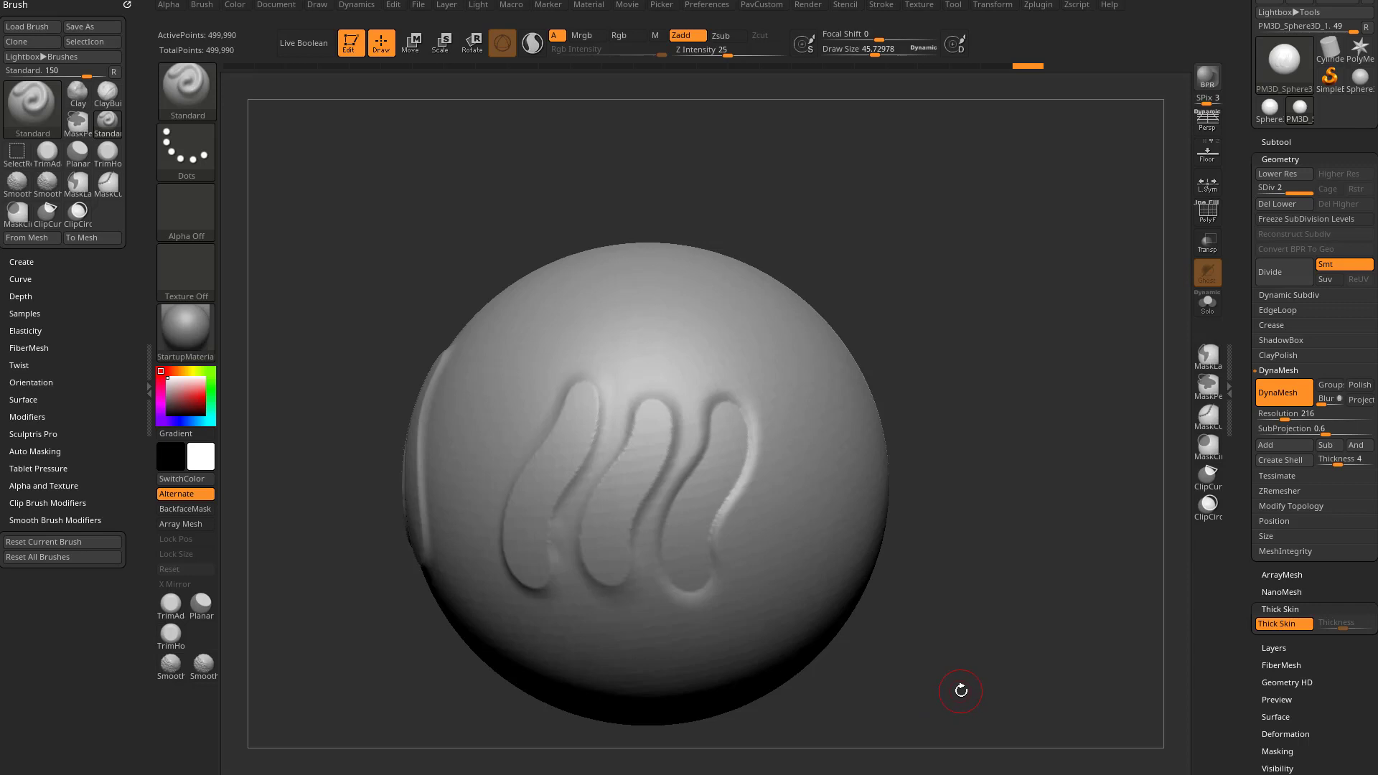
pyautogui.hotkey('shift', 'd')
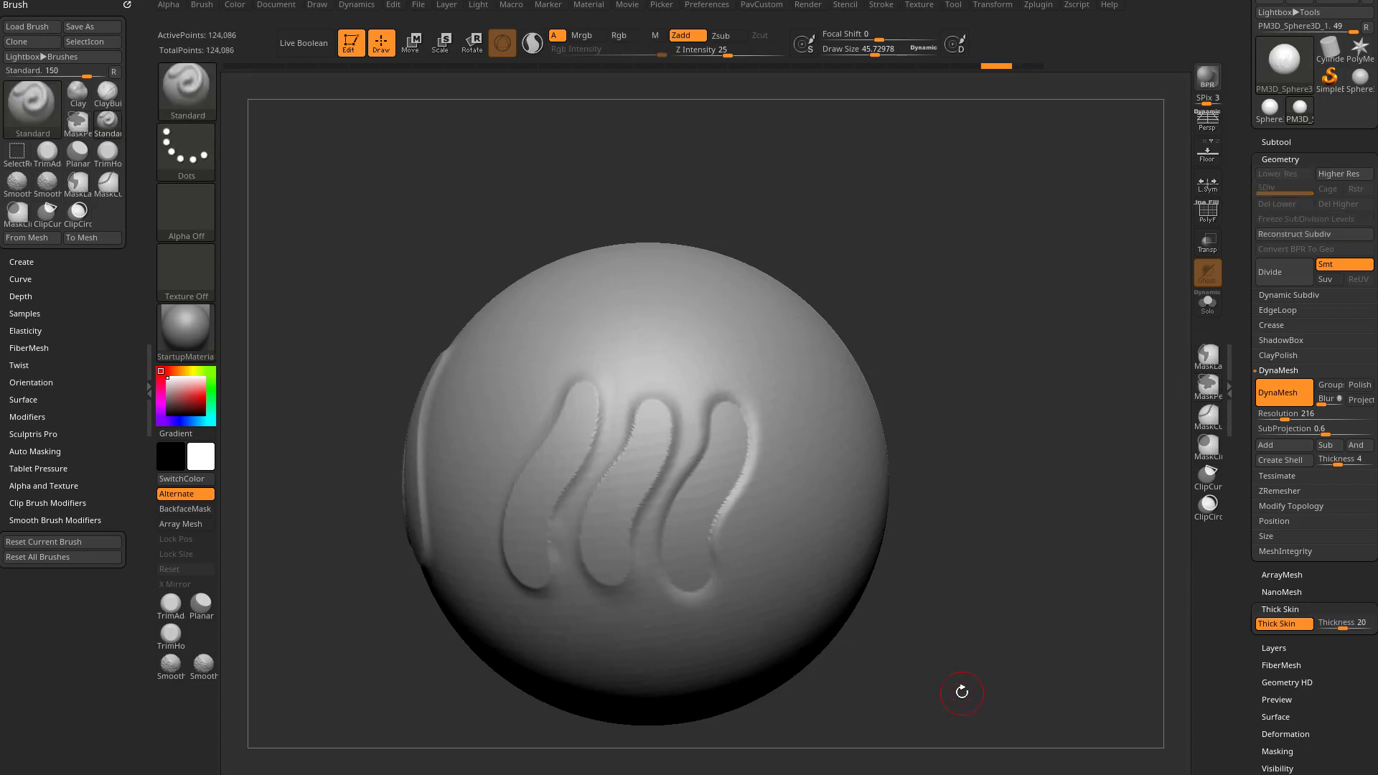
# Step: Remesh the sculpted sphere with DynaMesh at resolution 216 and inspect the raised strips from several angles
pyautogui.keyDown('ctrl'); pyautogui.moveTo(985, 308); pyautogui.dragTo(1067, 417); pyautogui.keyUp('ctrl')
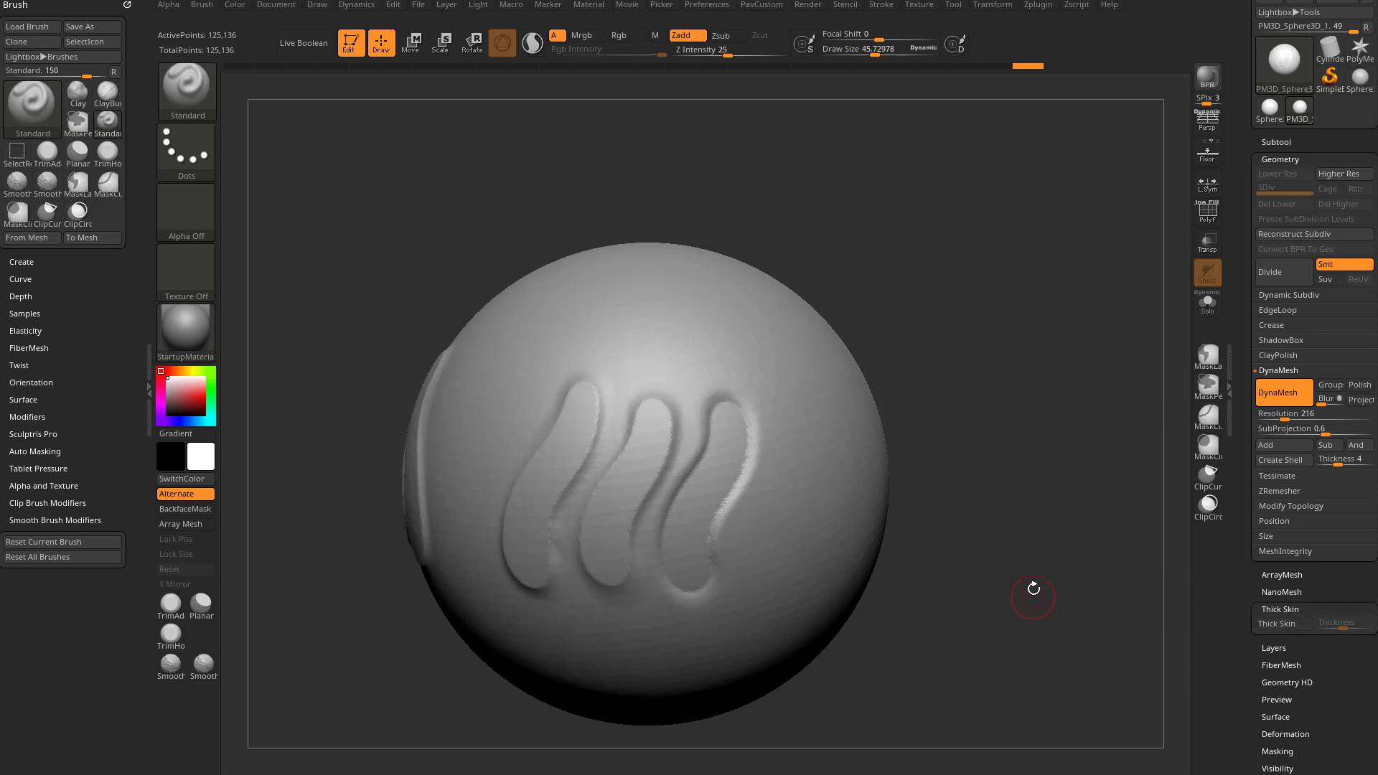
pyautogui.moveTo(778, 321); pyautogui.dragTo(843, 342, button='right')
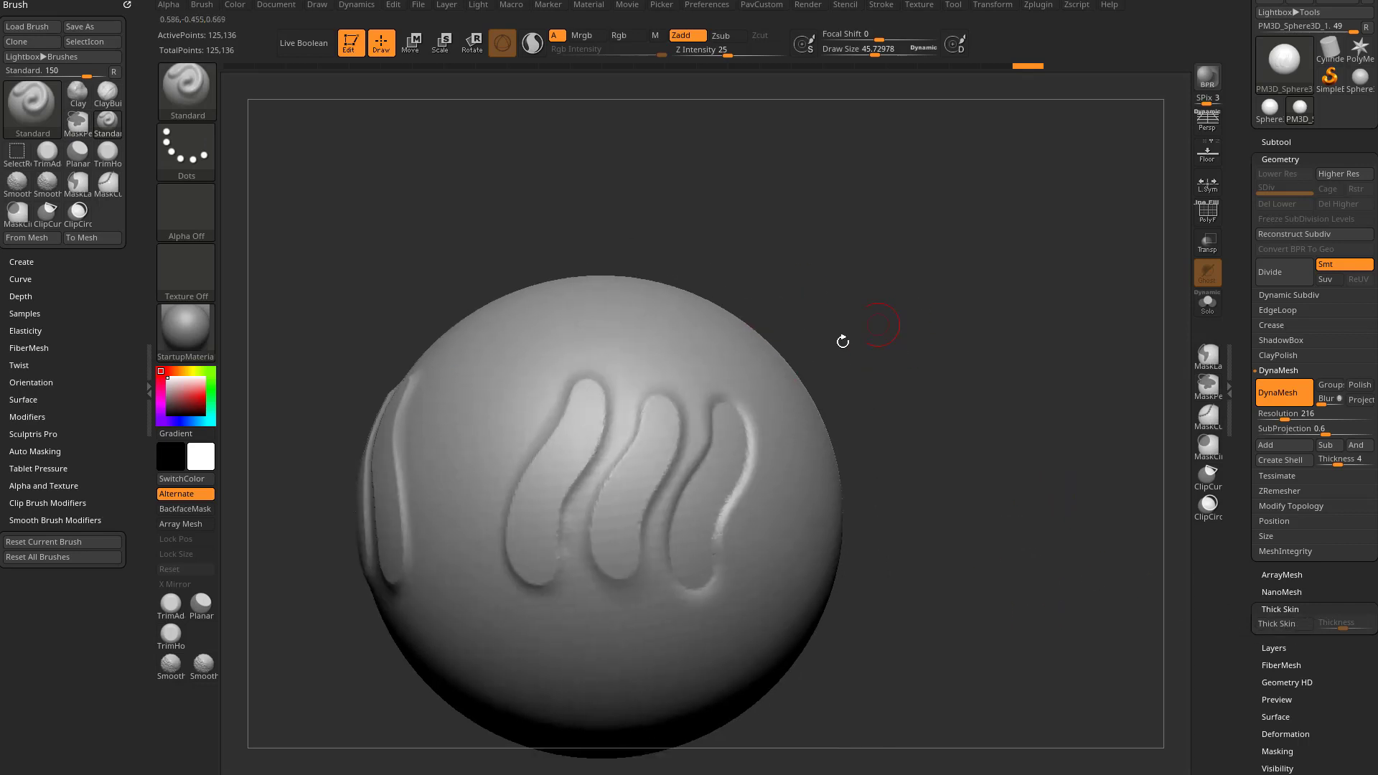
pyautogui.moveTo(615, 431)
pyautogui.mouseDown(button='right')
pyautogui.moveTo(876, 384)
pyautogui.moveTo(649, 380)
pyautogui.mouseUp(button='right')
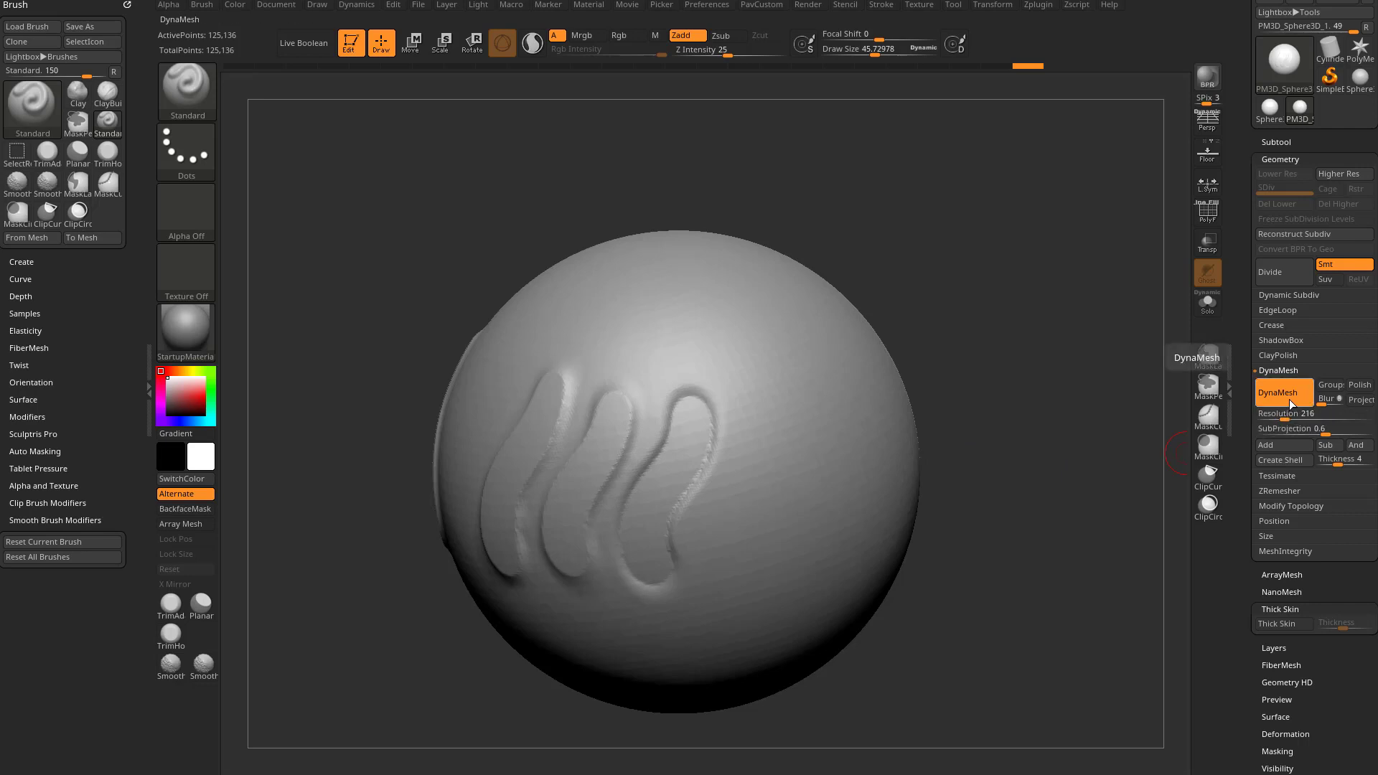
pyautogui.moveTo(1024, 513); pyautogui.dragTo(785, 514)
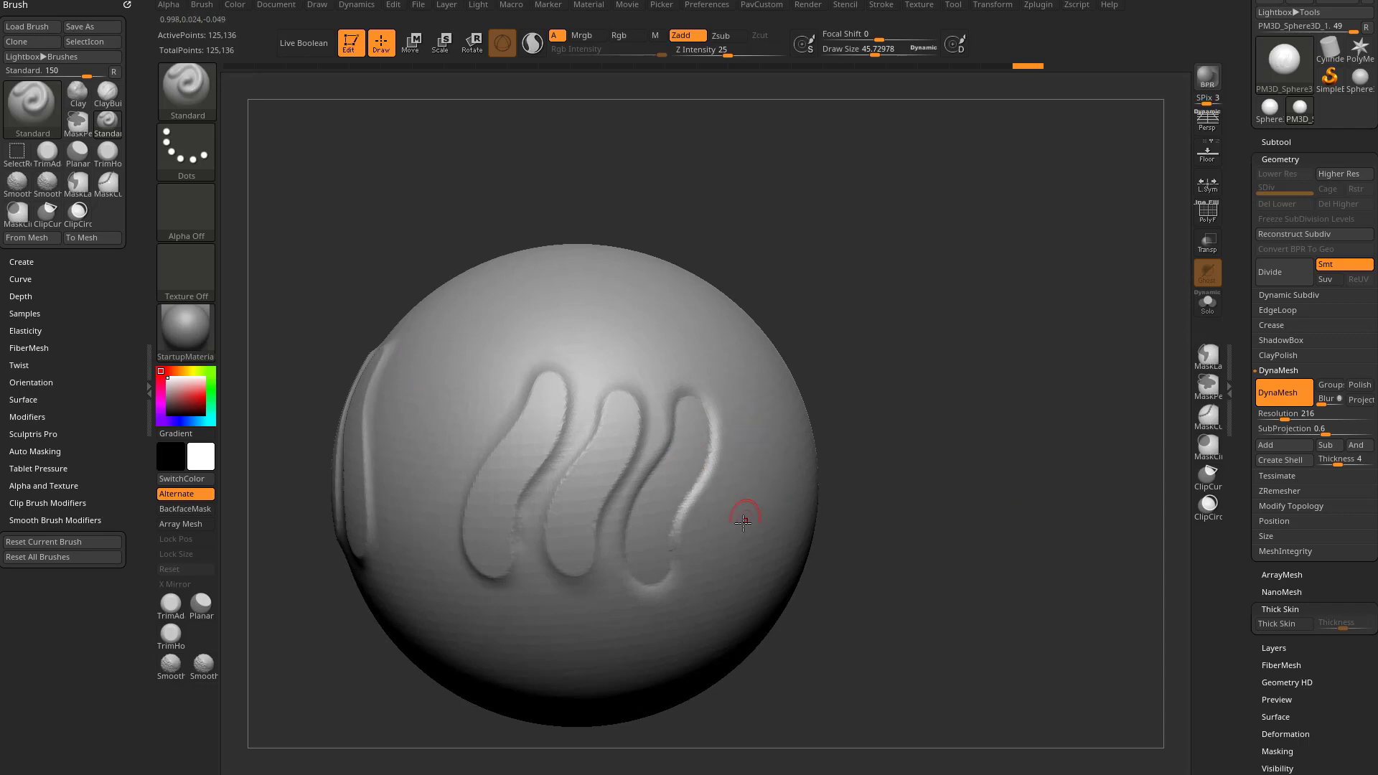
pyautogui.moveTo(951, 476); pyautogui.dragTo(890, 447)
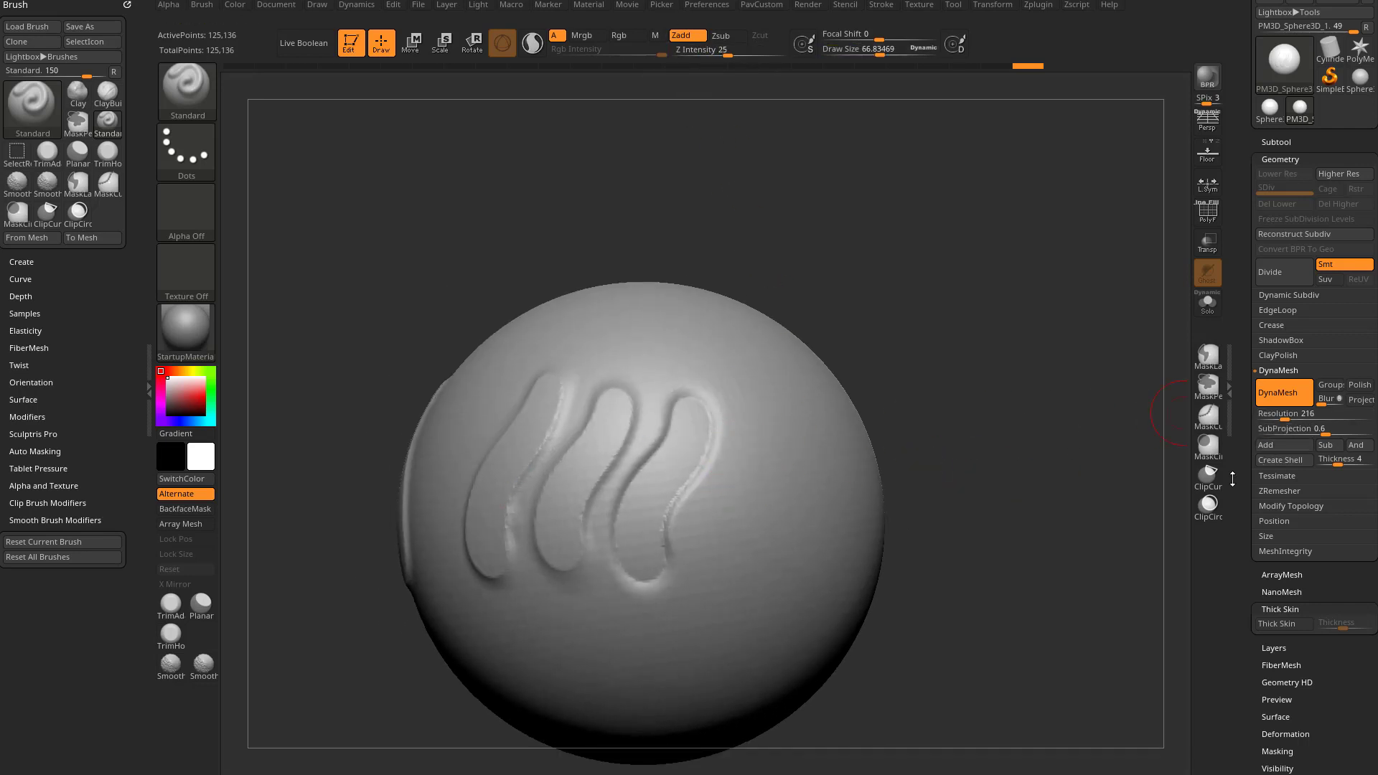
# Step: Try a short brush stroke on the bare surface beside the three strips without Thick Skin
pyautogui.keyDown('alt'); pyautogui.moveTo(1052, 467); pyautogui.dragTo(1072, 471); pyautogui.keyUp('alt')
pyautogui.moveTo(1025, 379)
pyautogui.keyDown('ctrl'); pyautogui.mouseDown()
pyautogui.moveTo(1115, 577)
pyautogui.moveTo(1269, 613)
pyautogui.mouseUp(); pyautogui.keyUp('ctrl')
pyautogui.moveTo(1032, 540)
pyautogui.keyDown('alt'); pyautogui.mouseDown()
pyautogui.moveTo(1082, 560)
pyautogui.moveTo(947, 506)
pyautogui.mouseUp(); pyautogui.keyUp('alt')
pyautogui.moveTo(984, 323); pyautogui.dragTo(861, 391)
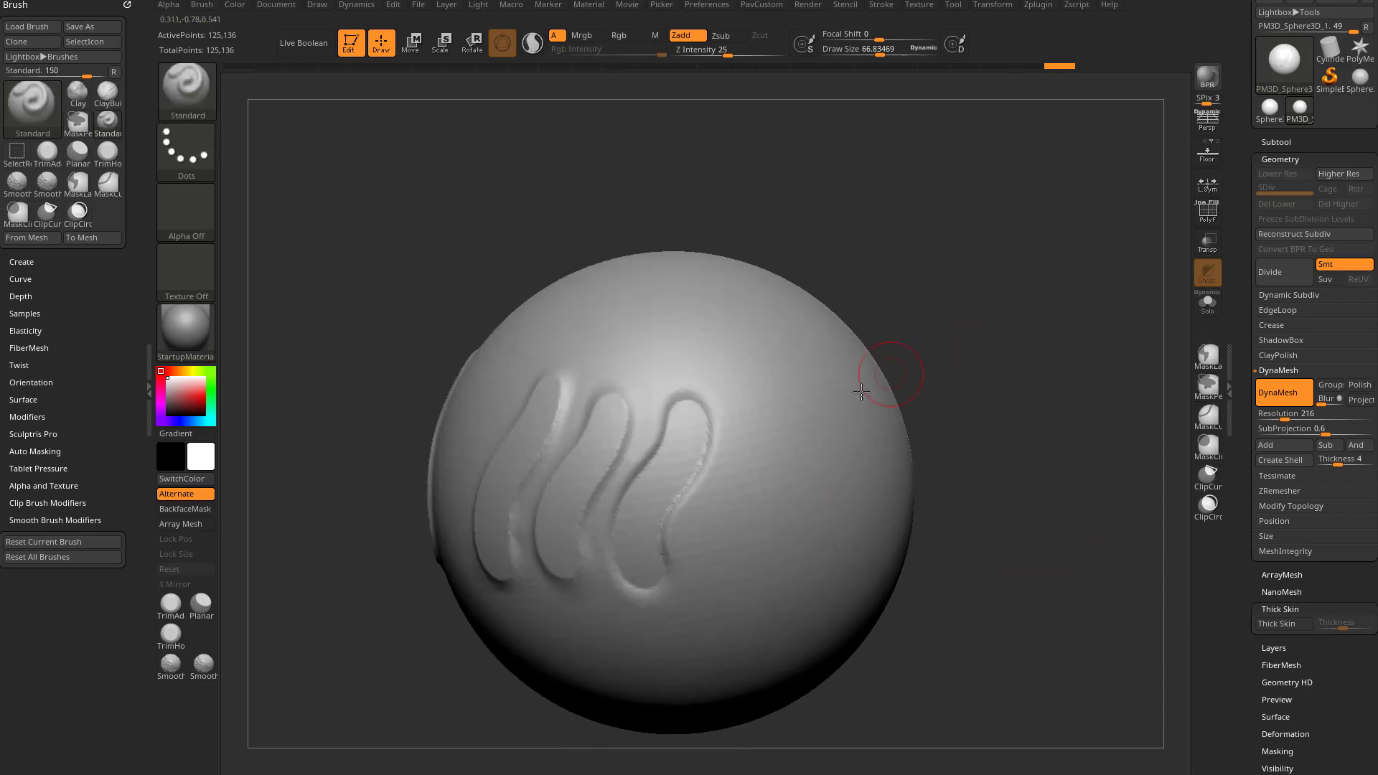
pyautogui.moveTo(756, 415)
pyautogui.mouseDown()
pyautogui.moveTo(730, 608)
pyautogui.moveTo(762, 484)
pyautogui.moveTo(777, 416)
pyautogui.moveTo(712, 616)
pyautogui.moveTo(774, 414)
pyautogui.mouseUp()
pyautogui.moveTo(919, 440); pyautogui.dragTo(976, 451)
pyautogui.hotkey('ctrl', 'z')
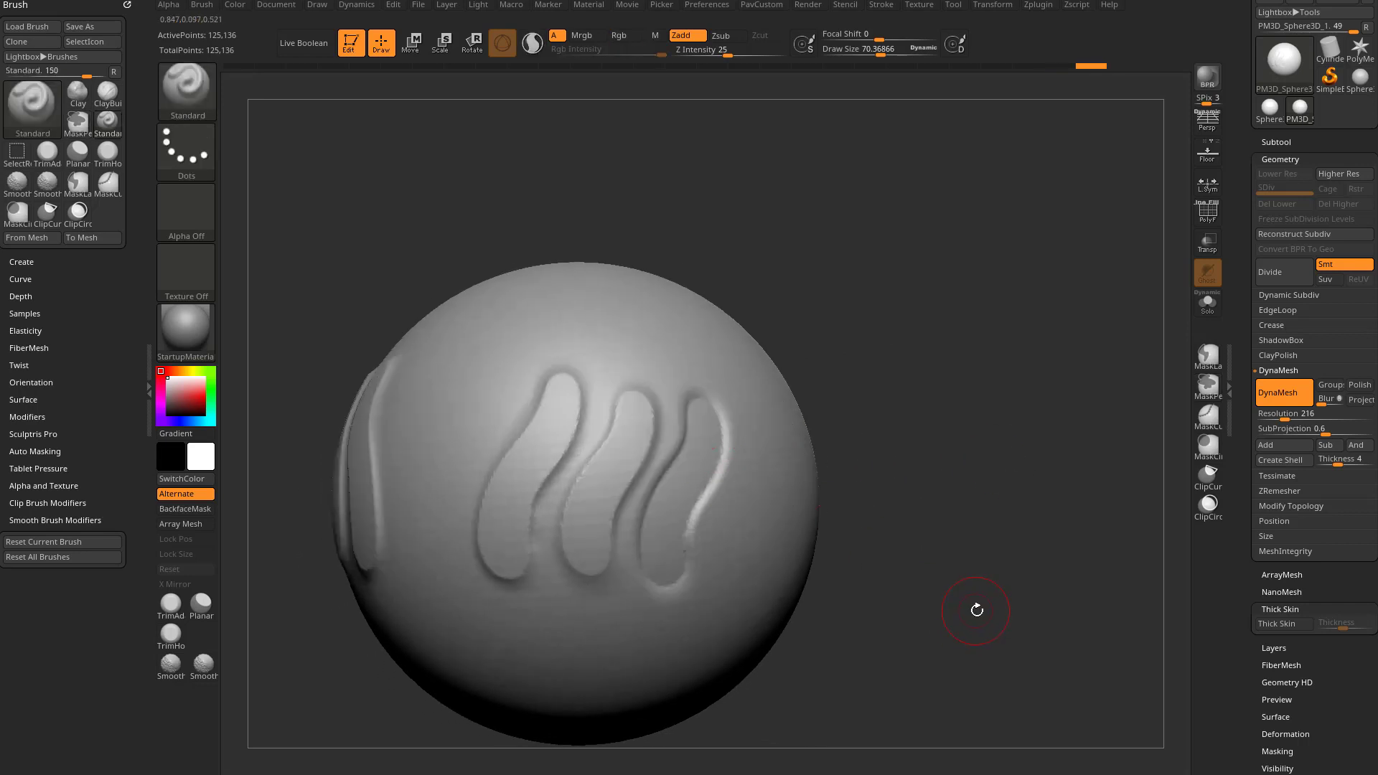
# Step: Enable Thick Skin at thickness 20 and sculpt a fourth raised S-shaped strip beside the other three
pyautogui.click(1266, 627)
pyautogui.moveTo(1039, 637); pyautogui.dragTo(982, 625)
pyautogui.moveTo(758, 418)
pyautogui.mouseDown()
pyautogui.moveTo(707, 549)
pyautogui.moveTo(772, 485)
pyautogui.moveTo(760, 415)
pyautogui.moveTo(728, 605)
pyautogui.mouseUp()
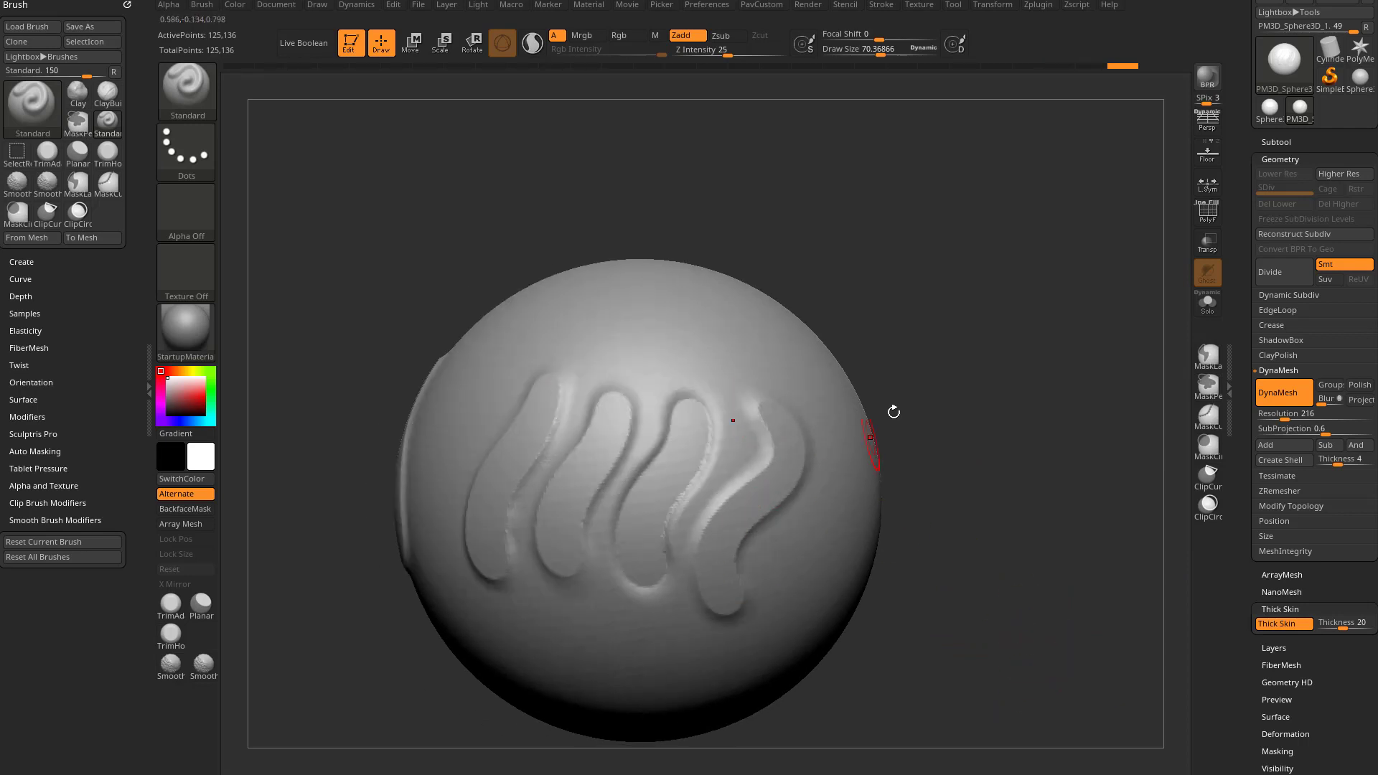
pyautogui.moveTo(892, 412); pyautogui.dragTo(901, 431)
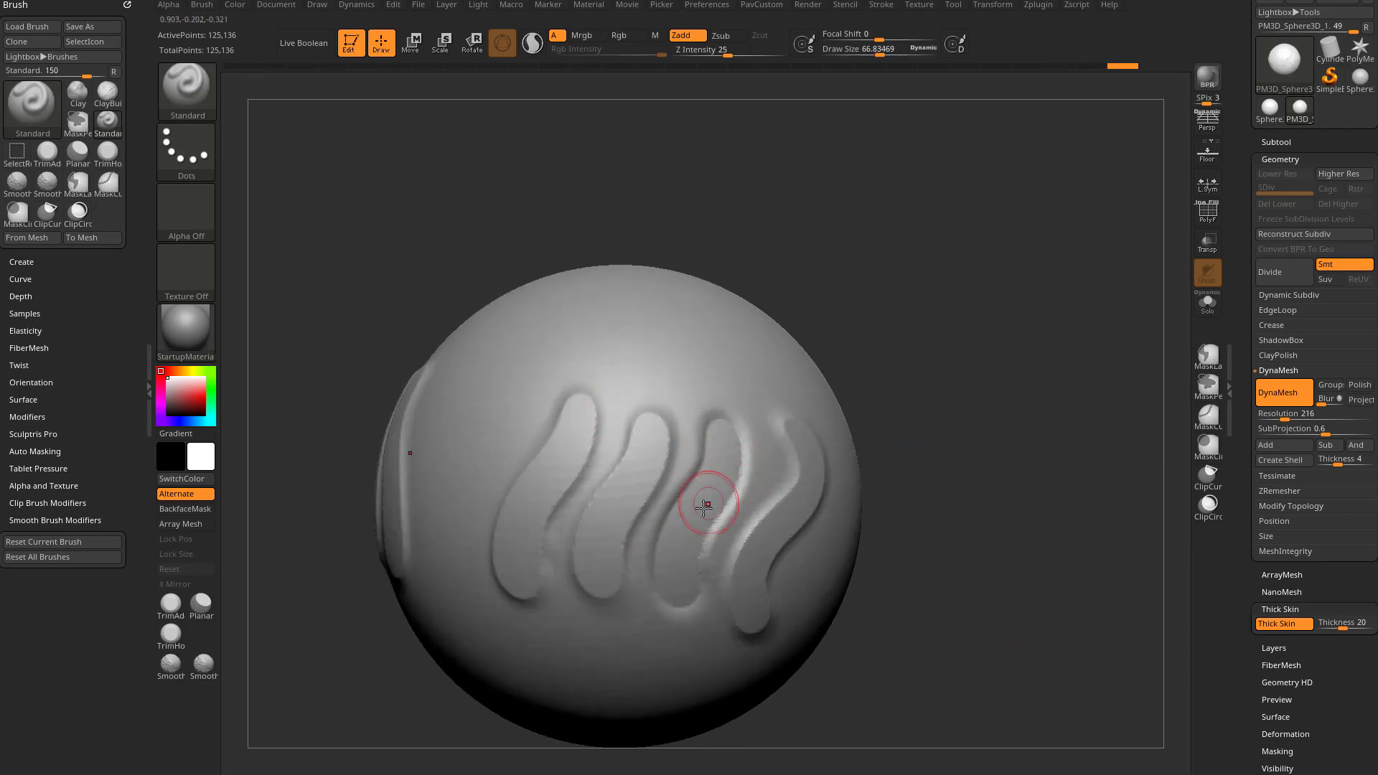
# Step: Reduce the draw size to about 36 and sculpt a narrower stroke along the second strip
pyautogui.press('s')
pyautogui.moveTo(676, 484)
pyautogui.mouseDown()
pyautogui.moveTo(633, 506)
pyautogui.moveTo(661, 440)
pyautogui.moveTo(610, 567)
pyautogui.moveTo(655, 455)
pyautogui.moveTo(614, 532)
pyautogui.mouseUp()
pyautogui.press('[')
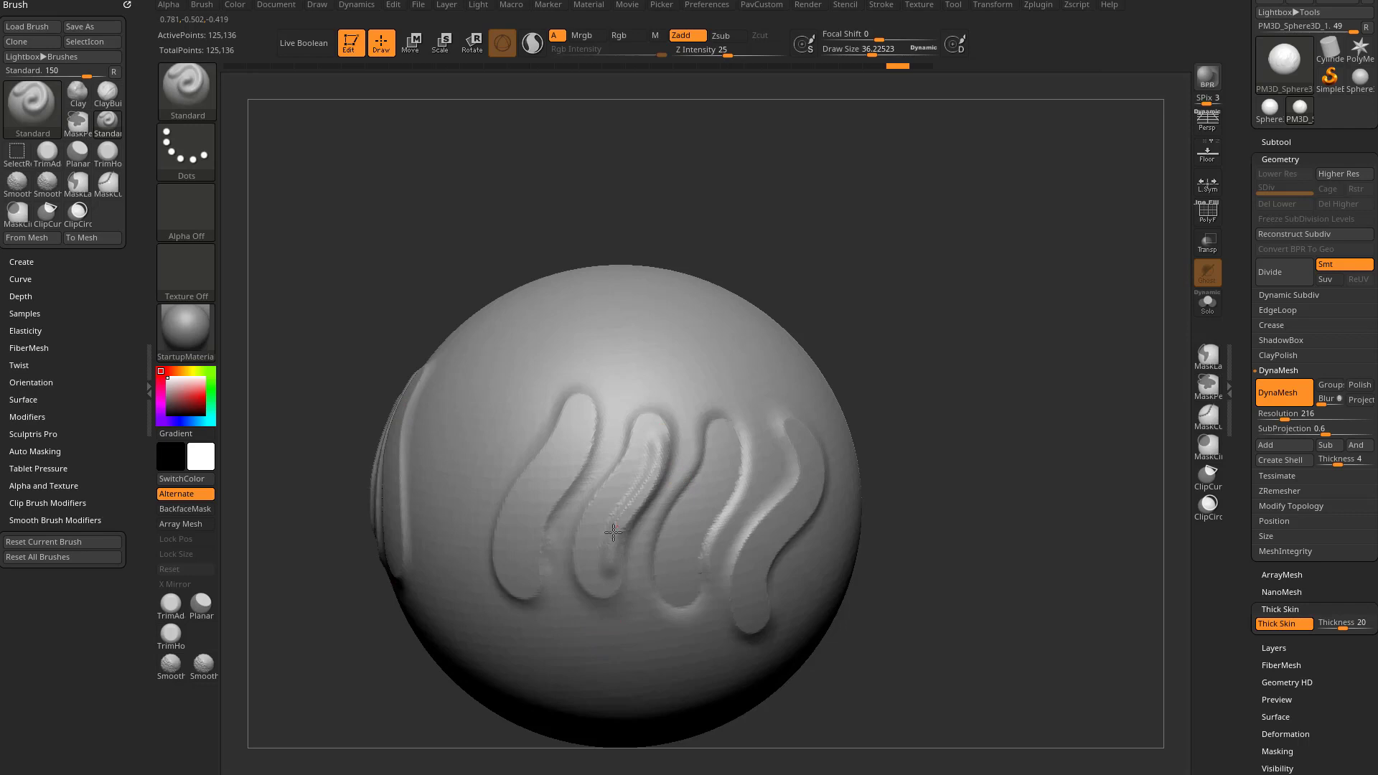
# Step: Roll the undo history back to the smooth, unsculpted sphere
pyautogui.moveTo(933, 501); pyautogui.dragTo(1014, 515)
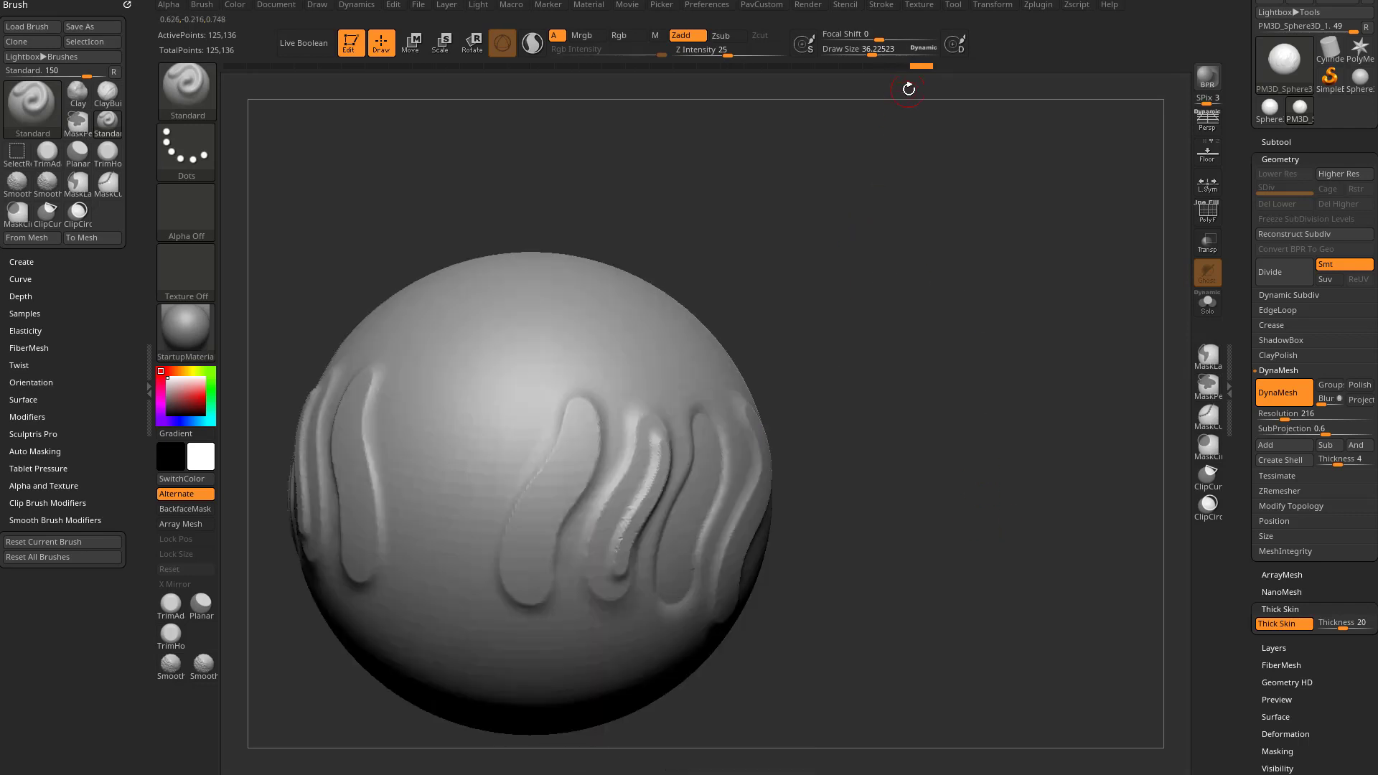
pyautogui.moveTo(921, 66); pyautogui.dragTo(550, 84)
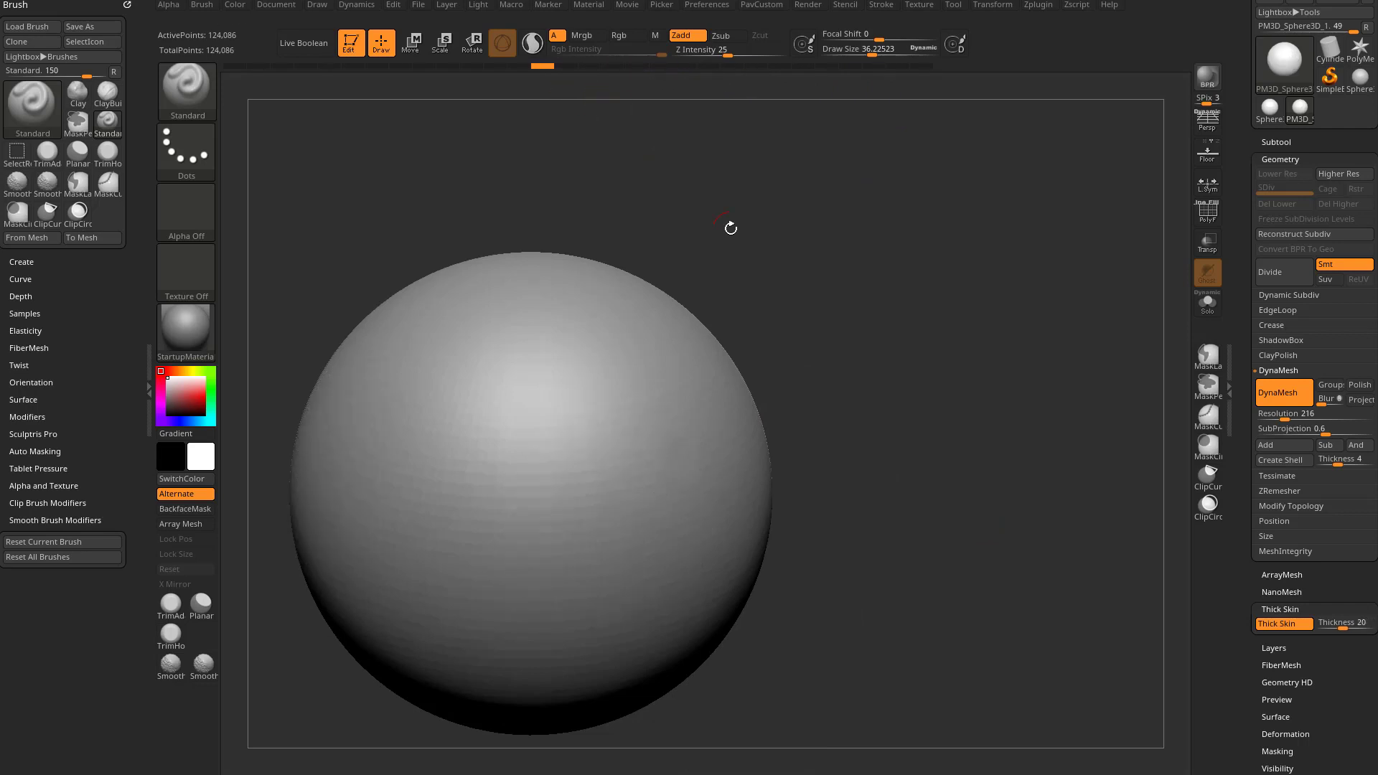
pyautogui.moveTo(900, 441); pyautogui.dragTo(984, 525)
# Step: Turn off Thick Skin and try building up broad overlapping strokes on the sphere with draw size about 99
pyautogui.click(1287, 623)
pyautogui.press('s')
pyautogui.moveTo(632, 445)
pyautogui.mouseDown()
pyautogui.moveTo(645, 445)
pyautogui.moveTo(674, 524)
pyautogui.moveTo(627, 501)
pyautogui.moveTo(628, 391)
pyautogui.mouseUp()
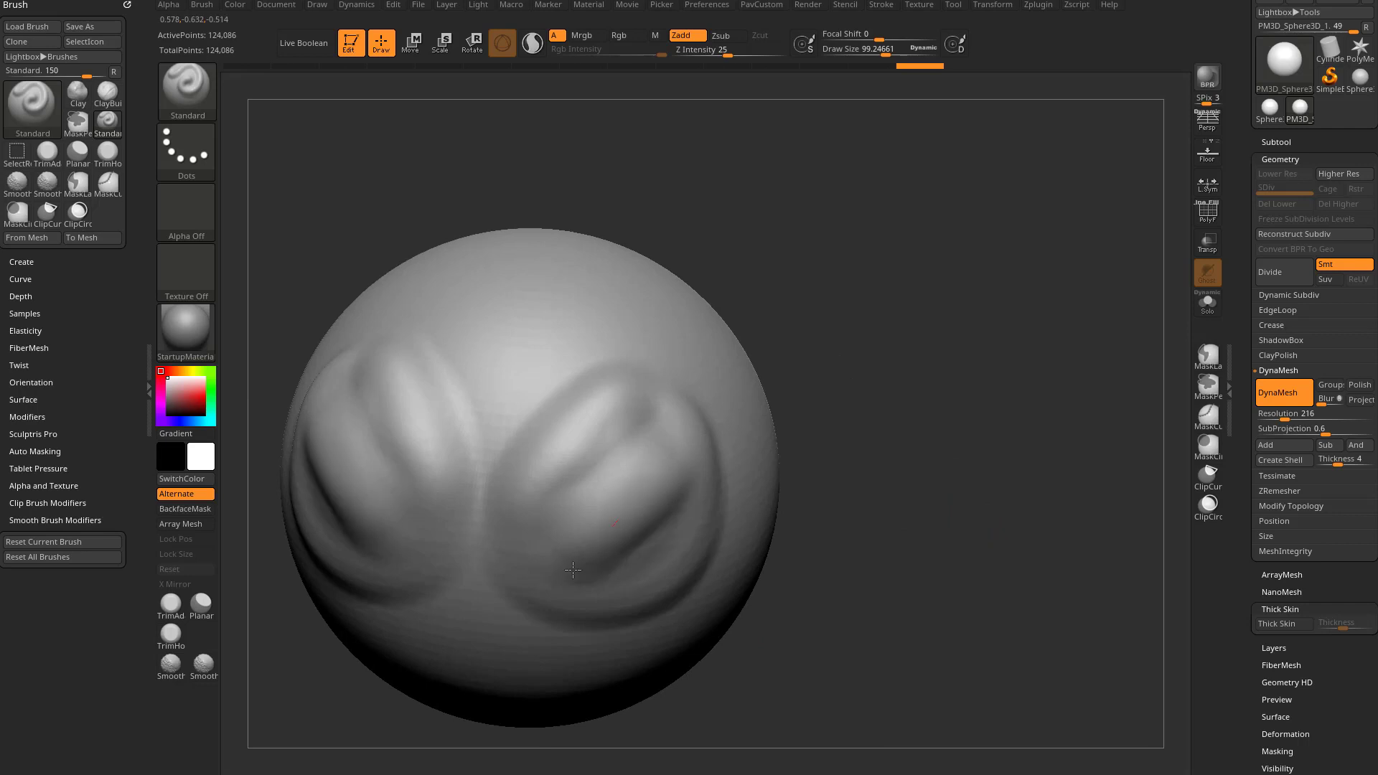
pyautogui.moveTo(954, 471); pyautogui.dragTo(911, 525)
pyautogui.hotkey('ctrl', 'z')
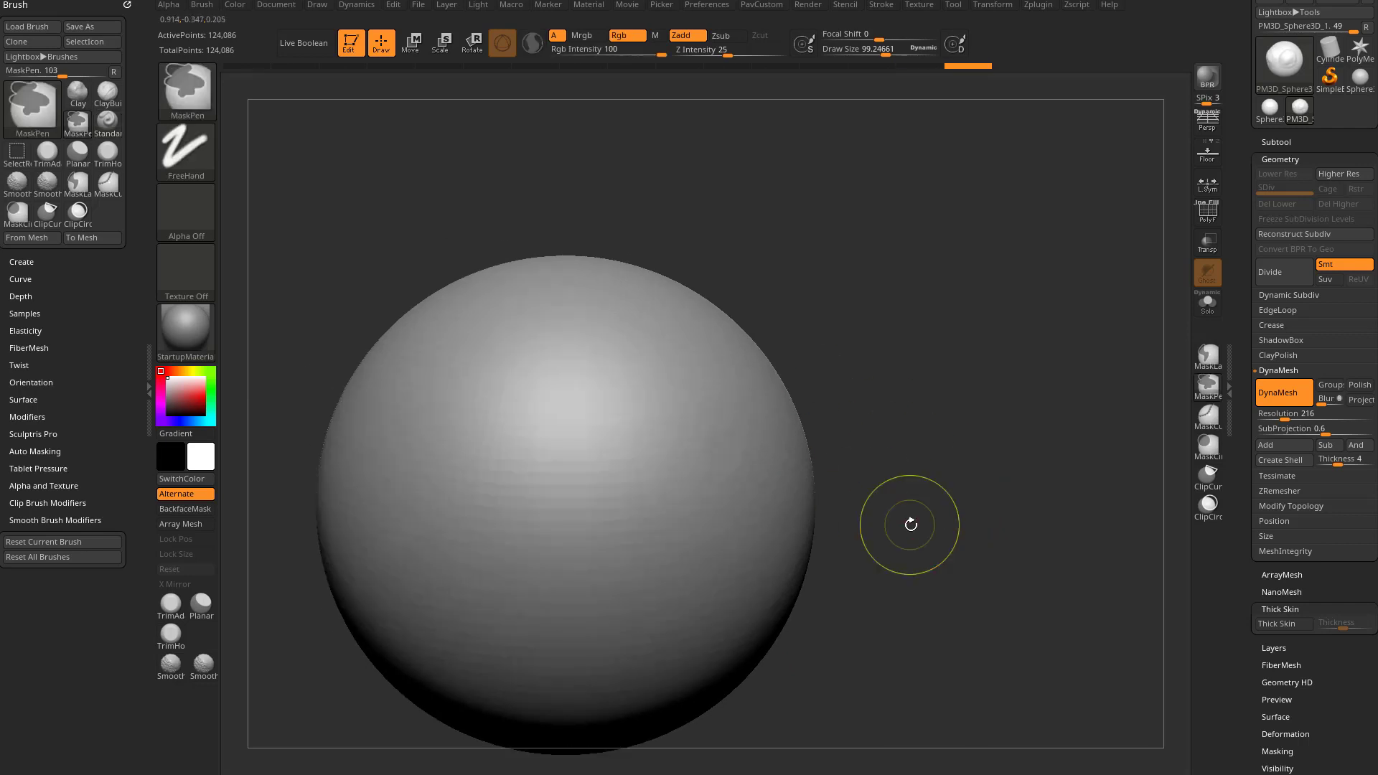
# Step: Enable Thick Skin at thickness 20 and sculpt a raised S-shaped strip on the sphere with draw size about 70
pyautogui.click(1268, 626)
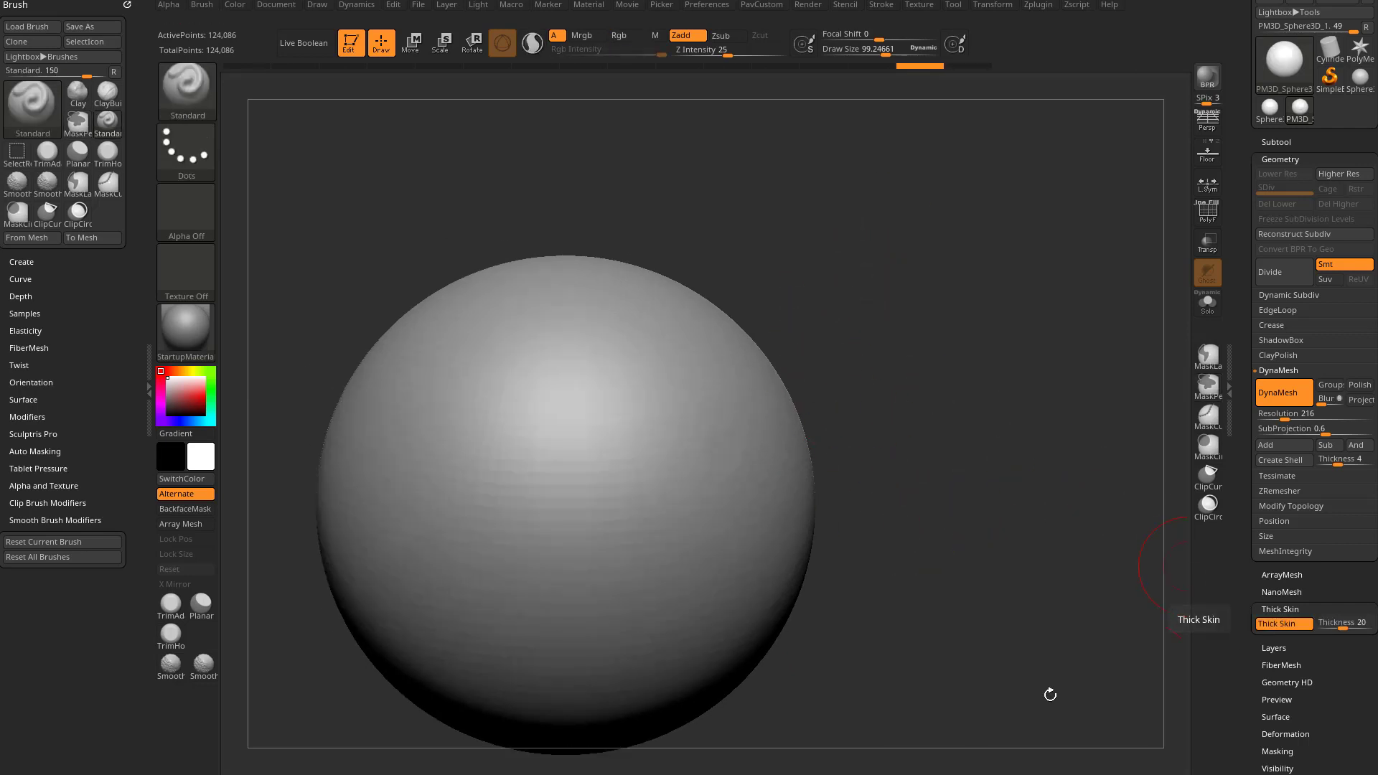
pyautogui.moveTo(1130, 609); pyautogui.dragTo(923, 539)
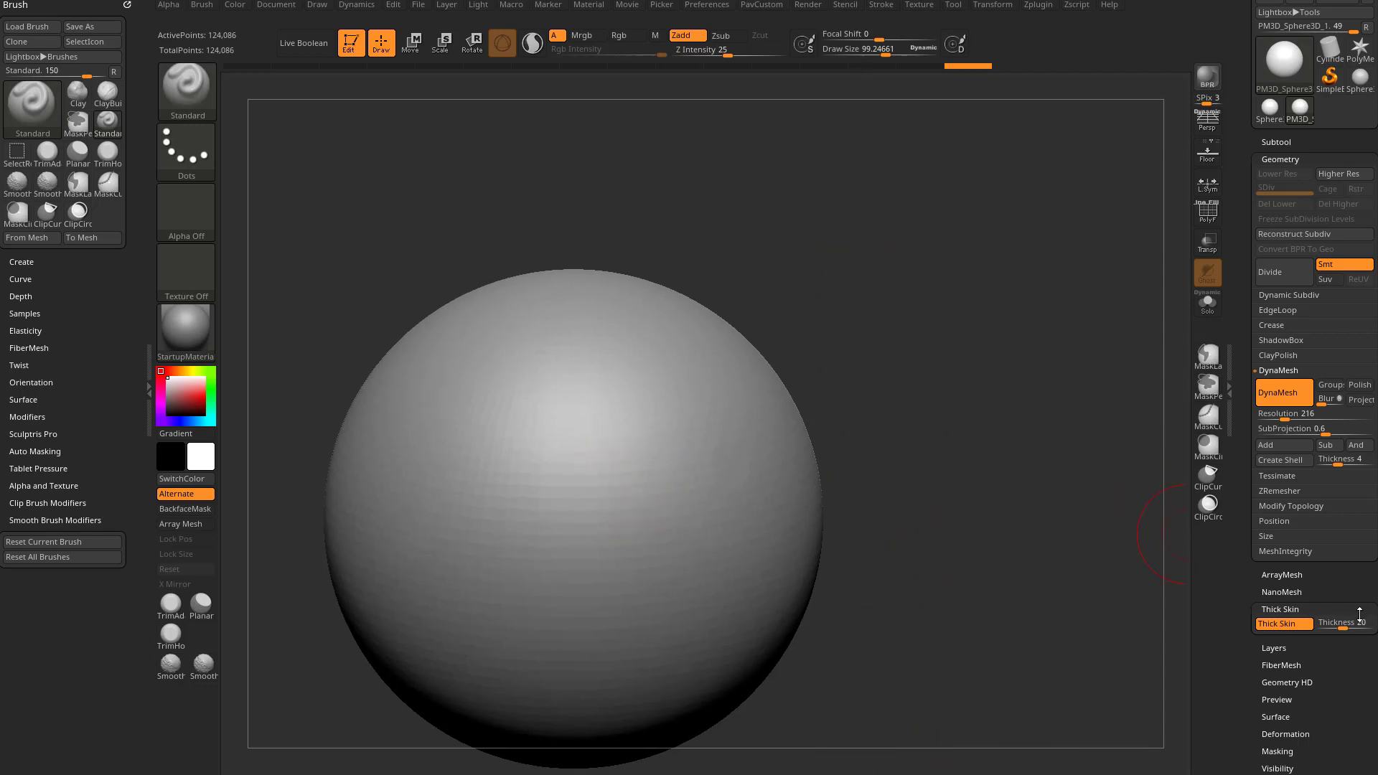
pyautogui.moveTo(1341, 628)
pyautogui.mouseDown()
pyautogui.moveTo(1353, 629)
pyautogui.moveTo(1330, 628)
pyautogui.mouseUp()
pyautogui.keyDown('alt'); pyautogui.moveTo(1015, 459); pyautogui.dragTo(1009, 437); pyautogui.keyUp('alt')
pyautogui.press('s')
pyautogui.moveTo(640, 467); pyautogui.dragTo(631, 465)
pyautogui.moveTo(613, 412)
pyautogui.mouseDown()
pyautogui.moveTo(597, 544)
pyautogui.moveTo(634, 415)
pyautogui.moveTo(628, 483)
pyautogui.moveTo(645, 461)
pyautogui.mouseUp()
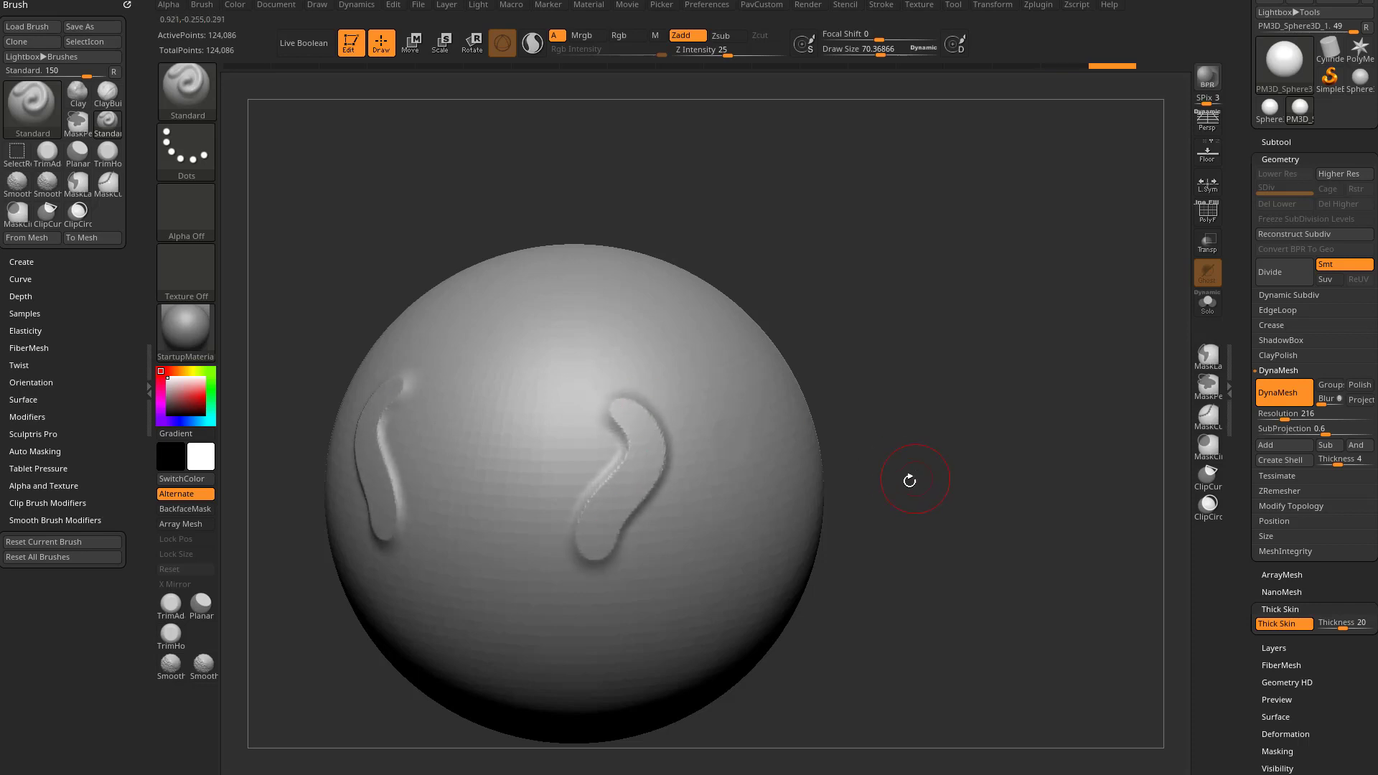
# Step: Sculpt a second raised S-shaped strip beside the first with draw size about 60
pyautogui.moveTo(910, 481); pyautogui.dragTo(851, 474)
pyautogui.moveTo(735, 429)
pyautogui.keyDown('alt'); pyautogui.mouseDown()
pyautogui.moveTo(757, 449)
pyautogui.moveTo(704, 608)
pyautogui.moveTo(741, 432)
pyautogui.moveTo(692, 534)
pyautogui.moveTo(706, 618)
pyautogui.mouseUp(); pyautogui.keyUp('alt')
pyautogui.moveTo(914, 409); pyautogui.dragTo(914, 423)
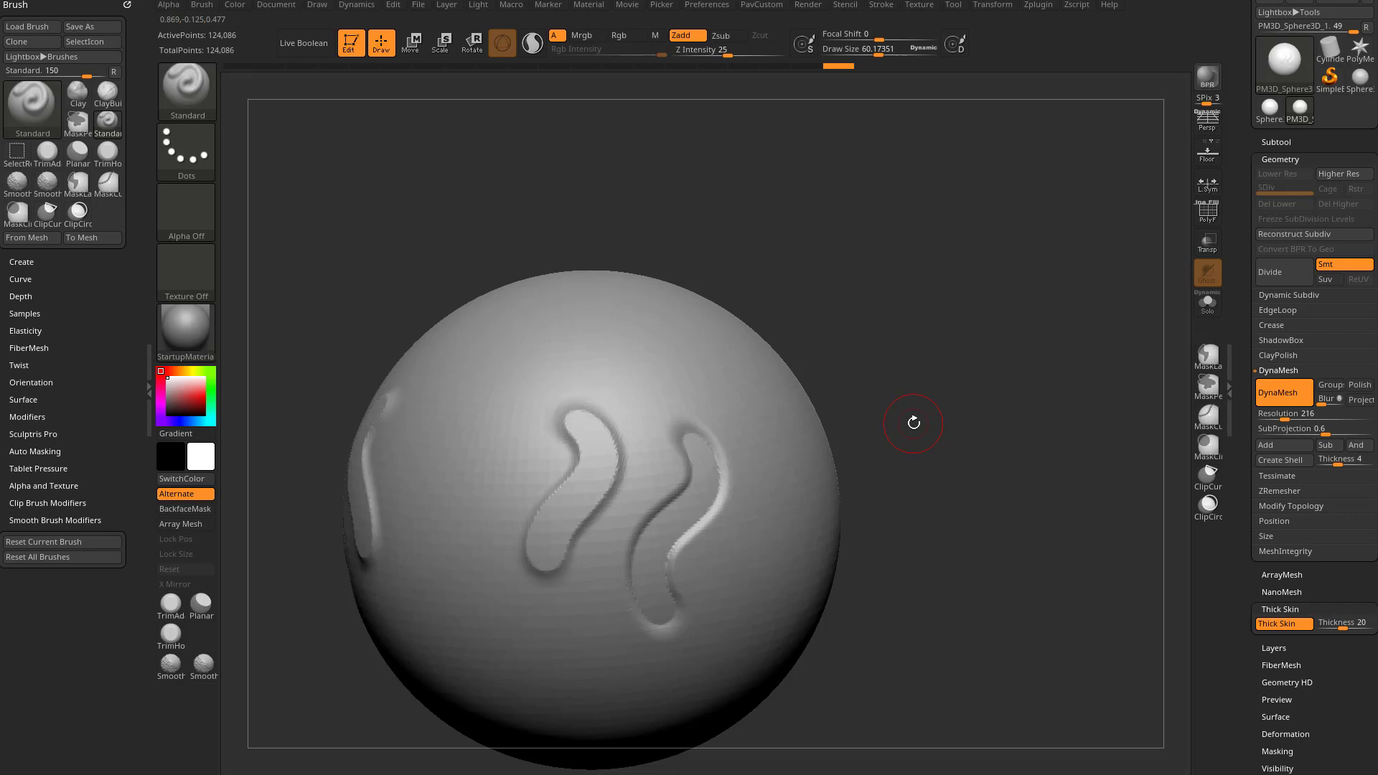
pyautogui.moveTo(880, 330)
pyautogui.mouseDown()
pyautogui.moveTo(907, 357)
pyautogui.moveTo(899, 345)
pyautogui.mouseUp()
pyautogui.moveTo(890, 430); pyautogui.dragTo(846, 436)
pyautogui.moveTo(958, 535); pyautogui.dragTo(1002, 552)
pyautogui.moveTo(902, 496); pyautogui.dragTo(937, 510)
# Step: Add a diagonal branch to the first strip and a curled stroke to the second with draw size about 60
pyautogui.press('s')
pyautogui.press('s')
pyautogui.moveTo(725, 458); pyautogui.dragTo(731, 458)
pyautogui.moveTo(615, 394)
pyautogui.mouseDown()
pyautogui.moveTo(657, 359)
pyautogui.moveTo(627, 400)
pyautogui.moveTo(518, 439)
pyautogui.mouseUp()
pyautogui.moveTo(890, 578)
pyautogui.mouseDown()
pyautogui.moveTo(802, 555)
pyautogui.moveTo(738, 510)
pyautogui.moveTo(685, 535)
pyautogui.mouseUp()
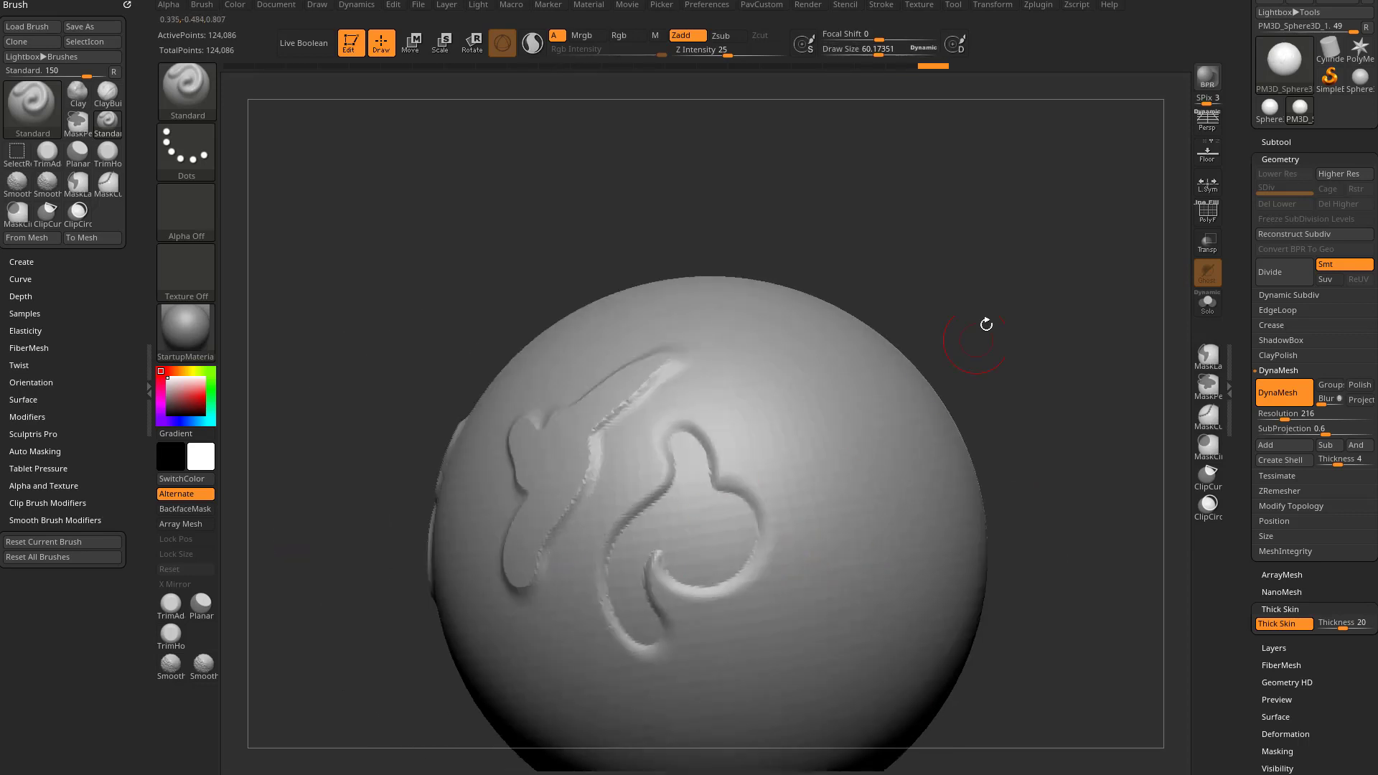
# Step: Sculpt several straight strokes crossing the existing strips in a star pattern with draw size about 51
pyautogui.moveTo(987, 325); pyautogui.dragTo(1069, 351)
pyautogui.moveTo(575, 388)
pyautogui.mouseDown()
pyautogui.moveTo(539, 364)
pyautogui.moveTo(616, 419)
pyautogui.mouseUp()
pyautogui.moveTo(736, 284)
pyautogui.mouseDown()
pyautogui.moveTo(596, 460)
pyautogui.moveTo(652, 393)
pyautogui.mouseUp()
pyautogui.moveTo(746, 461); pyautogui.dragTo(615, 494)
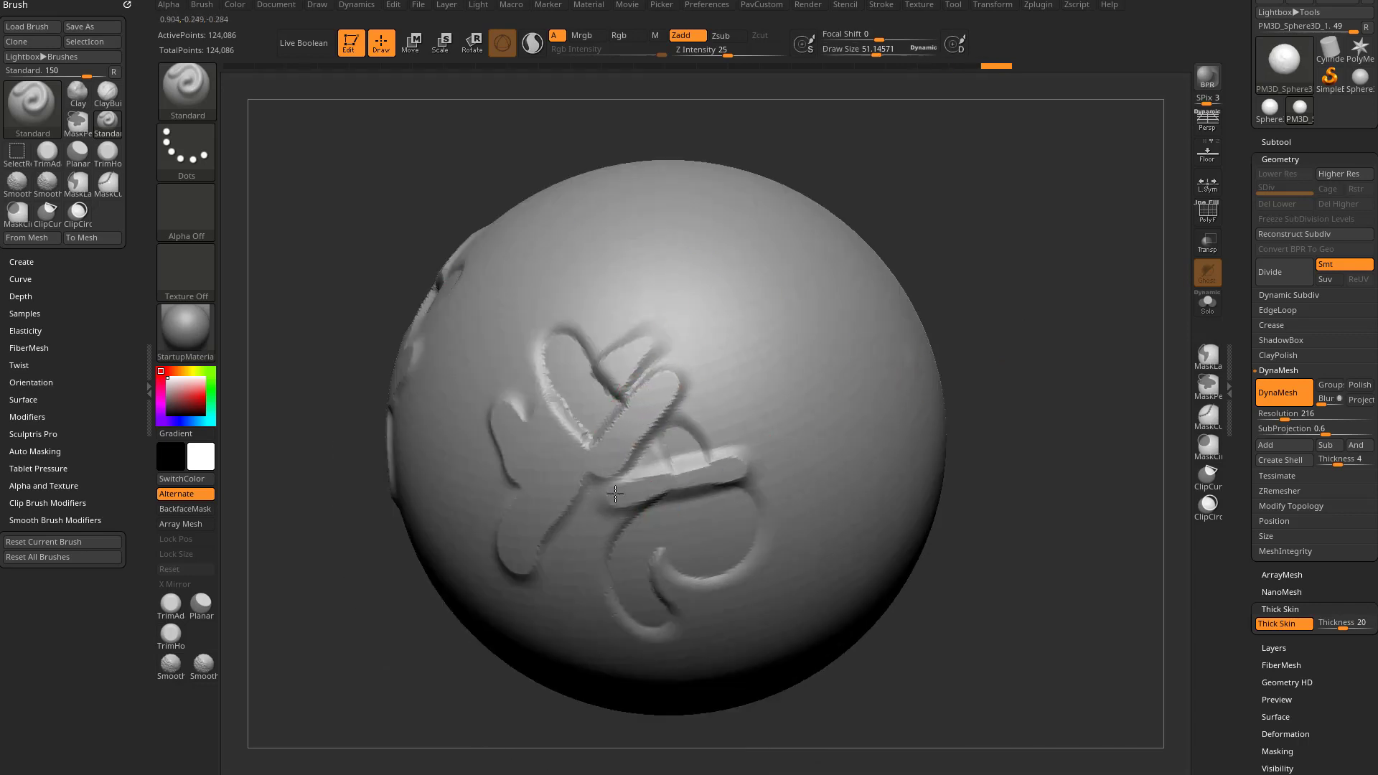
pyautogui.moveTo(1005, 450); pyautogui.dragTo(649, 548, button='right')
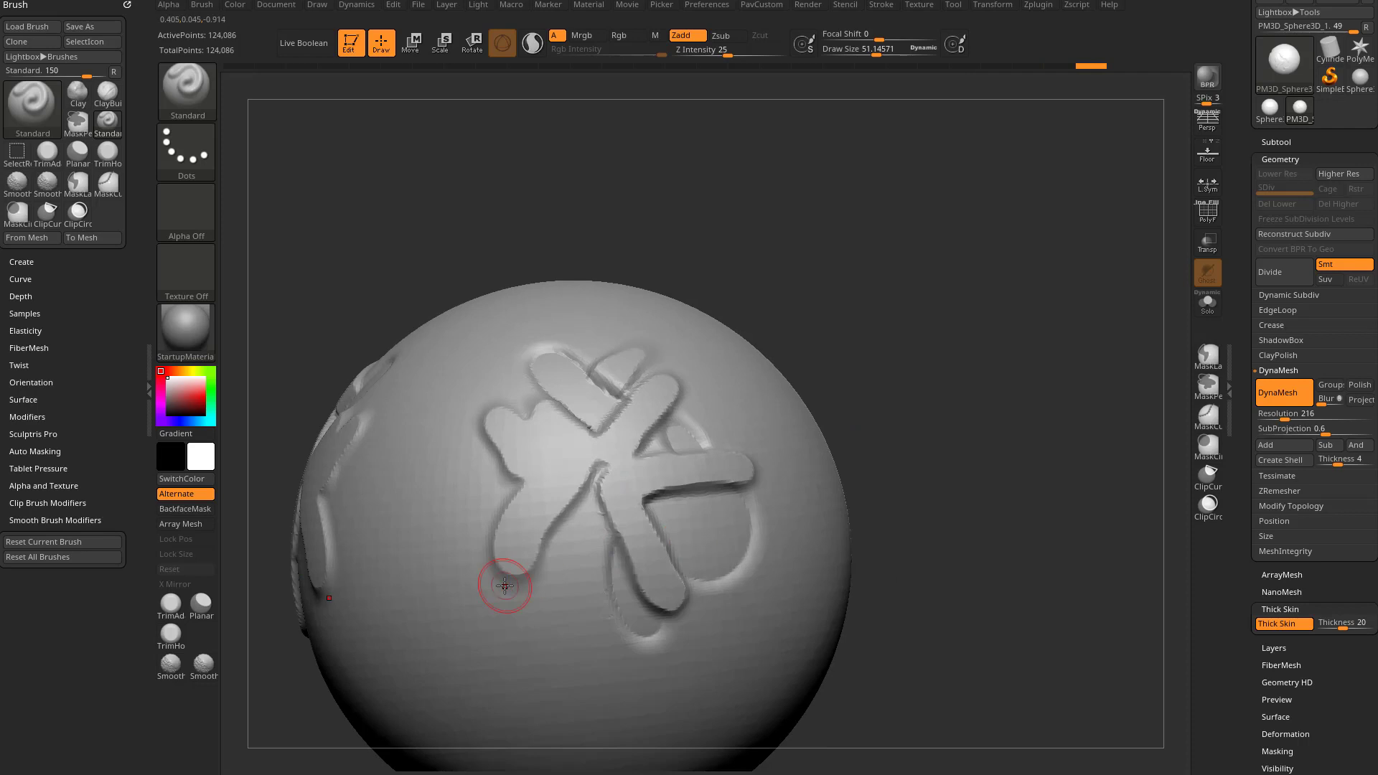
pyautogui.moveTo(954, 275)
pyautogui.mouseDown()
pyautogui.moveTo(920, 437)
pyautogui.moveTo(917, 424)
pyautogui.moveTo(524, 498)
pyautogui.moveTo(893, 486)
pyautogui.mouseUp()
pyautogui.moveTo(892, 486); pyautogui.dragTo(897, 483, button='right')
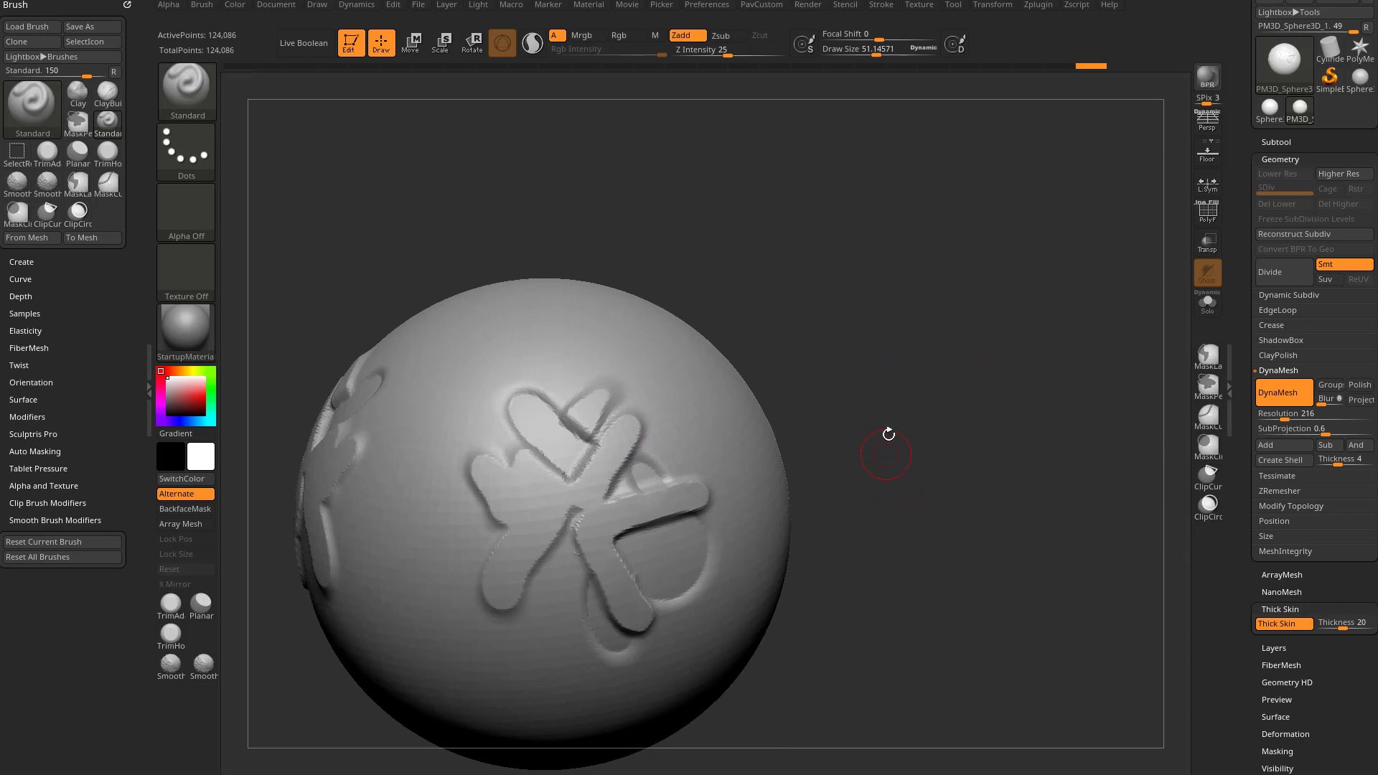
pyautogui.moveTo(389, 522); pyautogui.dragTo(699, 377, button='right')
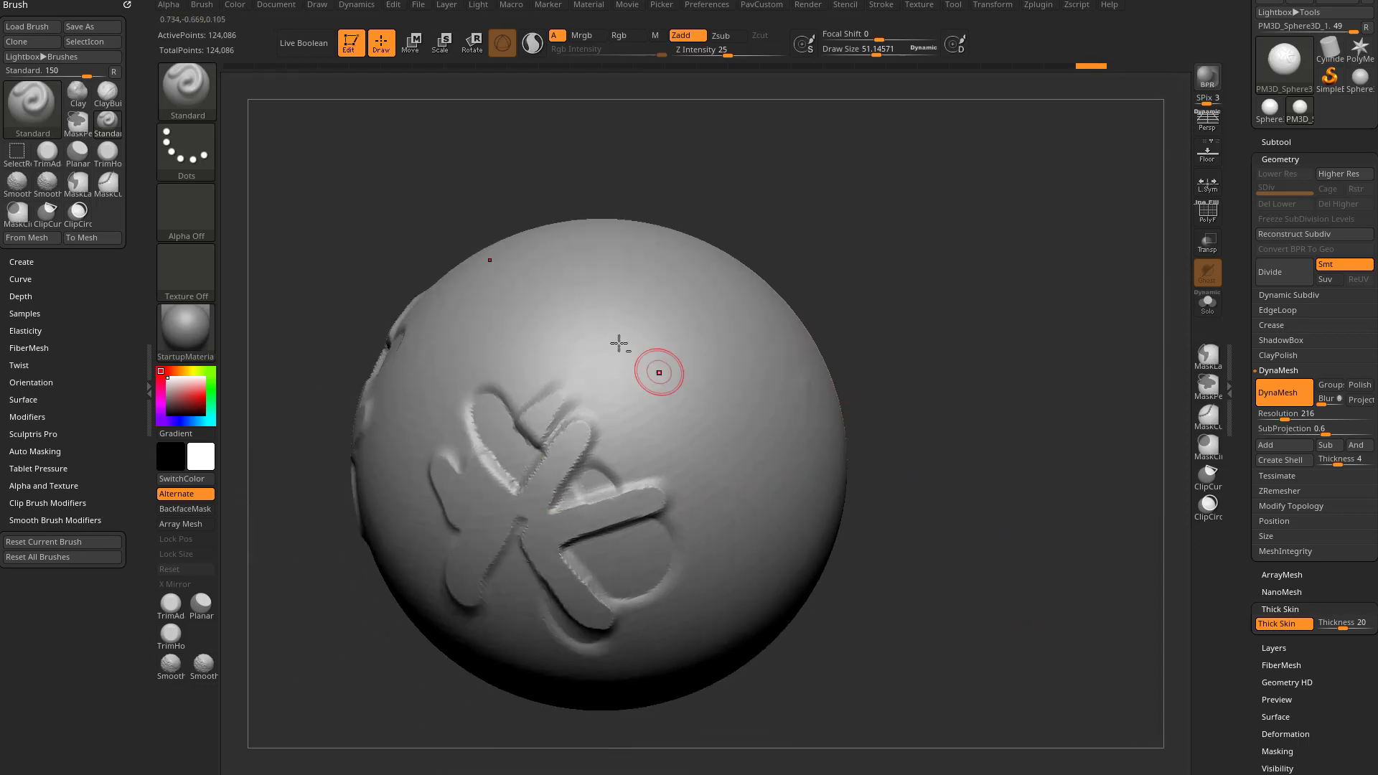
# Step: Try sculpting over the pattern with the ClayBuildup brush at draw size about 119
pyautogui.press('b')
pyautogui.press('c')
pyautogui.press('b')
pyautogui.moveTo(906, 357)
pyautogui.mouseDown()
pyautogui.moveTo(726, 459)
pyautogui.moveTo(739, 463)
pyautogui.moveTo(702, 419)
pyautogui.moveTo(698, 381)
pyautogui.moveTo(747, 477)
pyautogui.moveTo(677, 400)
pyautogui.moveTo(692, 450)
pyautogui.moveTo(655, 461)
pyautogui.moveTo(725, 477)
pyautogui.mouseUp()
pyautogui.press('s')
pyautogui.moveTo(725, 477); pyautogui.dragTo(786, 487, button='right')
pyautogui.moveTo(786, 488)
pyautogui.mouseDown()
pyautogui.moveTo(769, 510)
pyautogui.moveTo(802, 475)
pyautogui.mouseUp()
pyautogui.moveTo(994, 392)
pyautogui.mouseDown()
pyautogui.moveTo(971, 416)
pyautogui.moveTo(964, 473)
pyautogui.mouseUp()
pyautogui.hotkey('ctrl', 'z')
pyautogui.hotkey('ctrl', 'z')
pyautogui.hotkey('ctrl', 'z')
pyautogui.hotkey('ctrl', 'z')
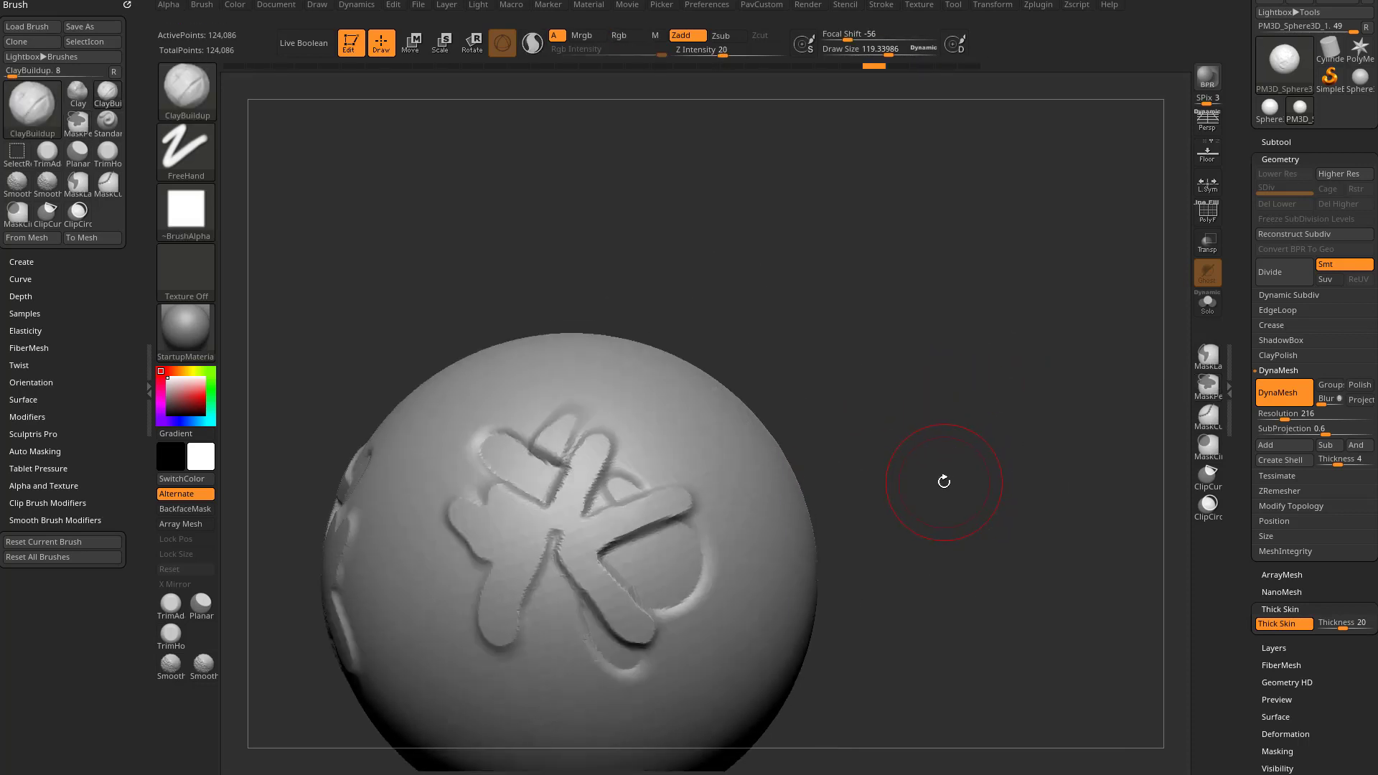
# Step: Switch back to the Standard brush at draw size about 63 and sculpt a rounded loop over the crossing strokes
pyautogui.hotkey('alt', 's')
pyautogui.press('b')
pyautogui.press('s')
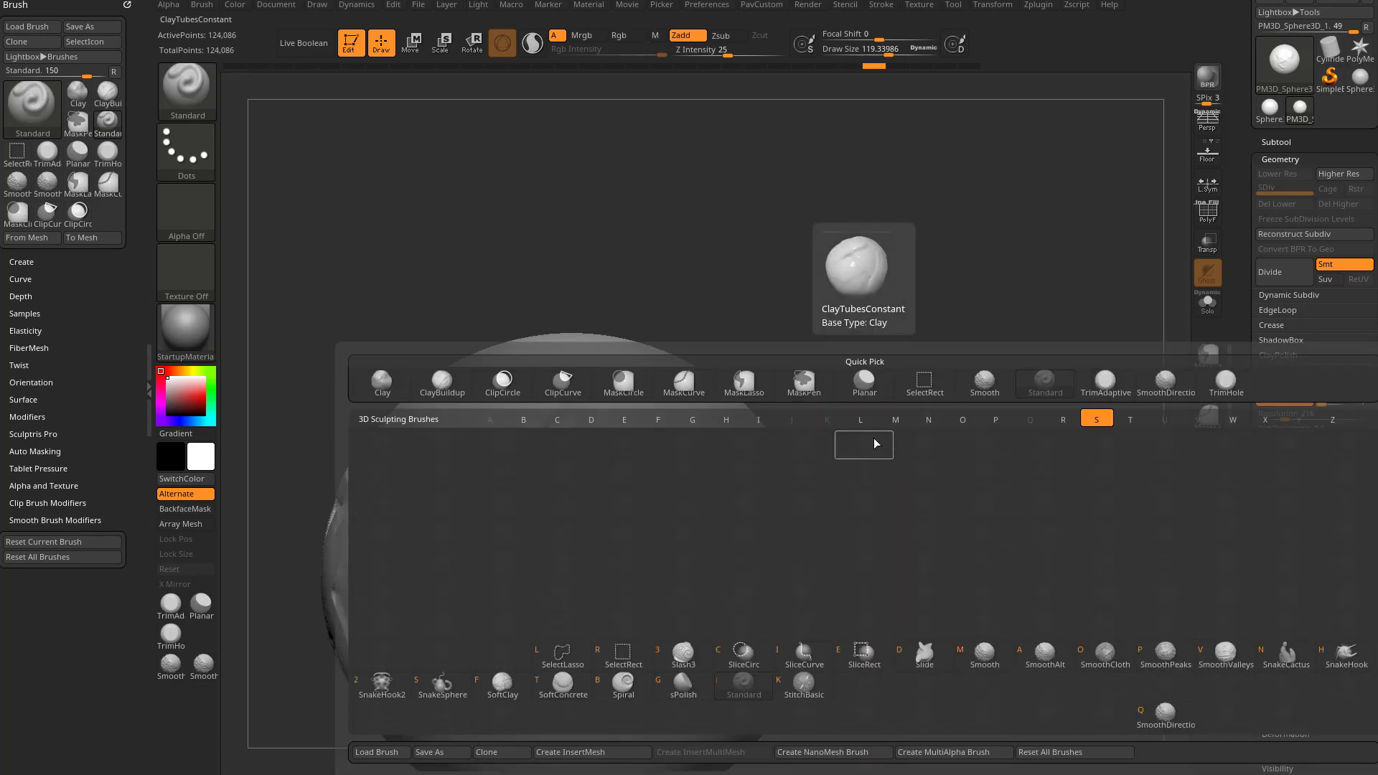
pyautogui.click(744, 687)
pyautogui.moveTo(933, 515)
pyautogui.mouseDown()
pyautogui.moveTo(927, 457)
pyautogui.moveTo(886, 462)
pyautogui.moveTo(913, 479)
pyautogui.moveTo(891, 484)
pyautogui.moveTo(715, 455)
pyautogui.moveTo(758, 472)
pyautogui.mouseUp()
pyautogui.press('s')
pyautogui.moveTo(572, 466)
pyautogui.mouseDown()
pyautogui.moveTo(585, 571)
pyautogui.moveTo(622, 615)
pyautogui.mouseUp()
pyautogui.moveTo(650, 553)
pyautogui.mouseDown()
pyautogui.moveTo(714, 470)
pyautogui.moveTo(649, 559)
pyautogui.mouseUp()
pyautogui.moveTo(643, 472)
pyautogui.mouseDown()
pyautogui.moveTo(711, 511)
pyautogui.moveTo(613, 485)
pyautogui.moveTo(725, 470)
pyautogui.mouseUp()
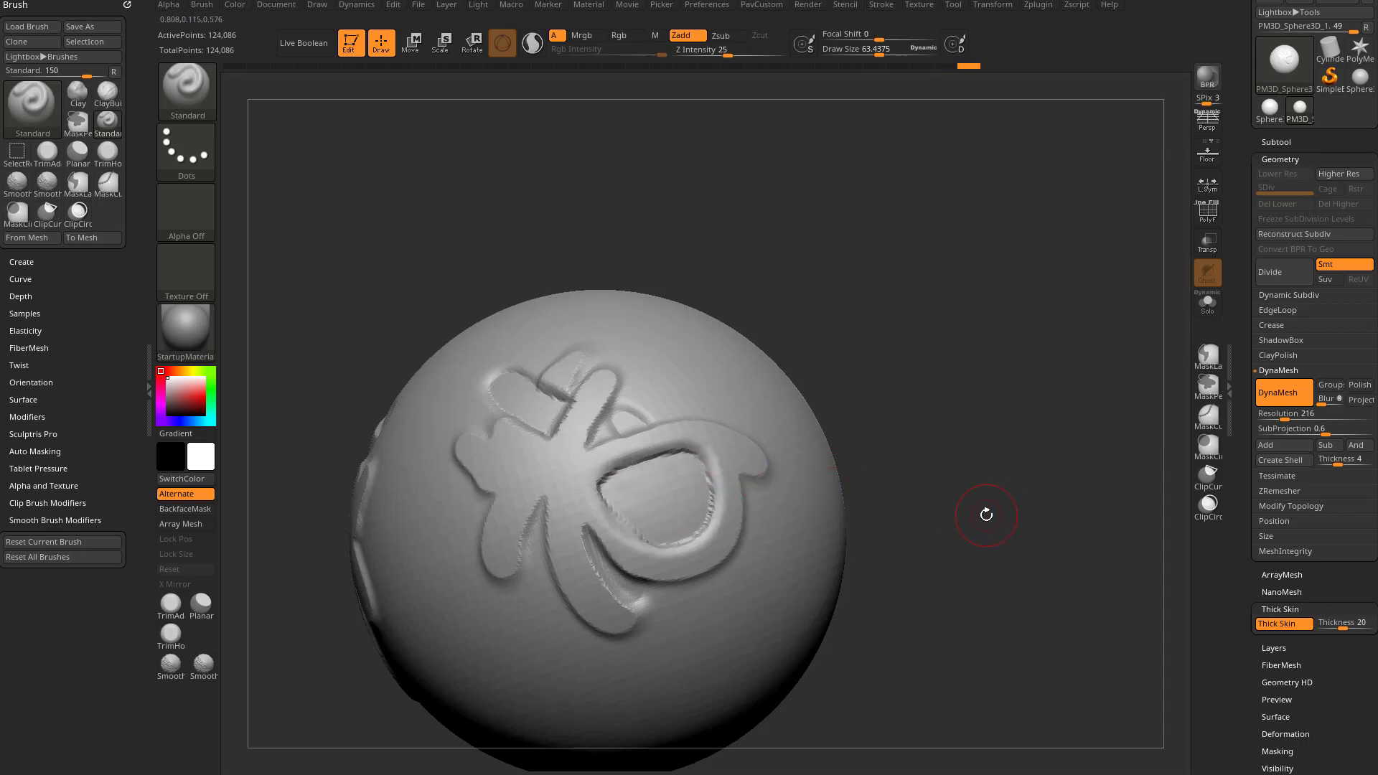
pyautogui.moveTo(586, 490)
pyautogui.mouseDown()
pyautogui.moveTo(627, 554)
pyautogui.moveTo(637, 535)
pyautogui.mouseUp()
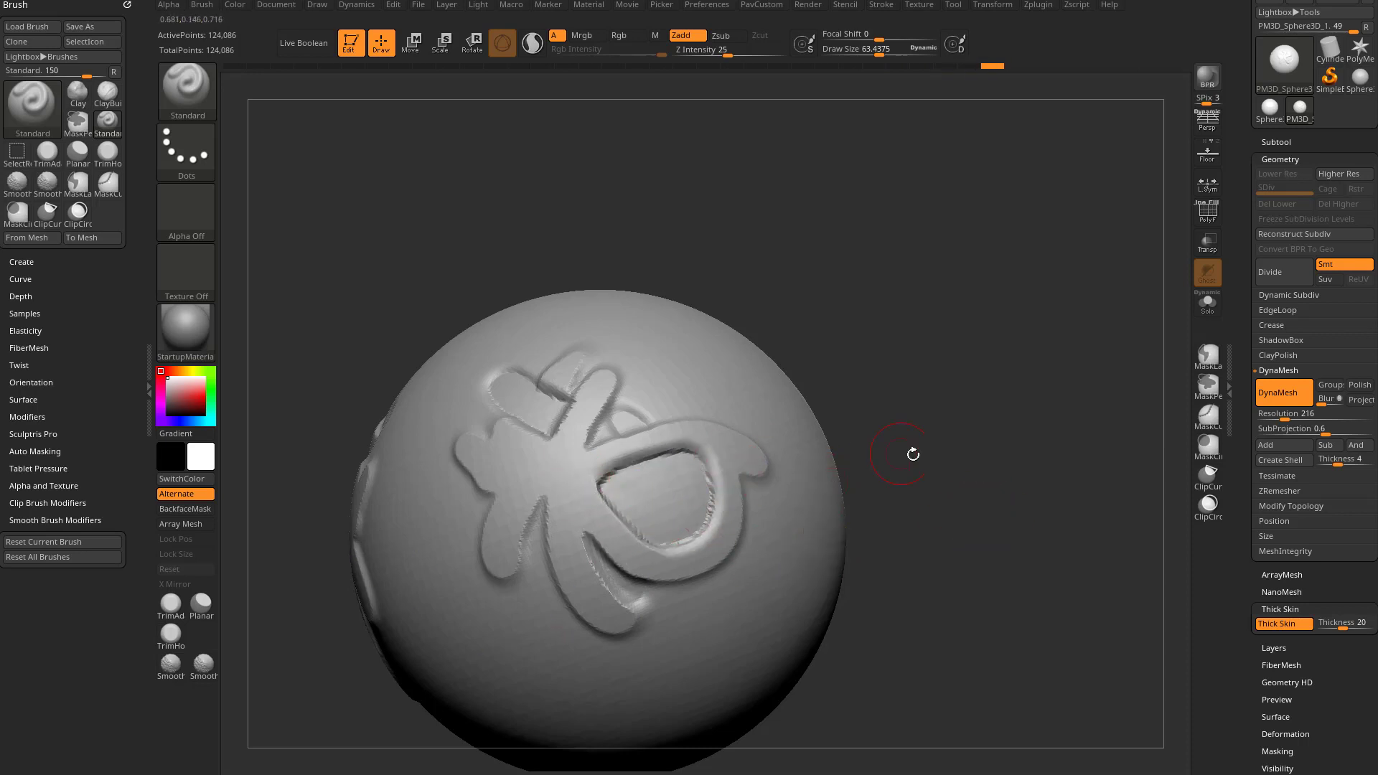
# Step: Raise the Thick Skin thickness to about 31 and sculpt a higher curved stroke over the pattern with draw size about 51
pyautogui.moveTo(1339, 628); pyautogui.dragTo(1345, 629)
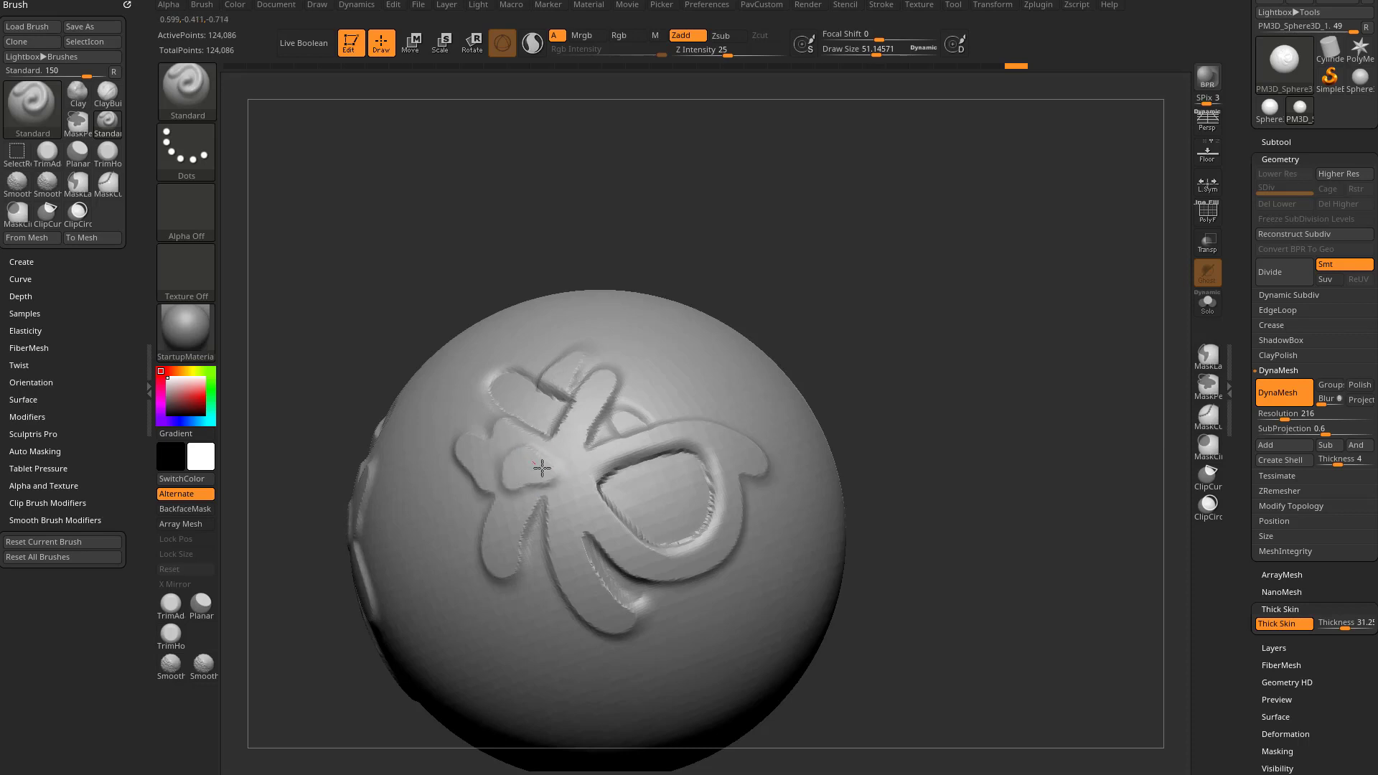
pyautogui.moveTo(570, 487); pyautogui.dragTo(600, 520)
pyautogui.moveTo(875, 567); pyautogui.dragTo(646, 569)
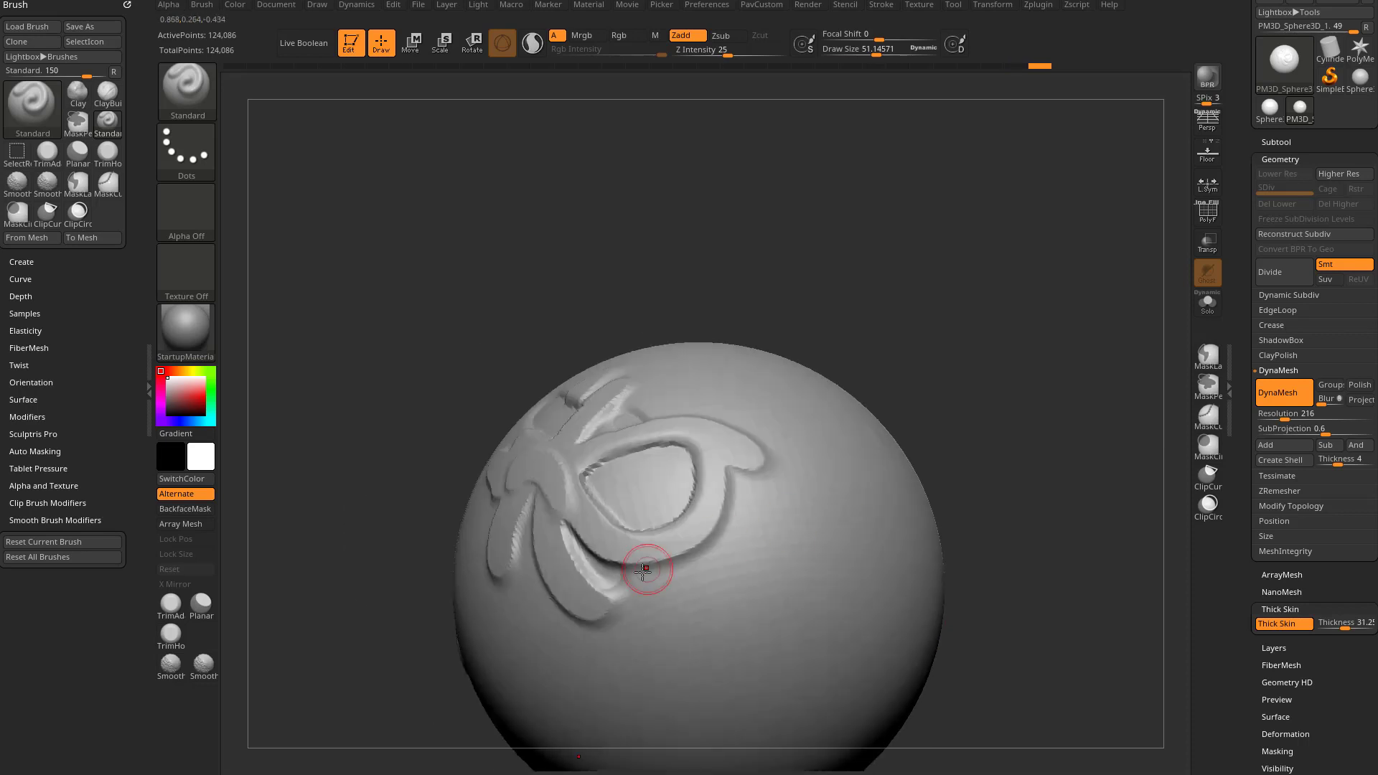
# Step: Sculpt a small rounded lobe above the loop and a thin raised stroke on the pattern's upper strip
pyautogui.moveTo(917, 311)
pyautogui.mouseDown()
pyautogui.moveTo(943, 369)
pyautogui.moveTo(890, 368)
pyautogui.mouseUp()
pyautogui.moveTo(674, 416); pyautogui.dragTo(698, 412)
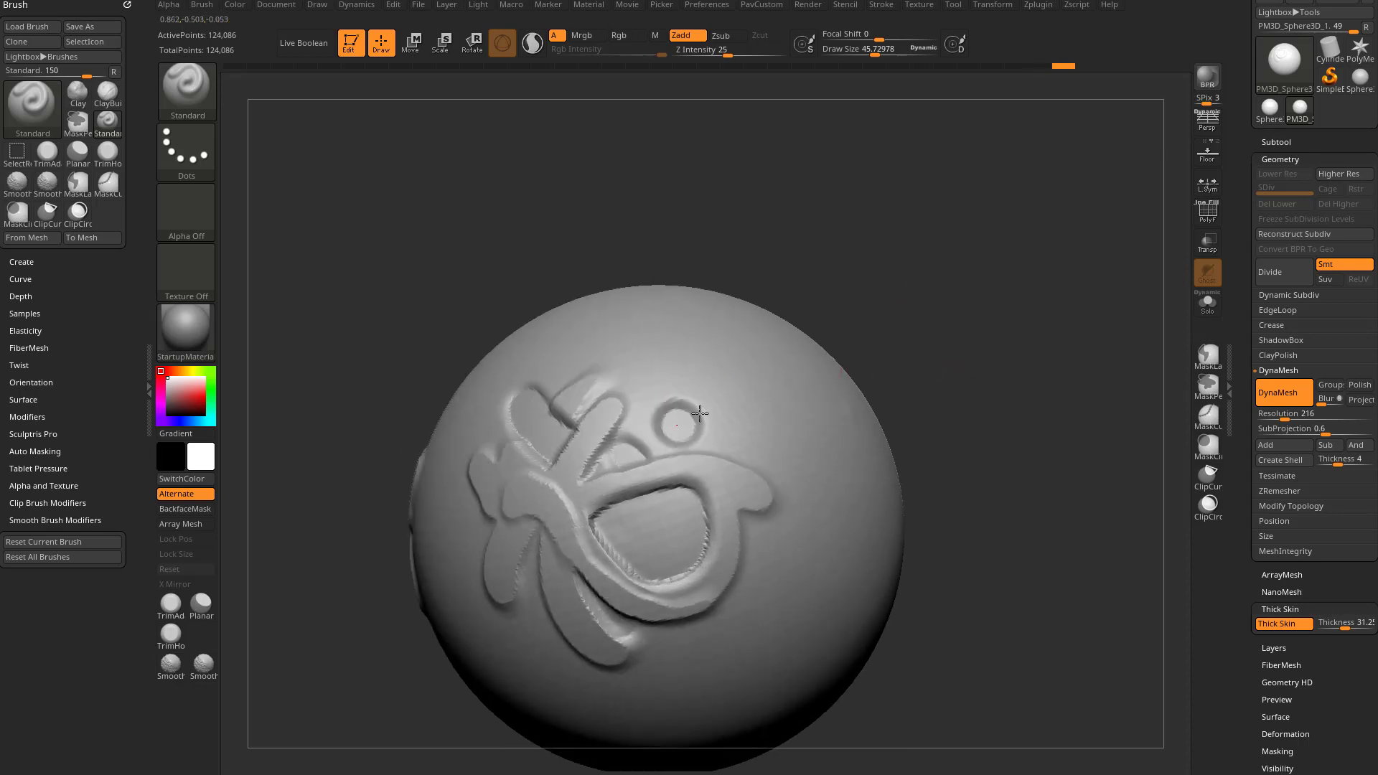
pyautogui.moveTo(801, 321); pyautogui.dragTo(863, 400)
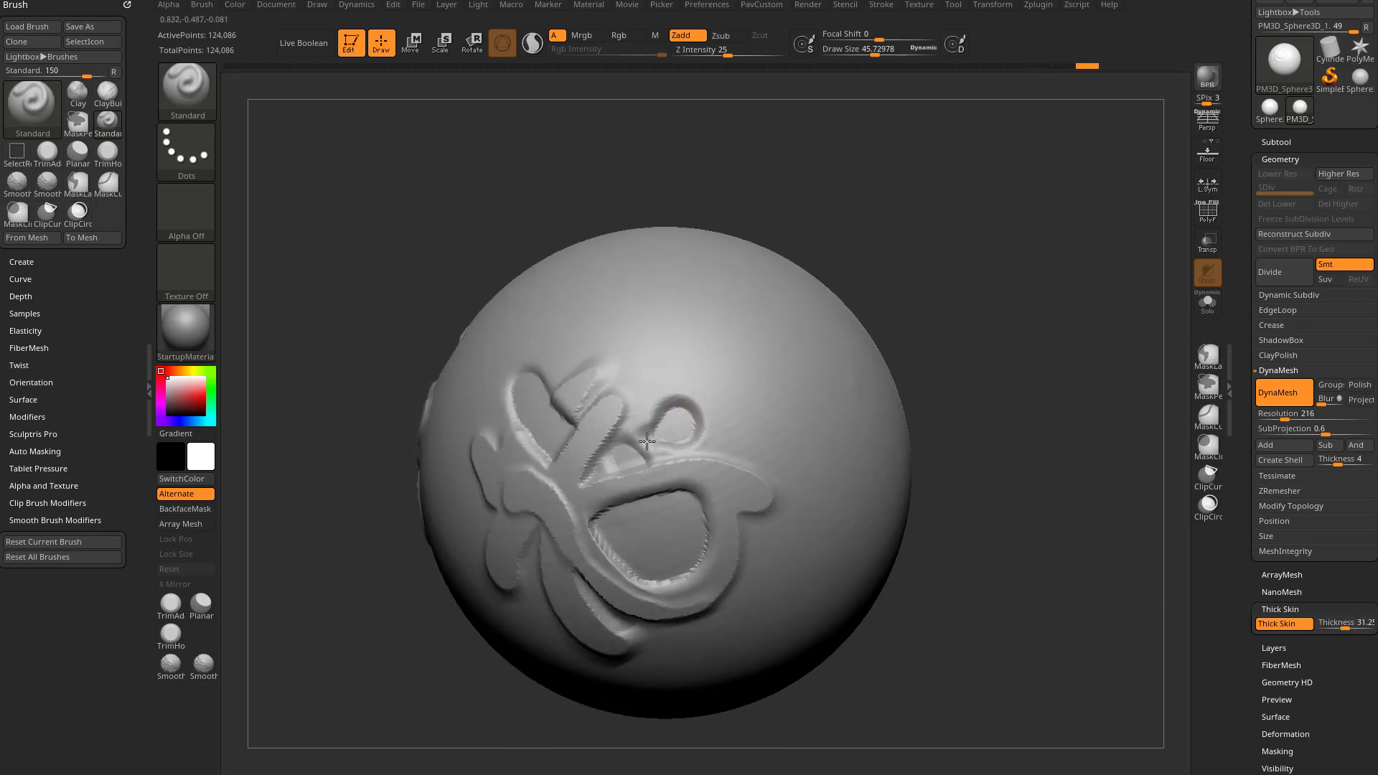
pyautogui.hotkey('ctrl', 'shift', 'z')
pyautogui.hotkey('ctrl', 'shift', 'z')
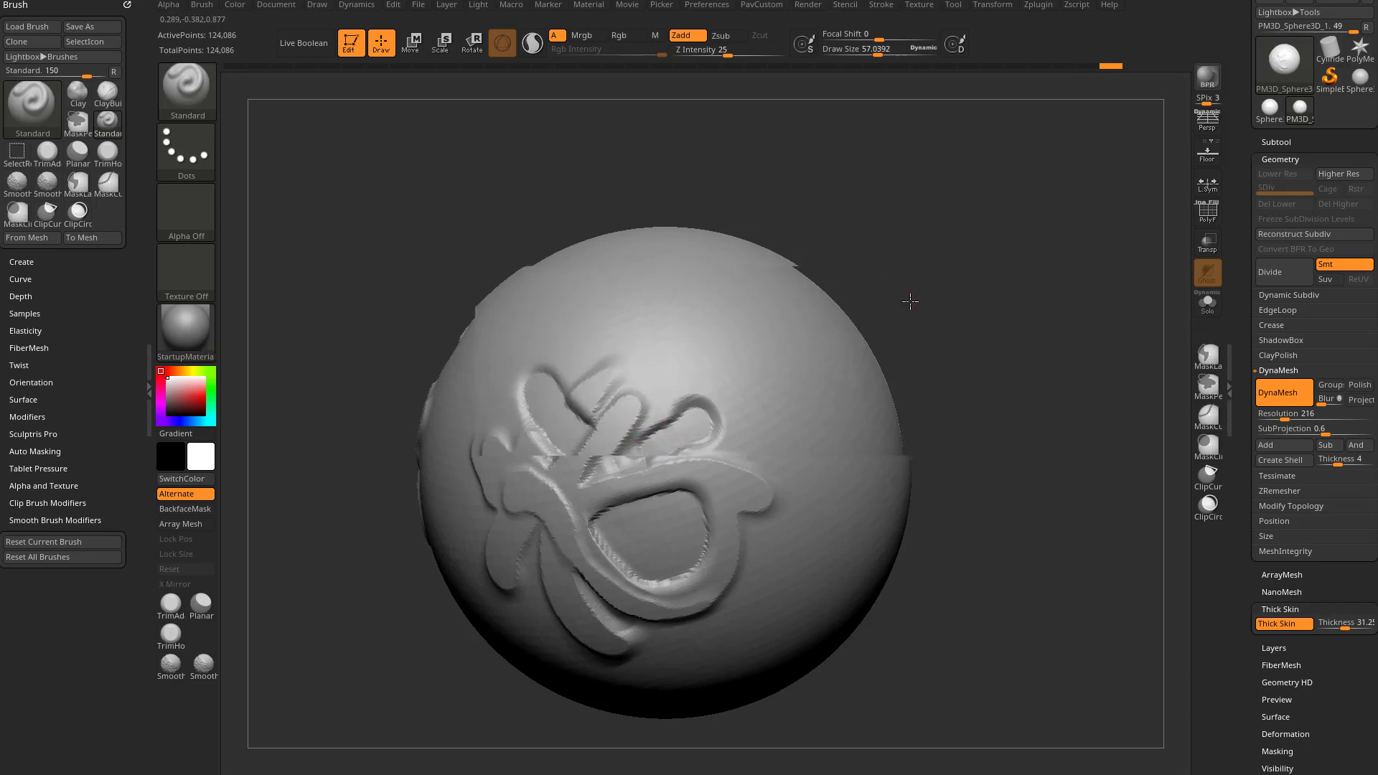
pyautogui.moveTo(911, 301); pyautogui.dragTo(973, 305)
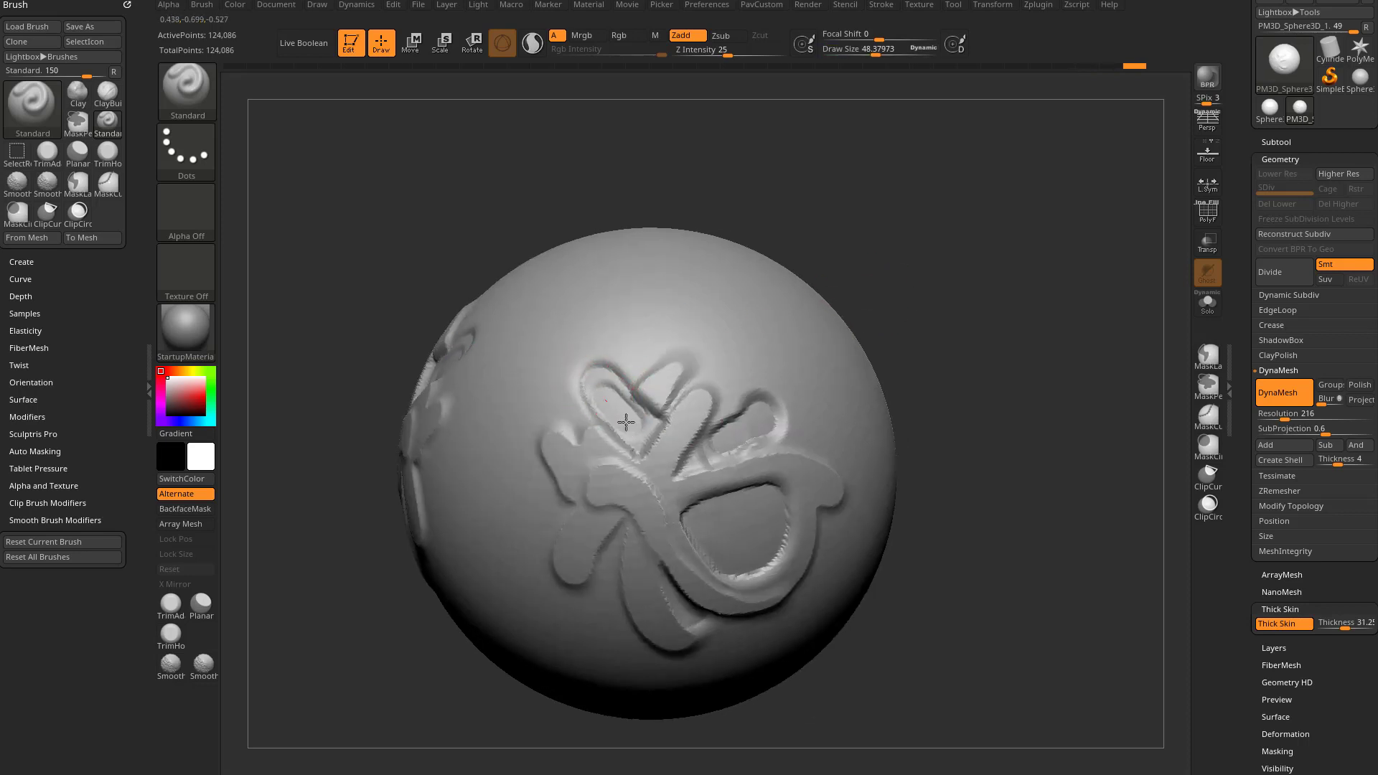
pyautogui.moveTo(908, 461); pyautogui.dragTo(982, 505)
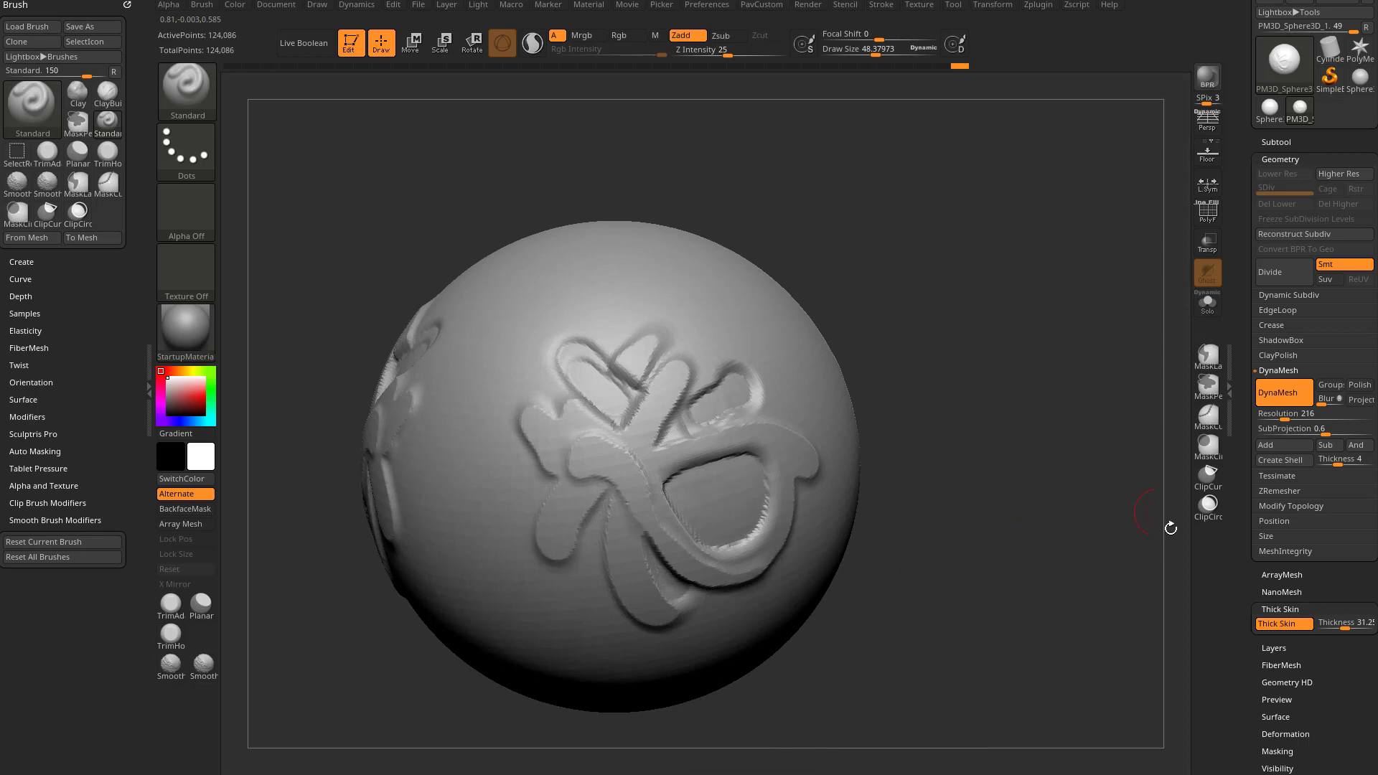
# Step: Lower the Thick Skin thickness to about 6.35 and sculpt a shallow patch below the loop
pyautogui.click(1333, 628)
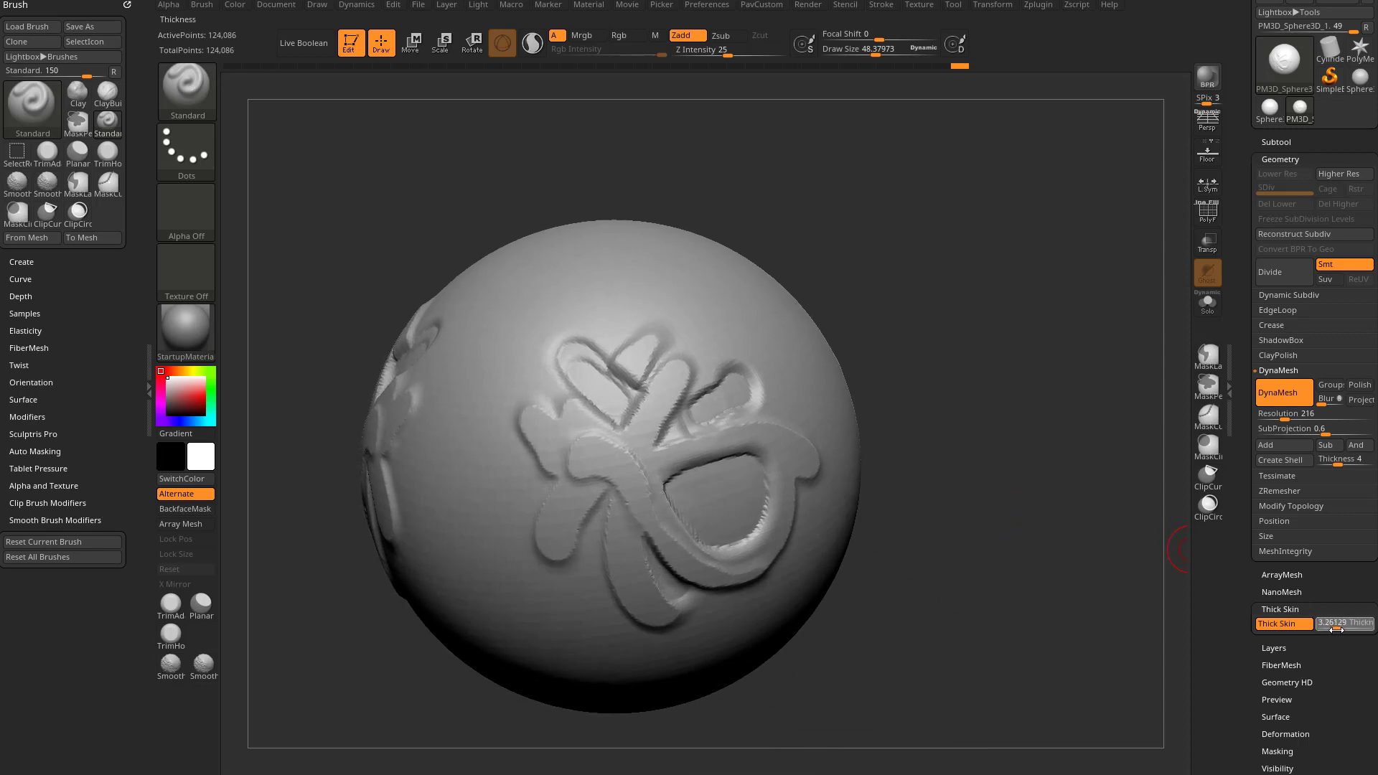
pyautogui.click(1339, 630)
pyautogui.moveTo(1019, 605); pyautogui.dragTo(864, 528)
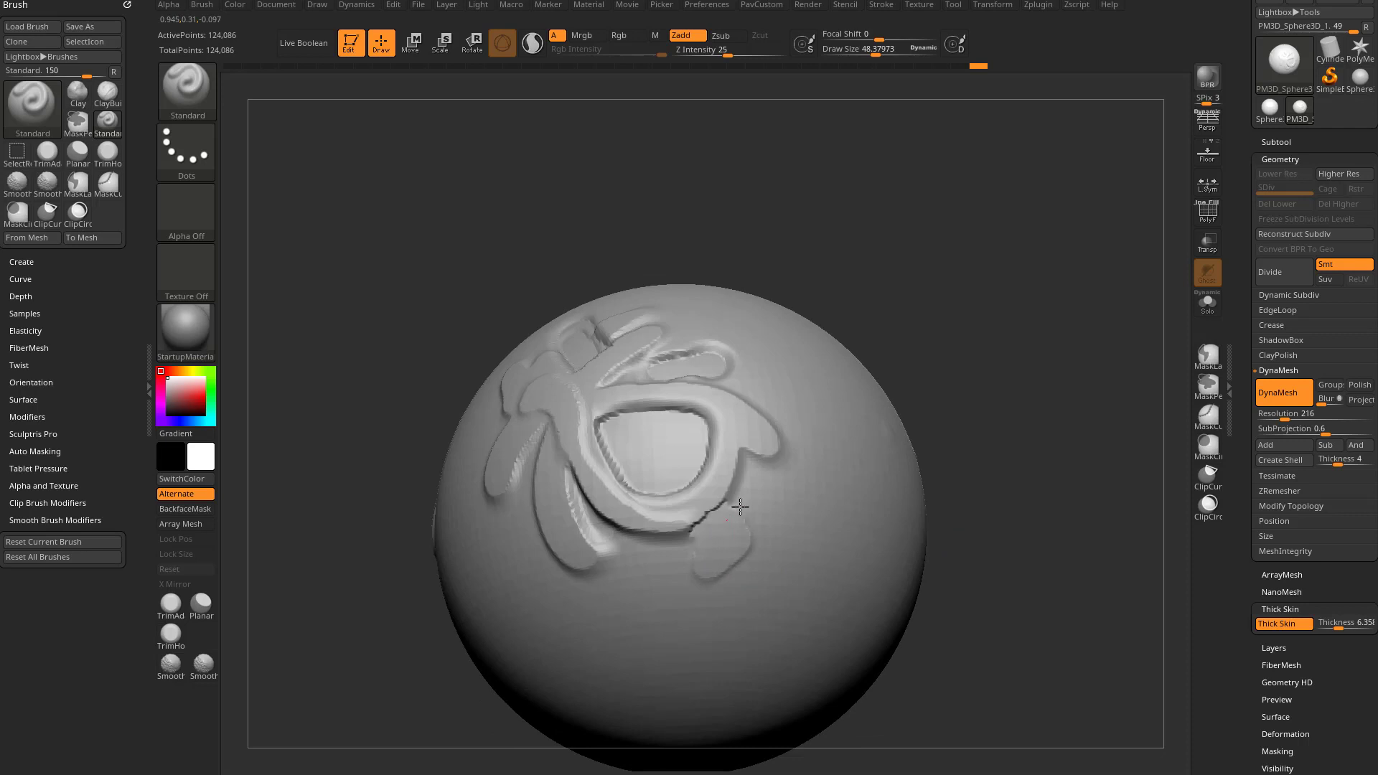
pyautogui.moveTo(690, 560)
pyautogui.mouseDown()
pyautogui.moveTo(732, 481)
pyautogui.moveTo(707, 475)
pyautogui.moveTo(730, 524)
pyautogui.mouseUp()
# Step: Increase the draw size to about 70 and sculpt over the lower part of the loop, adding a small ring
pyautogui.moveTo(874, 373); pyautogui.dragTo(901, 397)
pyautogui.press('s')
pyautogui.moveTo(720, 494)
pyautogui.mouseDown()
pyautogui.moveTo(650, 495)
pyautogui.moveTo(689, 521)
pyautogui.moveTo(691, 509)
pyautogui.mouseUp()
pyautogui.moveTo(890, 498)
pyautogui.mouseDown()
pyautogui.moveTo(899, 439)
pyautogui.moveTo(964, 543)
pyautogui.mouseUp()
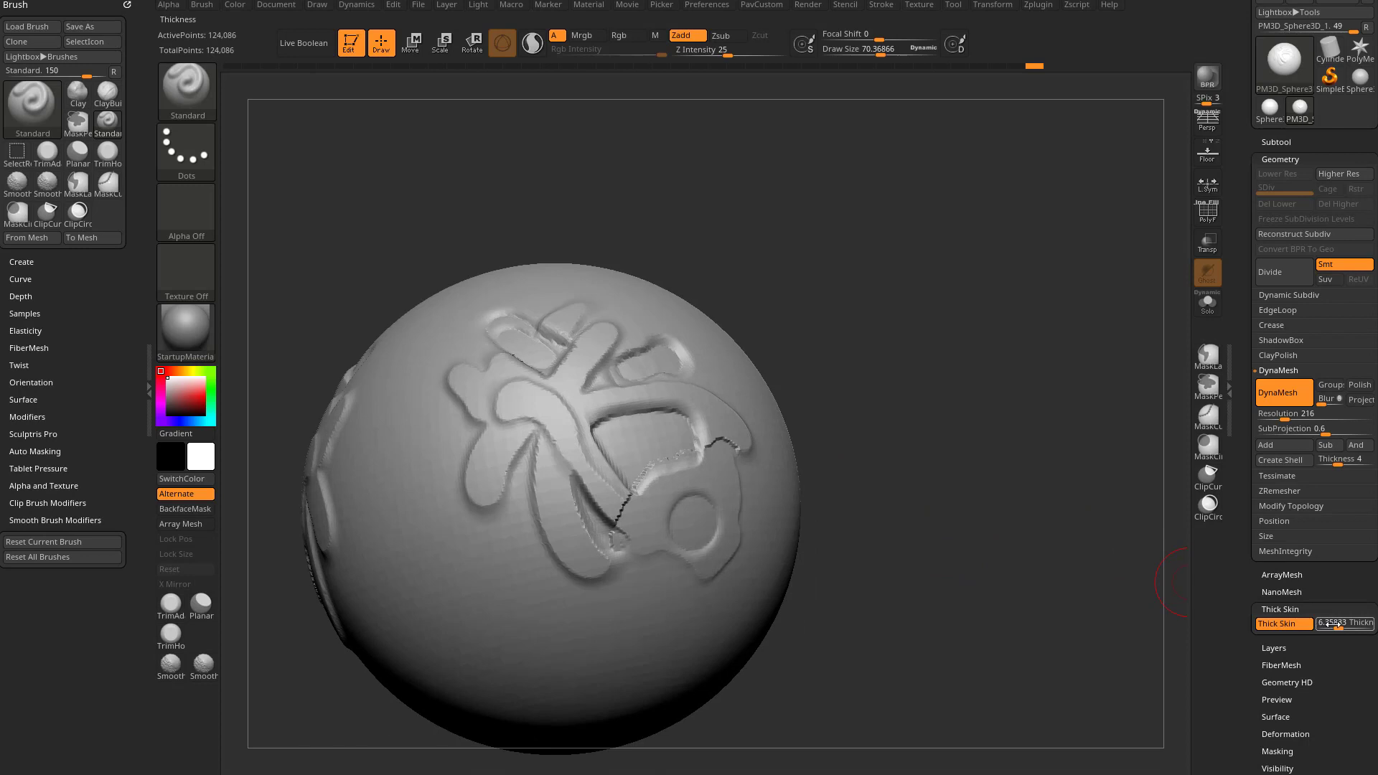
# Step: Lower the Thick Skin thickness to nearly 0 and brush over the loop with draw size about 232
pyautogui.keyDown('alt'); pyautogui.moveTo(823, 482); pyautogui.dragTo(836, 507); pyautogui.keyUp('alt')
pyautogui.press('s')
pyautogui.moveTo(718, 535)
pyautogui.mouseDown()
pyautogui.moveTo(742, 538)
pyautogui.moveTo(711, 569)
pyautogui.moveTo(632, 517)
pyautogui.moveTo(729, 475)
pyautogui.mouseUp()
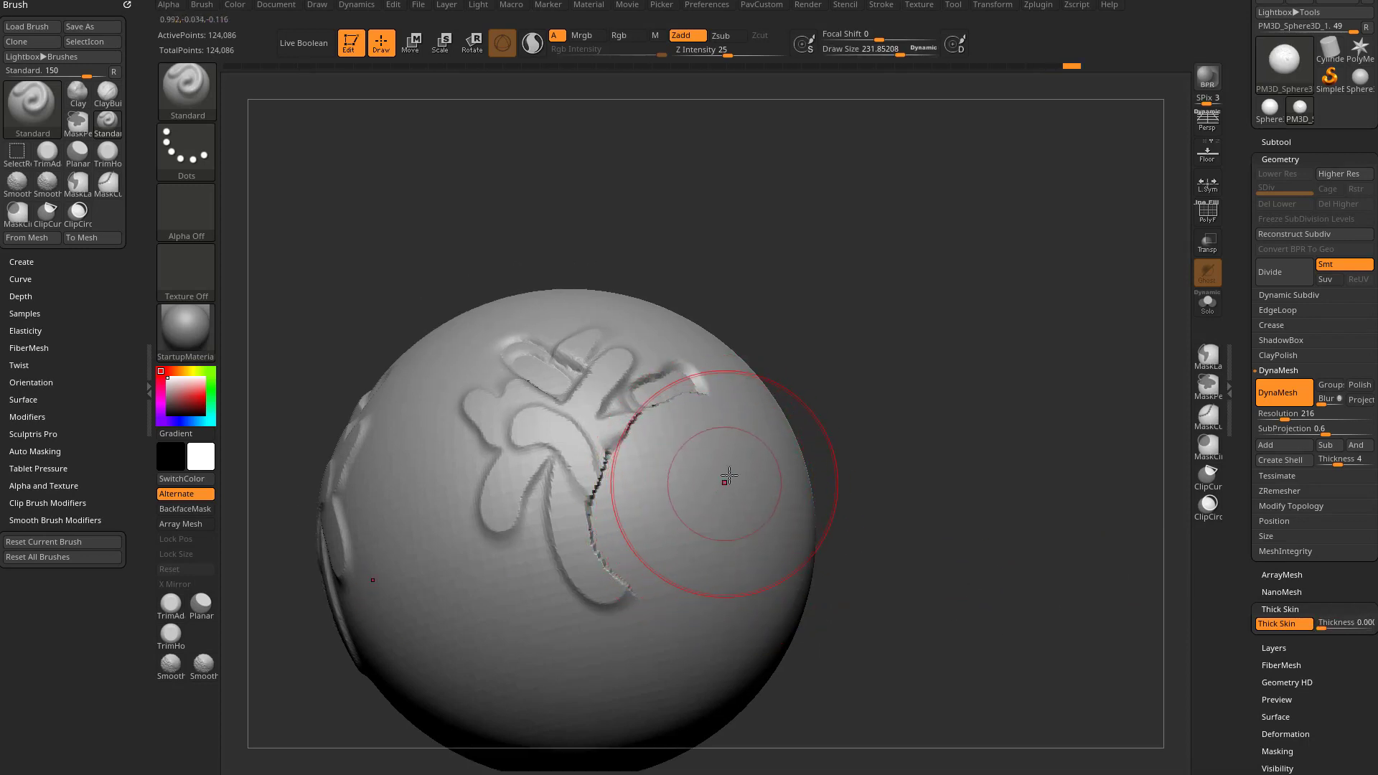
# Step: Toggle the LazyMouse setting for the Smooth brush in the stroke options
pyautogui.click(882, 6)
pyautogui.press('shift')
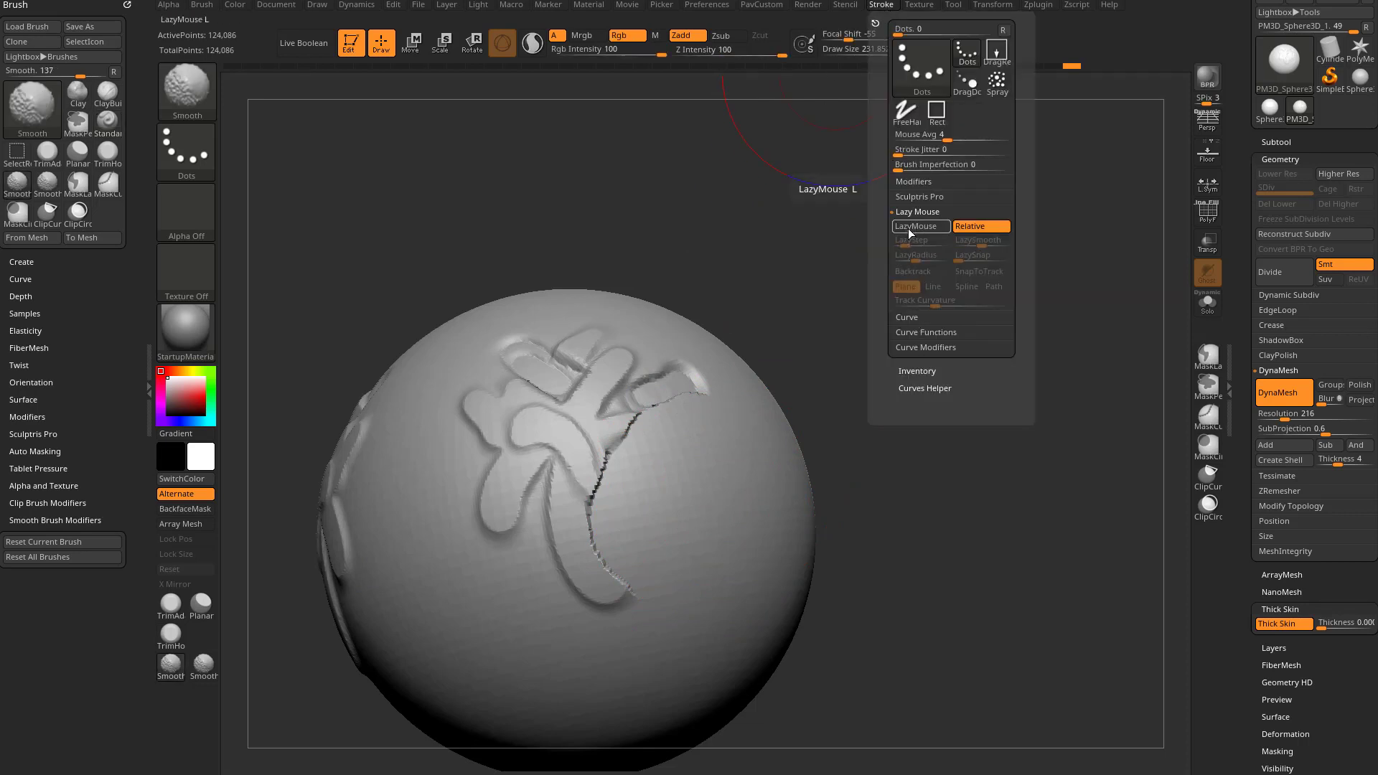
pyautogui.click(913, 227)
pyautogui.click(913, 228)
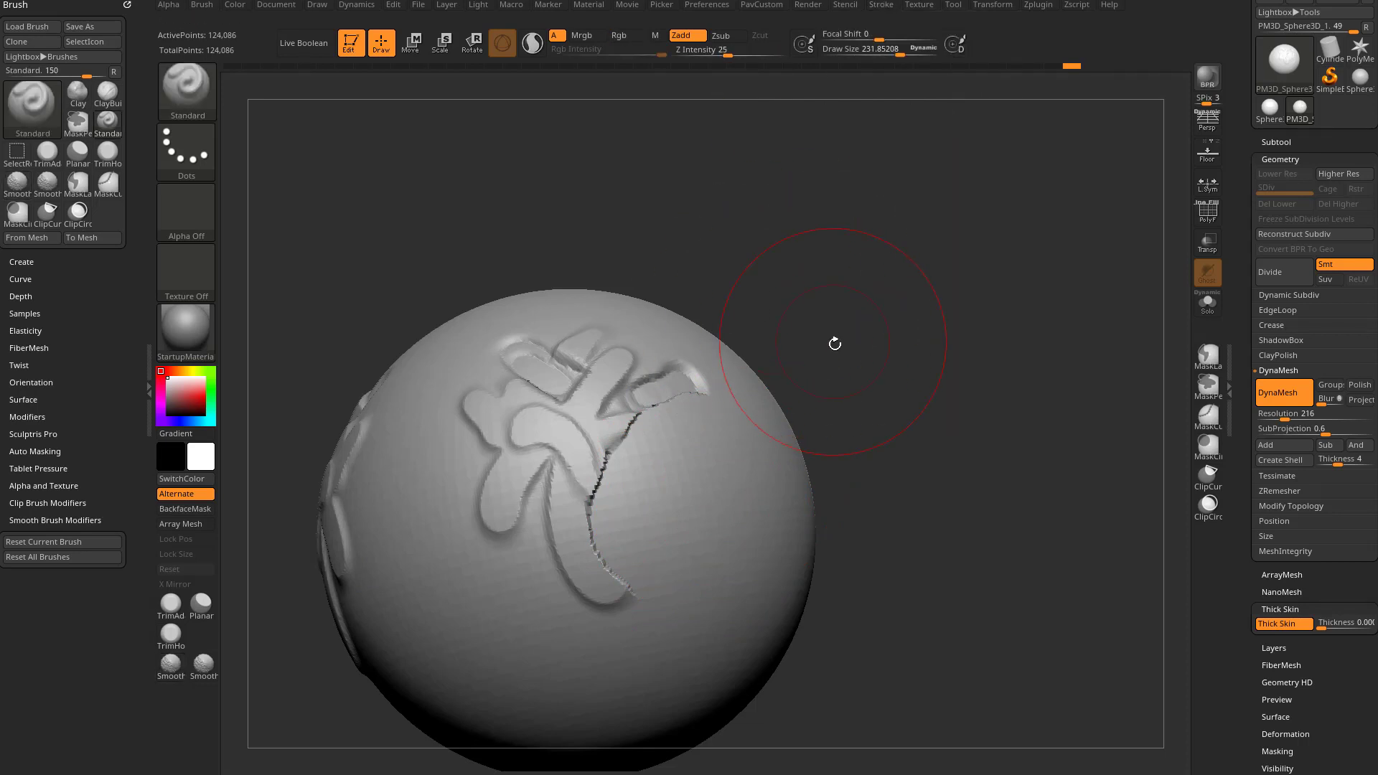
# Step: Brush over the remaining raised strokes on the sphere to flatten them
pyautogui.moveTo(835, 344); pyautogui.dragTo(790, 384)
pyautogui.moveTo(665, 453)
pyautogui.mouseDown()
pyautogui.moveTo(653, 455)
pyautogui.moveTo(611, 357)
pyautogui.moveTo(517, 447)
pyautogui.moveTo(589, 608)
pyautogui.mouseUp()
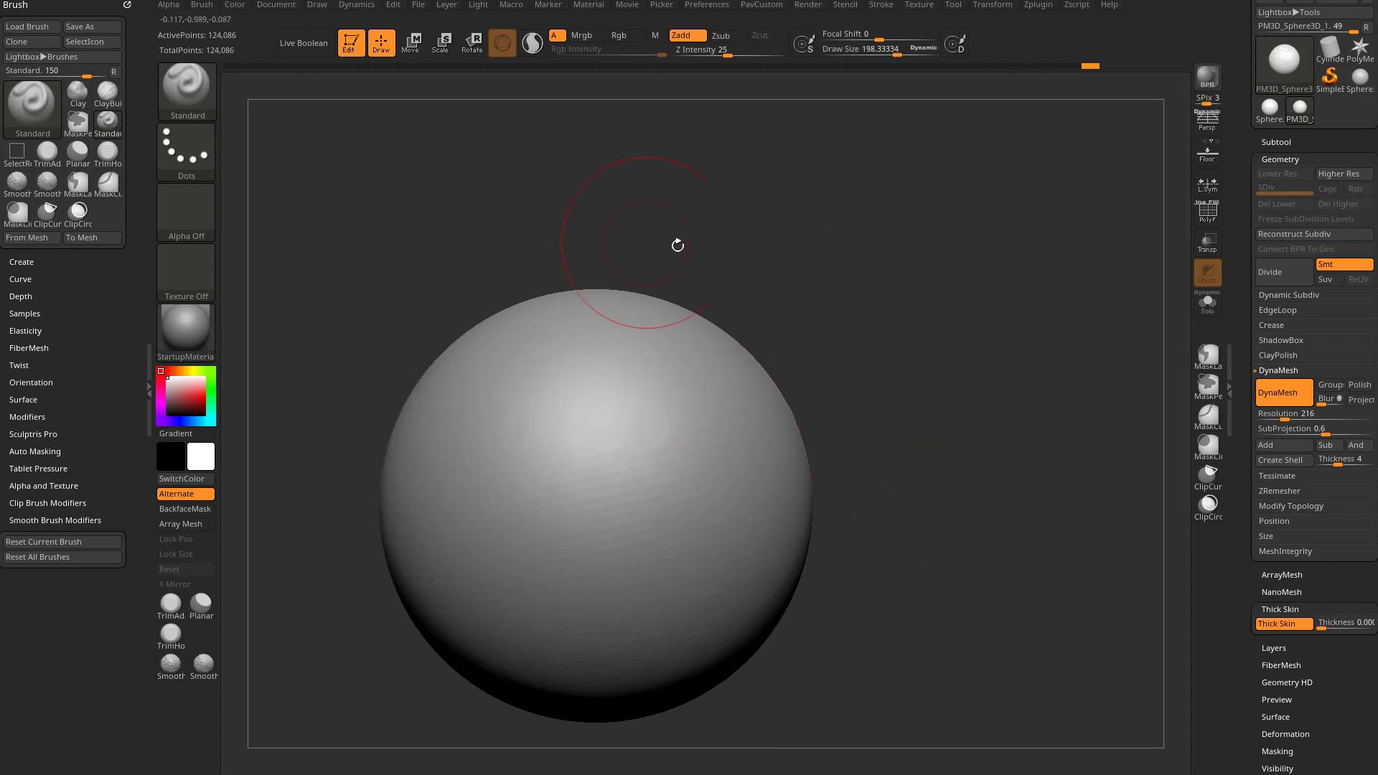
# Step: Raise the Thick Skin thickness to about 19.4 and sculpt an oval ring on the sphere's side
pyautogui.press('s')
pyautogui.moveTo(913, 523); pyautogui.dragTo(901, 529)
pyautogui.press('s')
pyautogui.moveTo(1330, 627); pyautogui.dragTo(1343, 630)
pyautogui.click(1343, 630)
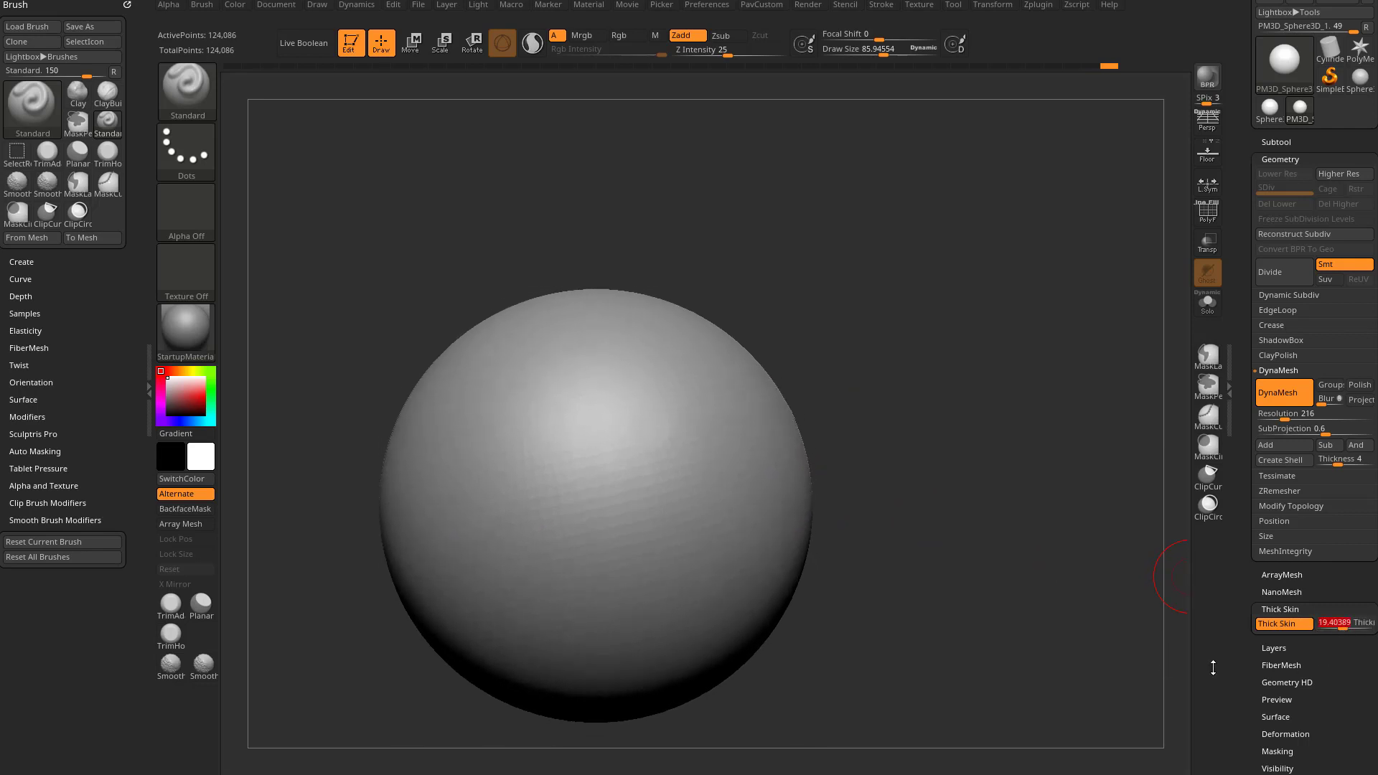
pyautogui.press(']')
pyautogui.moveTo(677, 455)
pyautogui.mouseDown()
pyautogui.moveTo(635, 476)
pyautogui.moveTo(670, 499)
pyautogui.moveTo(671, 459)
pyautogui.mouseUp()
pyautogui.moveTo(941, 510); pyautogui.dragTo(946, 551)
pyautogui.moveTo(799, 258); pyautogui.dragTo(781, 353)
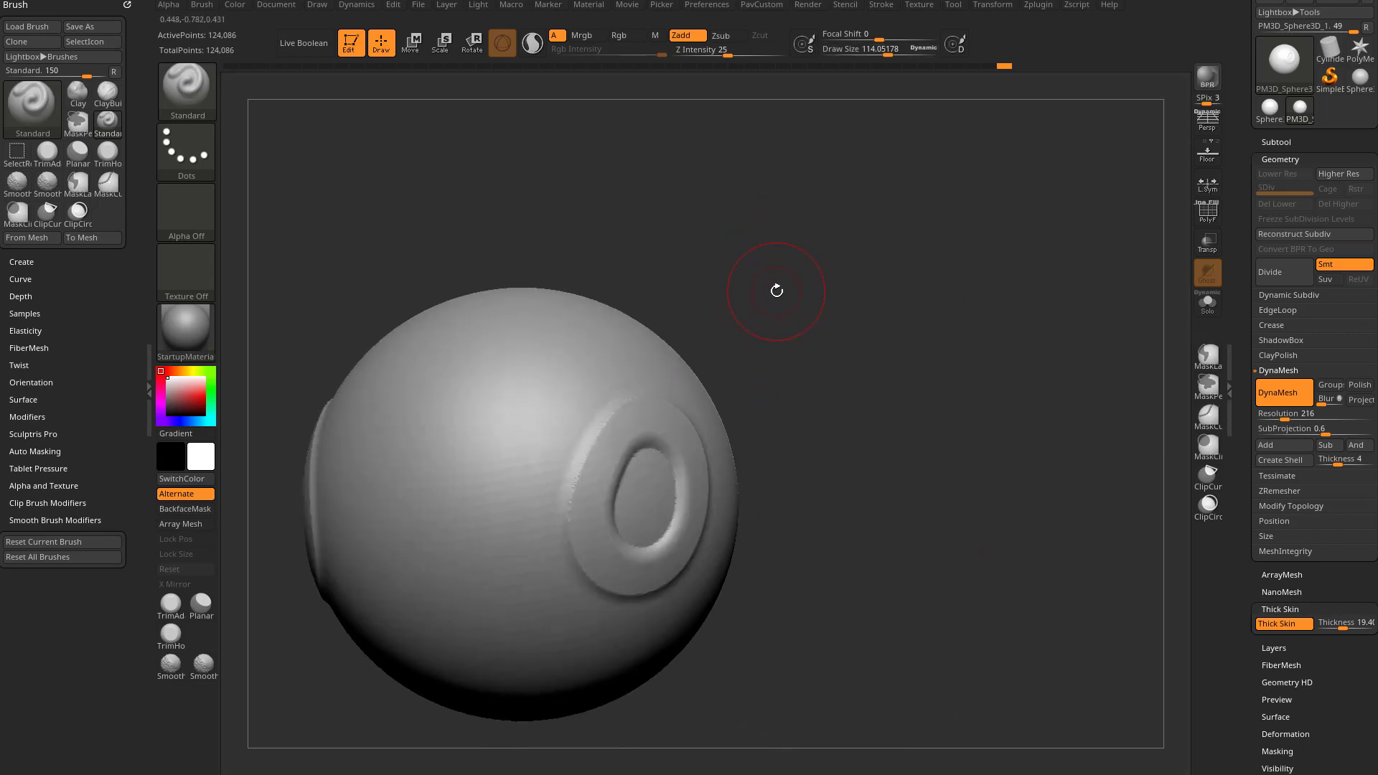
# Step: Switch to the Move brush and turn off Thick Skin
pyautogui.press('b')
pyautogui.press('m')
pyautogui.press('v')
pyautogui.press('b')
pyautogui.press('m')
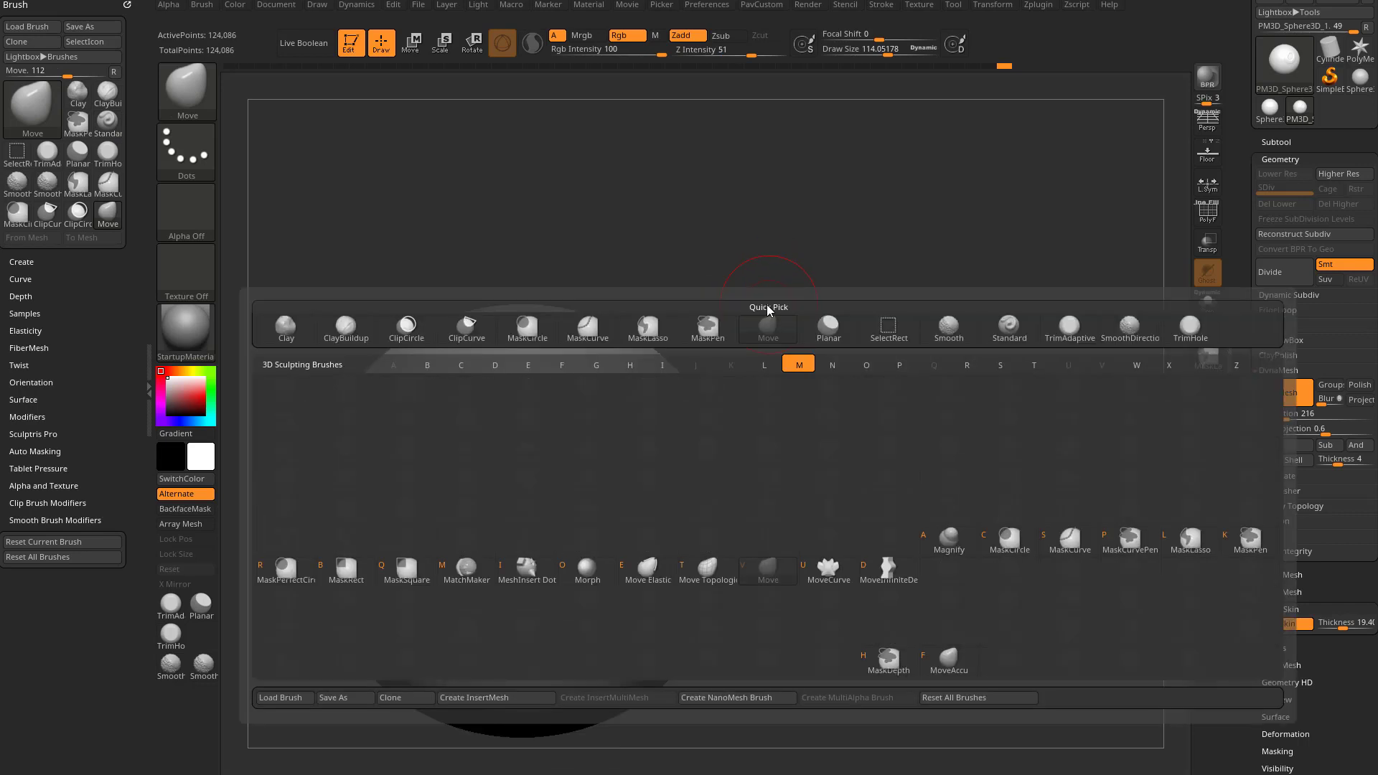
pyautogui.press('v')
pyautogui.moveTo(768, 283)
pyautogui.mouseDown()
pyautogui.moveTo(710, 282)
pyautogui.moveTo(656, 347)
pyautogui.mouseUp()
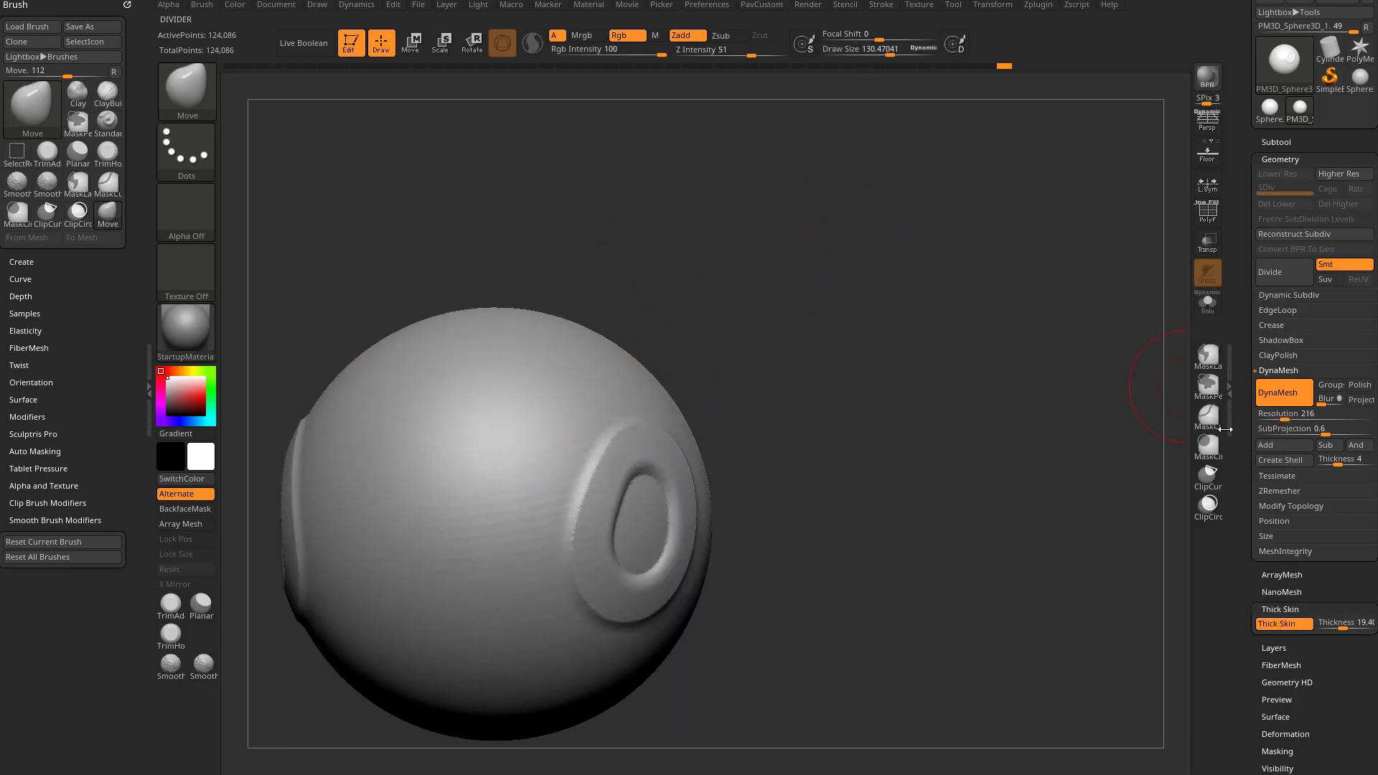
pyautogui.click(1266, 629)
# Step: Pull a horn out of the sphere above the oval ring, undoing and repeating the pull
pyautogui.moveTo(926, 470); pyautogui.dragTo(984, 502)
pyautogui.moveTo(627, 378); pyautogui.dragTo(716, 286)
pyautogui.hotkey('ctrl', 'z')
pyautogui.moveTo(664, 406); pyautogui.dragTo(753, 356)
pyautogui.moveTo(866, 360)
pyautogui.mouseDown()
pyautogui.moveTo(858, 412)
pyautogui.moveTo(845, 411)
pyautogui.mouseUp()
pyautogui.hotkey('ctrl', 'z')
pyautogui.moveTo(670, 403)
pyautogui.mouseDown()
pyautogui.moveTo(735, 321)
pyautogui.moveTo(621, 462)
pyautogui.moveTo(733, 366)
pyautogui.moveTo(762, 305)
pyautogui.mouseUp()
pyautogui.moveTo(890, 357); pyautogui.dragTo(901, 381)
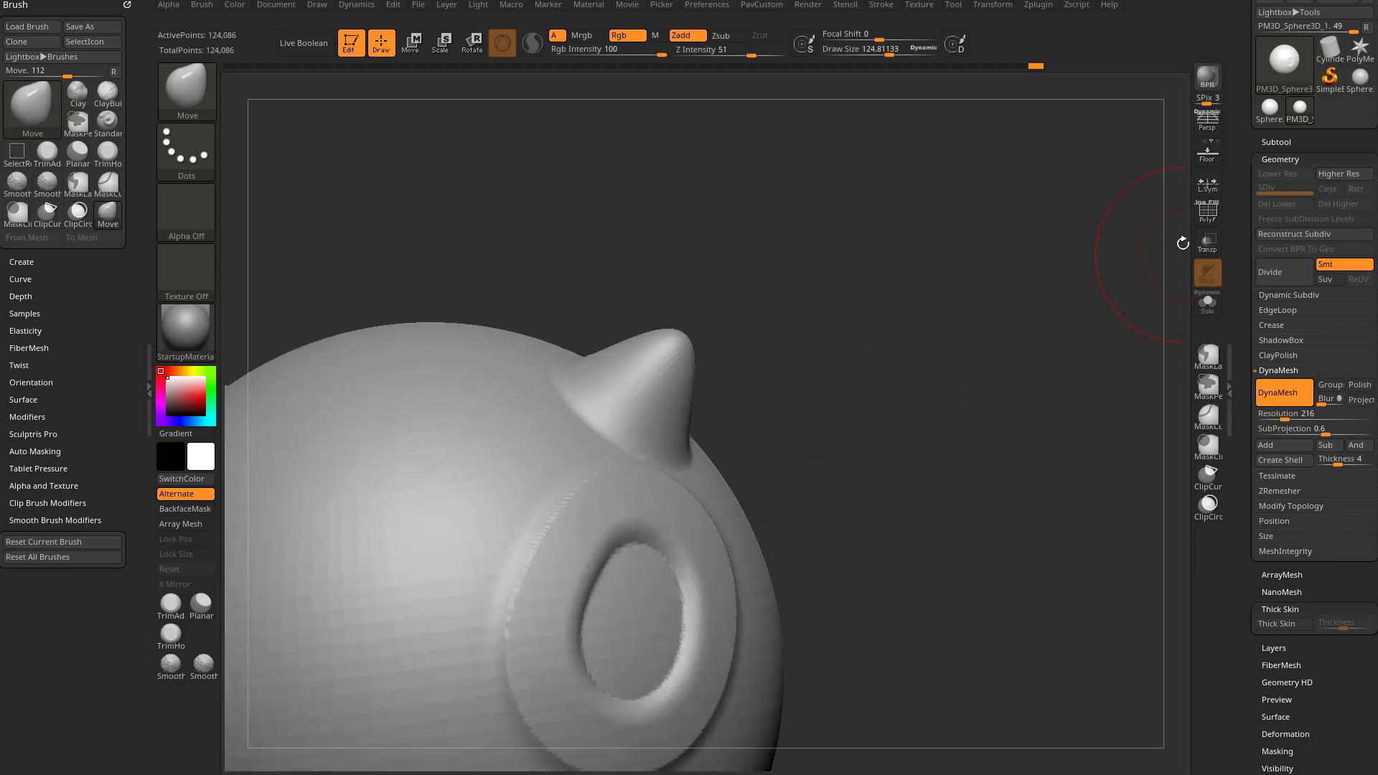
# Step: Show the PolyFrame wireframe to examine the stretched topology of the horn, and hide it again
pyautogui.click(1208, 211)
pyautogui.moveTo(931, 321); pyautogui.dragTo(890, 417)
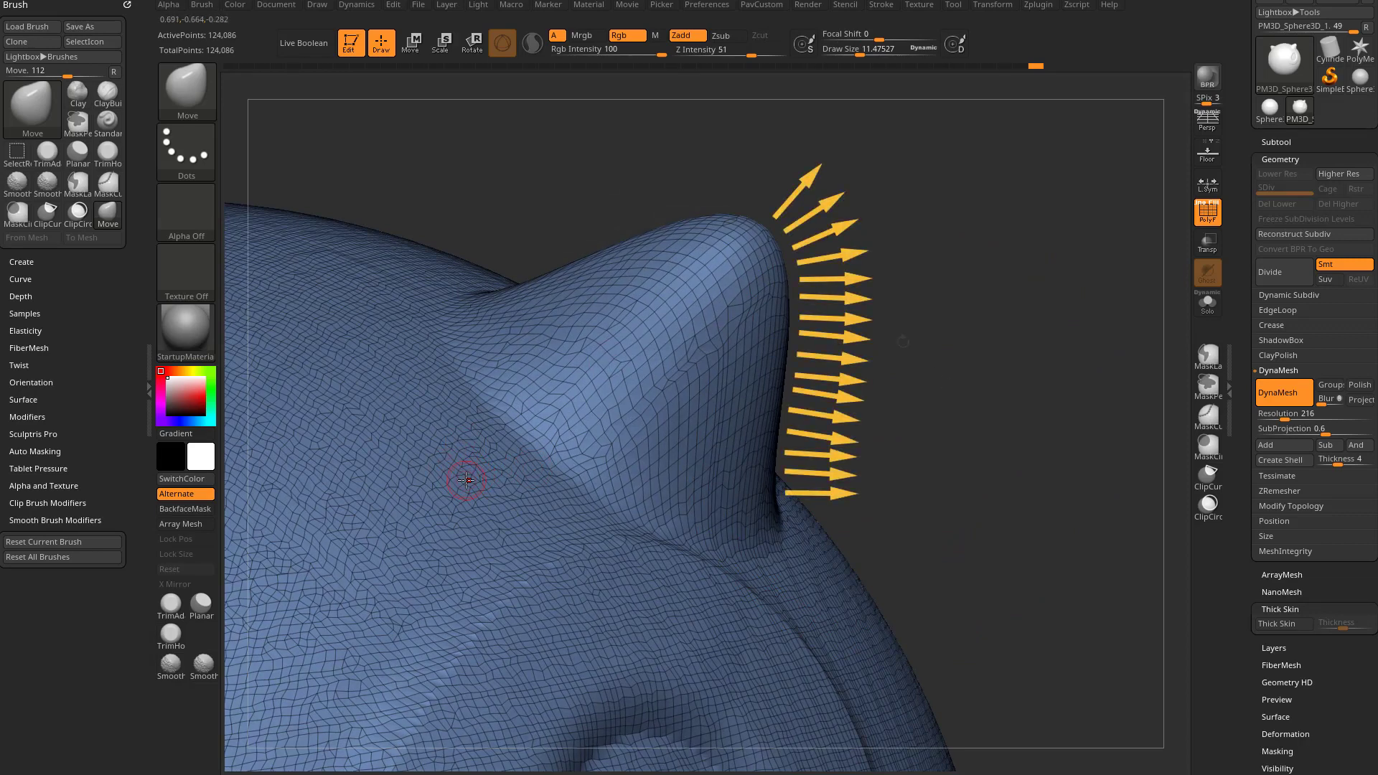
pyautogui.hotkey('shift', 'f')
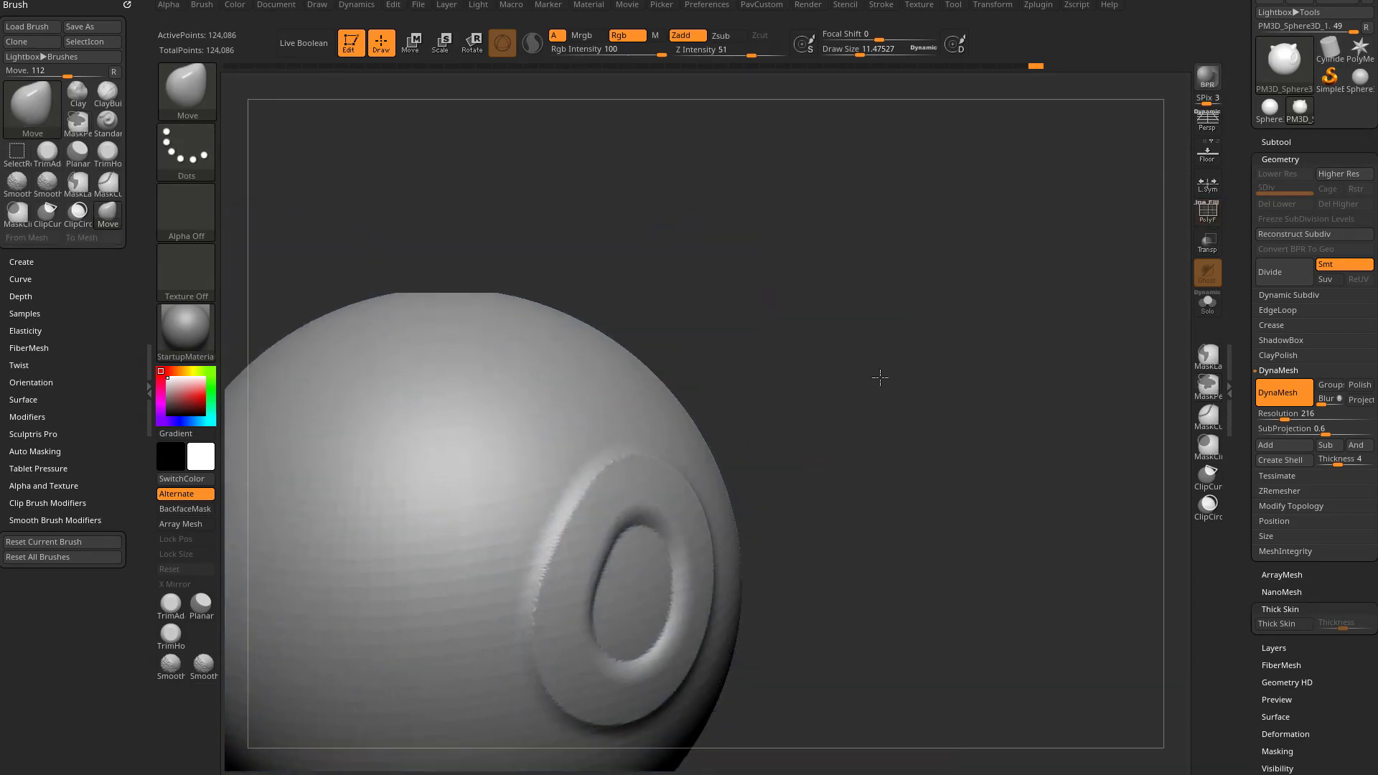
# Step: Replace the horn with a longer, pointed one at a draw size of about 99, and undo it
pyautogui.hotkey('ctrl', 'z')
pyautogui.press('s')
pyautogui.moveTo(598, 416)
pyautogui.mouseDown()
pyautogui.moveTo(624, 415)
pyautogui.moveTo(593, 415)
pyautogui.moveTo(640, 369)
pyautogui.moveTo(797, 295)
pyautogui.moveTo(913, 266)
pyautogui.moveTo(1068, 184)
pyautogui.moveTo(1000, 243)
pyautogui.moveTo(1055, 213)
pyautogui.moveTo(1143, 141)
pyautogui.moveTo(1266, 3)
pyautogui.moveTo(947, 321)
pyautogui.moveTo(1153, 133)
pyautogui.moveTo(1041, 237)
pyautogui.moveTo(1073, 144)
pyautogui.moveTo(895, 397)
pyautogui.moveTo(505, 297)
pyautogui.moveTo(624, 312)
pyautogui.moveTo(493, 231)
pyautogui.moveTo(930, 403)
pyautogui.mouseUp()
pyautogui.press('s')
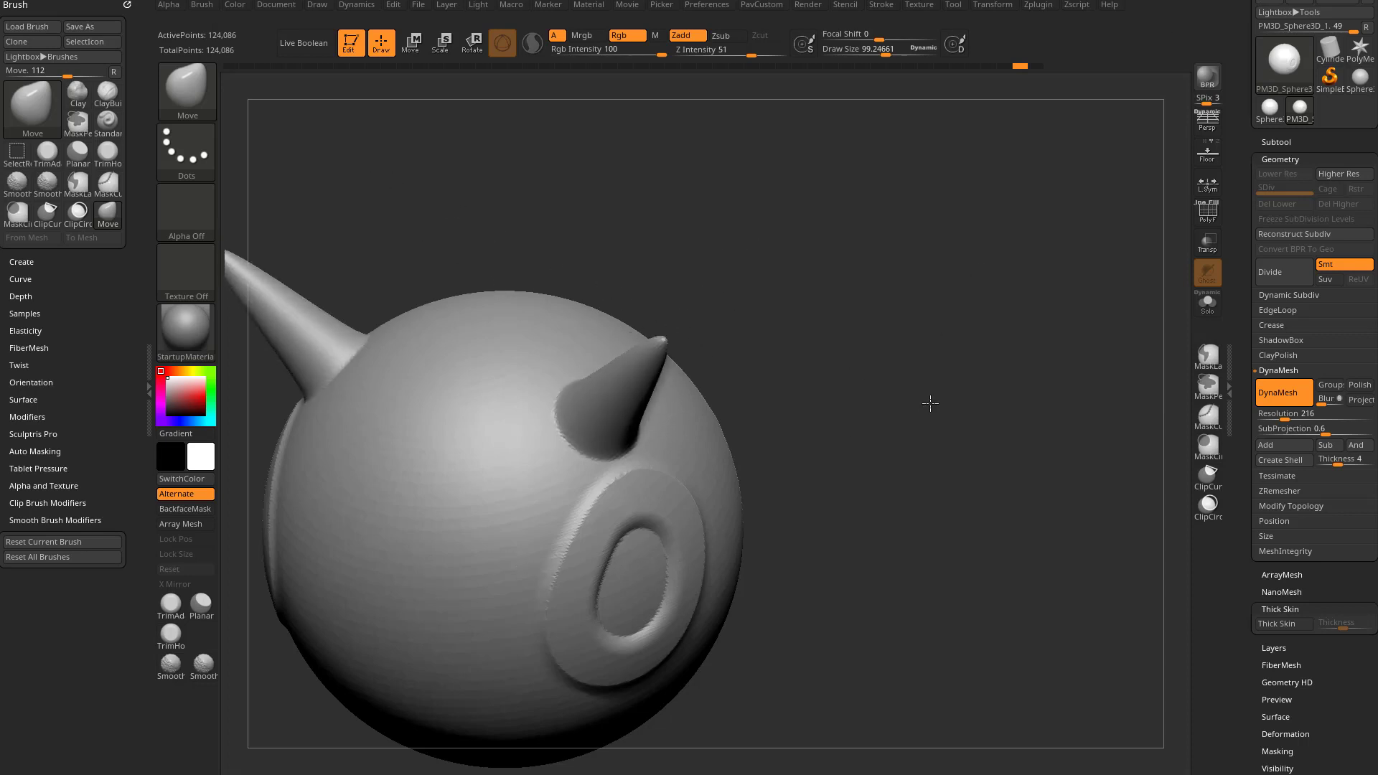
pyautogui.hotkey('ctrl', 'z')
# Step: Turn Thick Skin back on and try pulling the surface above the oval ring with the Move brush
pyautogui.click(1270, 623)
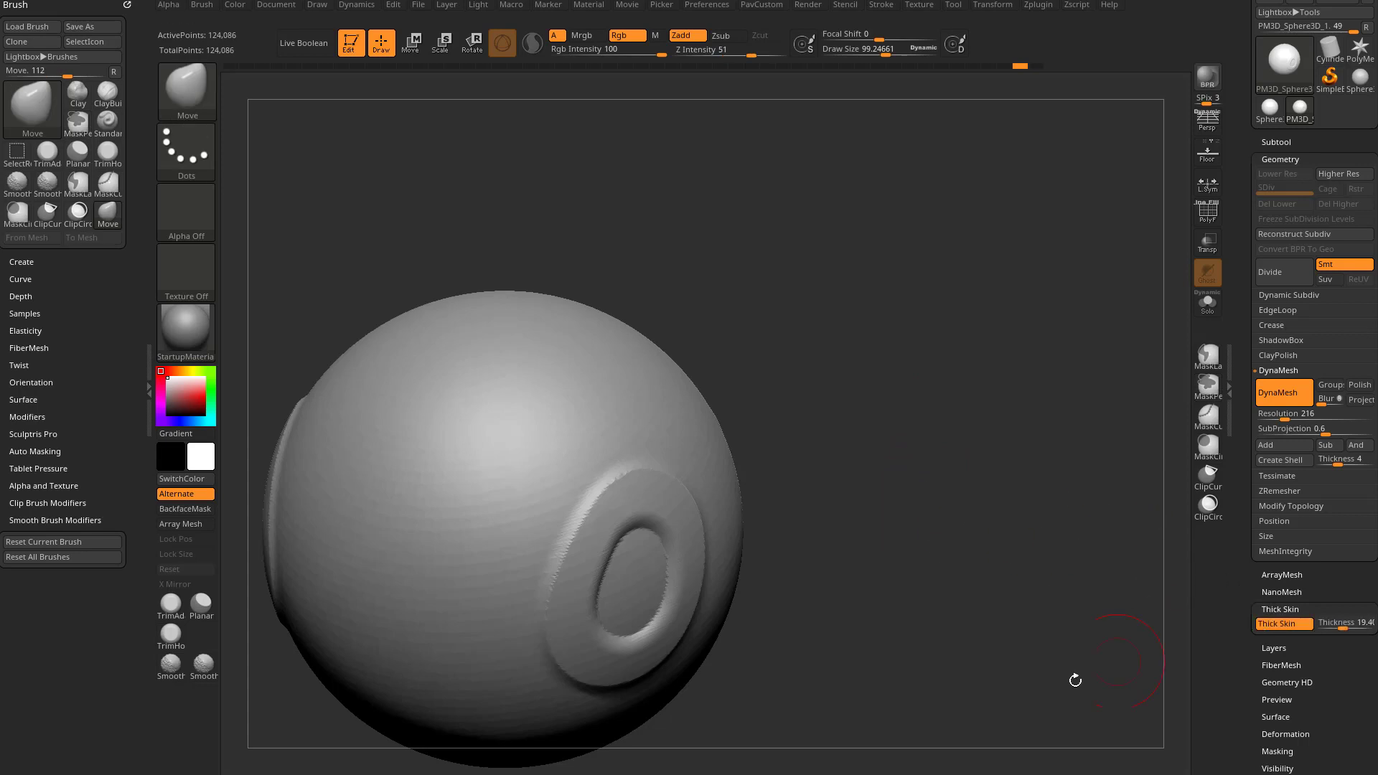
pyautogui.moveTo(606, 385)
pyautogui.mouseDown()
pyautogui.moveTo(589, 403)
pyautogui.moveTo(639, 399)
pyautogui.moveTo(686, 359)
pyautogui.moveTo(579, 422)
pyautogui.mouseUp()
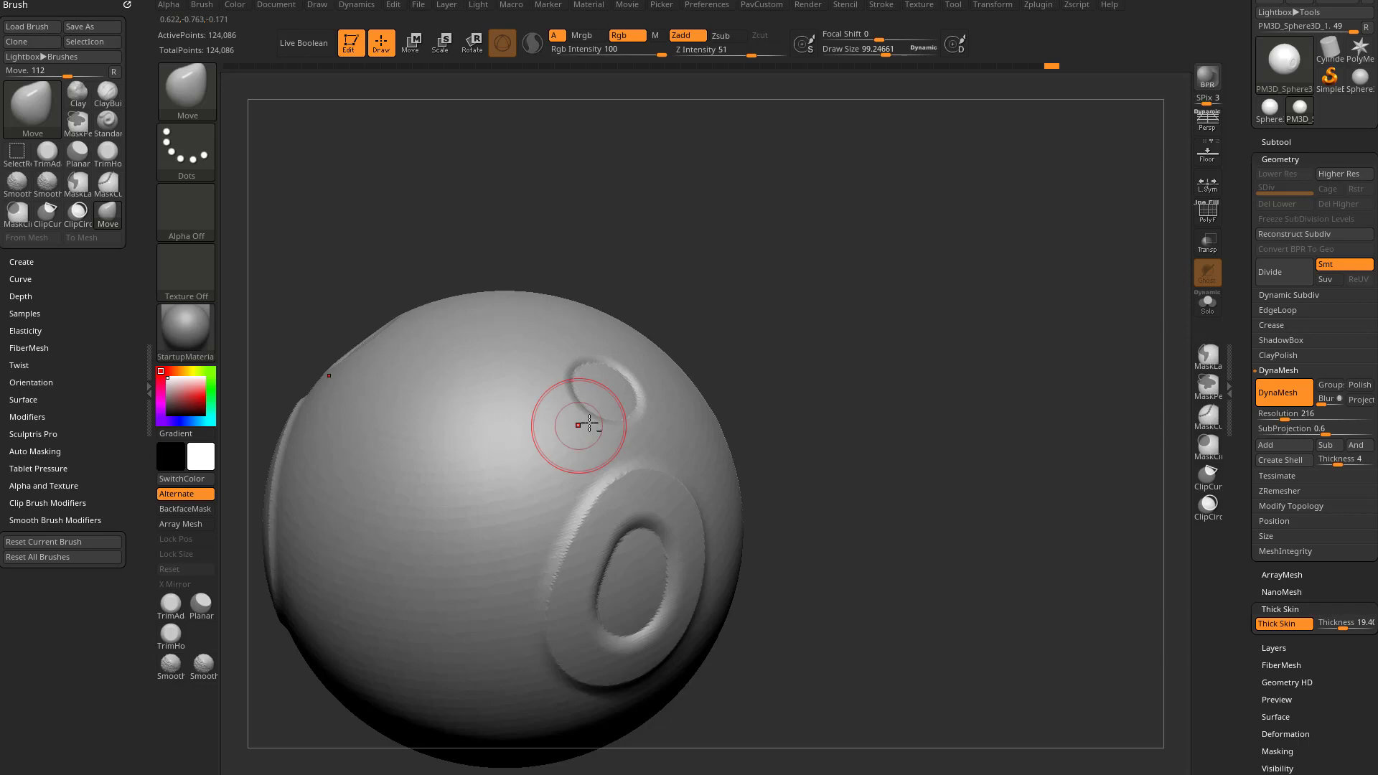
pyautogui.moveTo(907, 557); pyautogui.dragTo(1073, 582)
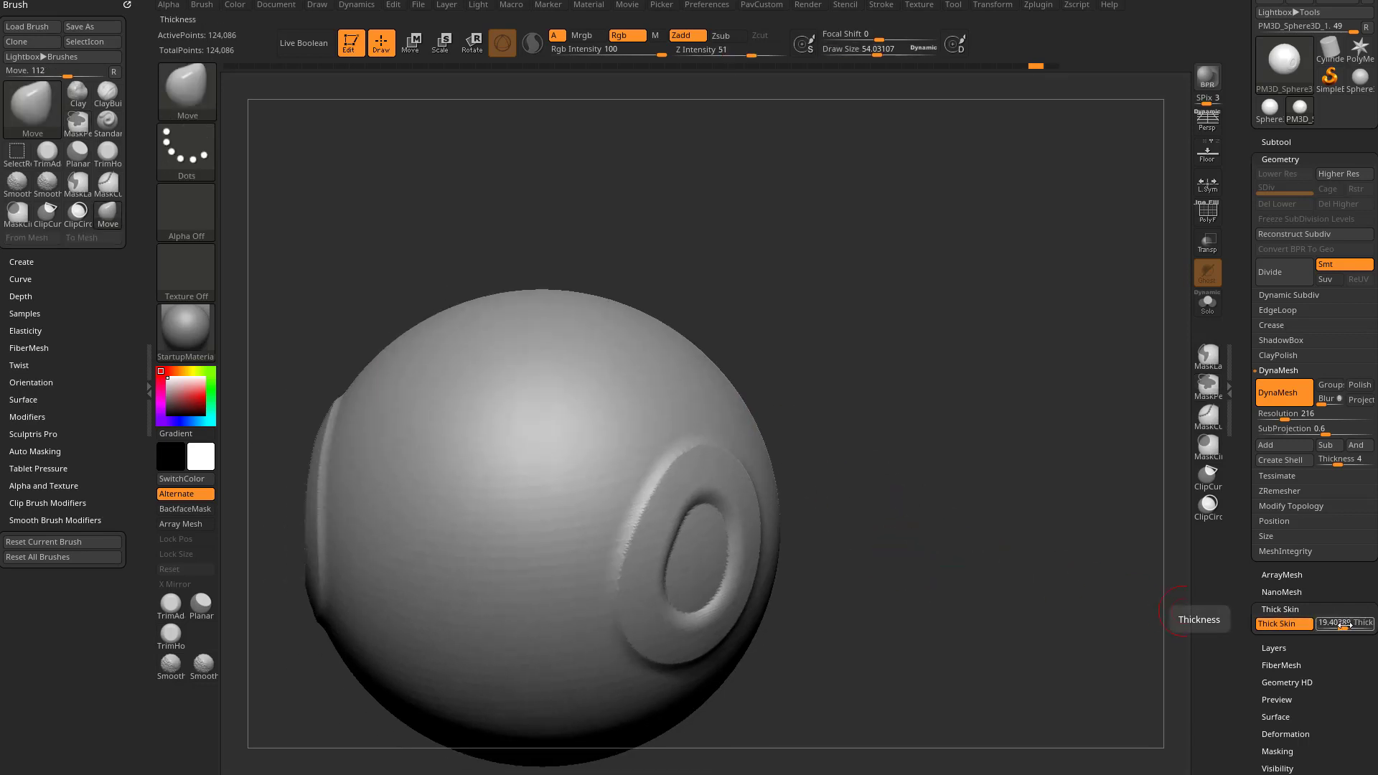
# Step: Raise the Thick Skin thickness to about 303 and pull a narrow horn out above the oval ring
pyautogui.moveTo(1346, 627); pyautogui.dragTo(1359, 626)
pyautogui.moveTo(945, 467)
pyautogui.mouseDown()
pyautogui.moveTo(963, 462)
pyautogui.moveTo(948, 452)
pyautogui.mouseUp()
pyautogui.moveTo(640, 416); pyautogui.dragTo(738, 369)
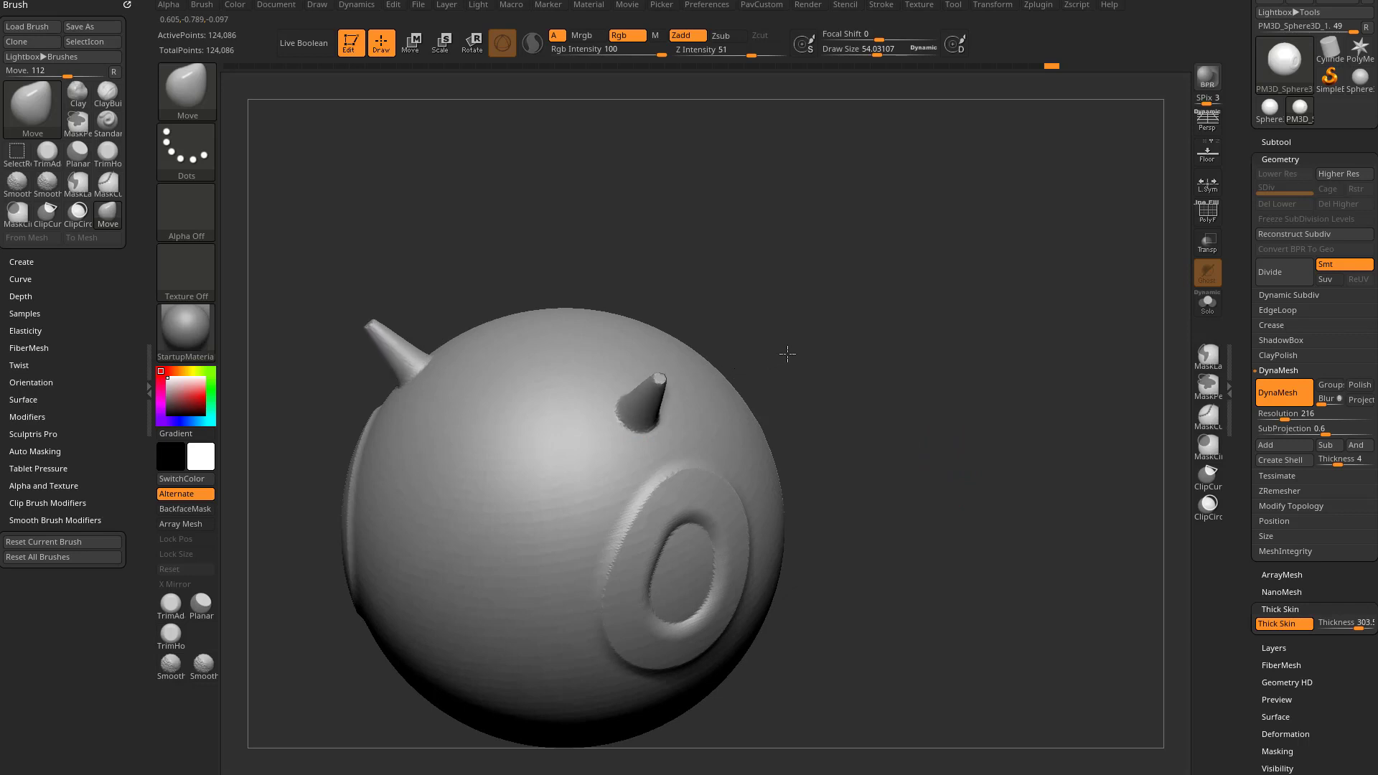
pyautogui.moveTo(860, 351); pyautogui.dragTo(877, 332)
# Step: Push a small round hole into the sphere beside the horn with the Move brush
pyautogui.keyDown('alt'); pyautogui.moveTo(613, 455); pyautogui.dragTo(505, 478); pyautogui.keyUp('alt')
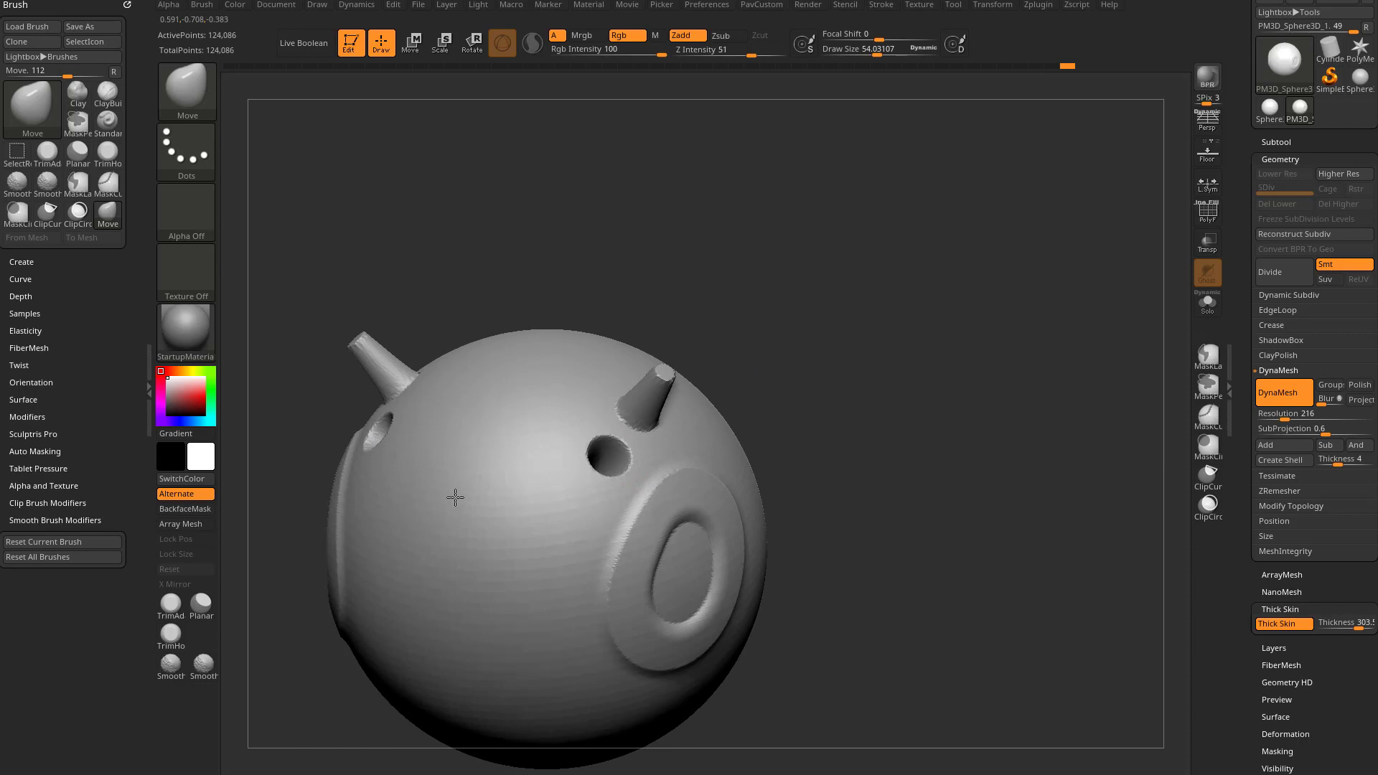
pyautogui.moveTo(816, 335); pyautogui.dragTo(802, 384)
pyautogui.moveTo(885, 460)
pyautogui.keyDown('alt'); pyautogui.mouseDown()
pyautogui.moveTo(835, 469)
pyautogui.moveTo(892, 430)
pyautogui.moveTo(852, 460)
pyautogui.mouseUp(); pyautogui.keyUp('alt')
# Step: Build up a thick raised block below the hole with the ClayBuildup brush at a draw size of about 215
pyautogui.press('b')
pyautogui.press('c')
pyautogui.press('b')
pyautogui.press(']')
pyautogui.moveTo(538, 506)
pyautogui.mouseDown()
pyautogui.moveTo(541, 565)
pyautogui.moveTo(539, 513)
pyautogui.moveTo(556, 539)
pyautogui.mouseUp()
pyautogui.moveTo(950, 560); pyautogui.dragTo(812, 452)
pyautogui.moveTo(560, 513)
pyautogui.mouseDown()
pyautogui.moveTo(563, 562)
pyautogui.moveTo(554, 528)
pyautogui.moveTo(523, 524)
pyautogui.moveTo(546, 517)
pyautogui.moveTo(525, 575)
pyautogui.mouseUp()
pyautogui.moveTo(865, 380); pyautogui.dragTo(825, 423)
pyautogui.moveTo(483, 554)
pyautogui.mouseDown()
pyautogui.moveTo(547, 514)
pyautogui.moveTo(535, 574)
pyautogui.mouseUp()
pyautogui.moveTo(941, 545)
pyautogui.mouseDown()
pyautogui.moveTo(966, 464)
pyautogui.moveTo(852, 483)
pyautogui.mouseUp()
pyautogui.moveTo(559, 546)
pyautogui.mouseDown()
pyautogui.moveTo(615, 546)
pyautogui.moveTo(567, 581)
pyautogui.mouseUp()
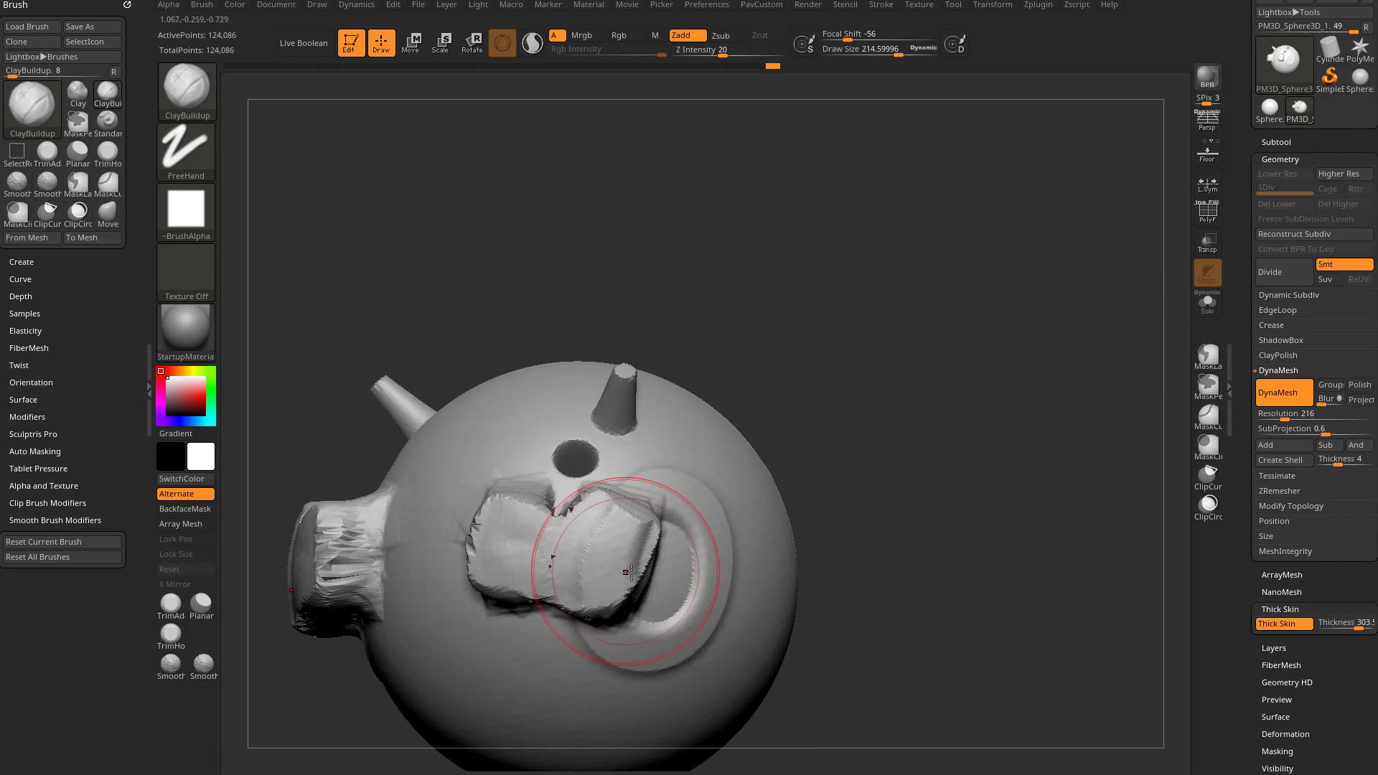
pyautogui.moveTo(826, 660); pyautogui.dragTo(862, 607)
pyautogui.moveTo(585, 614)
pyautogui.mouseDown()
pyautogui.moveTo(596, 596)
pyautogui.moveTo(580, 580)
pyautogui.mouseUp()
pyautogui.moveTo(805, 511)
pyautogui.mouseDown()
pyautogui.moveTo(969, 595)
pyautogui.moveTo(984, 523)
pyautogui.moveTo(1002, 542)
pyautogui.mouseUp()
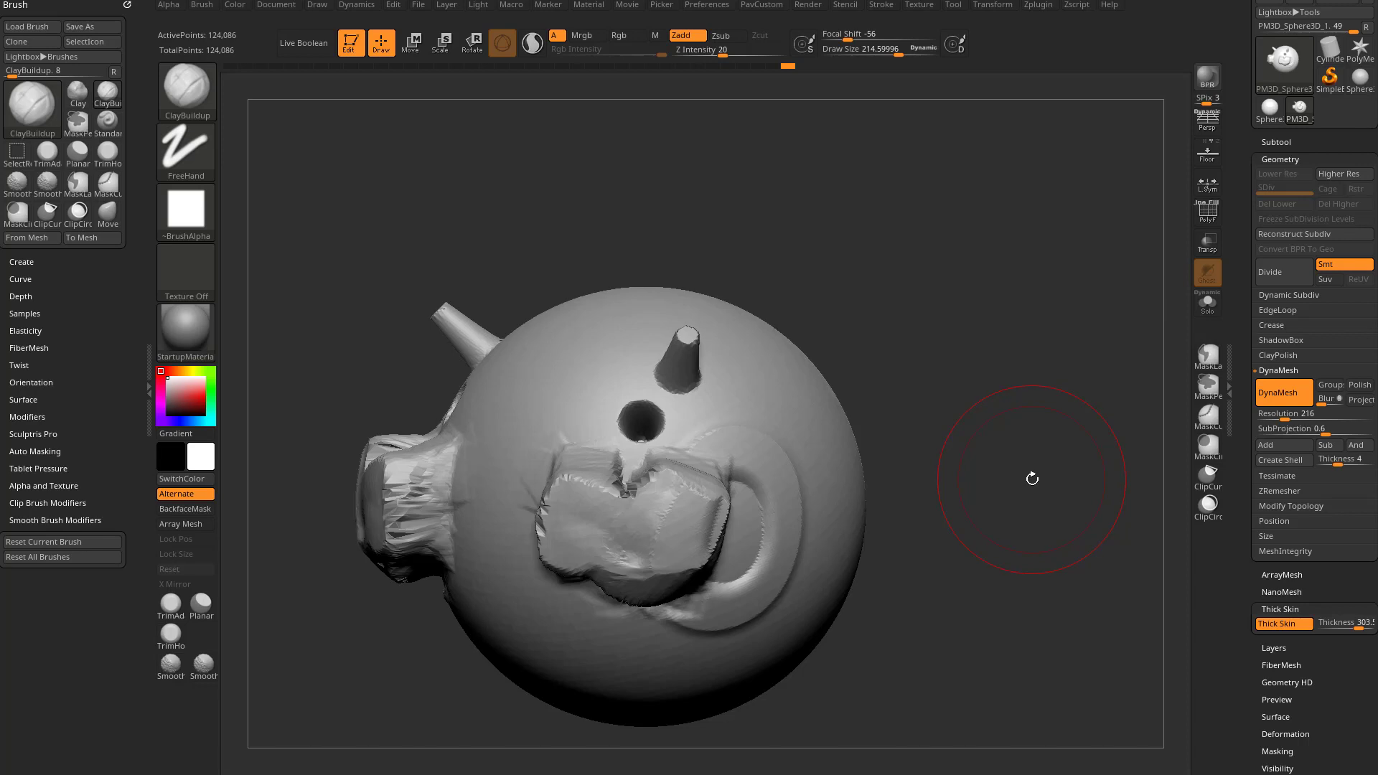
# Step: Switch back to the Move brush and lower the Thick Skin thickness to about 55.3
pyautogui.moveTo(913, 331)
pyautogui.keyDown('alt'); pyautogui.mouseDown()
pyautogui.moveTo(753, 428)
pyautogui.moveTo(828, 346)
pyautogui.mouseUp(); pyautogui.keyUp('alt')
pyautogui.press('b')
pyautogui.press('m')
pyautogui.press('v')
pyautogui.moveTo(1344, 624); pyautogui.dragTo(1348, 624)
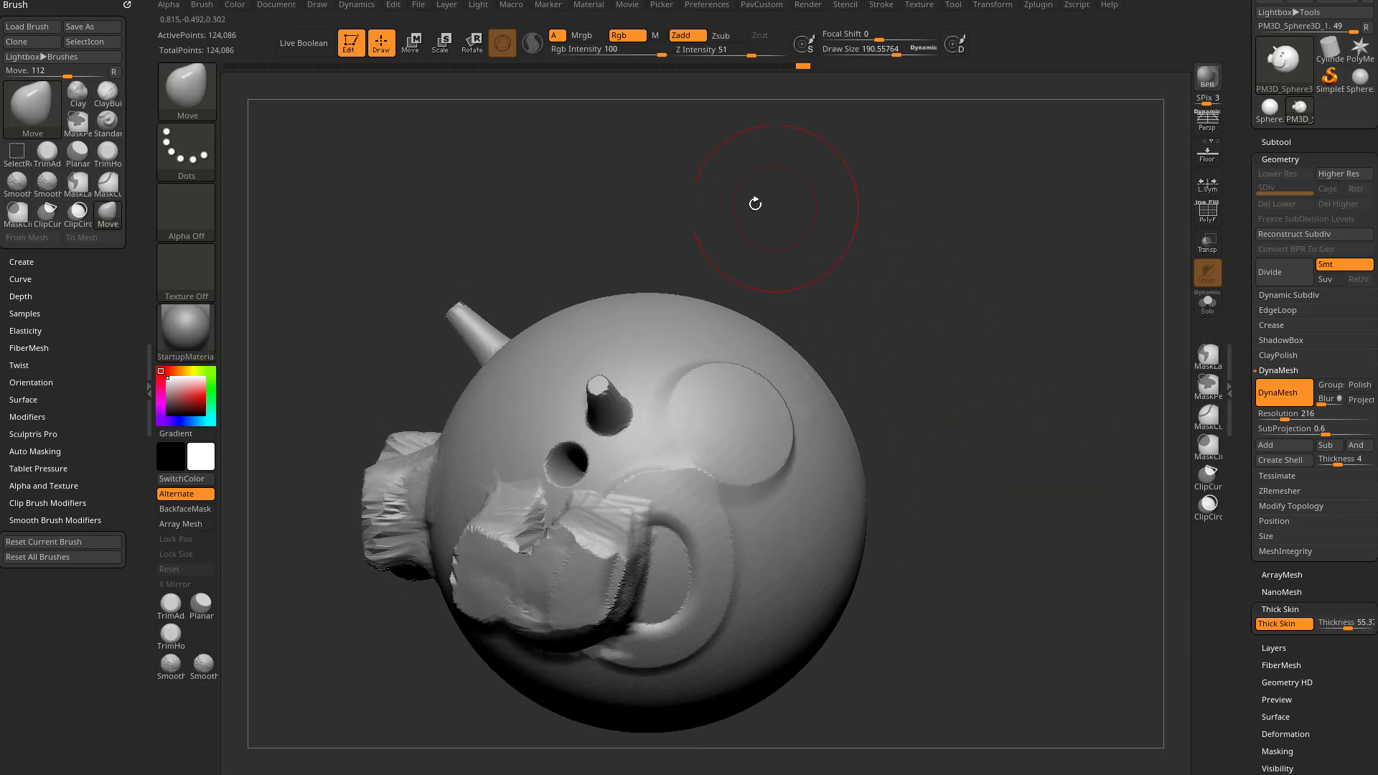
# Step: Rewind the undo history to the smooth, unsculpted sphere
pyautogui.moveTo(799, 68); pyautogui.dragTo(575, 87)
pyautogui.moveTo(940, 468)
pyautogui.mouseDown()
pyautogui.moveTo(923, 463)
pyautogui.moveTo(937, 434)
pyautogui.moveTo(935, 471)
pyautogui.moveTo(933, 455)
pyautogui.mouseUp()
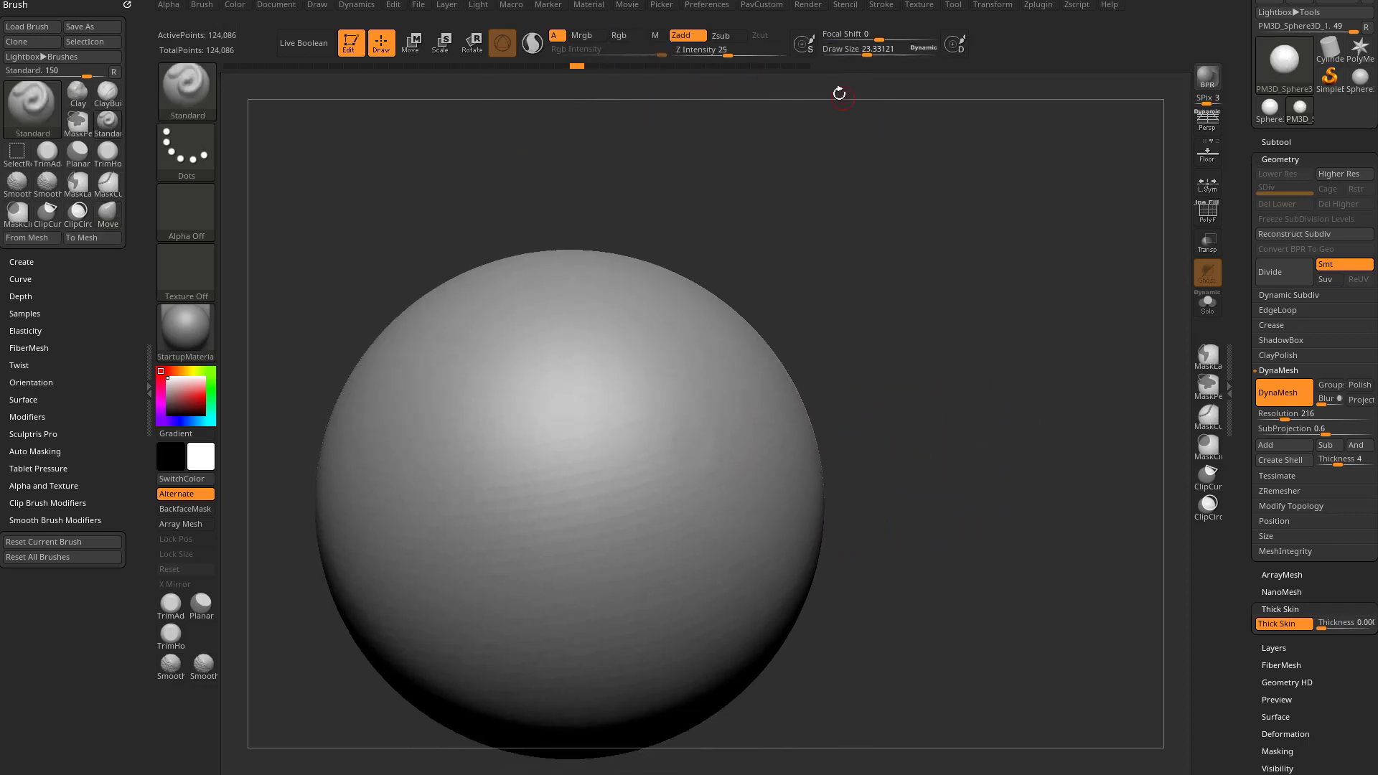
pyautogui.moveTo(893, 319); pyautogui.dragTo(946, 303)
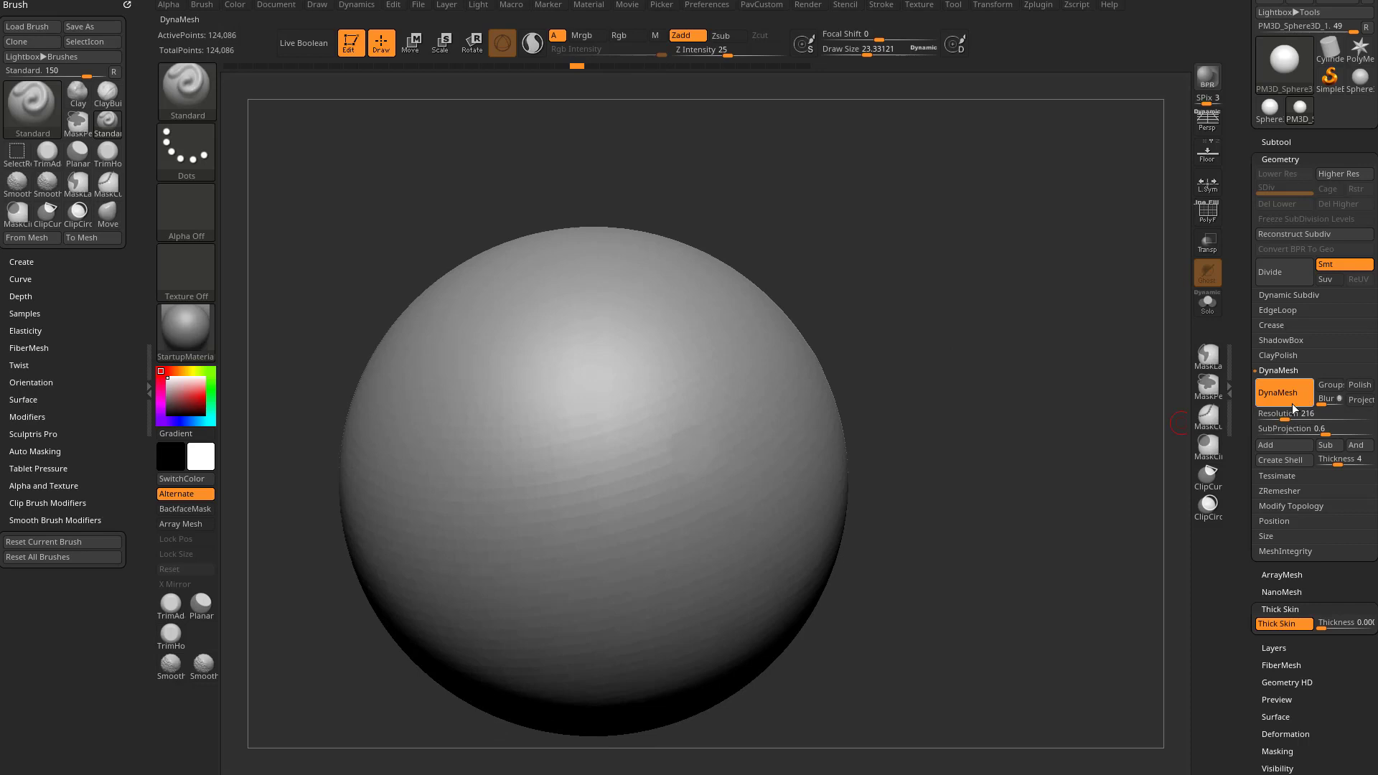
pyautogui.moveTo(1043, 415); pyautogui.dragTo(1151, 388)
pyautogui.moveTo(947, 428); pyautogui.dragTo(931, 435)
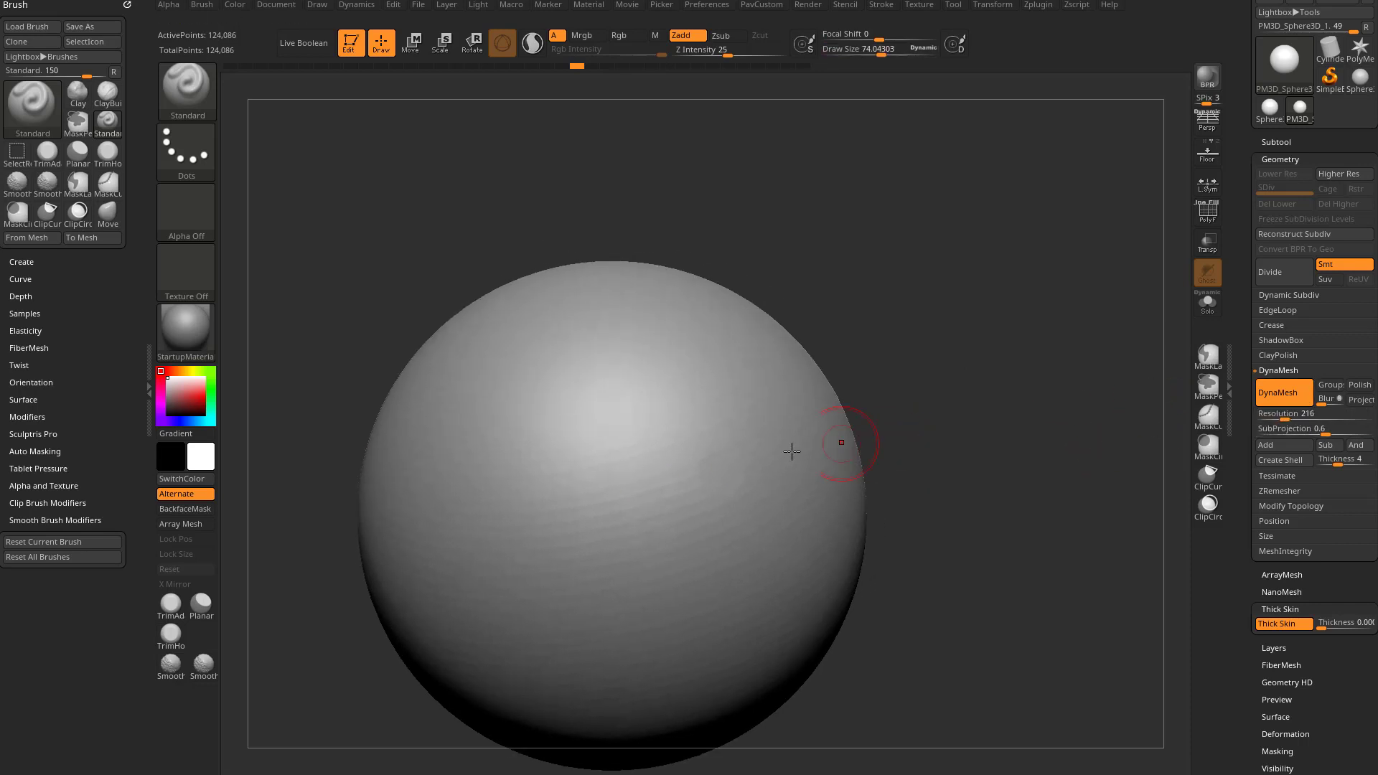
# Step: Brush the sphere, accepting the removal of the newer undo history entries, and turn off Thick Skin
pyautogui.moveTo(624, 498); pyautogui.dragTo(588, 508)
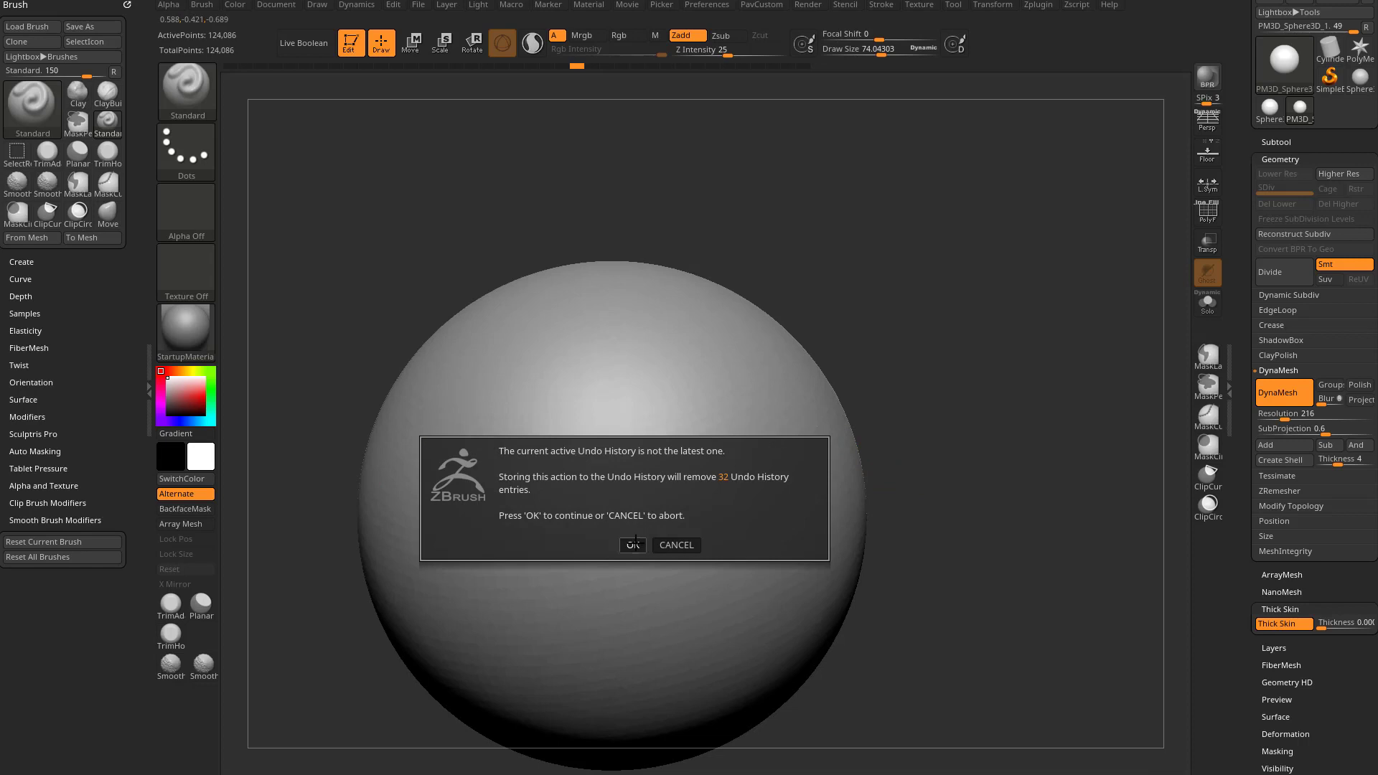
pyautogui.click(633, 544)
pyautogui.click(1270, 629)
pyautogui.moveTo(1240, 640); pyautogui.dragTo(1219, 566)
pyautogui.keyDown('alt'); pyautogui.moveTo(947, 501); pyautogui.dragTo(952, 450); pyautogui.keyUp('alt')
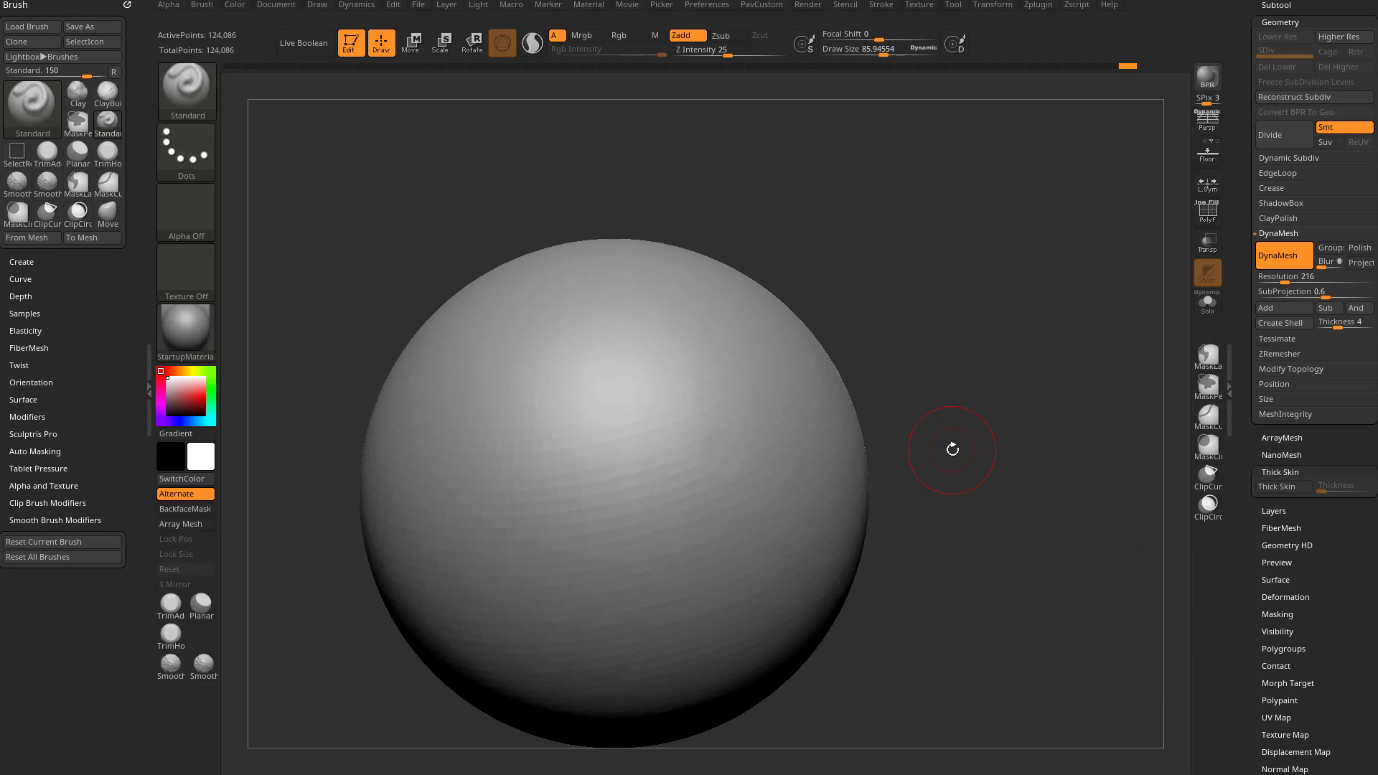
# Step: Open the layer settings and add a new layer to the sphere
pyautogui.press('s')
pyautogui.moveTo(926, 465); pyautogui.dragTo(931, 481)
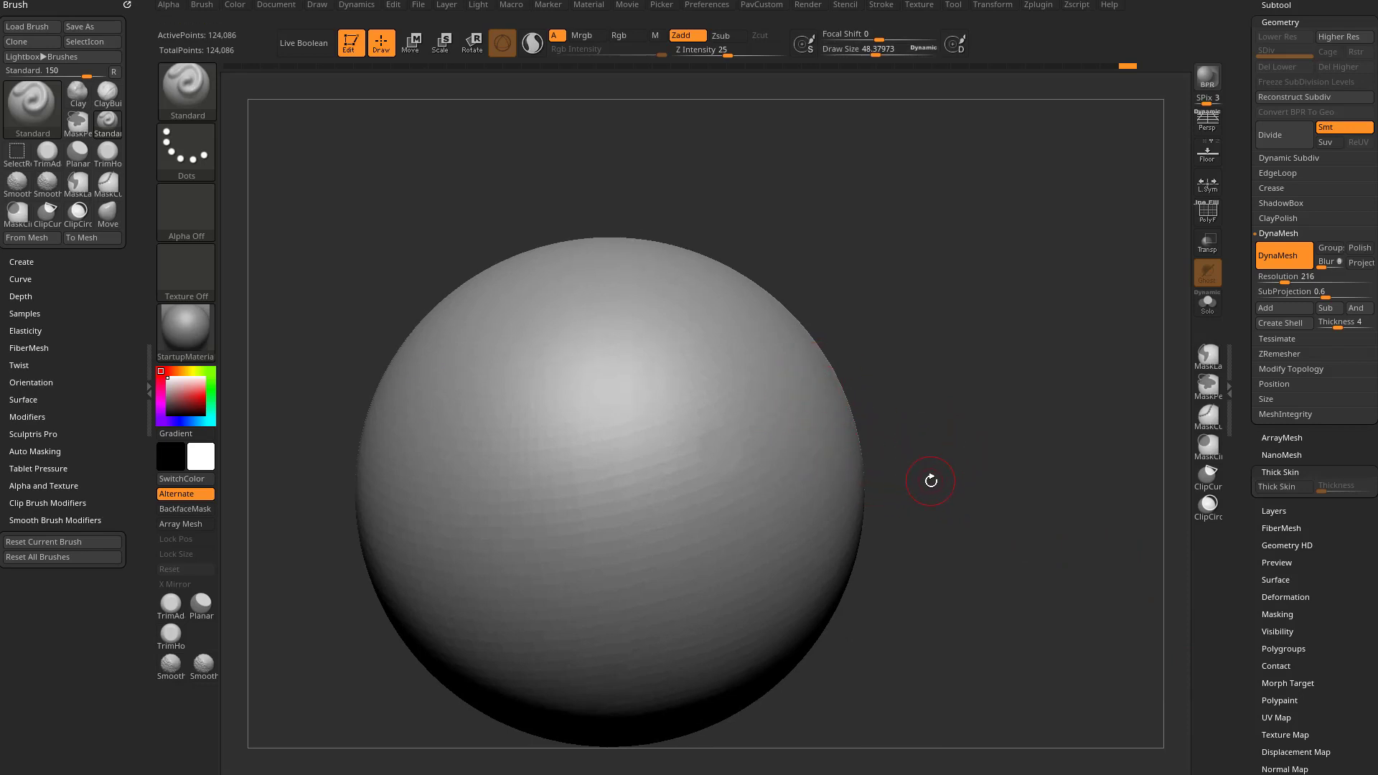
pyautogui.click(1269, 511)
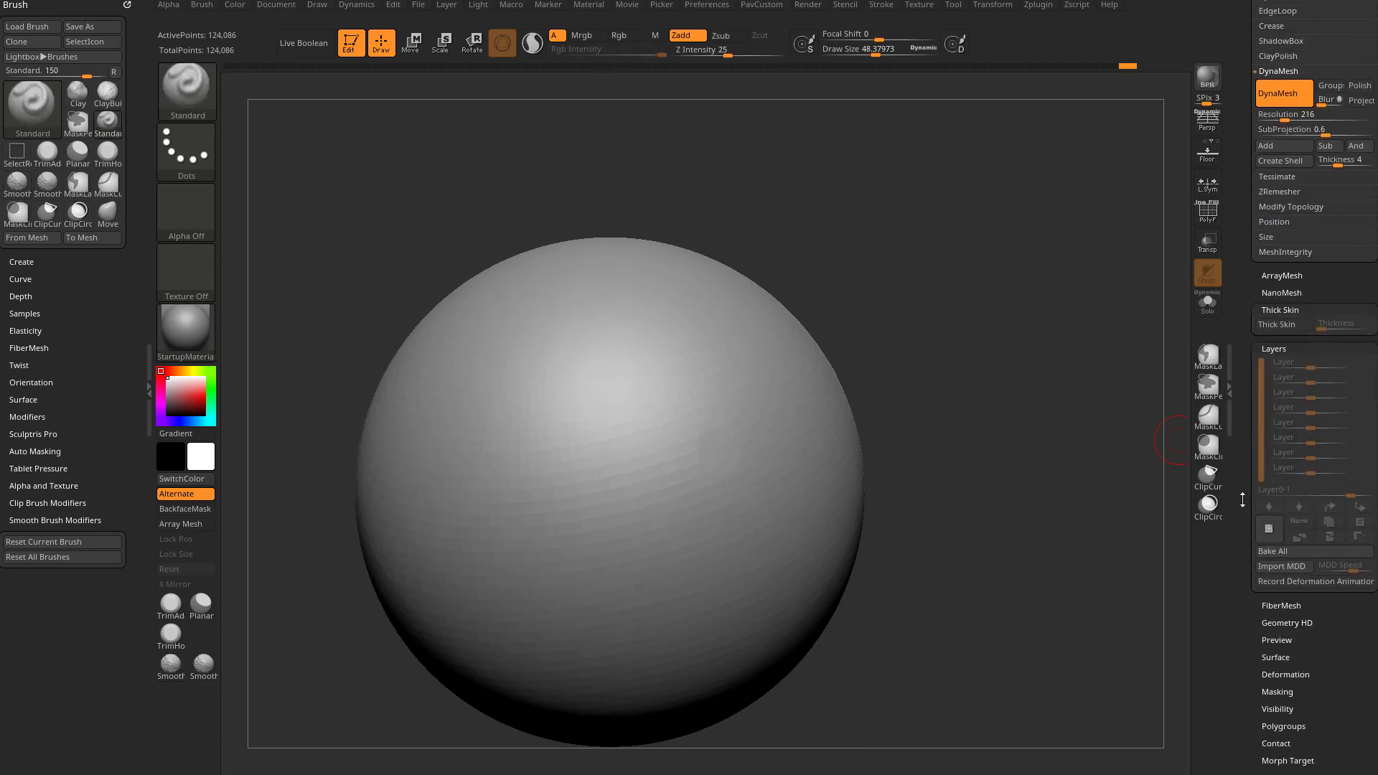
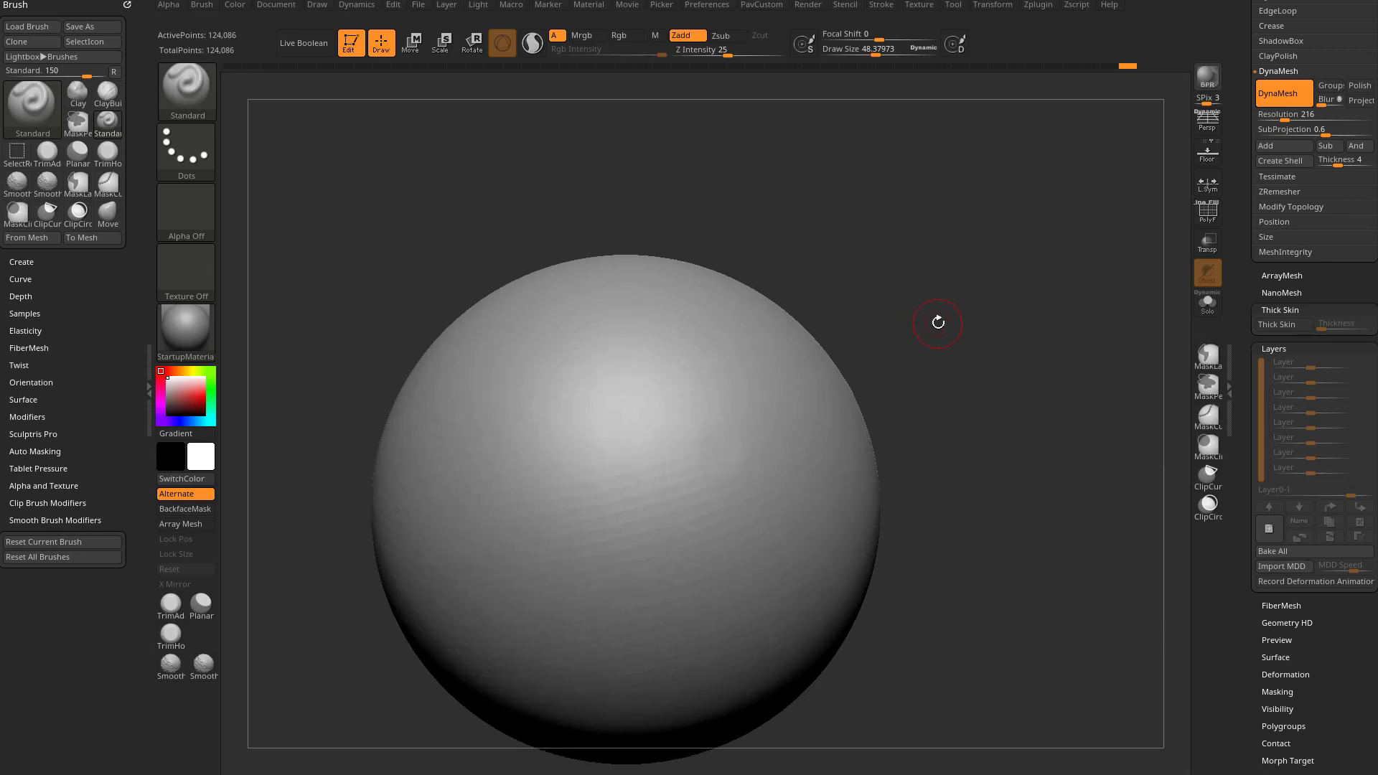
pyautogui.press('s')
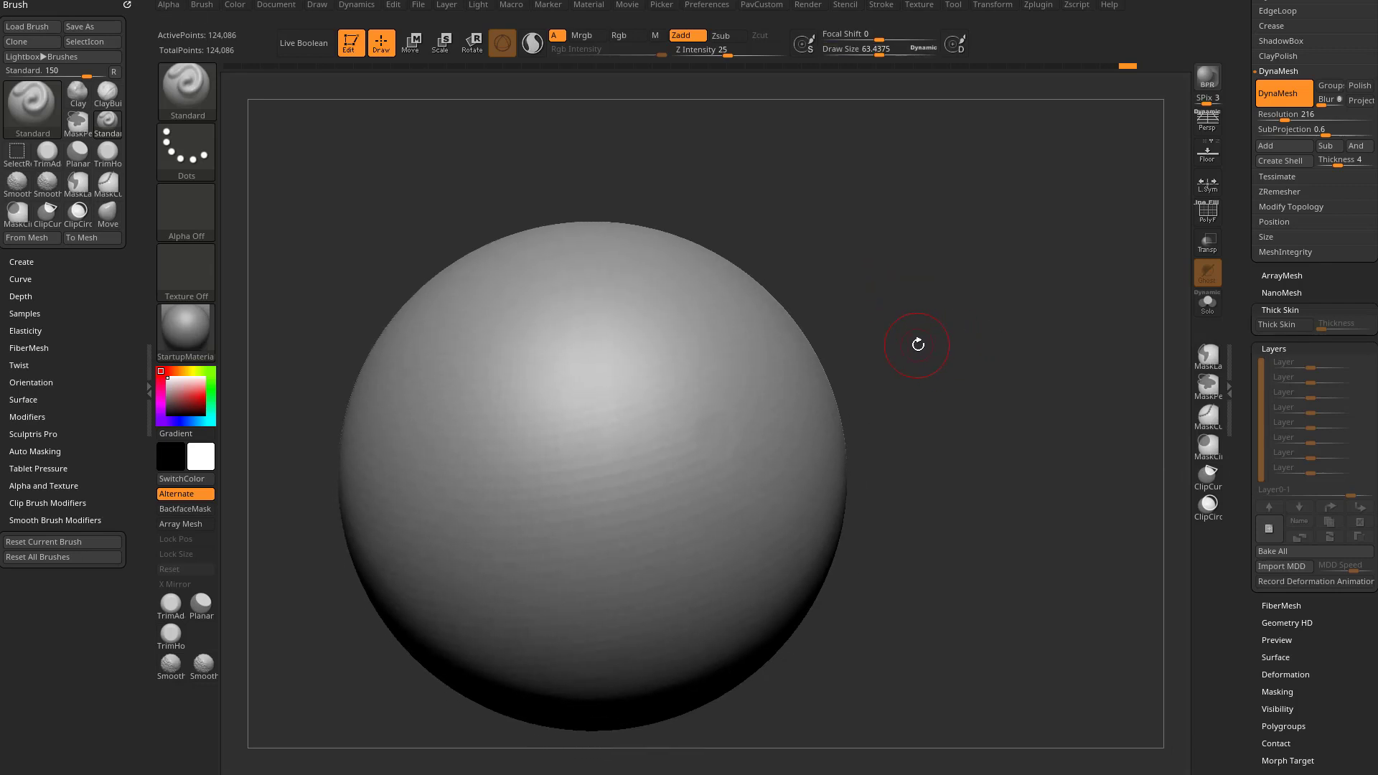
pyautogui.click(1269, 530)
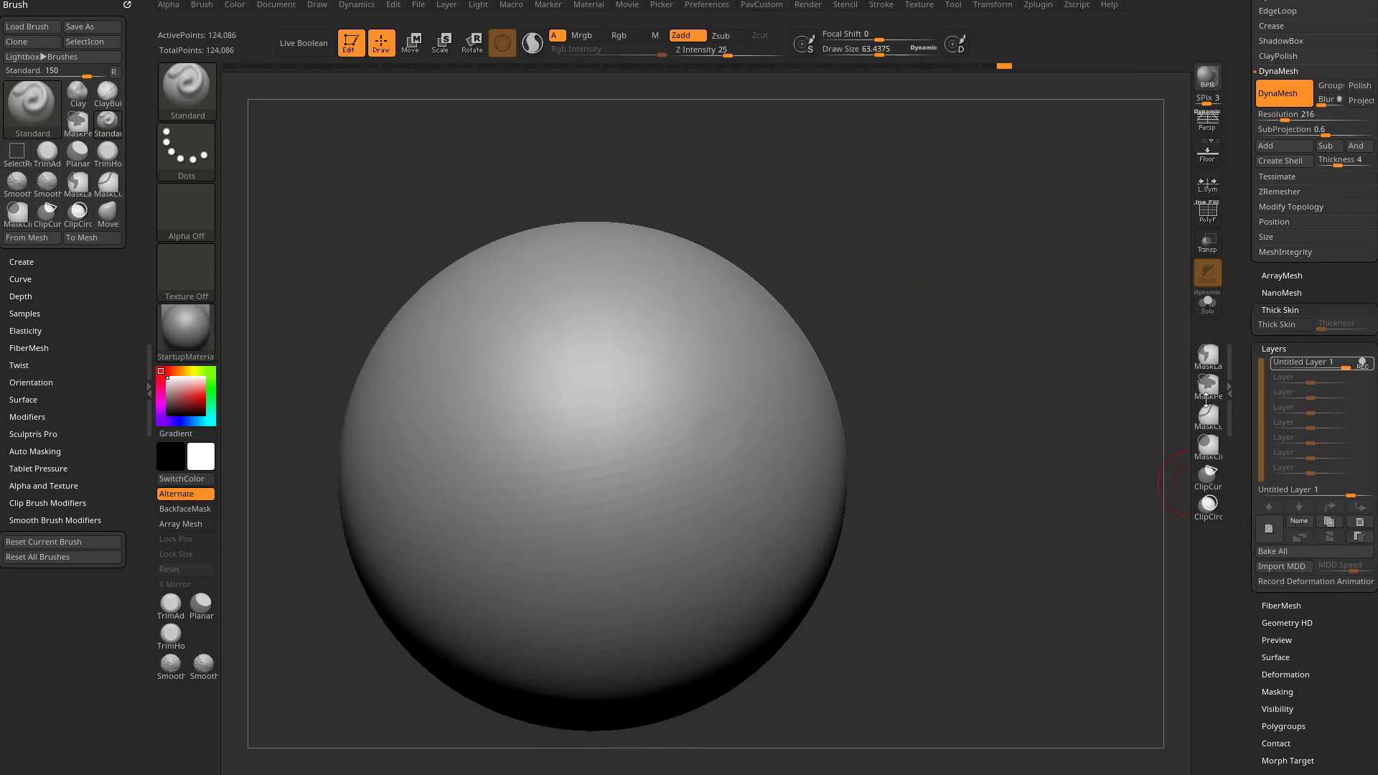
pyautogui.moveTo(932, 419); pyautogui.dragTo(951, 425)
pyautogui.moveTo(1004, 491); pyautogui.dragTo(868, 437)
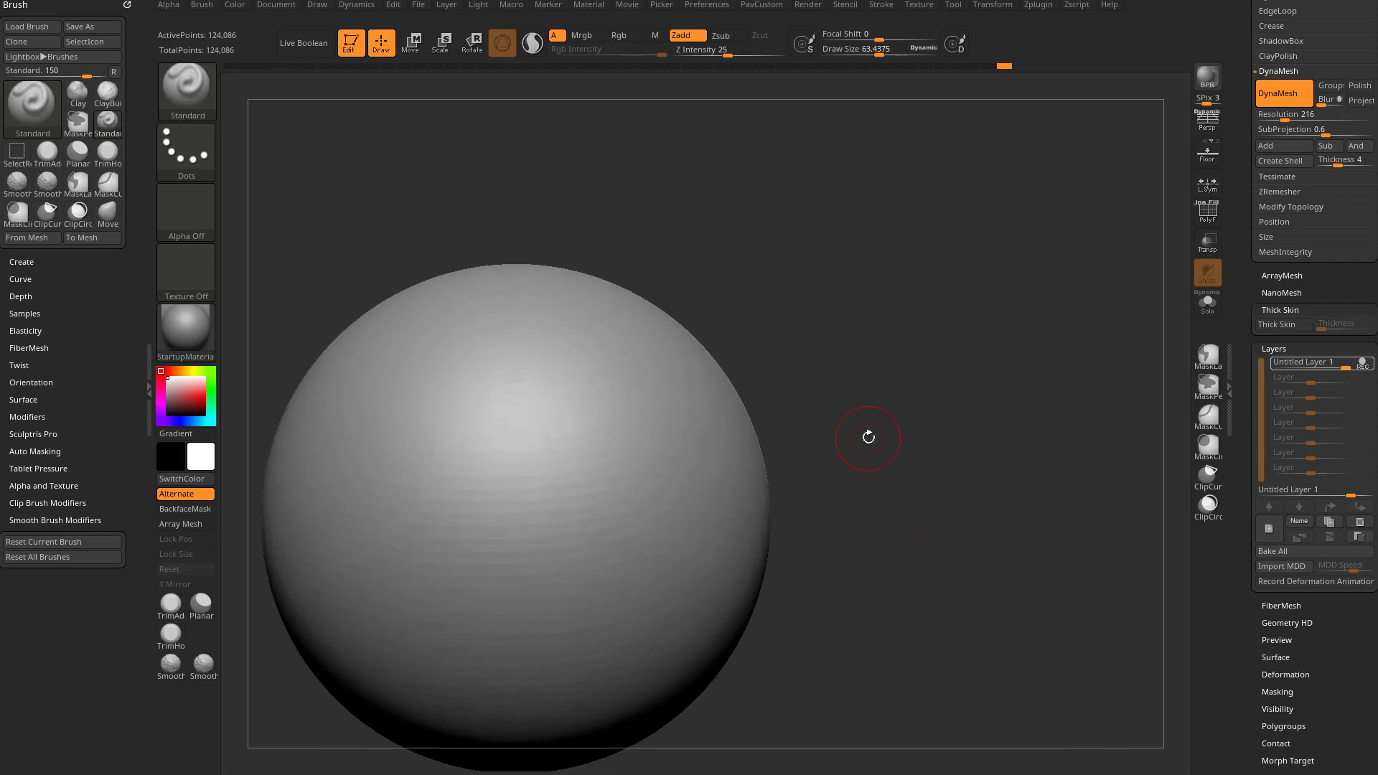
# Step: Pull a pair of mirrored spikes out of the sphere's sides with the Move brush
pyautogui.press('b')
pyautogui.press('m')
pyautogui.press('v')
pyautogui.moveTo(700, 420); pyautogui.dragTo(955, 359)
pyautogui.moveTo(1034, 437)
pyautogui.mouseDown()
pyautogui.moveTo(981, 477)
pyautogui.moveTo(1002, 470)
pyautogui.mouseUp()
# Step: Increase the draw size to about 169 and push a pair of round hollows into the sphere between the spikes
pyautogui.moveTo(753, 313); pyautogui.dragTo(797, 314)
pyautogui.press('s')
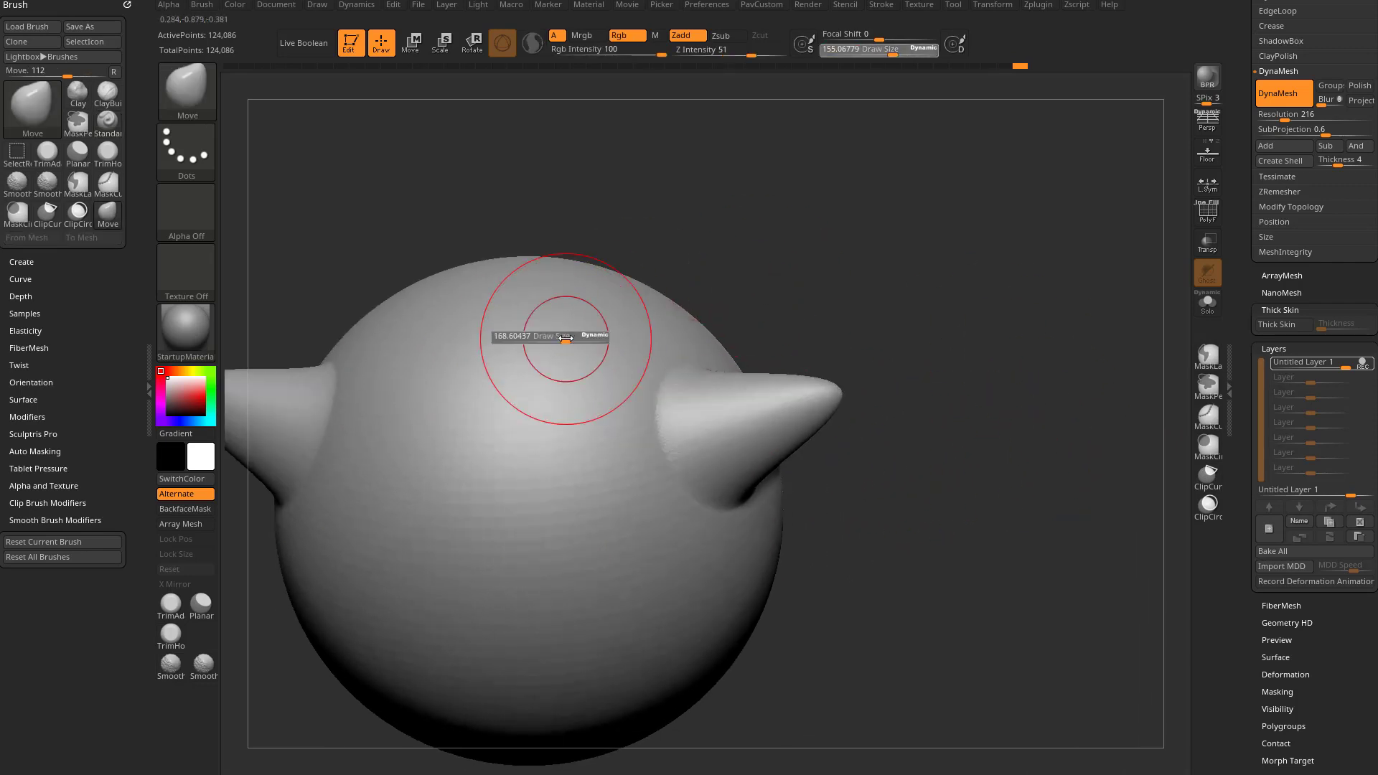
pyautogui.moveTo(563, 337); pyautogui.dragTo(520, 483)
pyautogui.keyDown('alt'); pyautogui.moveTo(784, 544); pyautogui.dragTo(807, 466); pyautogui.keyUp('alt')
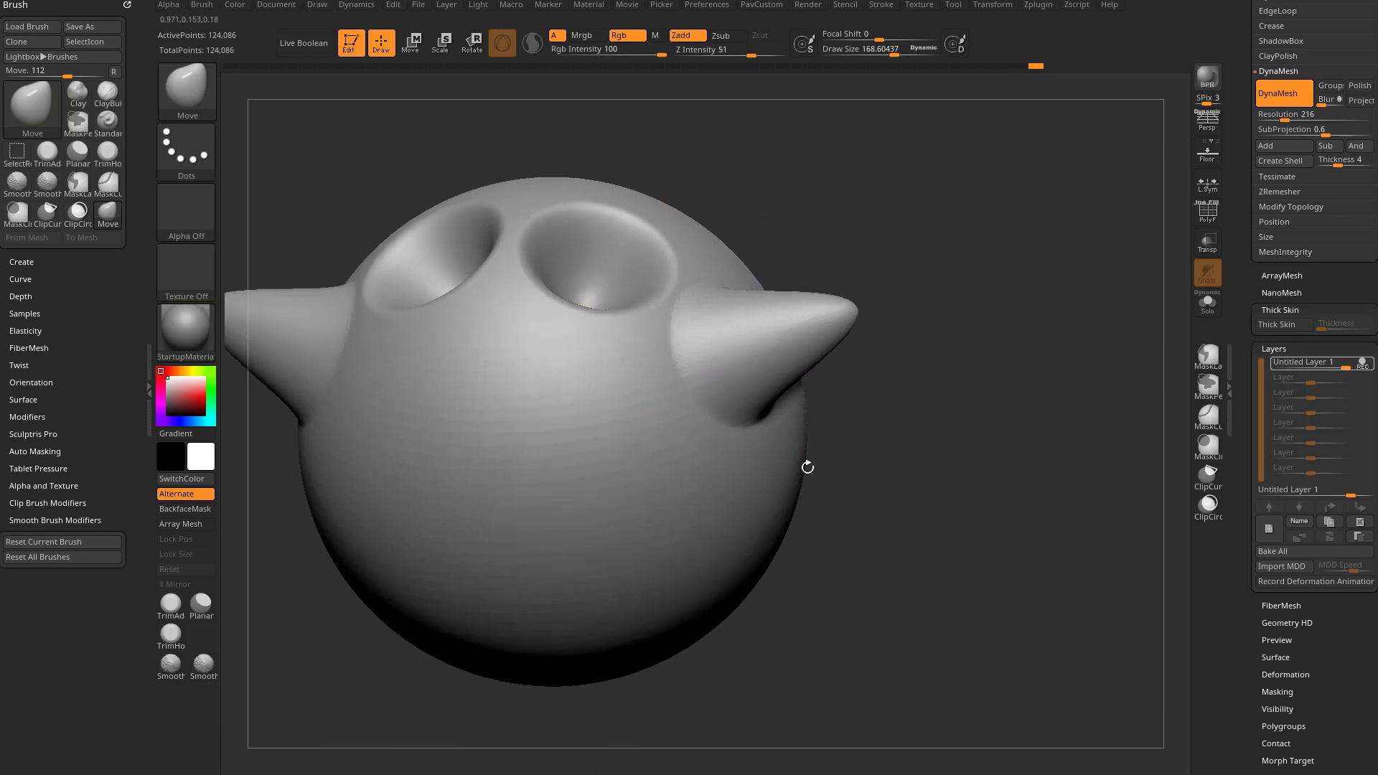
# Step: Pull a second pair of spikes out of the lower part of the sphere
pyautogui.moveTo(631, 512)
pyautogui.mouseDown()
pyautogui.moveTo(862, 637)
pyautogui.moveTo(870, 626)
pyautogui.mouseUp()
pyautogui.moveTo(995, 488); pyautogui.dragTo(1041, 531)
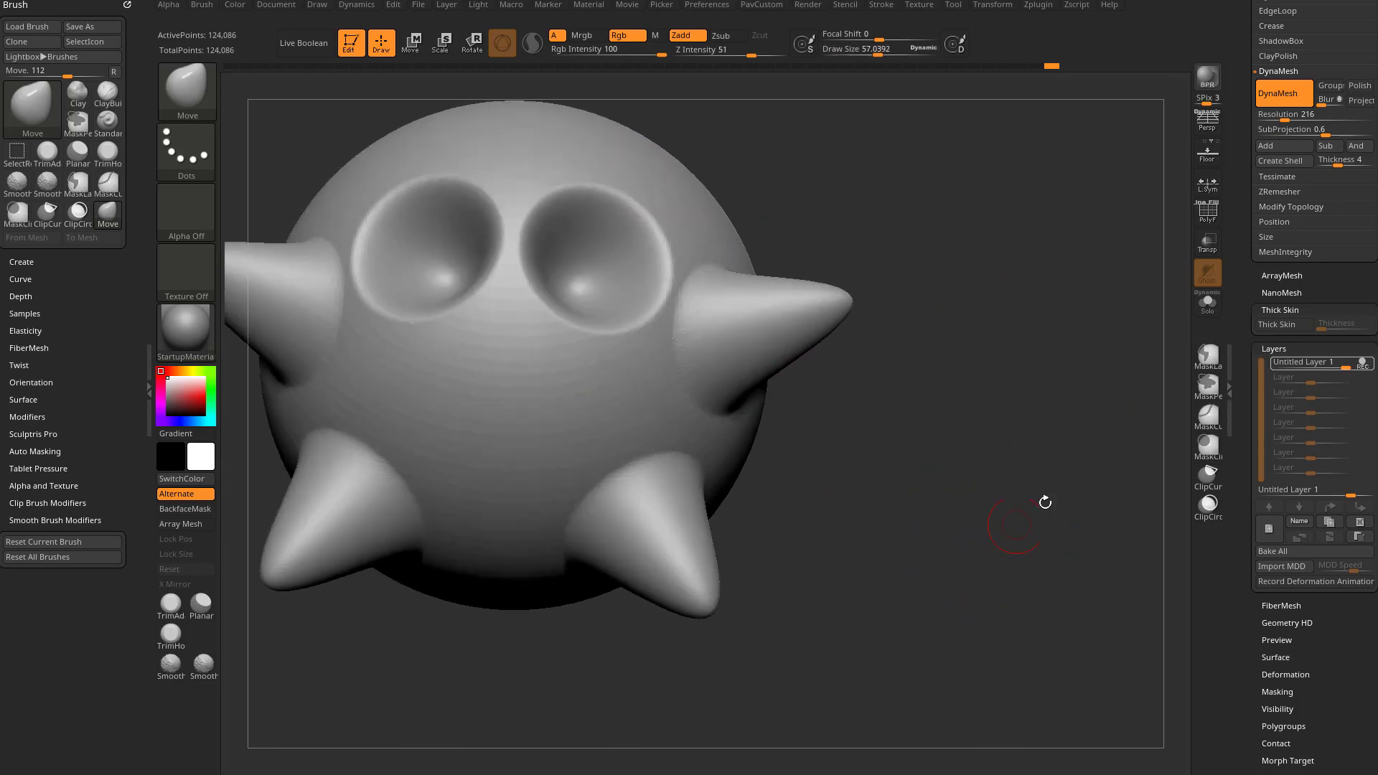
pyautogui.moveTo(1042, 268); pyautogui.dragTo(962, 309)
pyautogui.moveTo(898, 495)
pyautogui.mouseDown()
pyautogui.moveTo(938, 381)
pyautogui.moveTo(980, 489)
pyautogui.mouseUp()
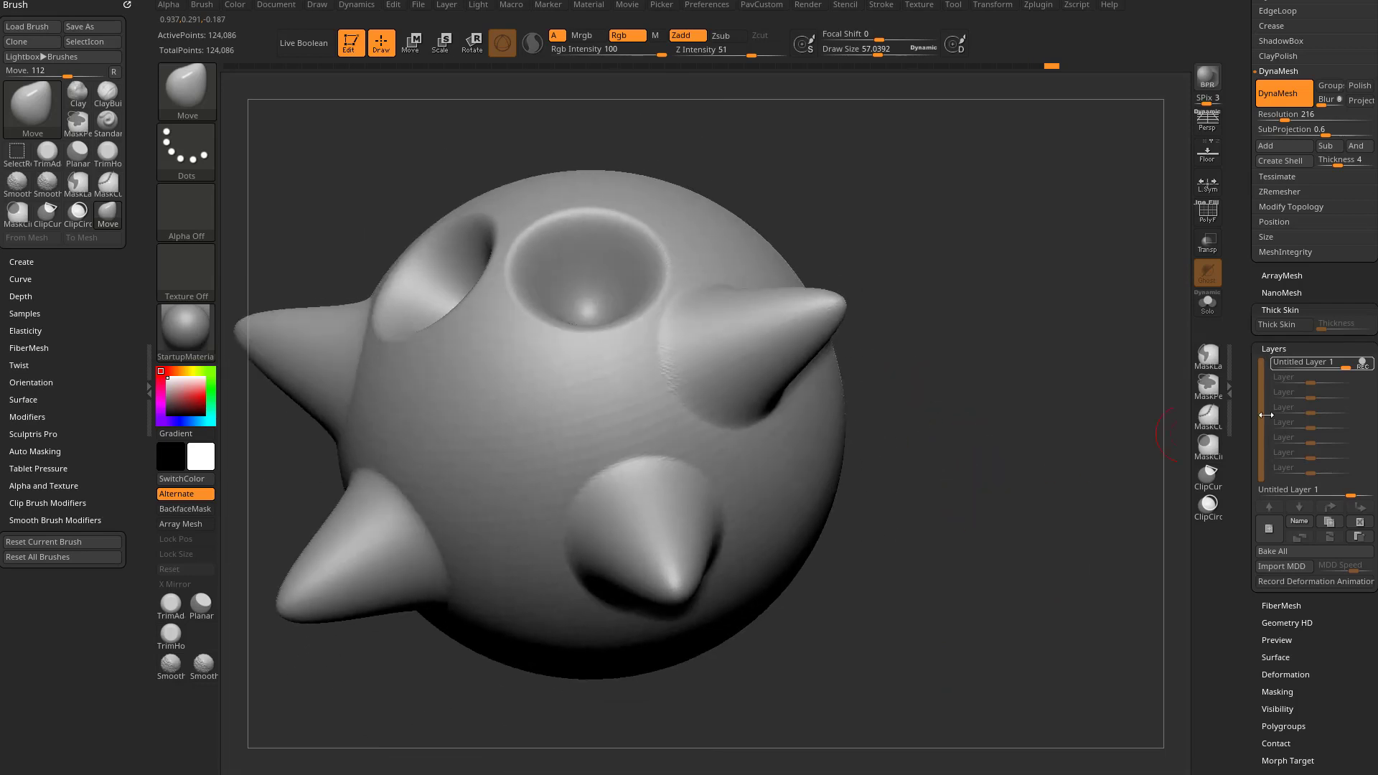
# Step: Stop recording on the layer and vary its intensity between about 0.74 and 1
pyautogui.click(1361, 364)
pyautogui.moveTo(1345, 367)
pyautogui.mouseDown()
pyautogui.moveTo(1308, 368)
pyautogui.moveTo(1337, 369)
pyautogui.mouseUp()
pyautogui.moveTo(990, 452); pyautogui.dragTo(923, 477)
pyautogui.press('s')
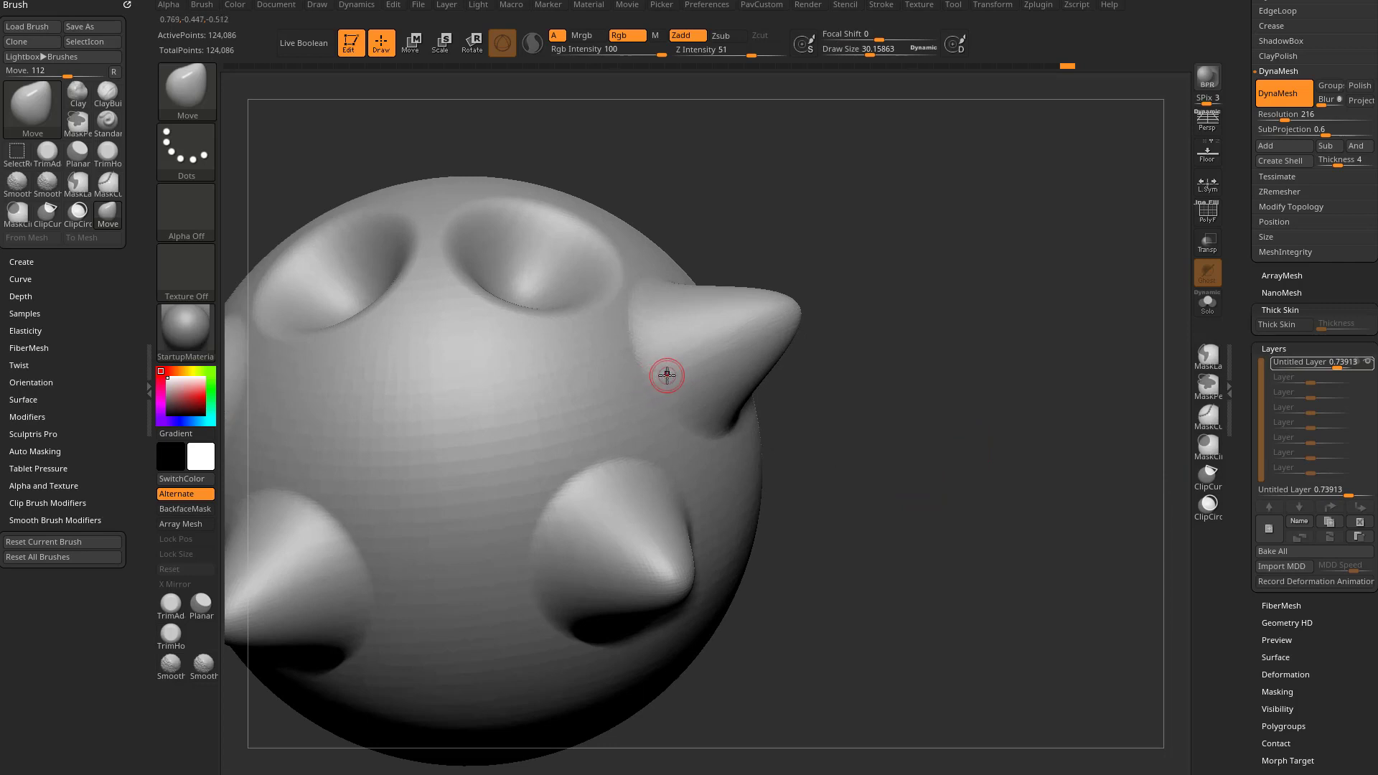
pyautogui.moveTo(812, 308); pyautogui.dragTo(936, 422)
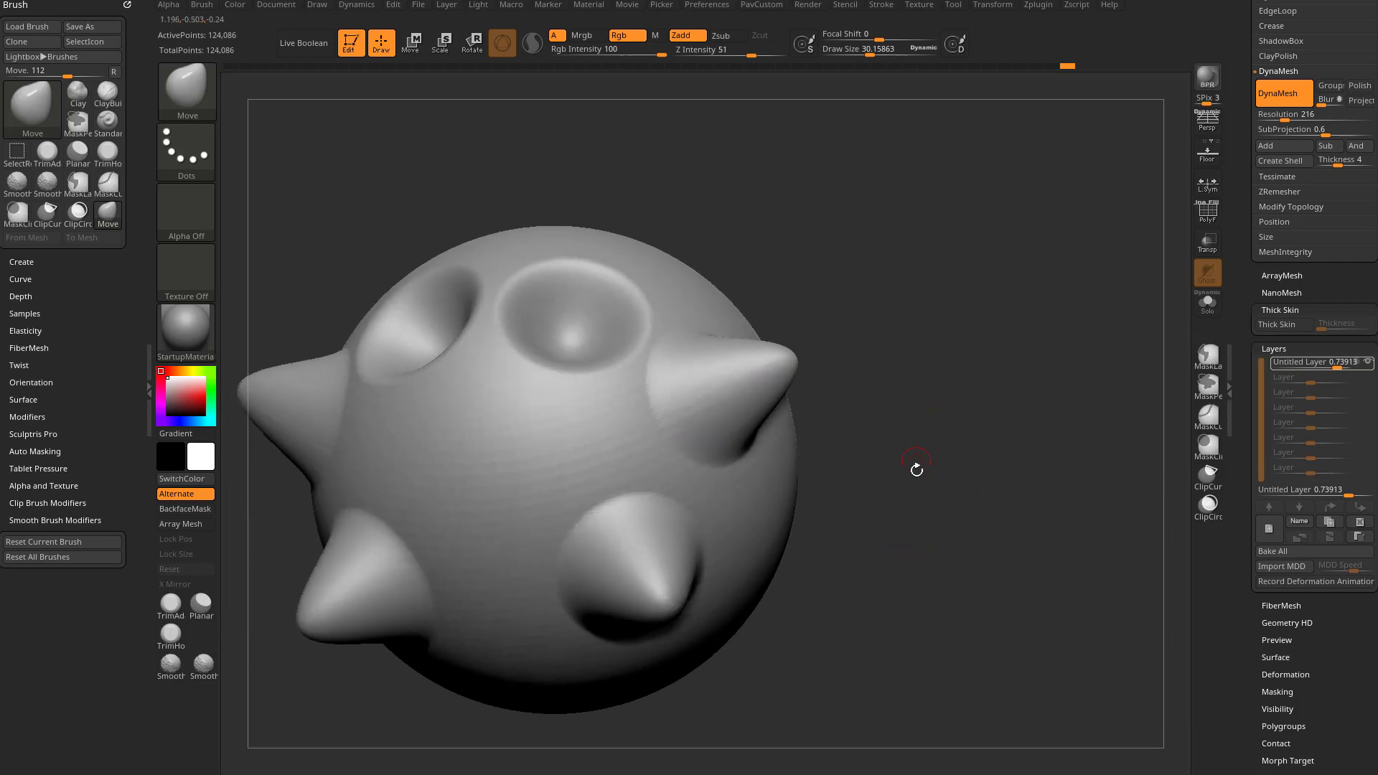
pyautogui.moveTo(1338, 366); pyautogui.dragTo(1353, 366)
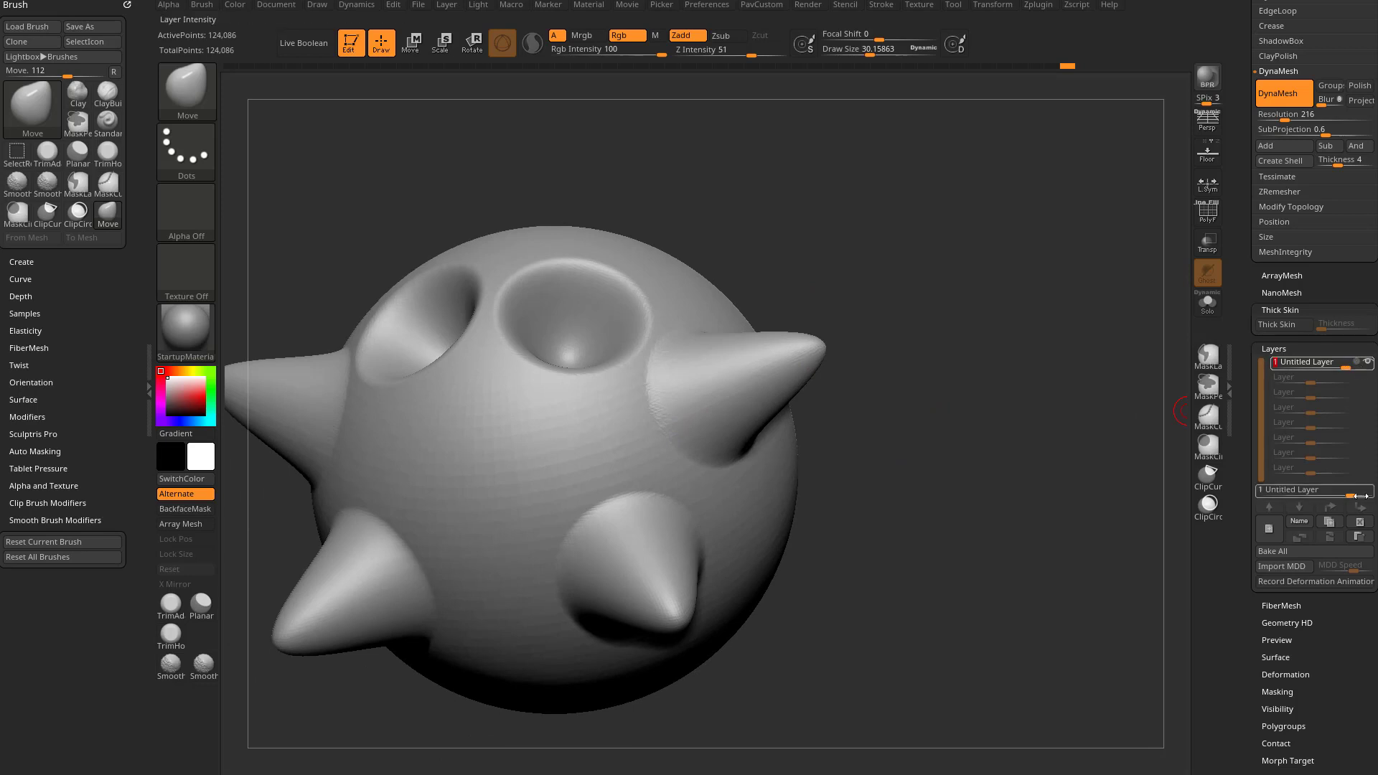
# Step: Set the layer's intensity to 1 and turn on the wireframe display of the spiked sphere
pyautogui.moveTo(1352, 492)
pyautogui.mouseDown()
pyautogui.moveTo(1271, 490)
pyautogui.moveTo(1357, 493)
pyautogui.mouseUp()
pyautogui.moveTo(1346, 366)
pyautogui.mouseDown()
pyautogui.moveTo(1287, 367)
pyautogui.moveTo(1353, 368)
pyautogui.mouseUp()
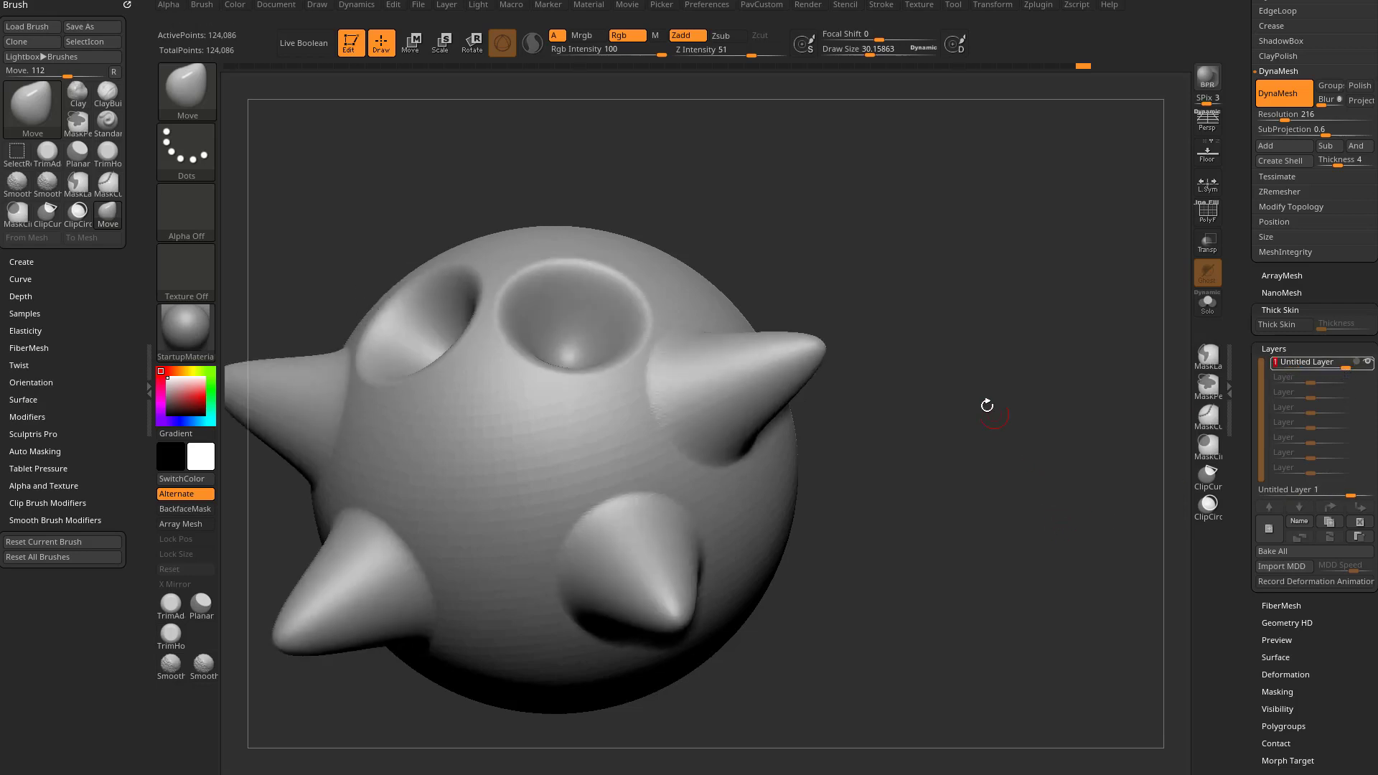
pyautogui.click(1208, 212)
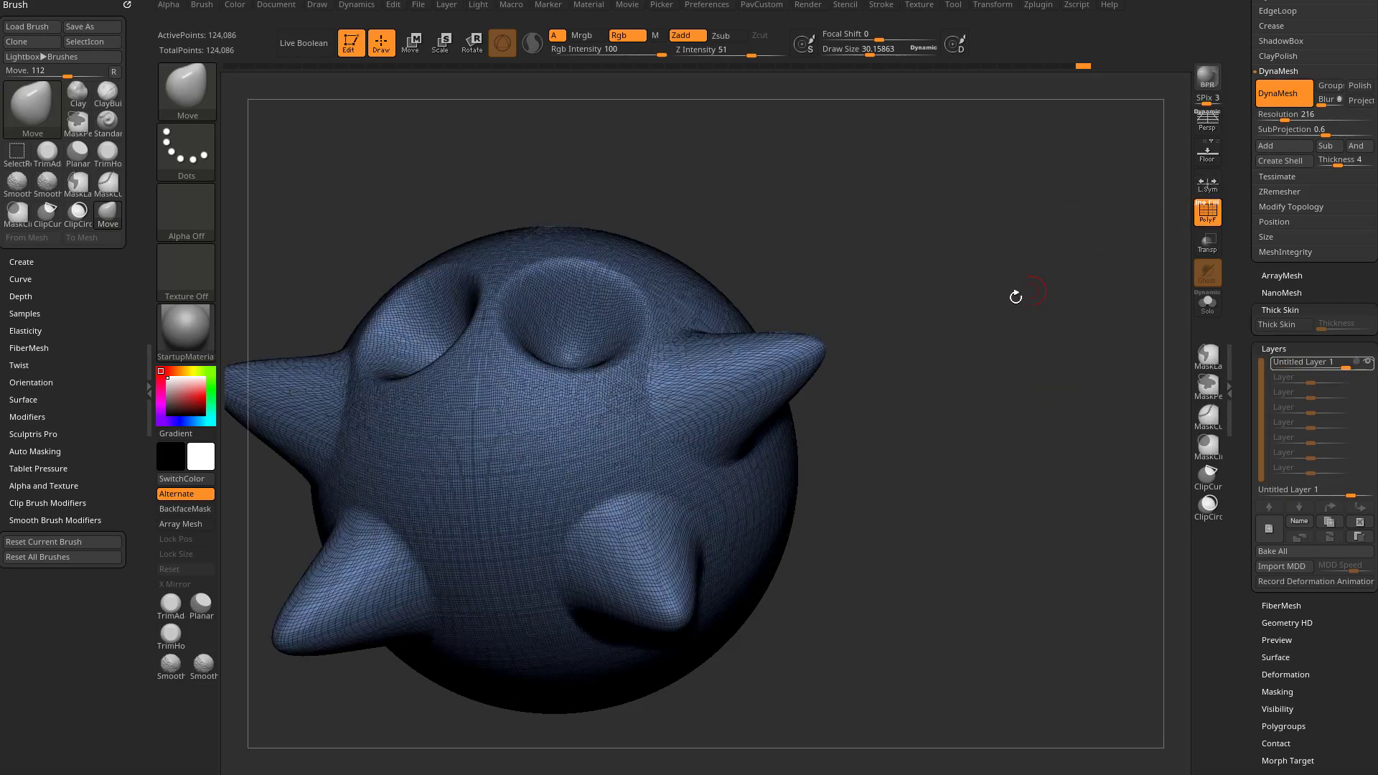
# Step: Try to remesh the layered sphere with DynaMesh
pyautogui.keyDown('alt'); pyautogui.moveTo(1016, 297); pyautogui.dragTo(1025, 354); pyautogui.keyUp('alt')
pyautogui.moveTo(1005, 279)
pyautogui.keyDown('alt'); pyautogui.mouseDown()
pyautogui.moveTo(991, 308)
pyautogui.moveTo(975, 283)
pyautogui.moveTo(1059, 392)
pyautogui.mouseUp(); pyautogui.keyUp('alt')
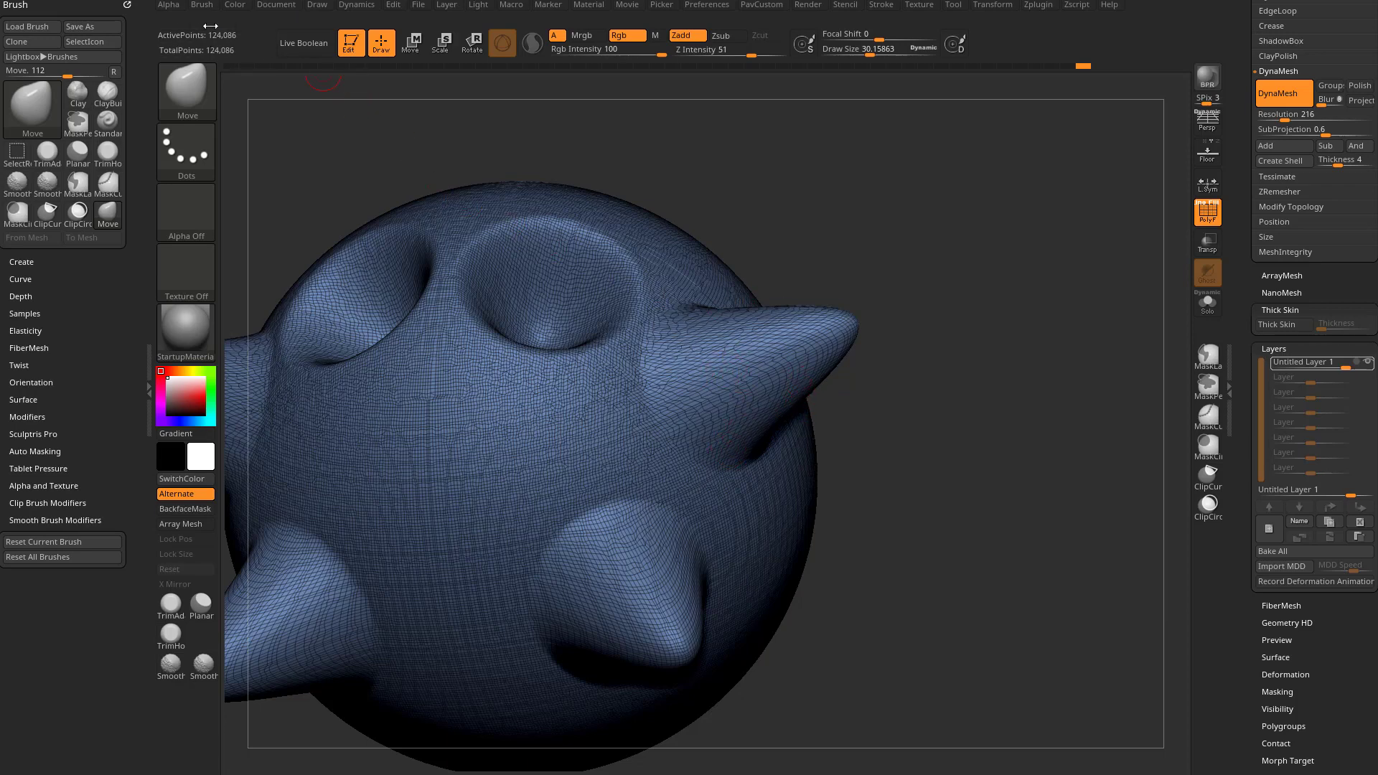
pyautogui.moveTo(987, 275)
pyautogui.keyDown('ctrl'); pyautogui.mouseDown()
pyautogui.moveTo(1060, 430)
pyautogui.moveTo(1046, 385)
pyautogui.mouseUp(); pyautogui.keyUp('ctrl')
pyautogui.moveTo(885, 398)
pyautogui.mouseDown()
pyautogui.moveTo(1036, 363)
pyautogui.moveTo(997, 373)
pyautogui.mouseUp()
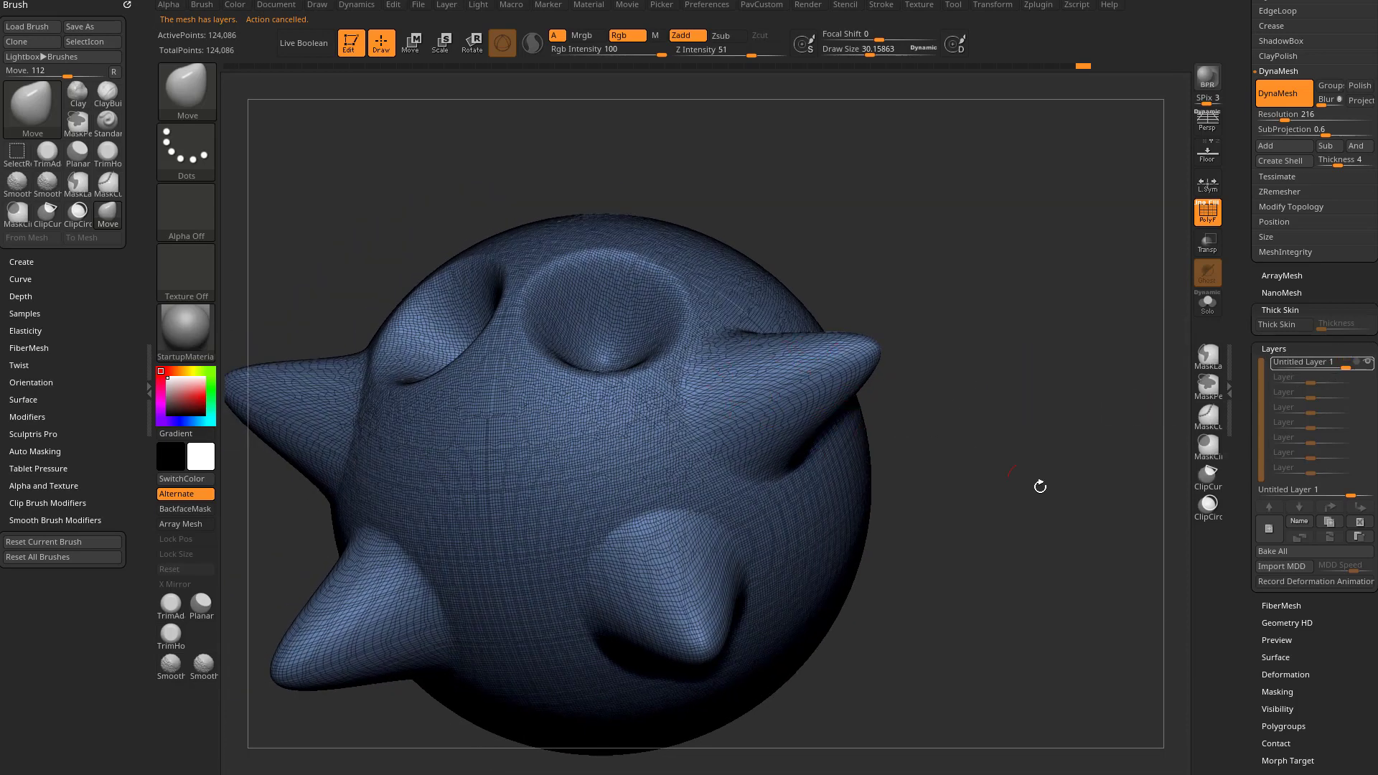
# Step: Switch the layer's intensity to 0 and back to 1, and examine the wireframe on the side spike
pyautogui.moveTo(1348, 366); pyautogui.dragTo(703, 406)
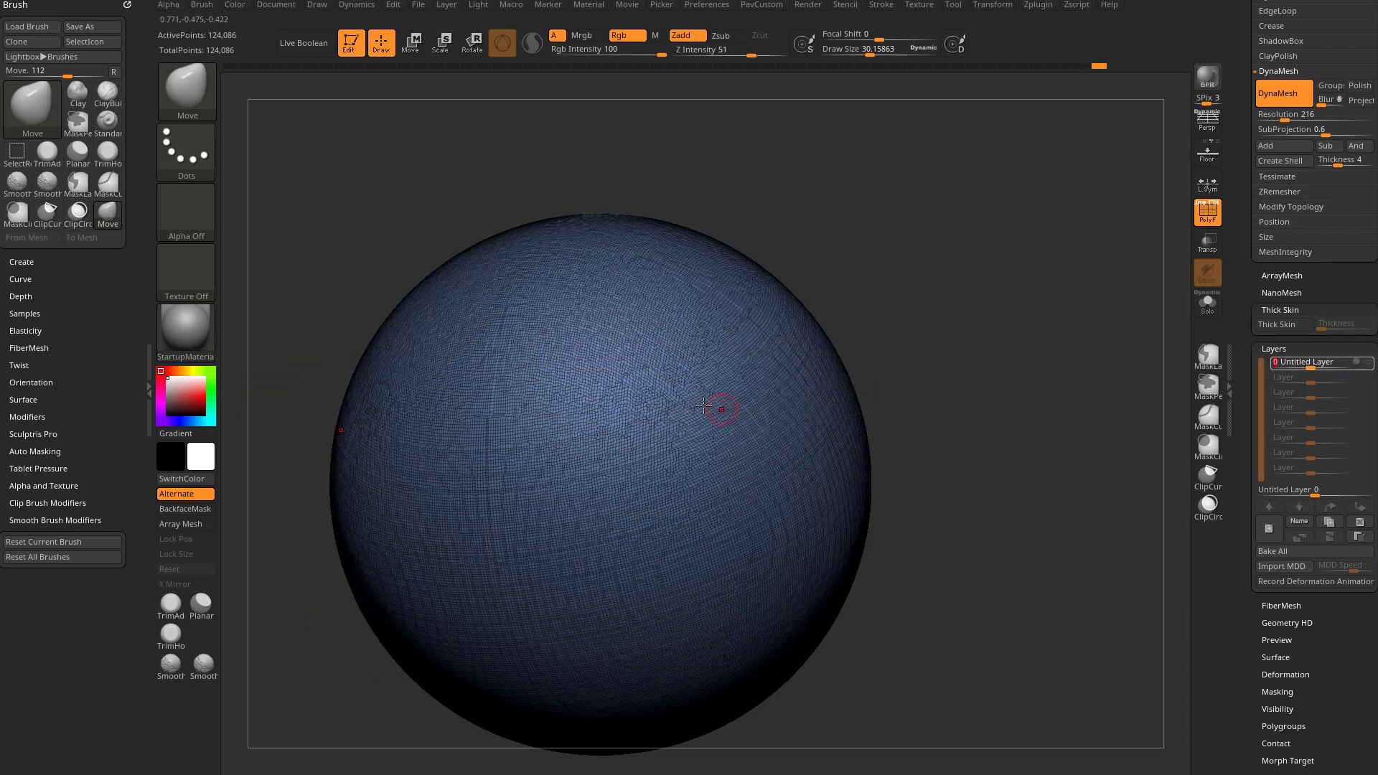
pyautogui.moveTo(1311, 364); pyautogui.dragTo(1345, 366)
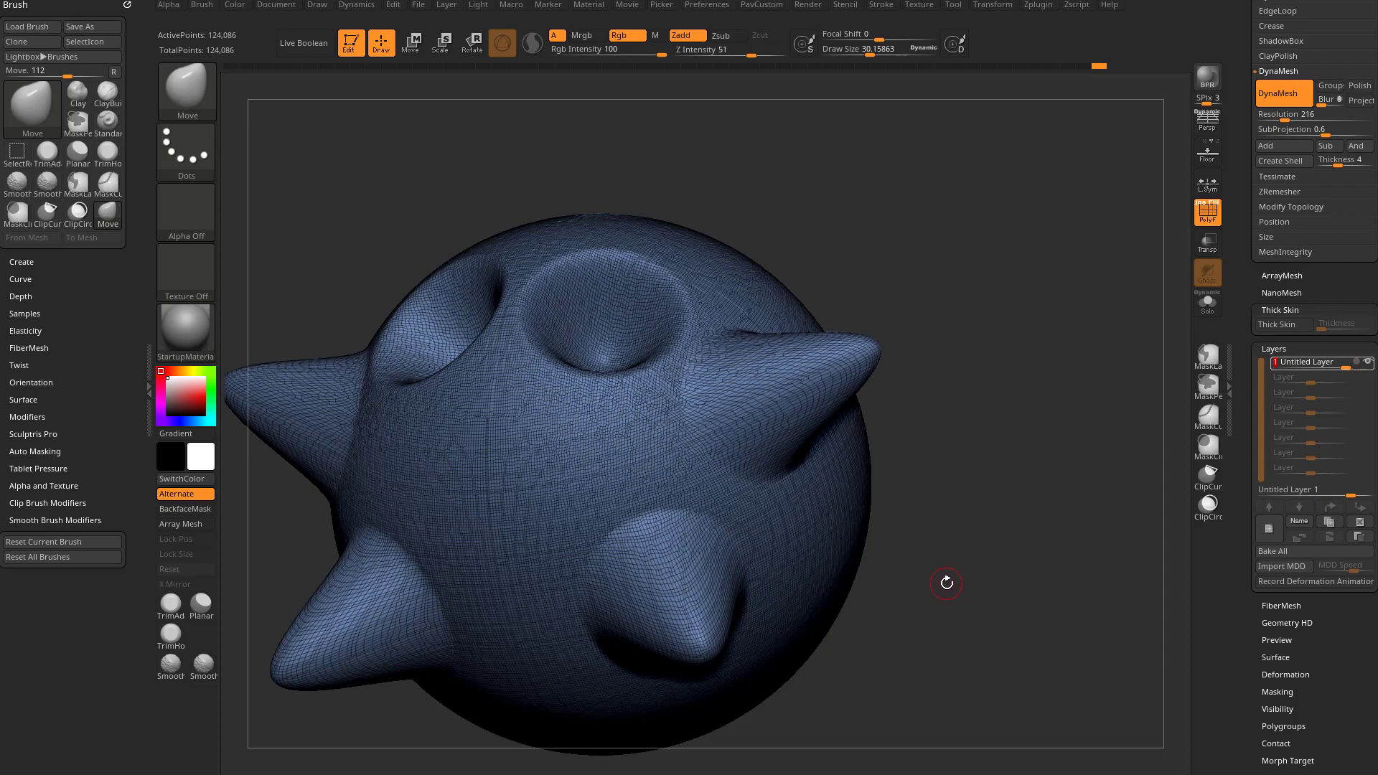
pyautogui.keyDown('ctrl'); pyautogui.moveTo(1028, 476); pyautogui.dragTo(954, 597, button='right'); pyautogui.keyUp('ctrl')
pyautogui.press('s')
pyautogui.keyDown('alt'); pyautogui.moveTo(1019, 435); pyautogui.dragTo(982, 639, button='right'); pyautogui.keyUp('alt')
pyautogui.press('s')
pyautogui.moveTo(992, 564); pyautogui.dragTo(977, 564)
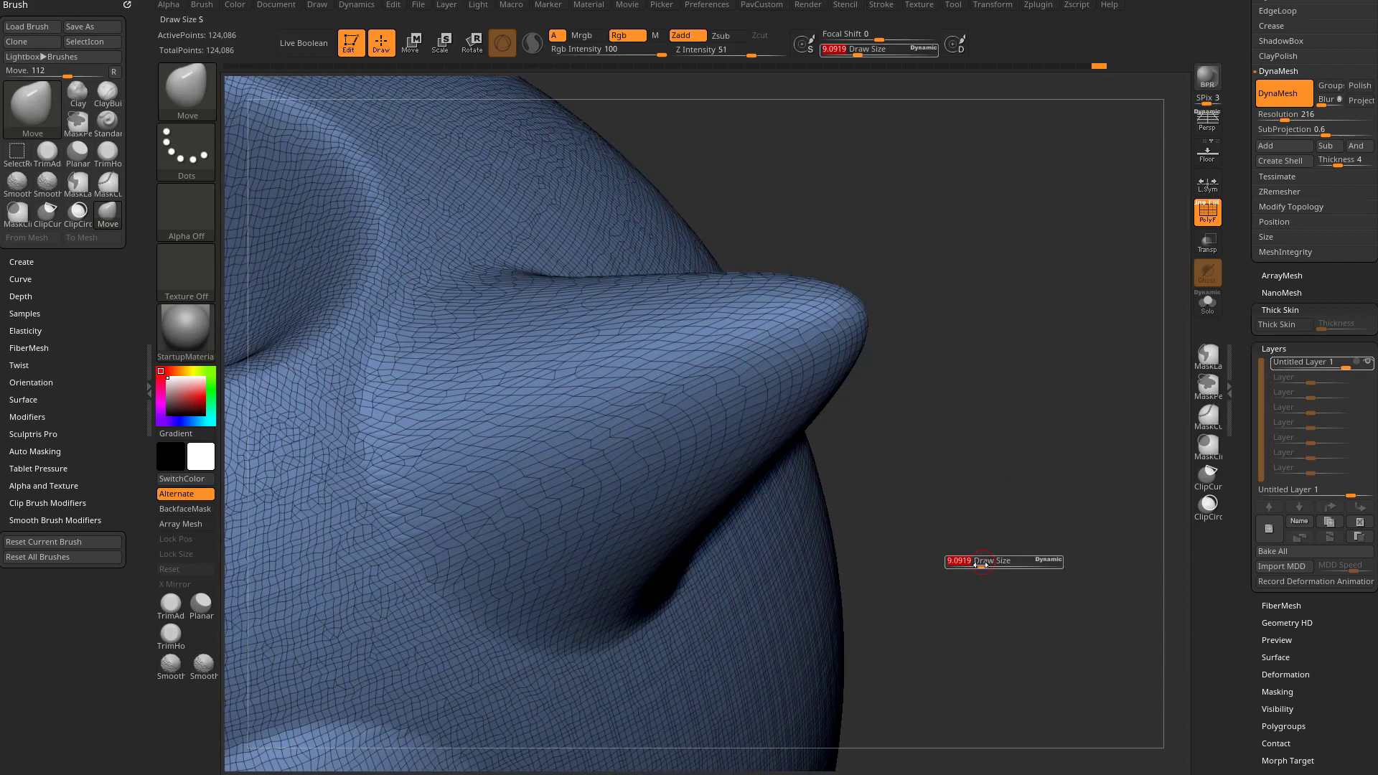
pyautogui.press('s')
pyautogui.moveTo(870, 429); pyautogui.dragTo(882, 430)
pyautogui.moveTo(1008, 473)
pyautogui.keyDown('ctrl'); pyautogui.mouseDown(button='right')
pyautogui.moveTo(948, 455)
pyautogui.moveTo(1055, 355)
pyautogui.mouseUp(button='right'); pyautogui.keyUp('ctrl')
pyautogui.click(1232, 255)
pyautogui.press('f')
pyautogui.keyDown('alt'); pyautogui.moveTo(969, 415); pyautogui.dragTo(997, 431, button='right'); pyautogui.keyUp('alt')
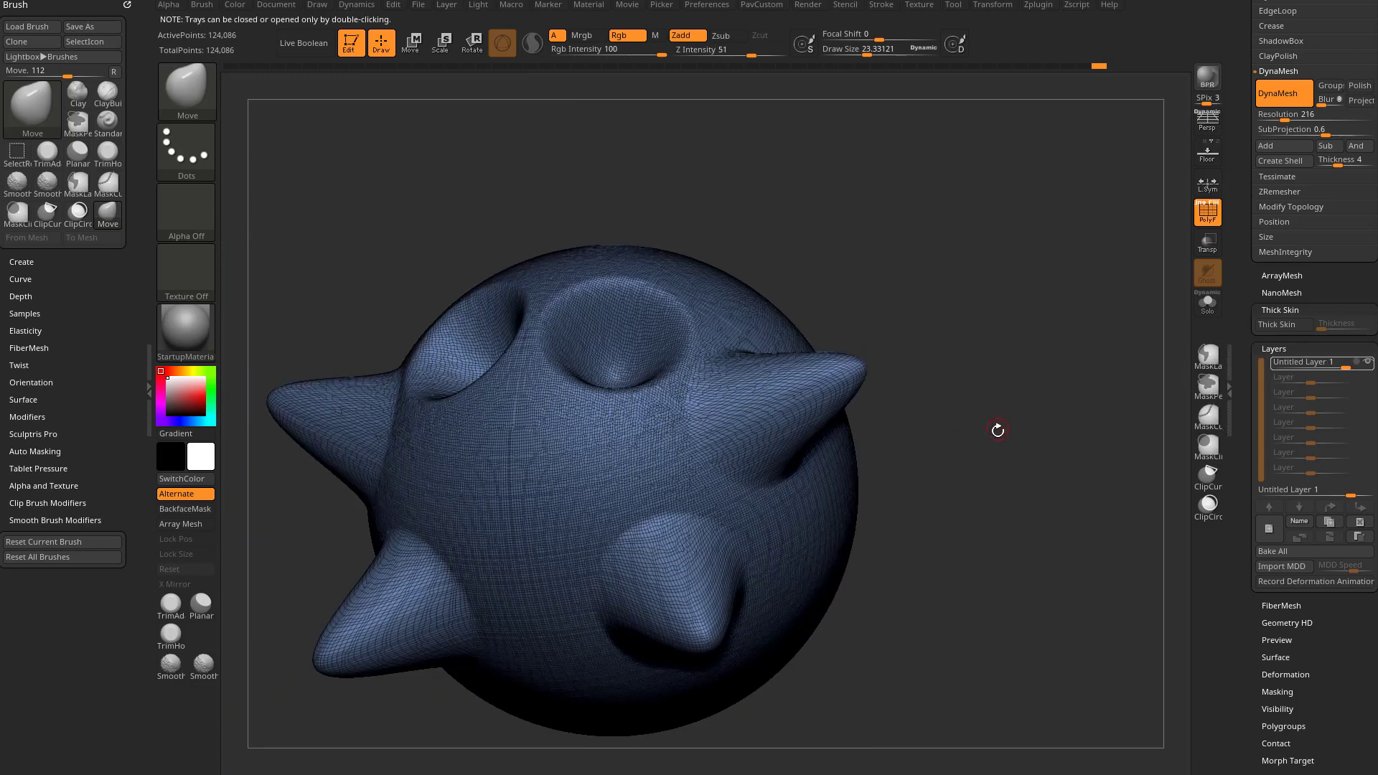
# Step: Set the draw size to about 30 and select the Standard brush
pyautogui.press('s')
pyautogui.moveTo(998, 434); pyautogui.dragTo(1003, 435)
pyautogui.press('b')
pyautogui.press('s')
pyautogui.press('t')
pyautogui.keyDown('alt'); pyautogui.moveTo(1003, 441); pyautogui.dragTo(997, 445, button='right'); pyautogui.keyUp('alt')
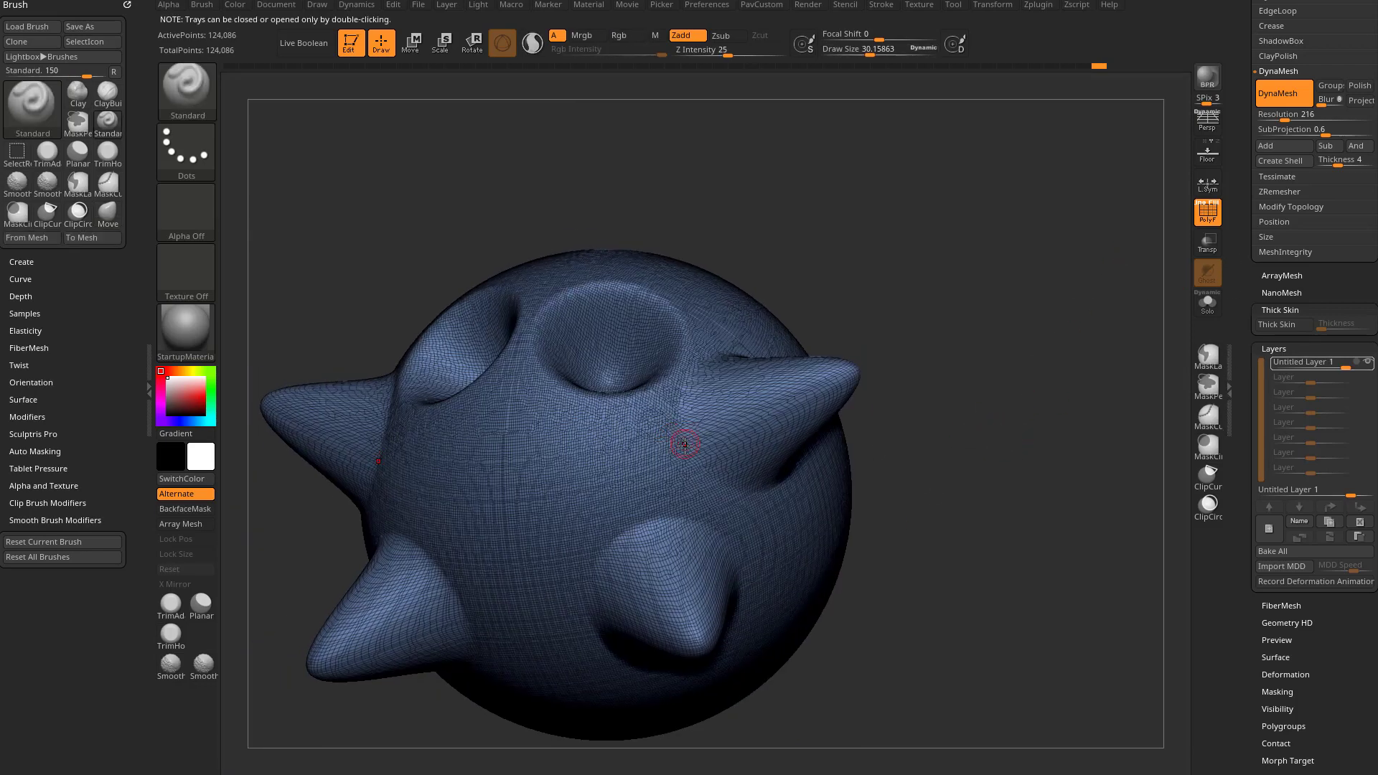
# Step: Bake all layers into the sphere with the layer's intensity at 0, and turn off the wireframe display
pyautogui.moveTo(1336, 365); pyautogui.dragTo(1311, 366)
pyautogui.keyDown('alt'); pyautogui.moveTo(1017, 509); pyautogui.dragTo(1023, 505, button='right'); pyautogui.keyUp('alt')
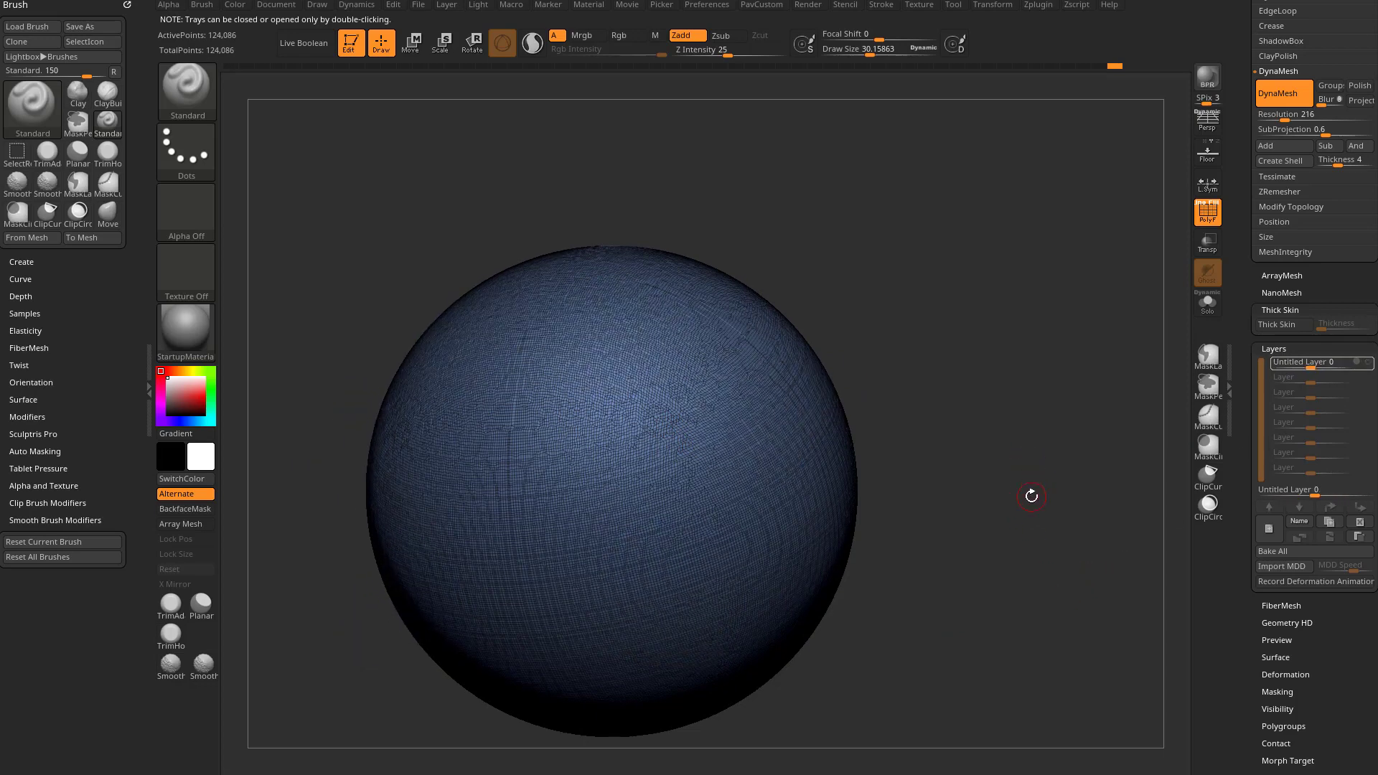
pyautogui.click(1263, 554)
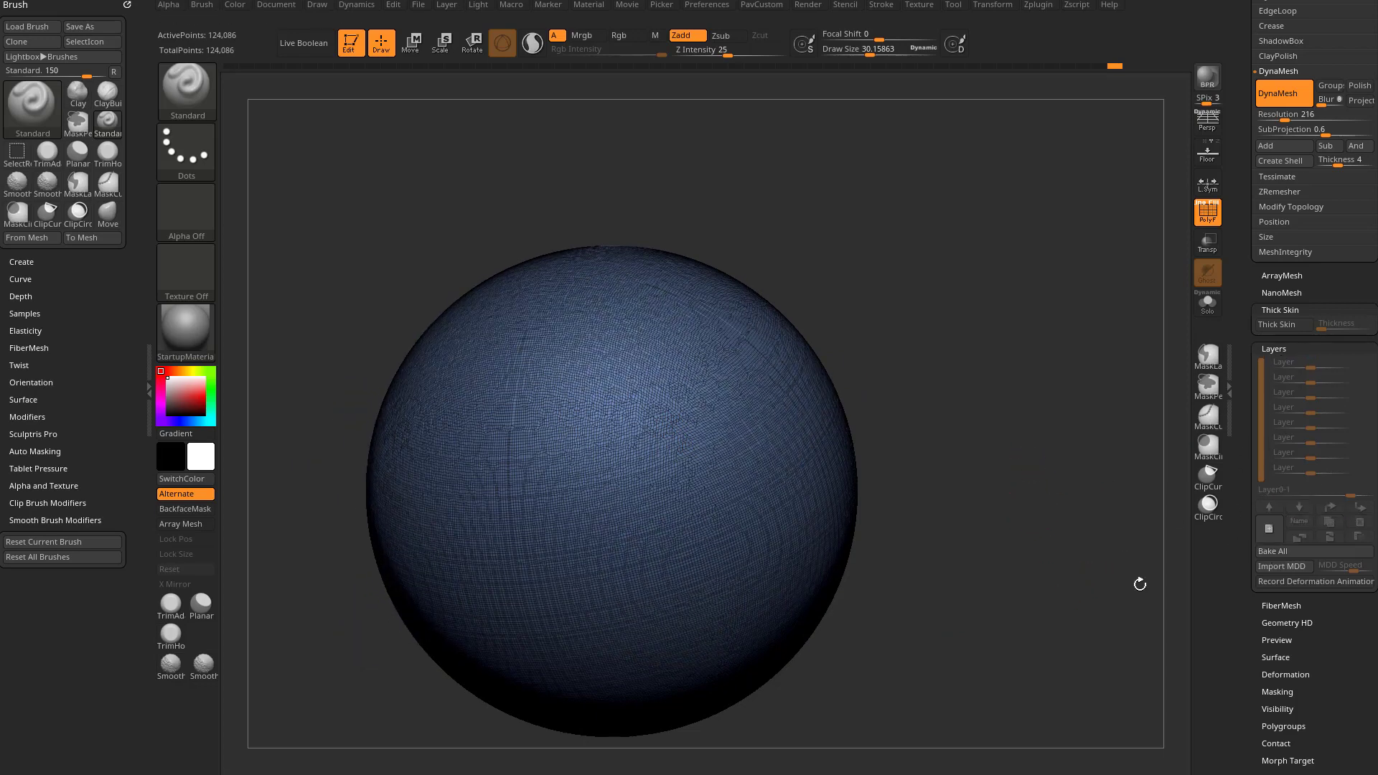
pyautogui.moveTo(1247, 538); pyautogui.dragTo(1251, 451)
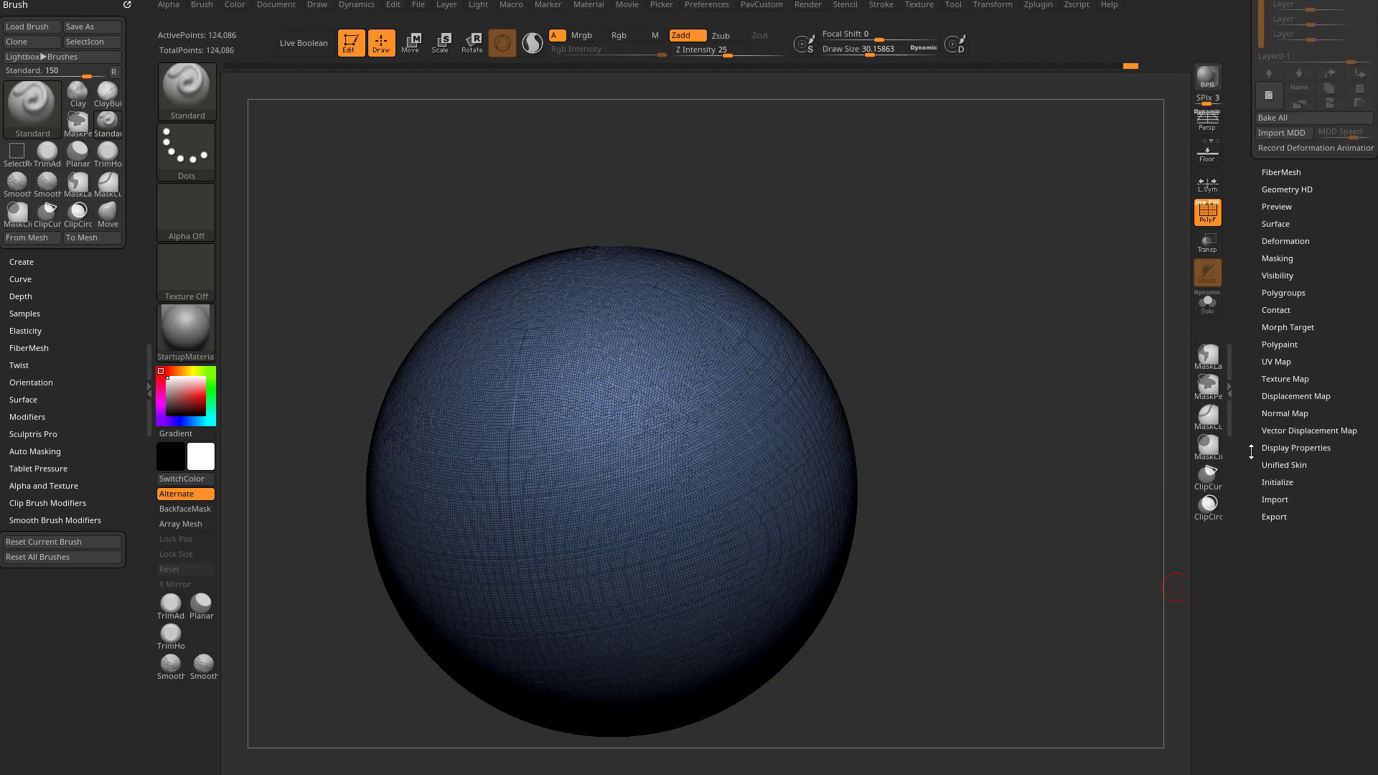
pyautogui.hotkey('shift', 'f')
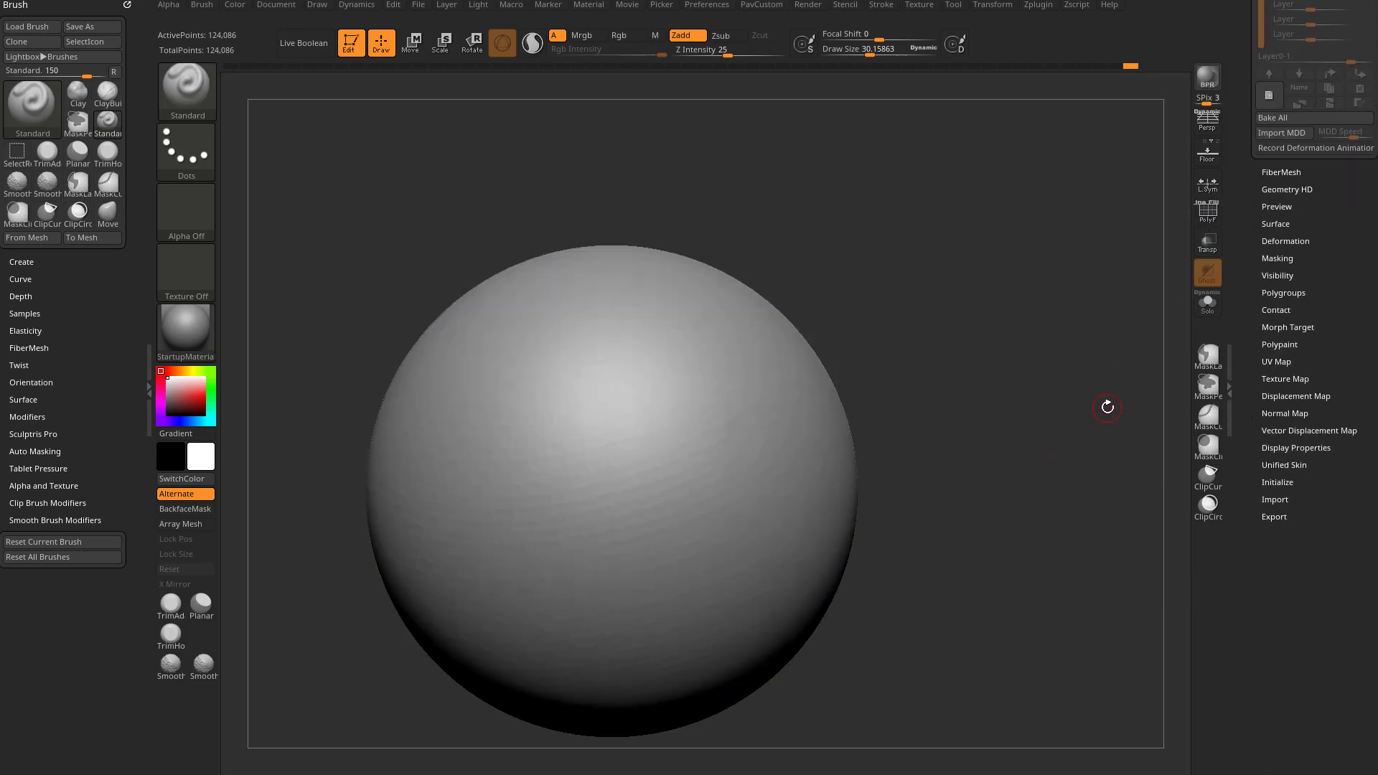
# Step: Store a morph target of the smooth sphere and set the draw size to about 104
pyautogui.click(1285, 328)
pyautogui.moveTo(1095, 428)
pyautogui.mouseDown()
pyautogui.moveTo(1048, 455)
pyautogui.moveTo(1062, 474)
pyautogui.moveTo(1049, 497)
pyautogui.mouseUp()
pyautogui.press('s')
pyautogui.click(1284, 344)
pyautogui.press('s')
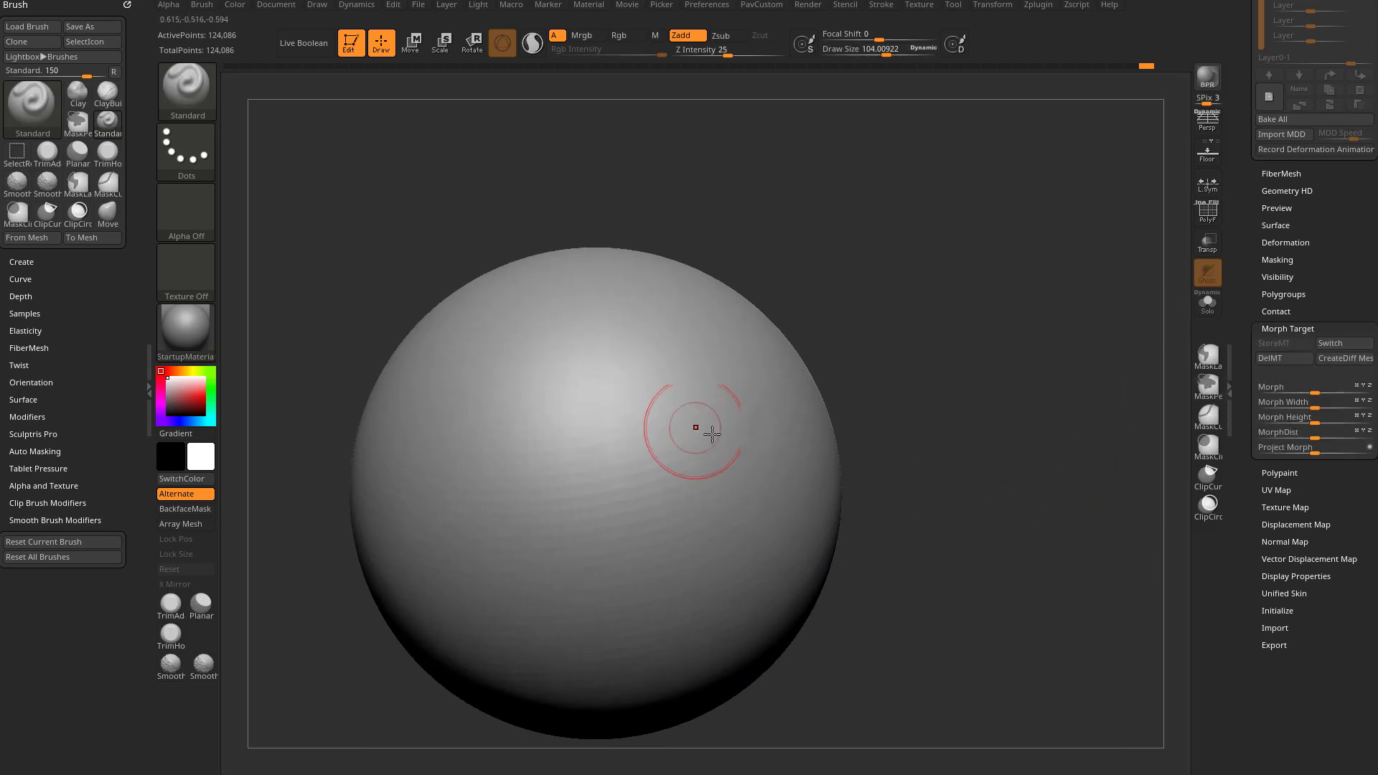
# Step: Pull a mirrored pair of spikes out of the sphere's upper sides with the Move brush and push a pair of hollows in below them
pyautogui.keyDown('alt'); pyautogui.moveTo(931, 490); pyautogui.dragTo(944, 498); pyautogui.keyUp('alt')
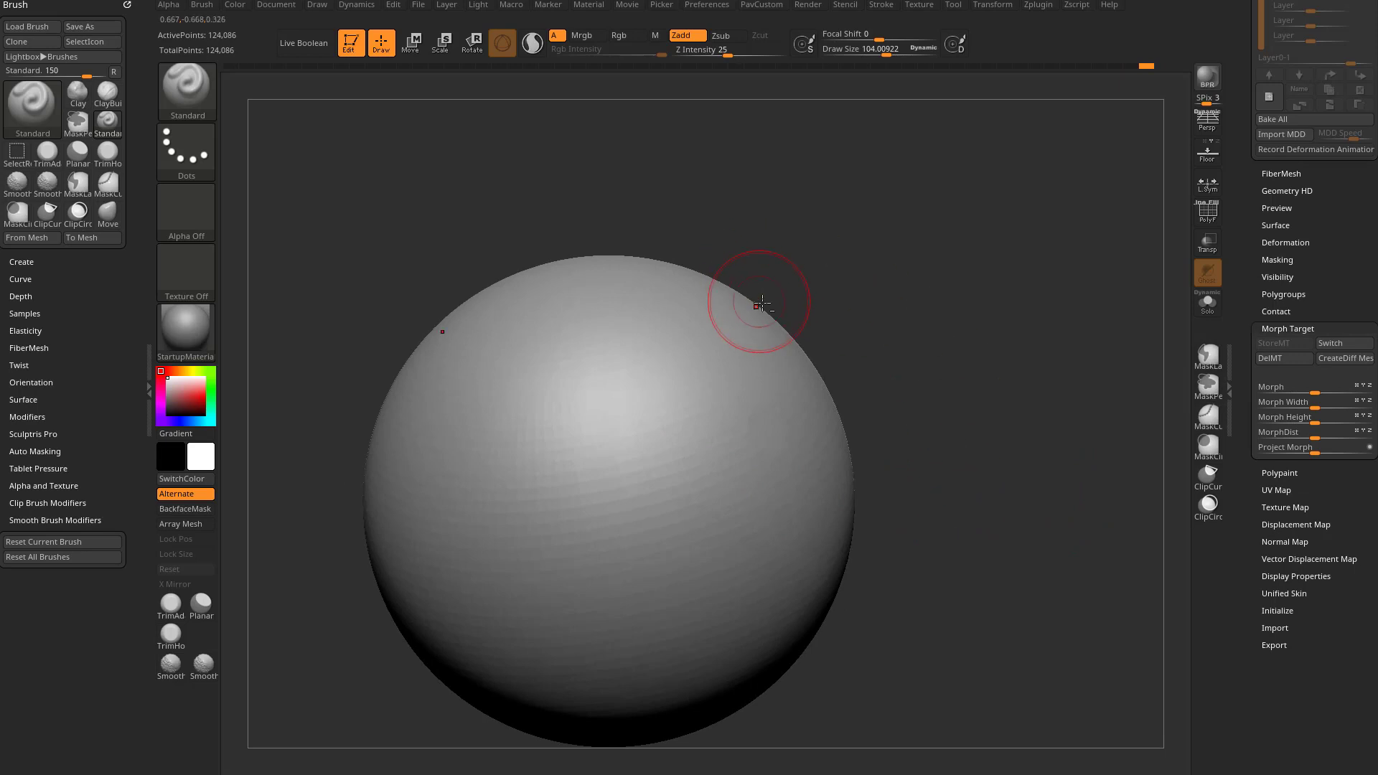
pyautogui.press('b')
pyautogui.press('m')
pyautogui.press('v')
pyautogui.moveTo(739, 364); pyautogui.dragTo(779, 328)
pyautogui.moveTo(863, 271); pyautogui.dragTo(866, 268)
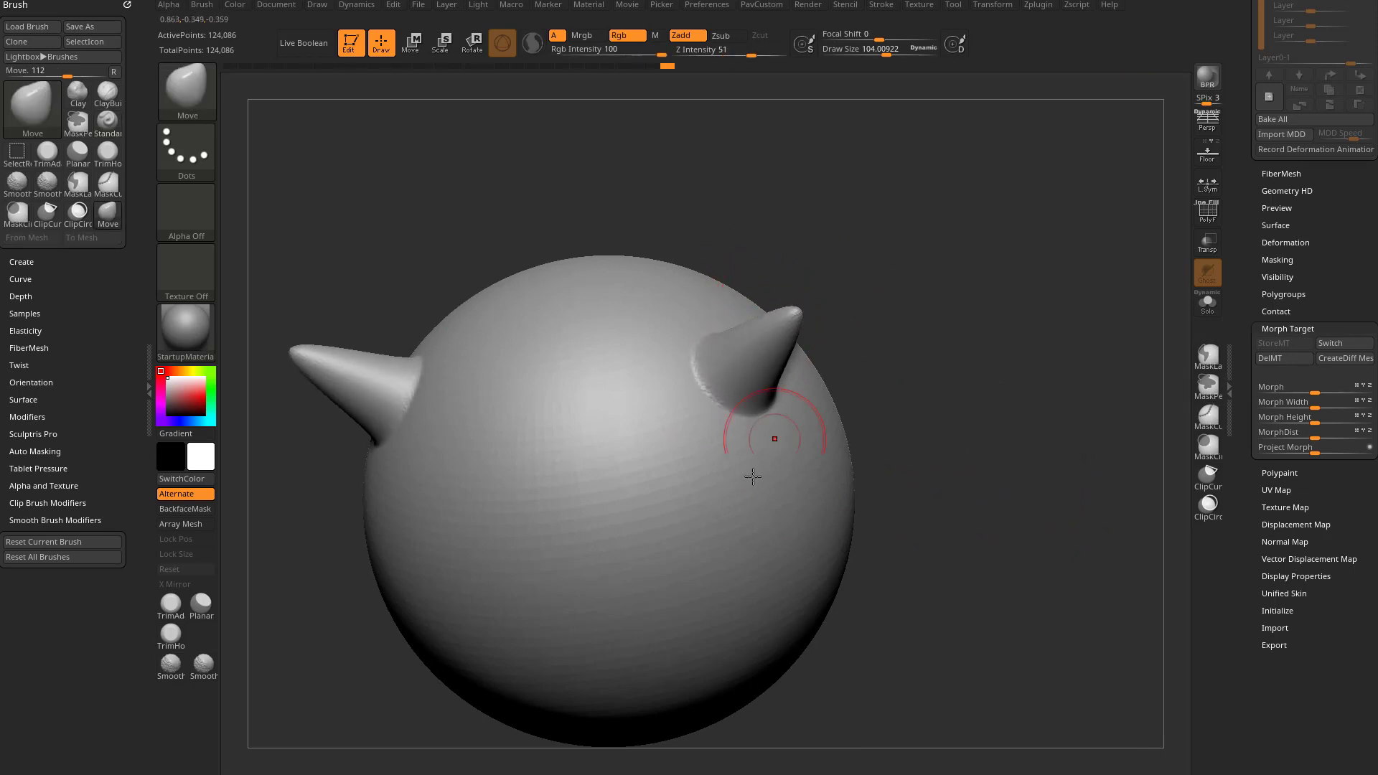
pyautogui.moveTo(740, 497)
pyautogui.mouseDown()
pyautogui.moveTo(603, 545)
pyautogui.moveTo(604, 513)
pyautogui.mouseUp()
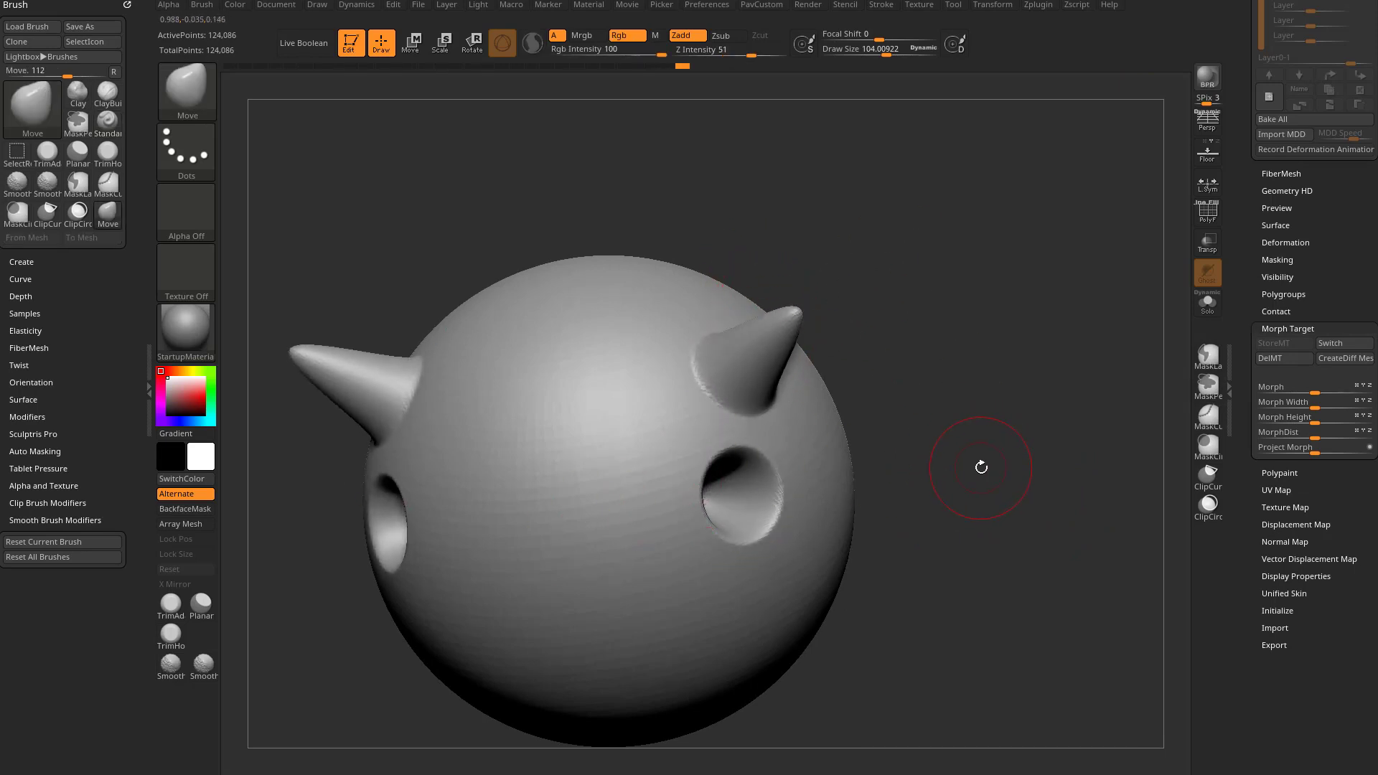
pyautogui.moveTo(981, 467); pyautogui.dragTo(1056, 456)
# Step: Try out the Morph amount for the stored target and leave it at 0
pyautogui.moveTo(1320, 392)
pyautogui.mouseDown()
pyautogui.moveTo(1372, 399)
pyautogui.moveTo(1257, 397)
pyautogui.moveTo(1315, 399)
pyautogui.mouseUp()
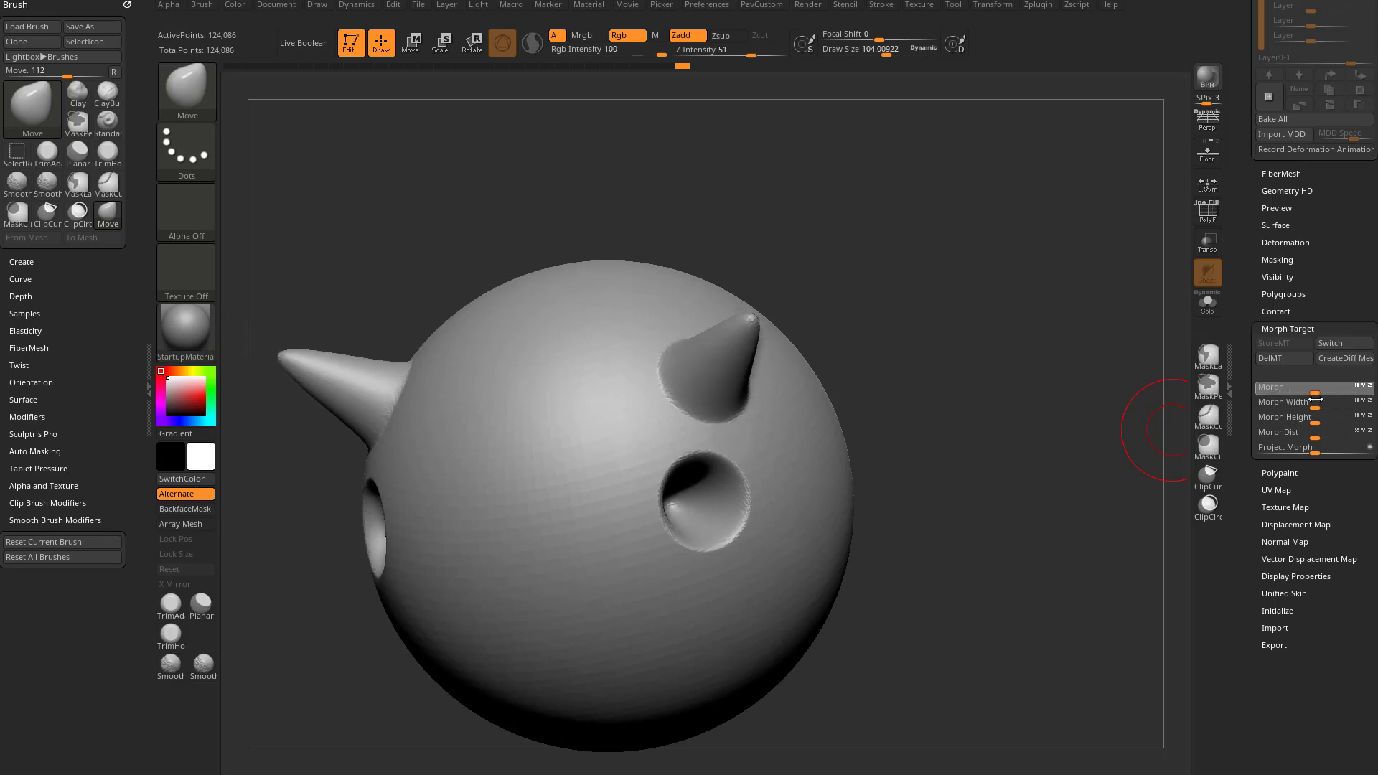
pyautogui.click(1316, 400)
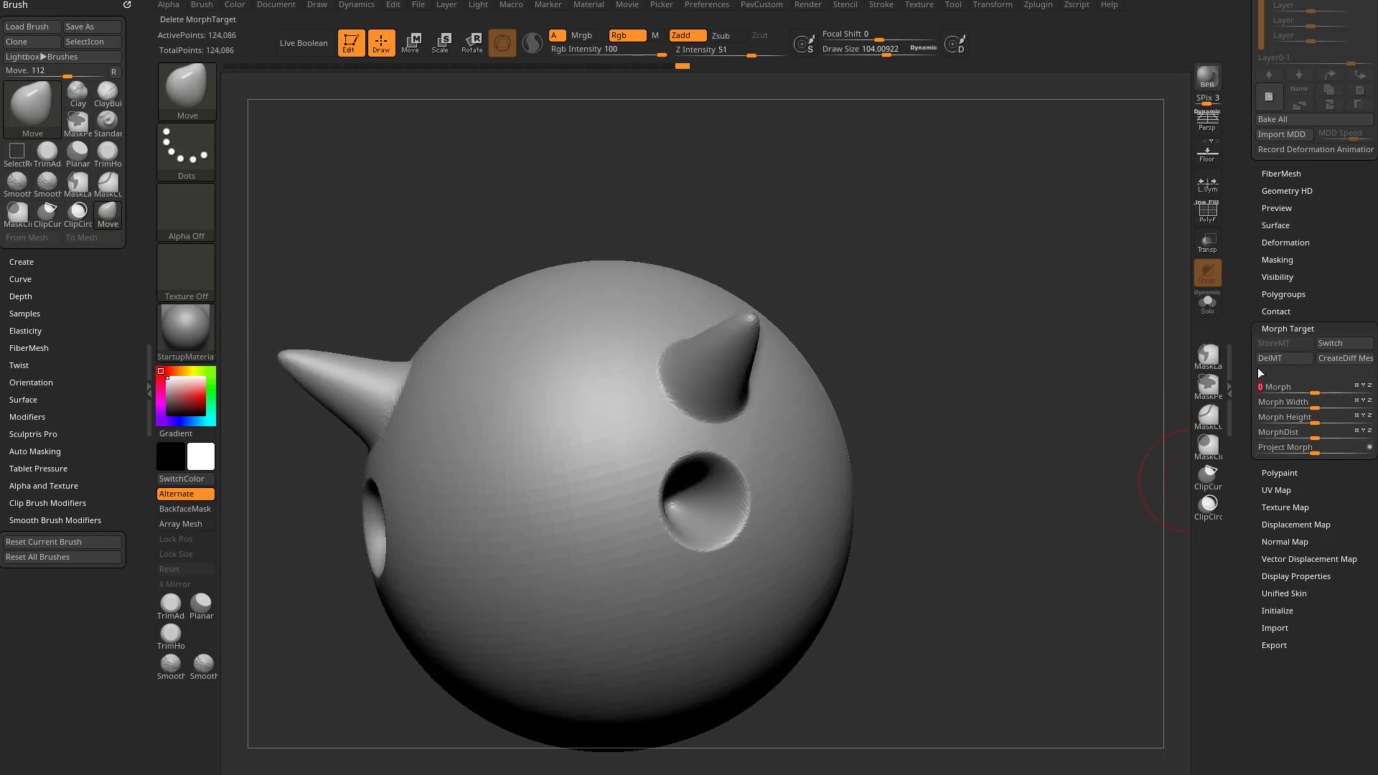
pyautogui.moveTo(1092, 432); pyautogui.dragTo(1059, 458)
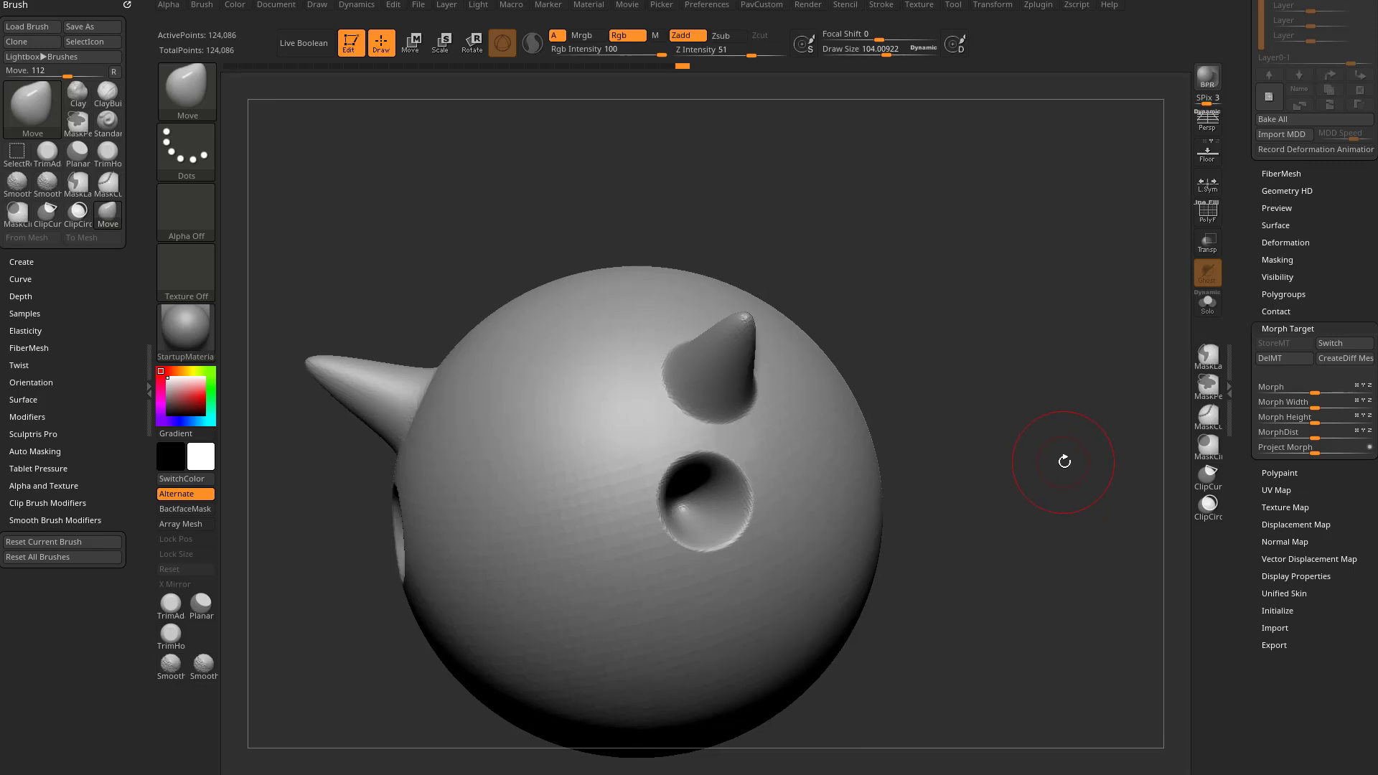
# Step: Brush over the hollow and the spike with the Morph brush at a draw size of about 155
pyautogui.moveTo(986, 420)
pyautogui.mouseDown()
pyautogui.moveTo(1005, 431)
pyautogui.moveTo(951, 427)
pyautogui.mouseUp()
pyautogui.press('b')
pyautogui.press('m')
pyautogui.press('o')
pyautogui.press('s')
pyautogui.moveTo(867, 479); pyautogui.dragTo(874, 479)
pyautogui.moveTo(732, 508)
pyautogui.mouseDown()
pyautogui.moveTo(726, 496)
pyautogui.moveTo(751, 513)
pyautogui.moveTo(678, 474)
pyautogui.moveTo(721, 467)
pyautogui.moveTo(668, 546)
pyautogui.moveTo(699, 534)
pyautogui.moveTo(699, 478)
pyautogui.mouseUp()
pyautogui.moveTo(692, 527)
pyautogui.mouseDown()
pyautogui.moveTo(658, 517)
pyautogui.moveTo(701, 517)
pyautogui.mouseUp()
pyautogui.moveTo(895, 423); pyautogui.dragTo(948, 471)
pyautogui.moveTo(733, 359)
pyautogui.mouseDown()
pyautogui.moveTo(726, 337)
pyautogui.moveTo(720, 387)
pyautogui.moveTo(742, 336)
pyautogui.moveTo(779, 339)
pyautogui.mouseUp()
# Step: Undo the Morph brush strokes, set the draw size to about 78 and switch the sphere to its stored morph target
pyautogui.hotkey('ctrl', 'z')
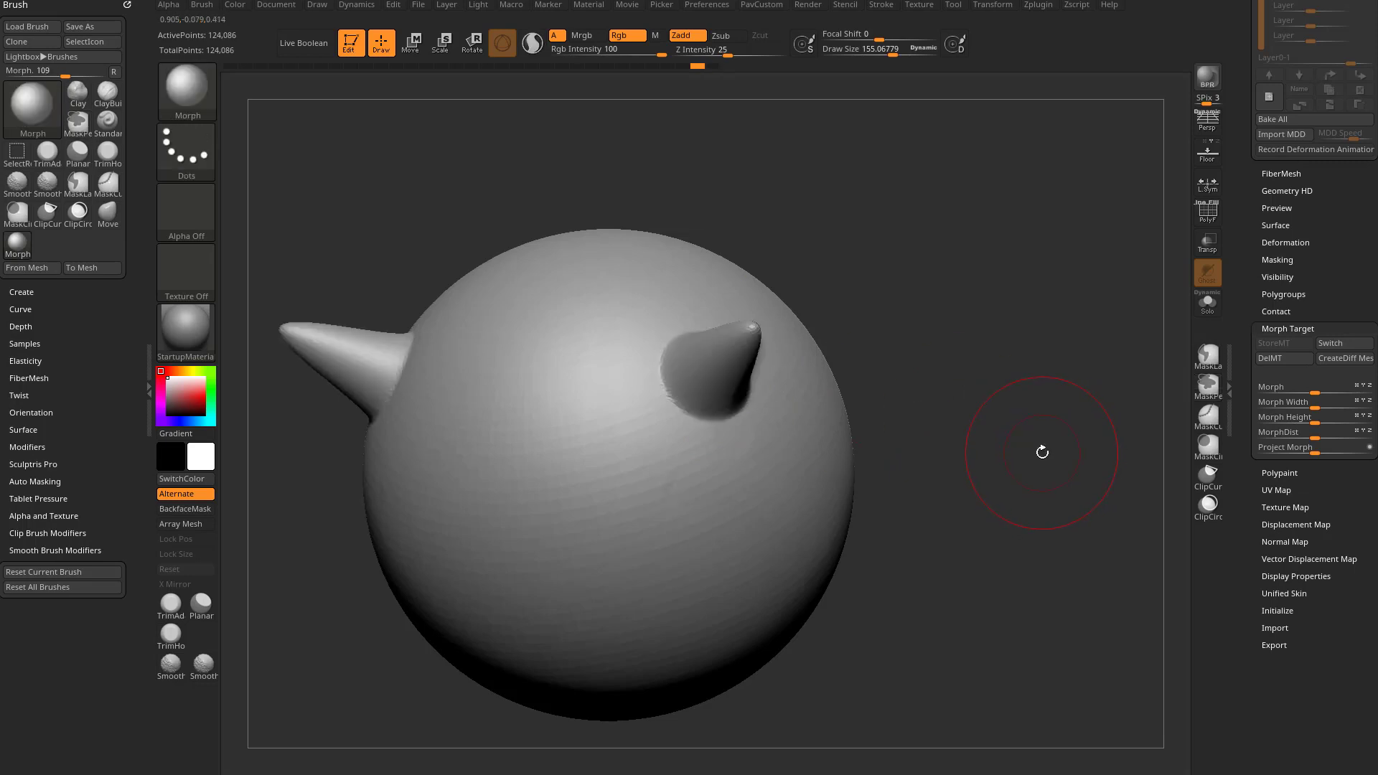
pyautogui.hotkey('ctrl', 'z')
pyautogui.press('s')
pyautogui.moveTo(1037, 456); pyautogui.dragTo(1029, 452)
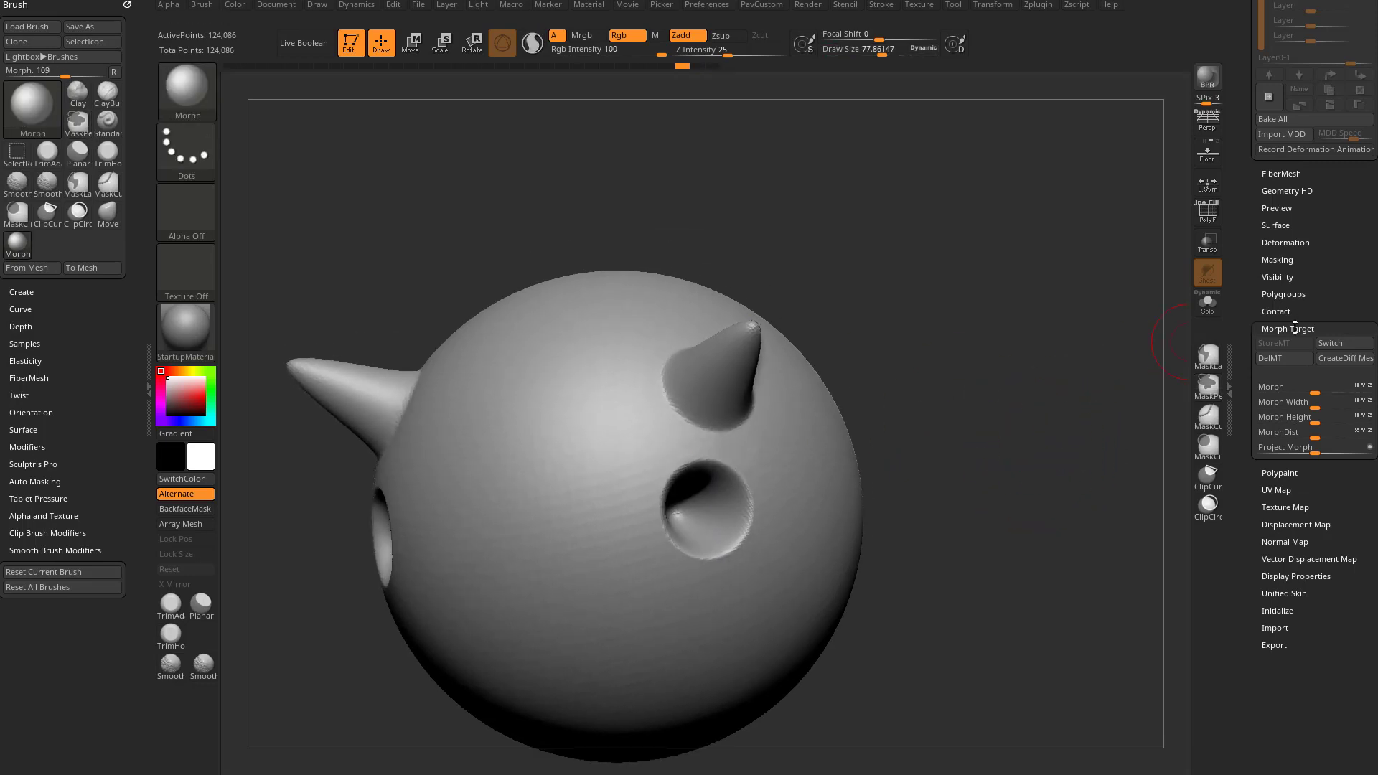
pyautogui.click(1332, 343)
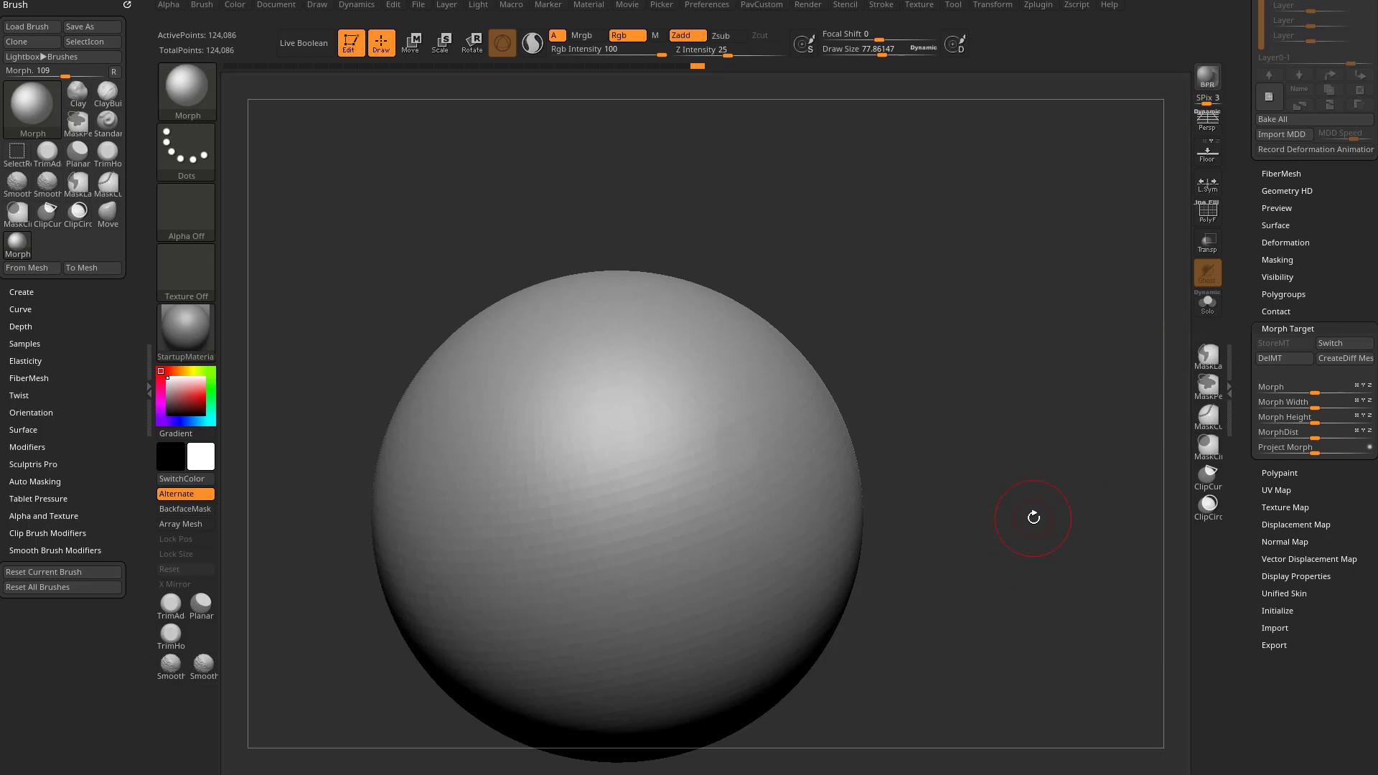
# Step: Paint the spike and the hollow back onto the smooth sphere with the Morph brush at a draw size of about 155
pyautogui.press('b')
pyautogui.press('m')
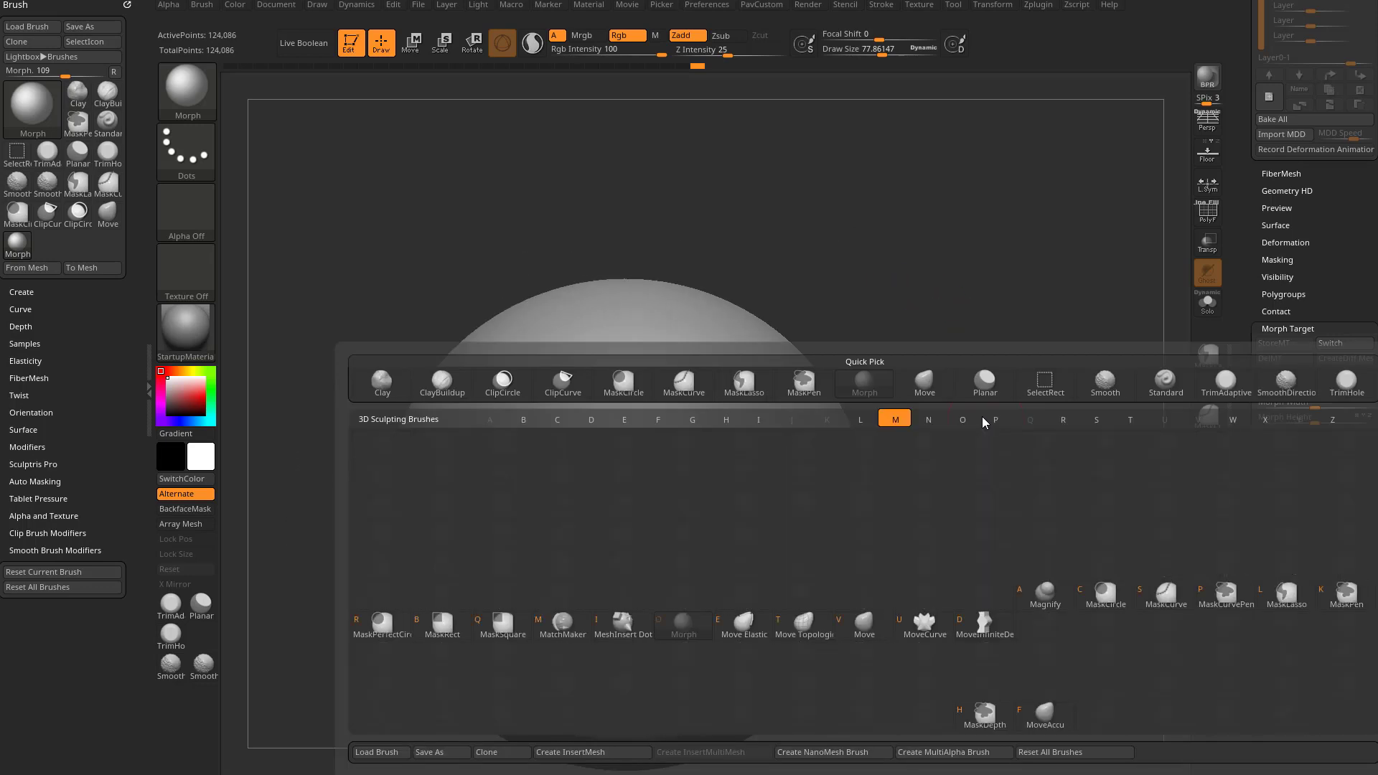
pyautogui.press('o')
pyautogui.moveTo(975, 443); pyautogui.dragTo(952, 455)
pyautogui.press('s')
pyautogui.moveTo(948, 457); pyautogui.dragTo(960, 458)
pyautogui.moveTo(675, 499)
pyautogui.mouseDown()
pyautogui.moveTo(673, 487)
pyautogui.moveTo(708, 481)
pyautogui.mouseUp()
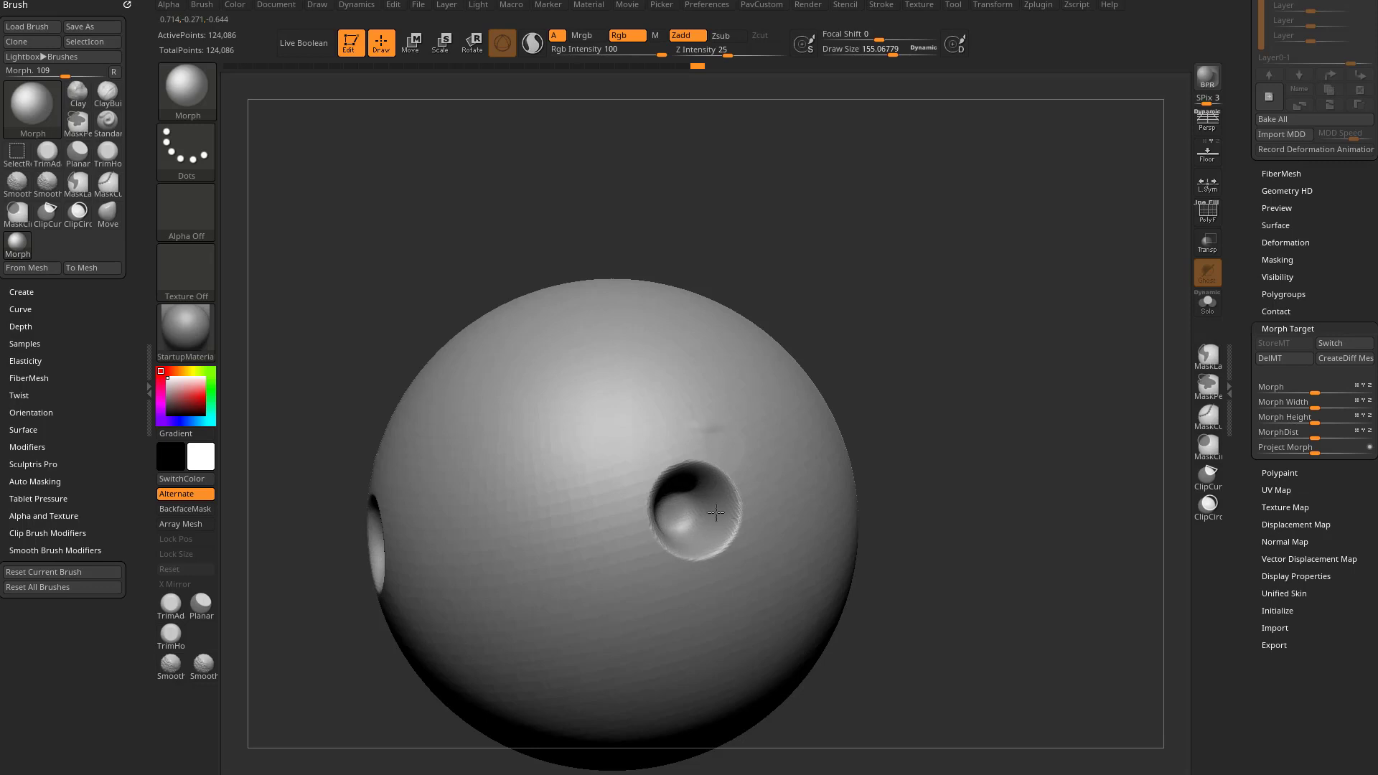
pyautogui.moveTo(909, 364); pyautogui.dragTo(870, 409)
pyautogui.moveTo(686, 406)
pyautogui.mouseDown()
pyautogui.moveTo(671, 428)
pyautogui.moveTo(702, 412)
pyautogui.moveTo(678, 431)
pyautogui.mouseUp()
pyautogui.moveTo(687, 552); pyautogui.dragTo(667, 558)
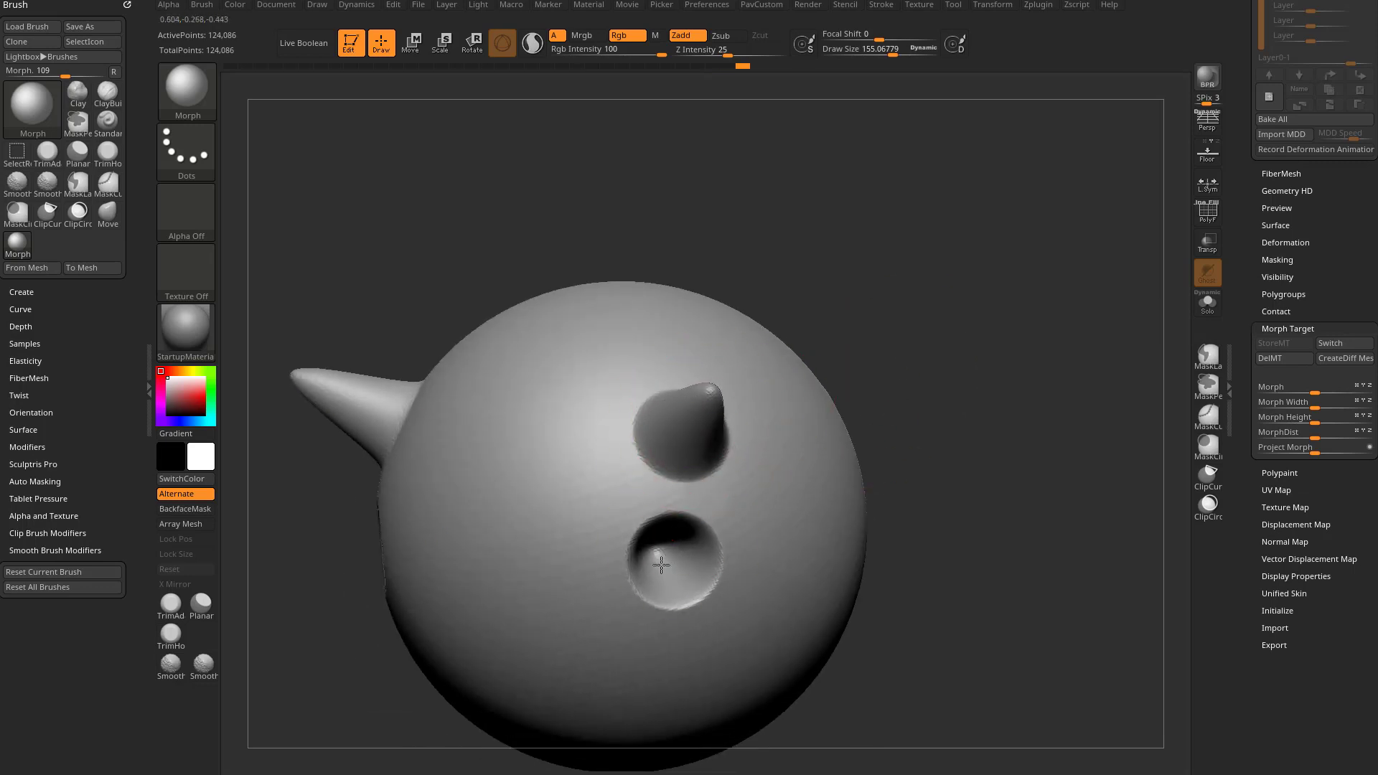
# Step: Undo the Morph brush strokes, and replace the stored morph target with the smooth sphere
pyautogui.moveTo(883, 420)
pyautogui.mouseDown()
pyautogui.moveTo(1000, 446)
pyautogui.moveTo(988, 496)
pyautogui.mouseUp()
pyautogui.press('ctrl')
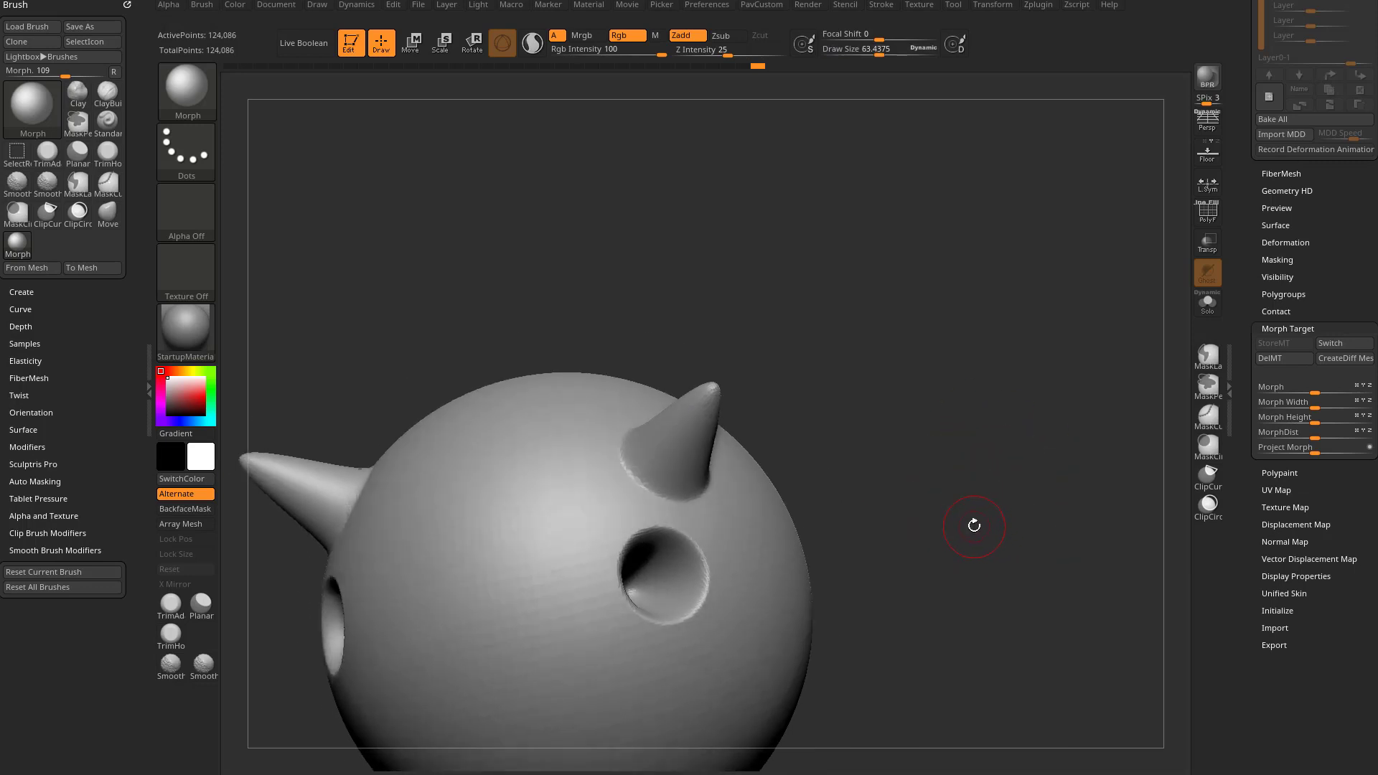
pyautogui.hotkey('ctrl', 'z')
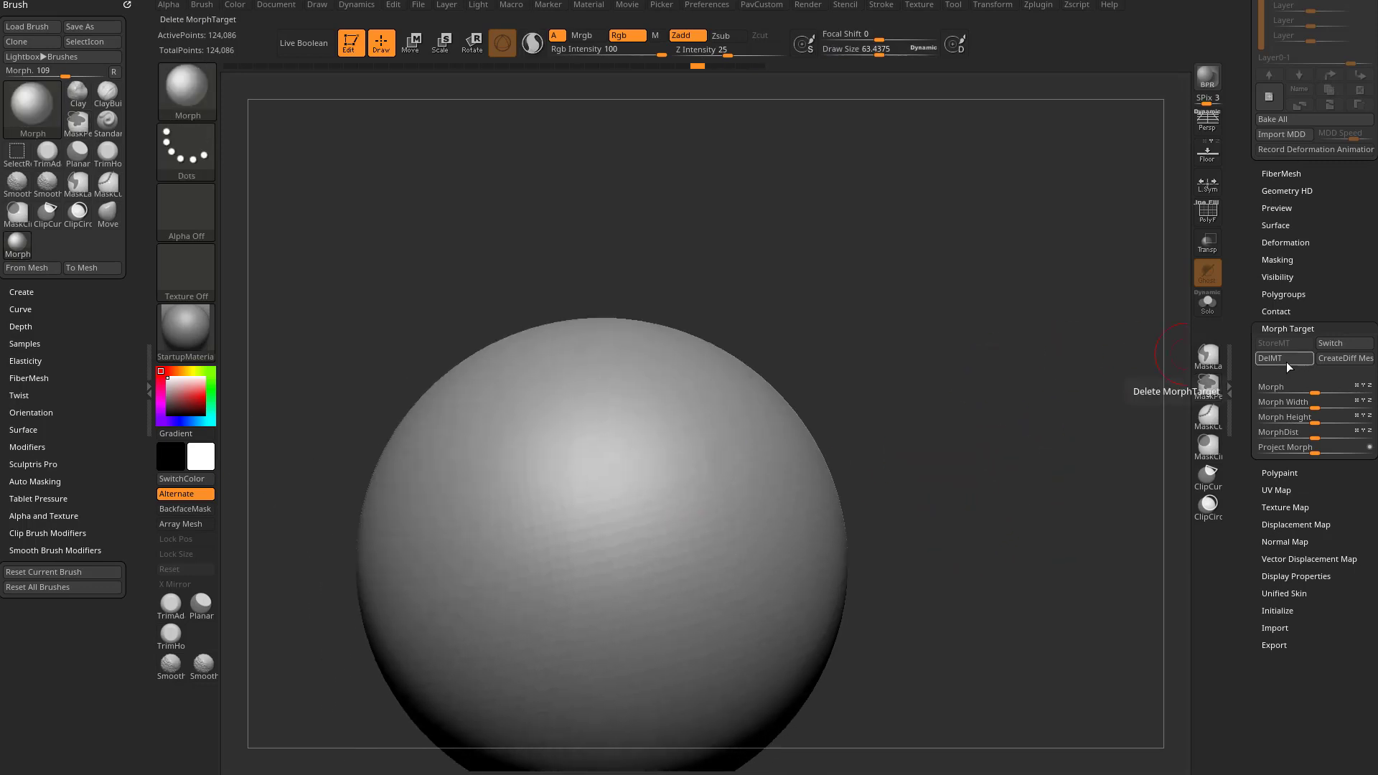
pyautogui.click(1286, 361)
pyautogui.click(1285, 343)
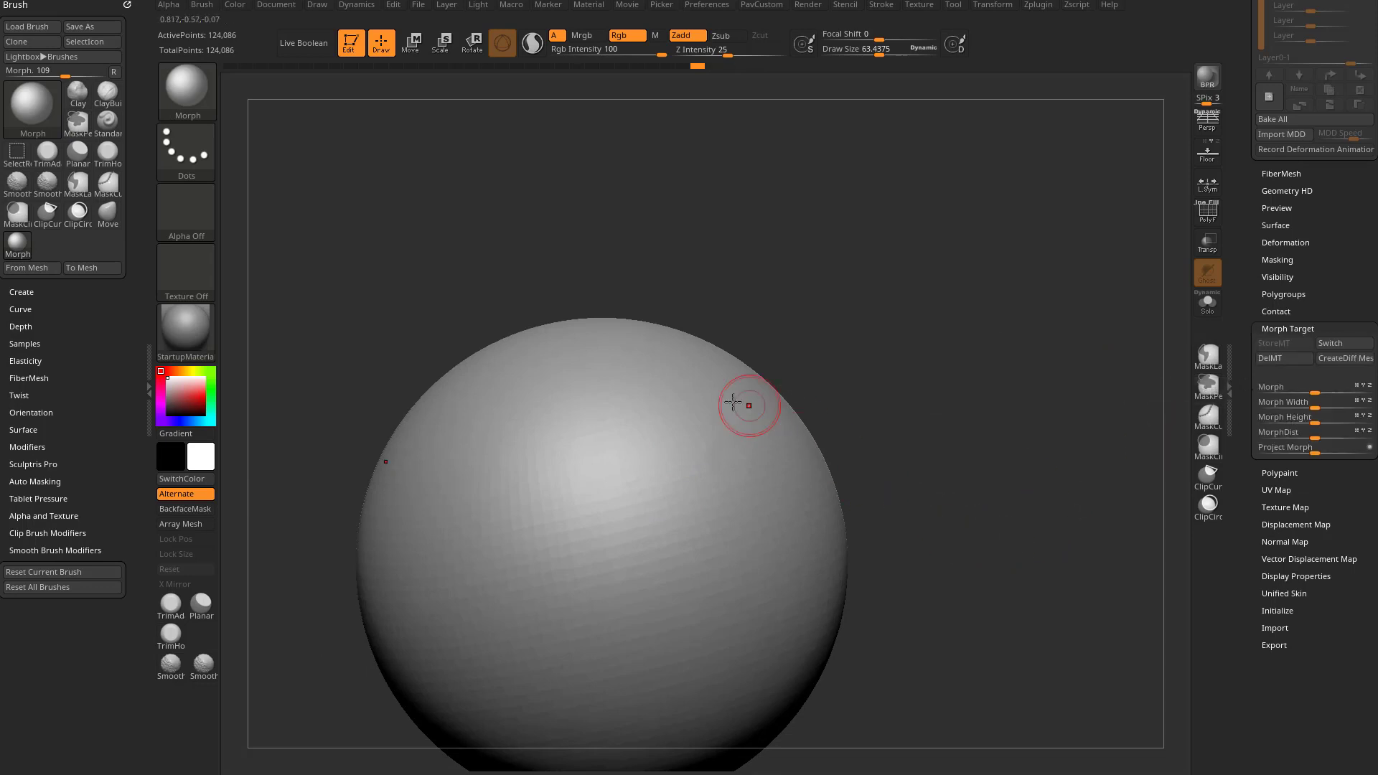
# Step: Pull a small pair of spikes out of the sphere with the Move brush and push a pair of small hollows in below them
pyautogui.press('b')
pyautogui.press('m')
pyautogui.press('v')
pyautogui.keyDown('alt'); pyautogui.moveTo(702, 412); pyautogui.dragTo(797, 342); pyautogui.keyUp('alt')
pyautogui.keyDown('alt'); pyautogui.moveTo(712, 502); pyautogui.dragTo(618, 556); pyautogui.keyUp('alt')
# Step: Pull a larger pair of spikes out beside the small ones at a draw size of about 125, and reduce the draw size to about 48
pyautogui.moveTo(991, 490)
pyautogui.keyDown('alt'); pyautogui.mouseDown()
pyautogui.moveTo(966, 481)
pyautogui.moveTo(943, 506)
pyautogui.mouseUp(); pyautogui.keyUp('alt')
pyautogui.press('s')
pyautogui.moveTo(881, 445); pyautogui.dragTo(891, 445)
pyautogui.moveTo(810, 468); pyautogui.dragTo(854, 402)
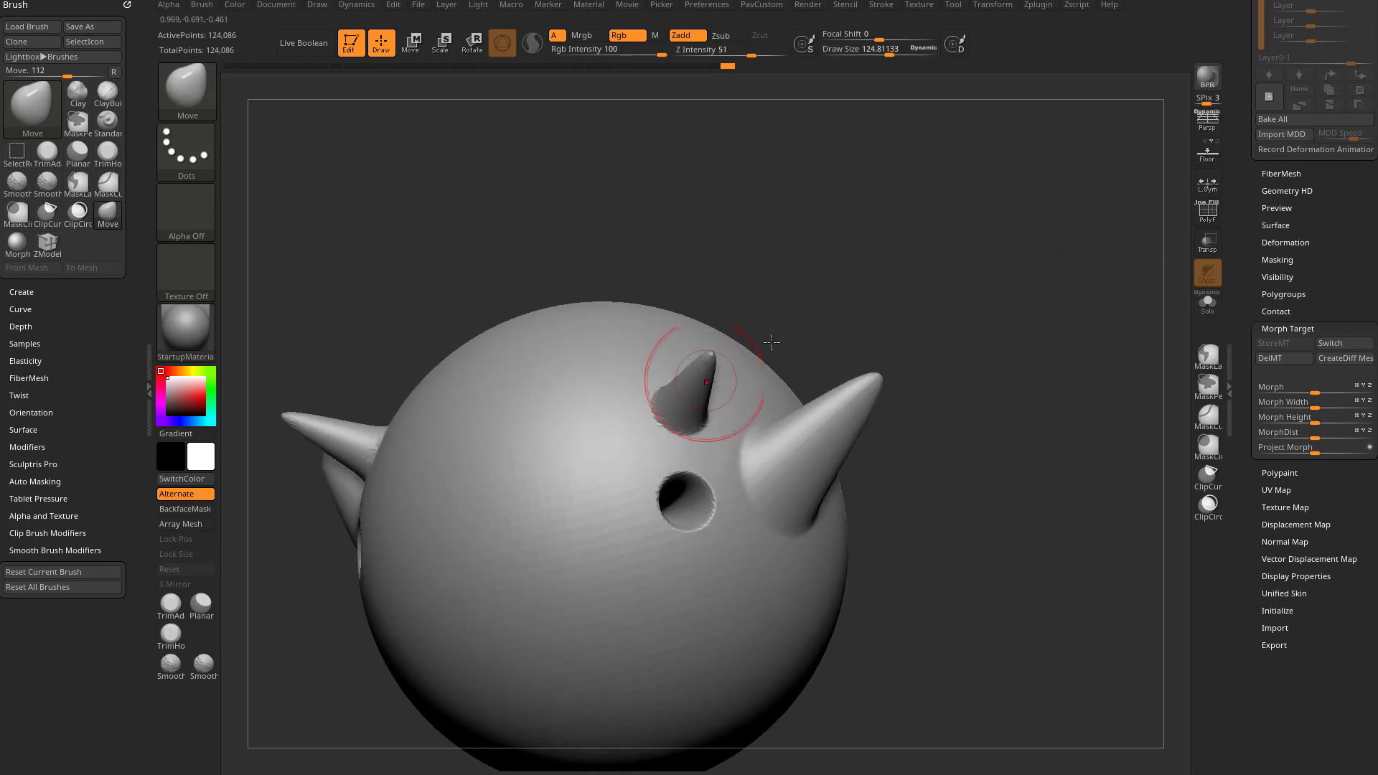
pyautogui.press('[')
pyautogui.press('[')
# Step: Turn on the wireframe display and remesh the spiked sphere with DynaMesh
pyautogui.moveTo(972, 468)
pyautogui.mouseDown()
pyautogui.moveTo(889, 398)
pyautogui.moveTo(984, 506)
pyautogui.mouseUp()
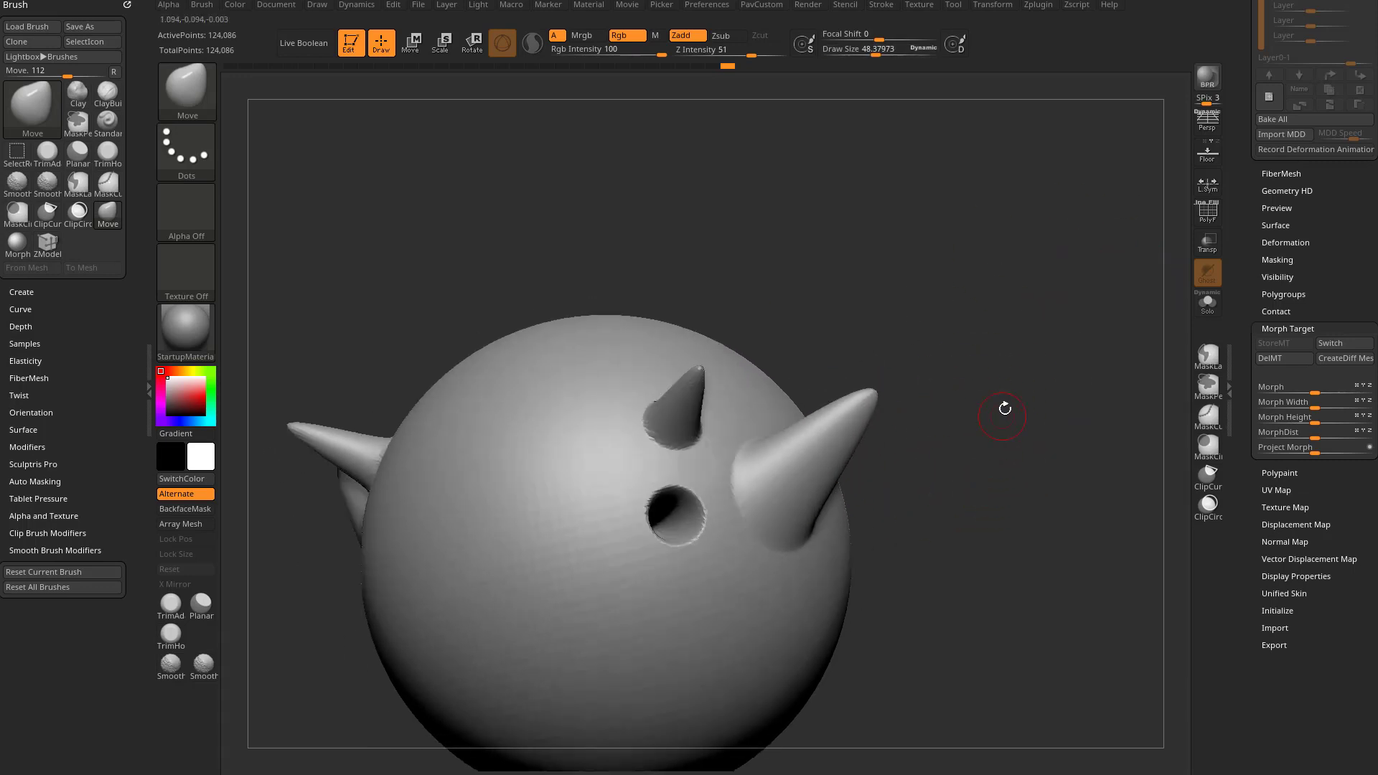
pyautogui.hotkey('shift', 'f')
pyautogui.moveTo(1061, 369); pyautogui.dragTo(935, 441)
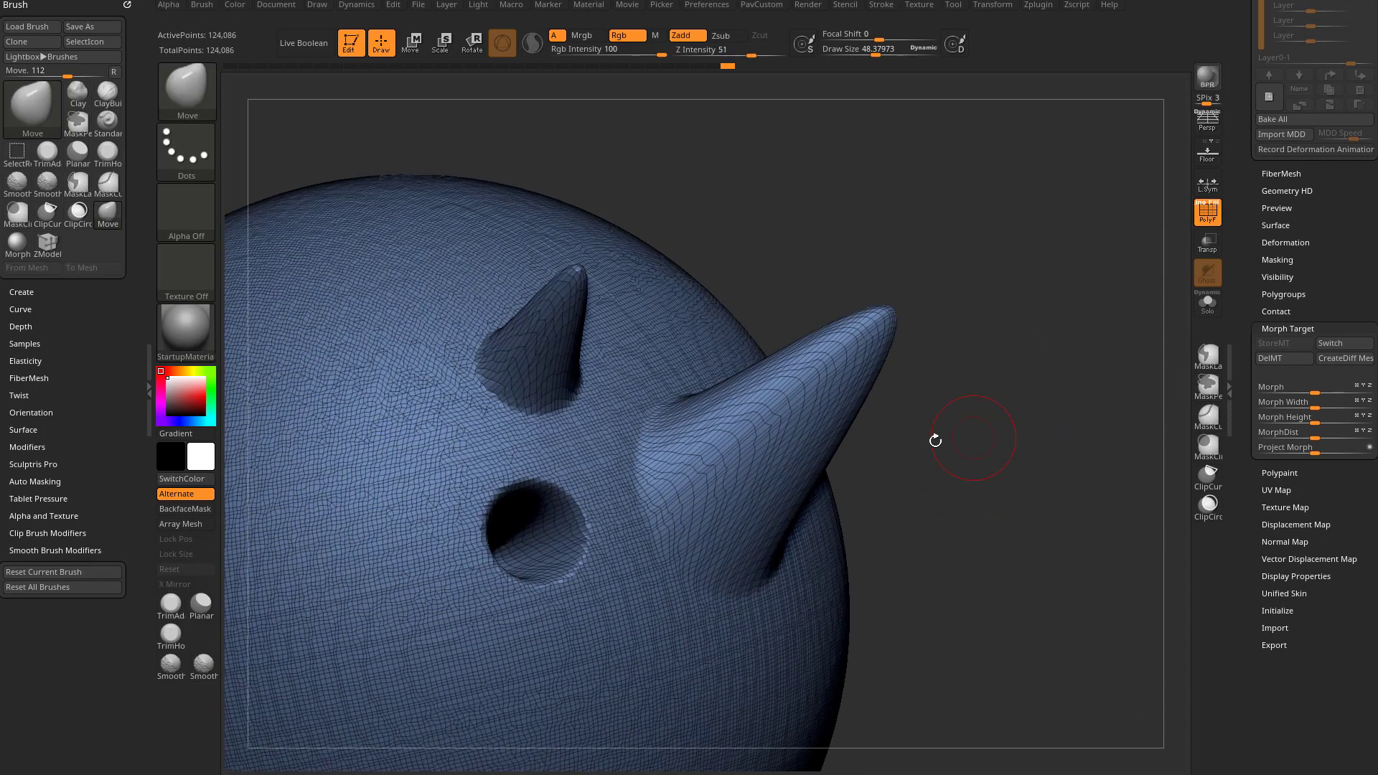
pyautogui.keyDown('ctrl'); pyautogui.moveTo(1000, 347); pyautogui.dragTo(1053, 415); pyautogui.keyUp('ctrl')
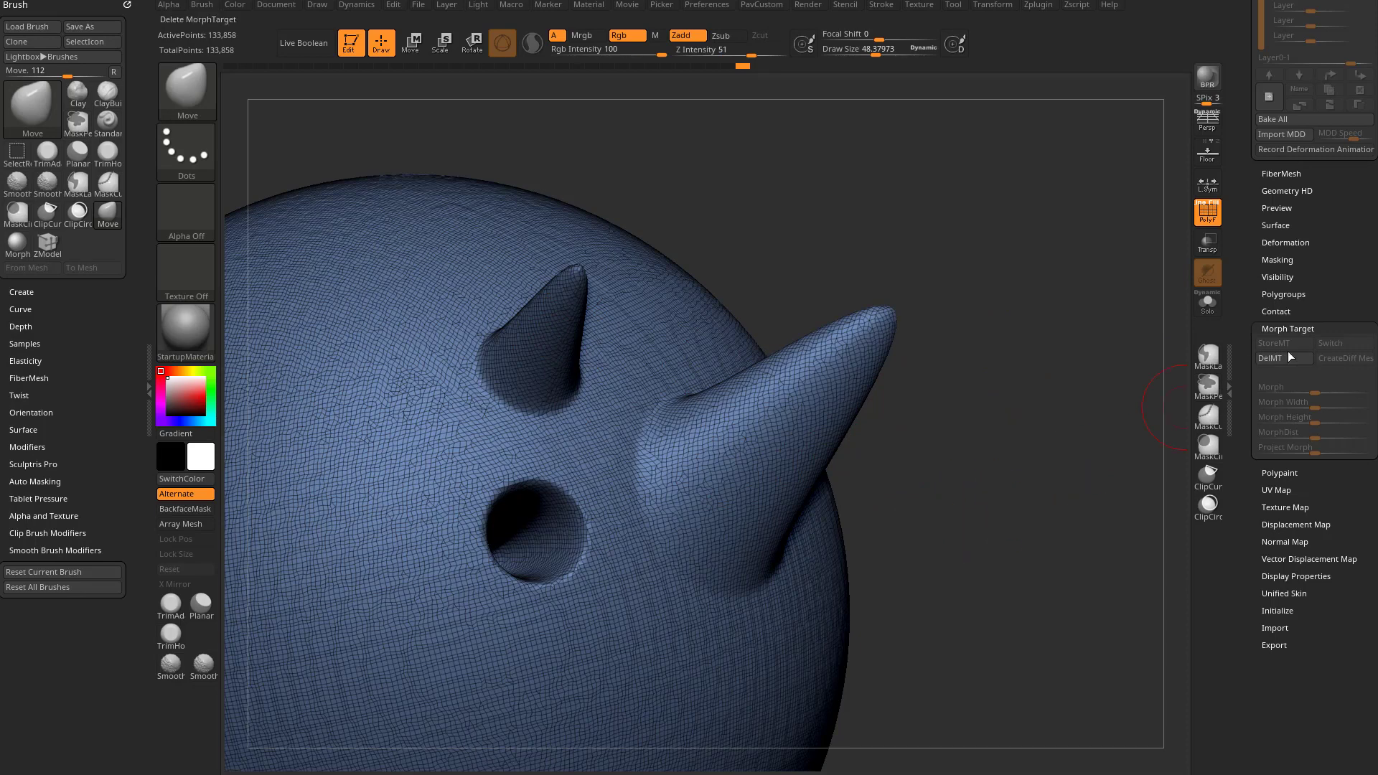
# Step: Examine the remeshed wireframe around the large spike and hollow, with the draw size reduced to about 27
pyautogui.moveTo(987, 470); pyautogui.dragTo(1025, 467)
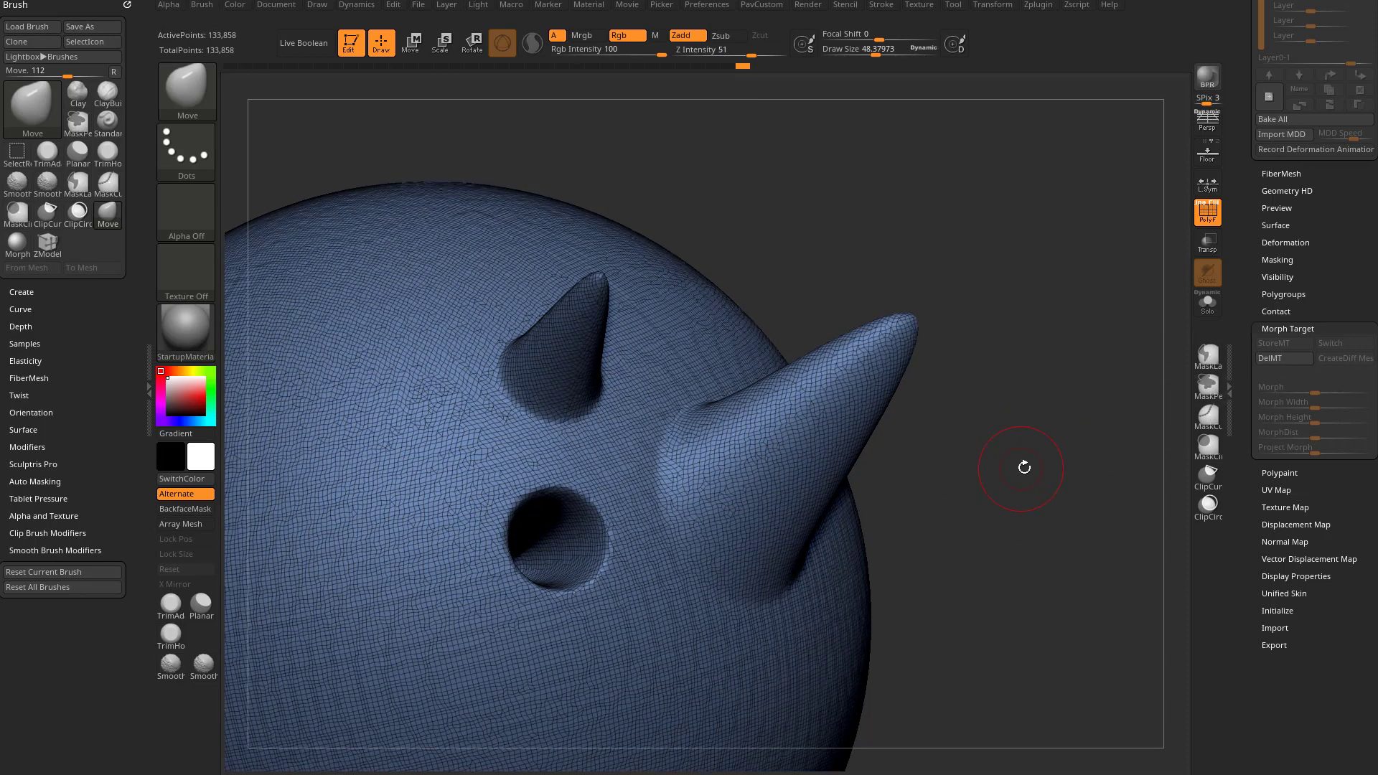
pyautogui.press('s')
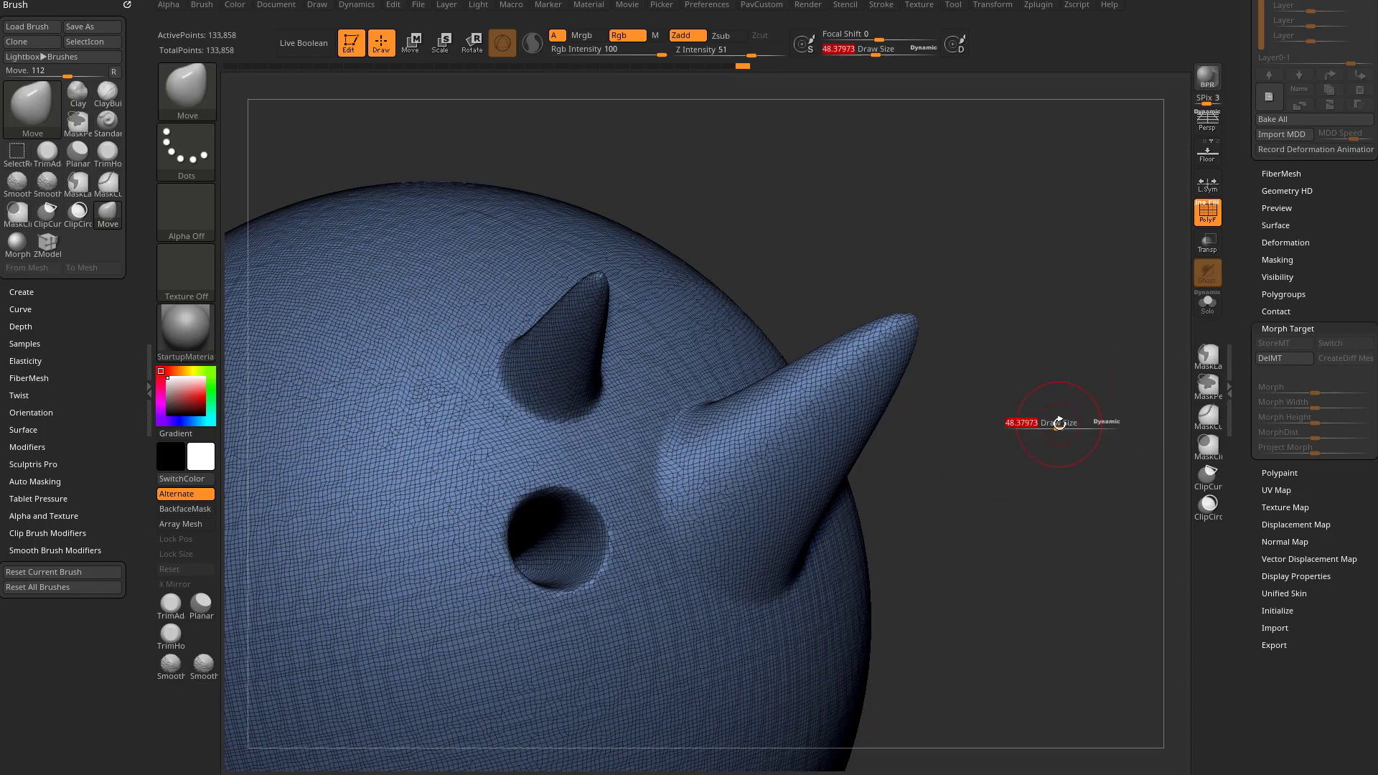
pyautogui.moveTo(1060, 424); pyautogui.dragTo(1076, 425)
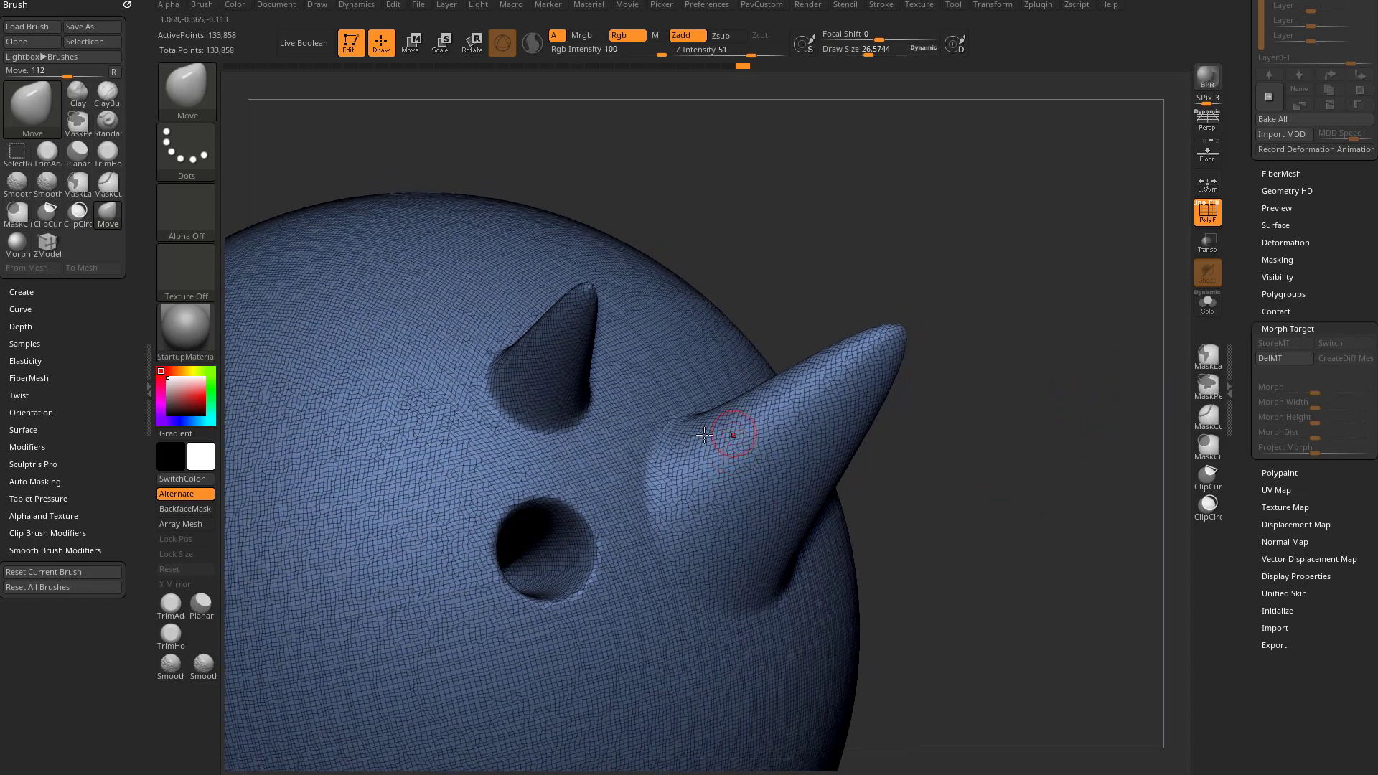
pyautogui.keyDown('ctrl'); pyautogui.moveTo(979, 445); pyautogui.dragTo(982, 477, button='right'); pyautogui.keyUp('ctrl')
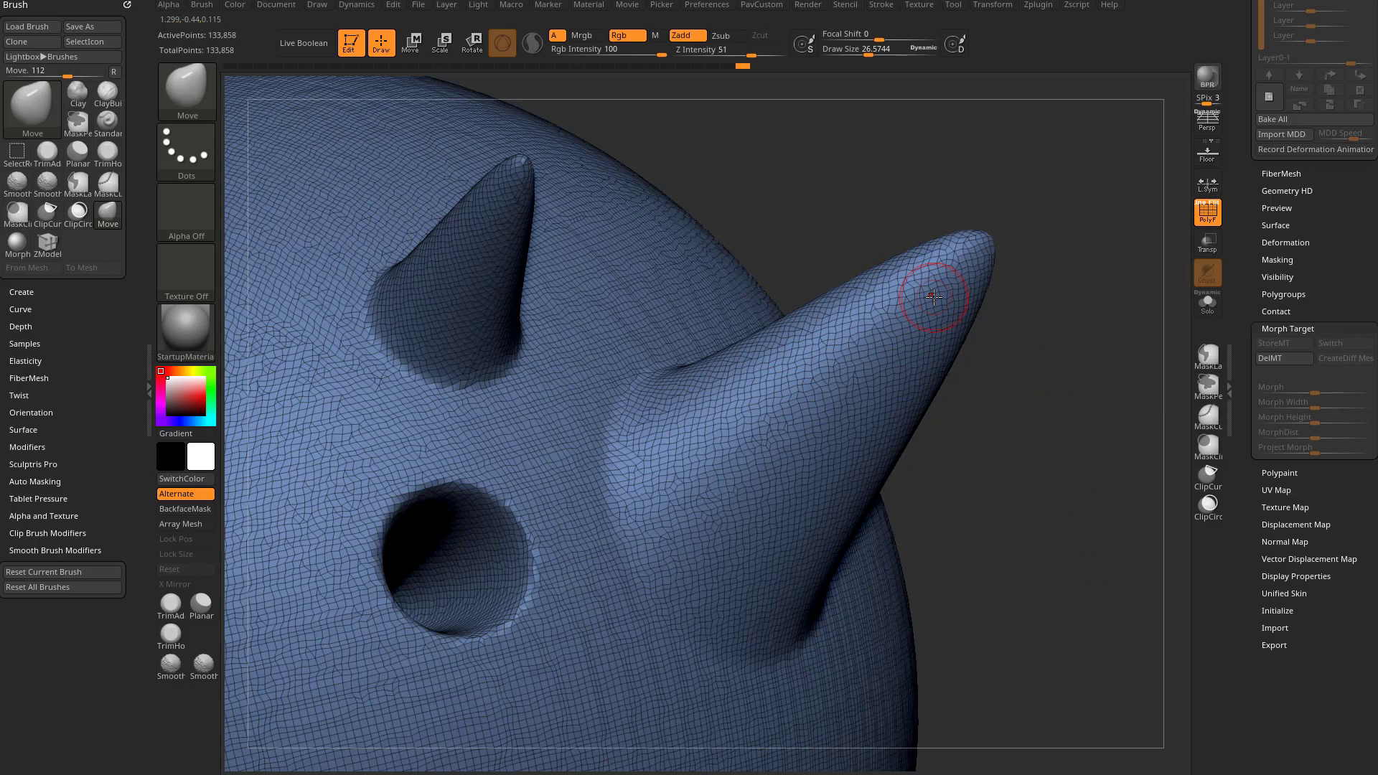
pyautogui.keyDown('alt'); pyautogui.moveTo(934, 297); pyautogui.dragTo(1217, 372); pyautogui.keyUp('alt')
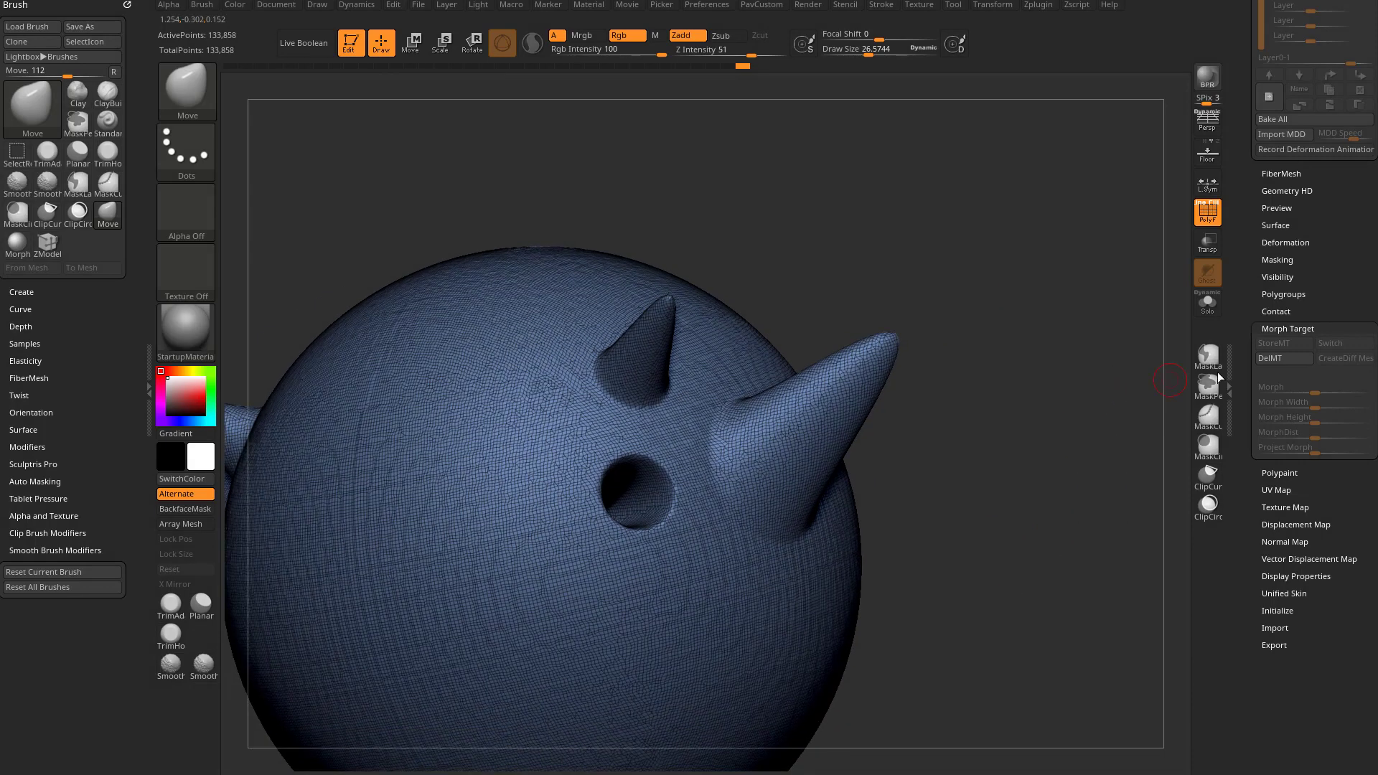
# Step: Delete the stored morph target and turn off the wireframe display on the spiked sphere
pyautogui.click(1269, 356)
pyautogui.moveTo(1015, 538); pyautogui.dragTo(1013, 530)
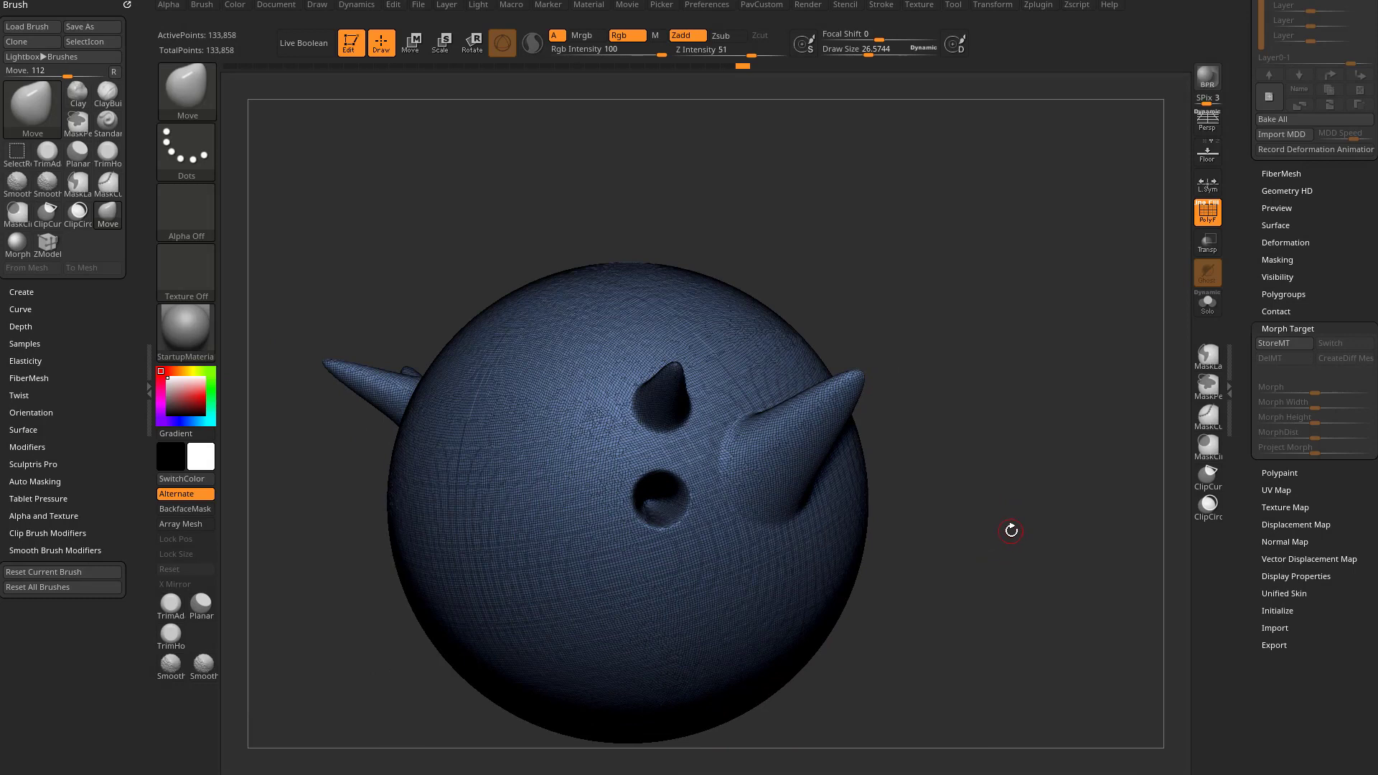
pyautogui.click(1208, 212)
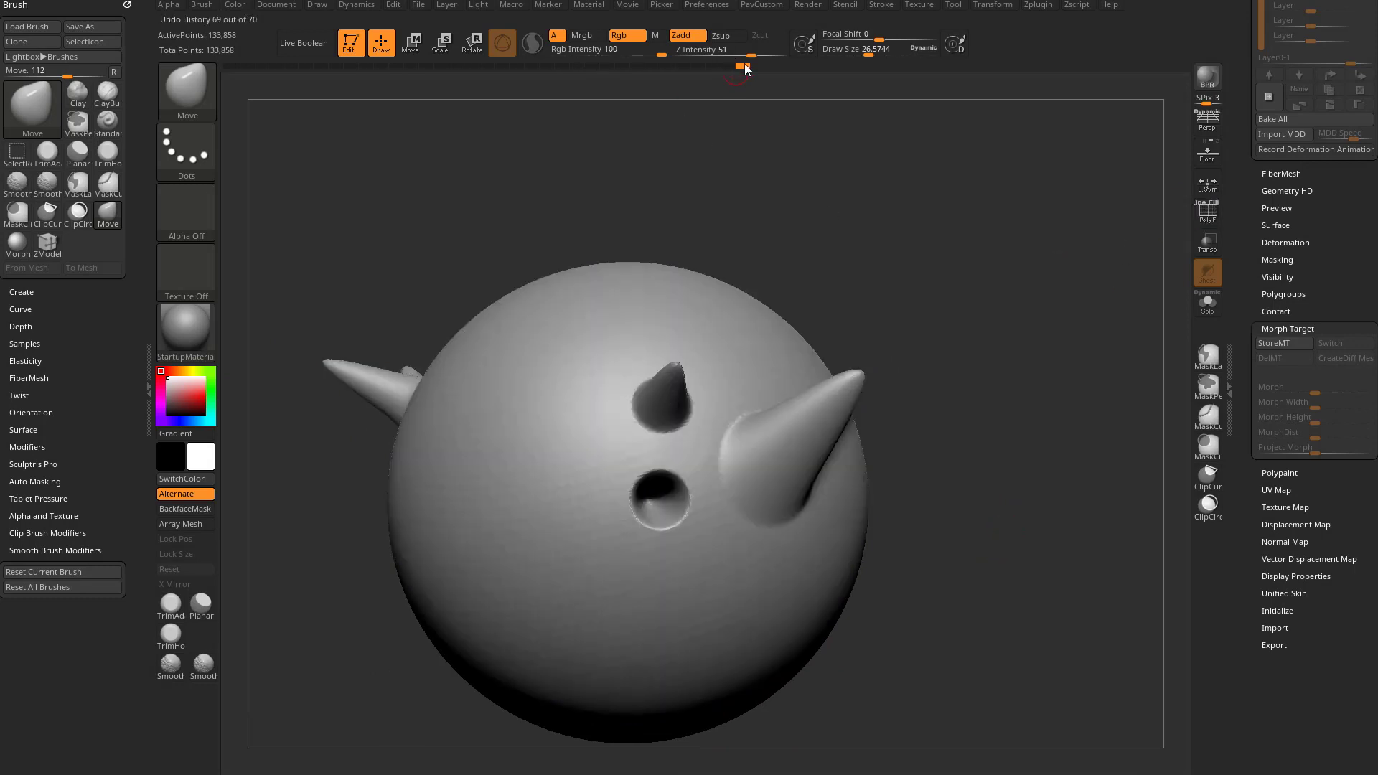
# Step: Roll the undo history back to the smooth sphere and enlarge the Move brush's draw size to about 119
pyautogui.moveTo(743, 65); pyautogui.dragTo(668, 70)
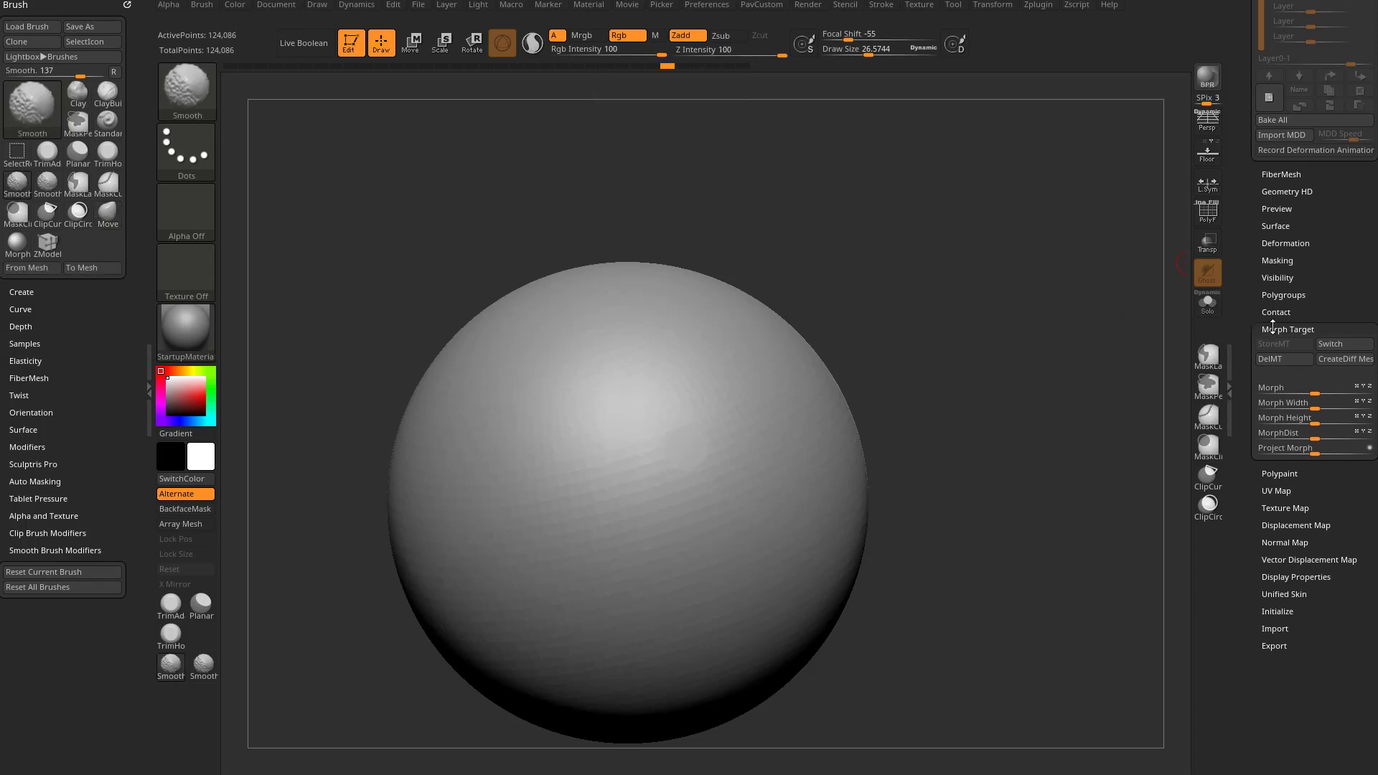
pyautogui.scroll(5, 1245, 308)
pyautogui.scroll(1, 1250, 398)
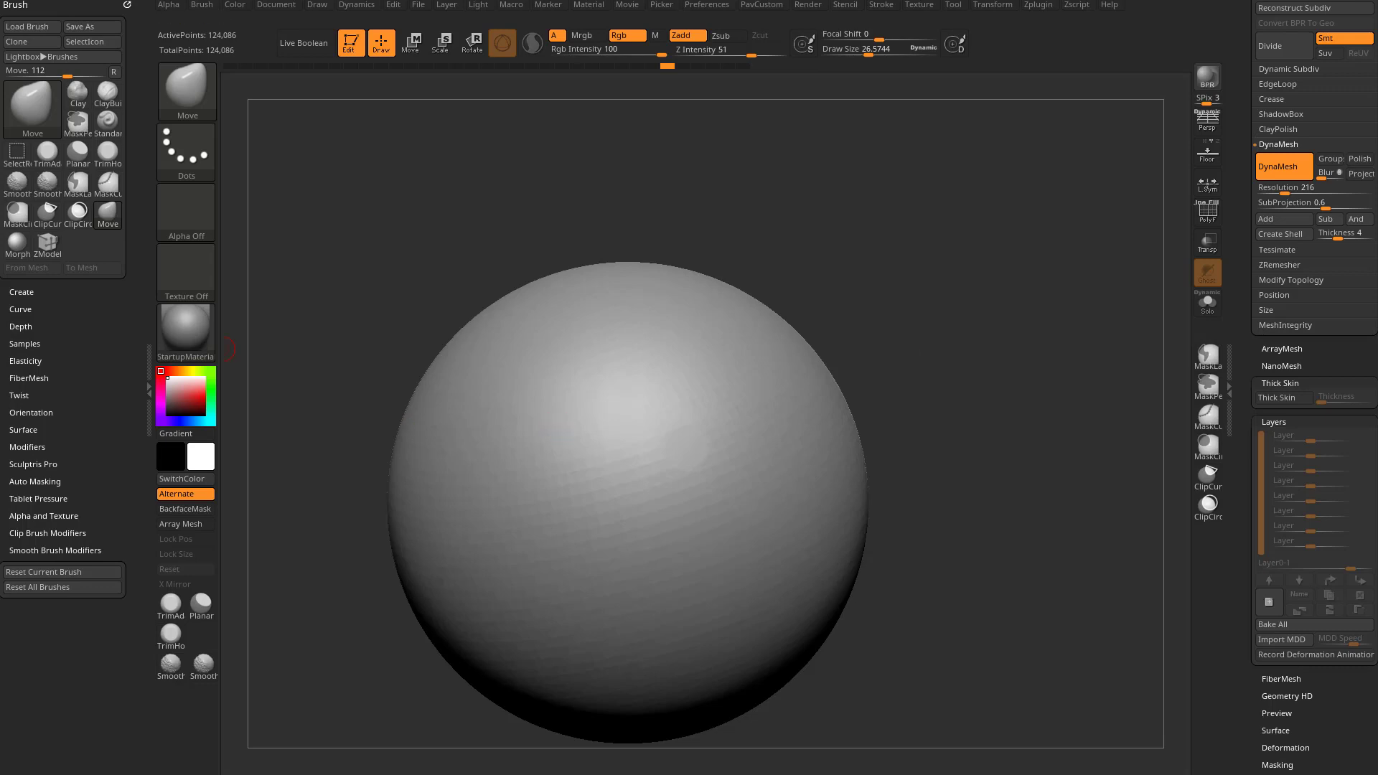
pyautogui.moveTo(960, 206)
pyautogui.mouseDown()
pyautogui.moveTo(1015, 243)
pyautogui.moveTo(980, 223)
pyautogui.mouseUp()
pyautogui.press('s')
pyautogui.moveTo(639, 435); pyautogui.dragTo(655, 437)
pyautogui.moveTo(856, 331)
pyautogui.mouseDown()
pyautogui.moveTo(897, 320)
pyautogui.moveTo(890, 342)
pyautogui.moveTo(865, 340)
pyautogui.mouseUp()
pyautogui.press('s')
pyautogui.press('s')
pyautogui.moveTo(883, 343); pyautogui.dragTo(901, 350)
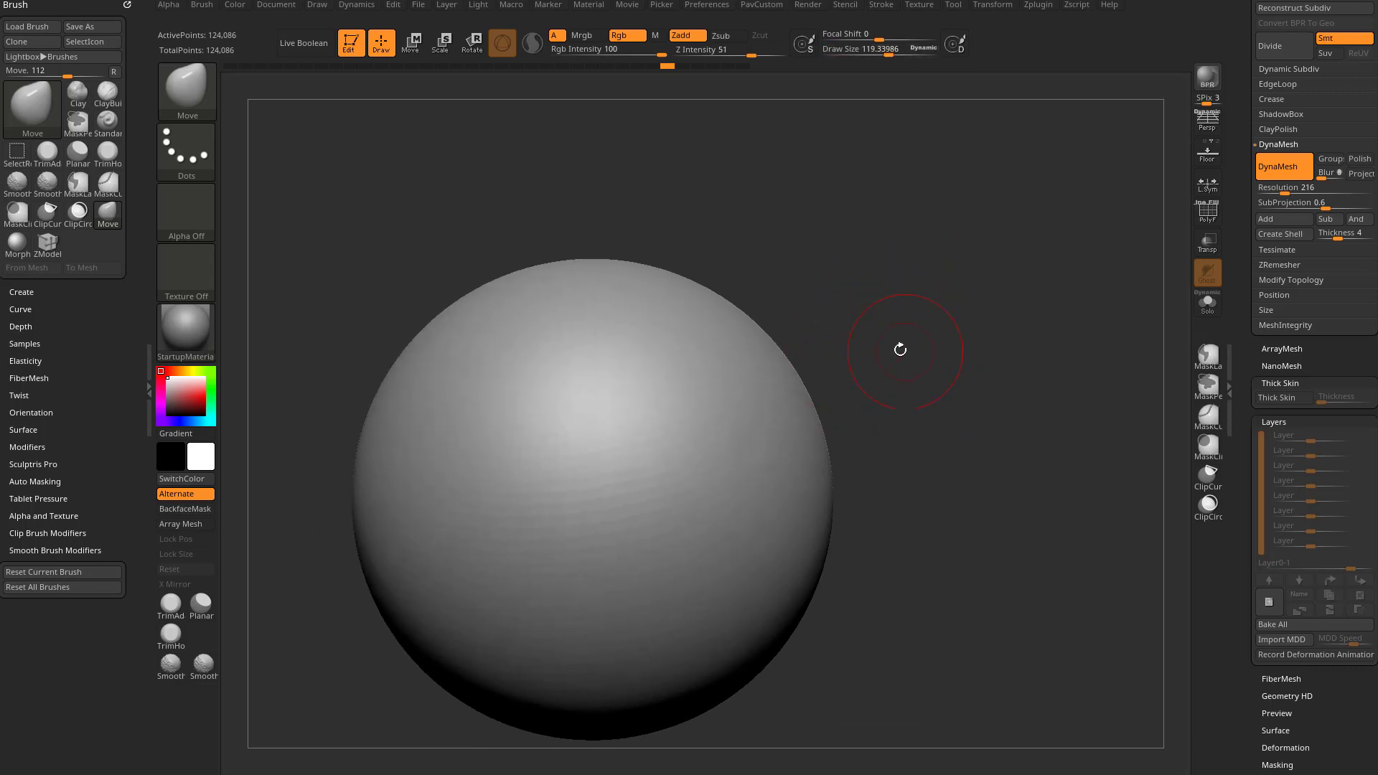
# Step: Switch to the ClayBuildup brush and set its draw size to about 130
pyautogui.press('b')
pyautogui.press('c')
pyautogui.press('b')
pyautogui.press('s')
pyautogui.moveTo(553, 435)
pyautogui.mouseDown()
pyautogui.moveTo(590, 446)
pyautogui.moveTo(609, 434)
pyautogui.mouseUp()
pyautogui.press('s')
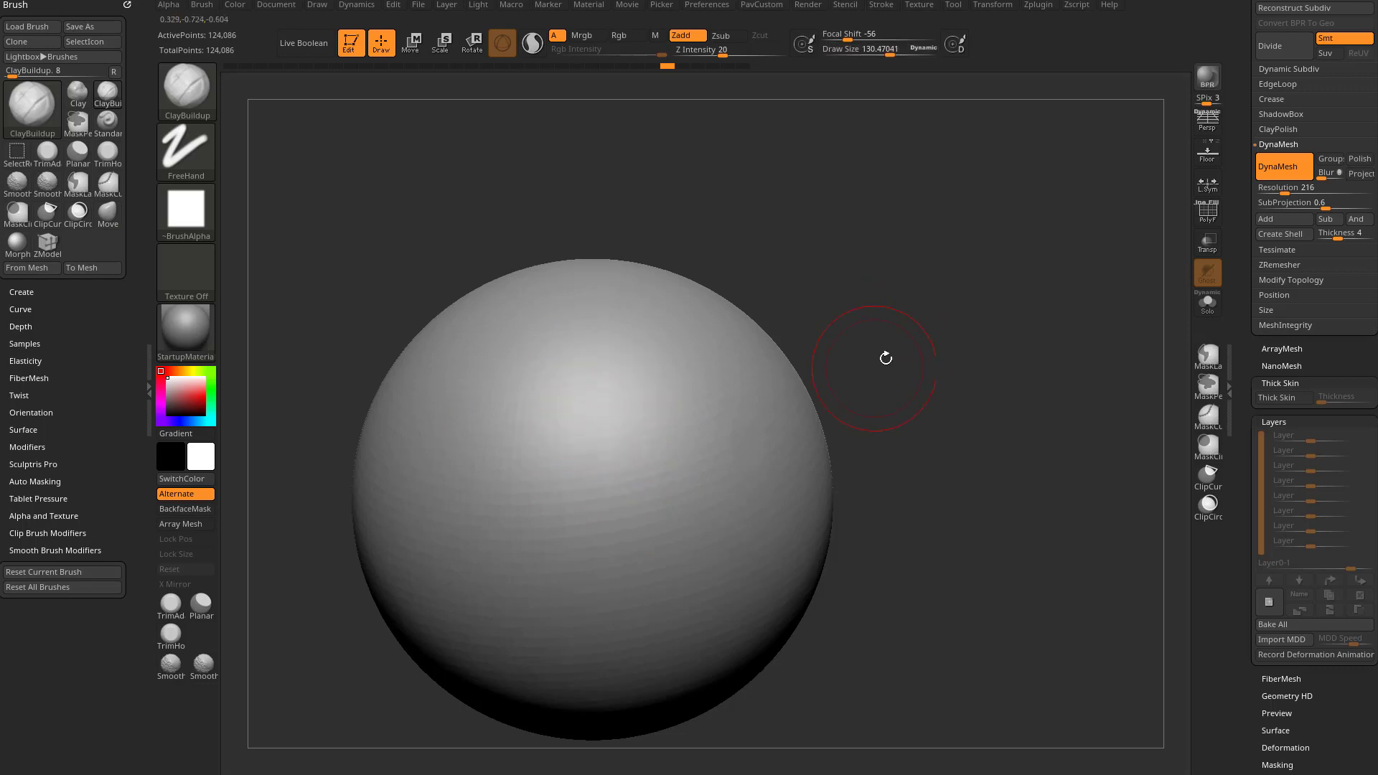
pyautogui.moveTo(883, 359)
pyautogui.mouseDown()
pyautogui.moveTo(932, 360)
pyautogui.moveTo(847, 369)
pyautogui.mouseUp()
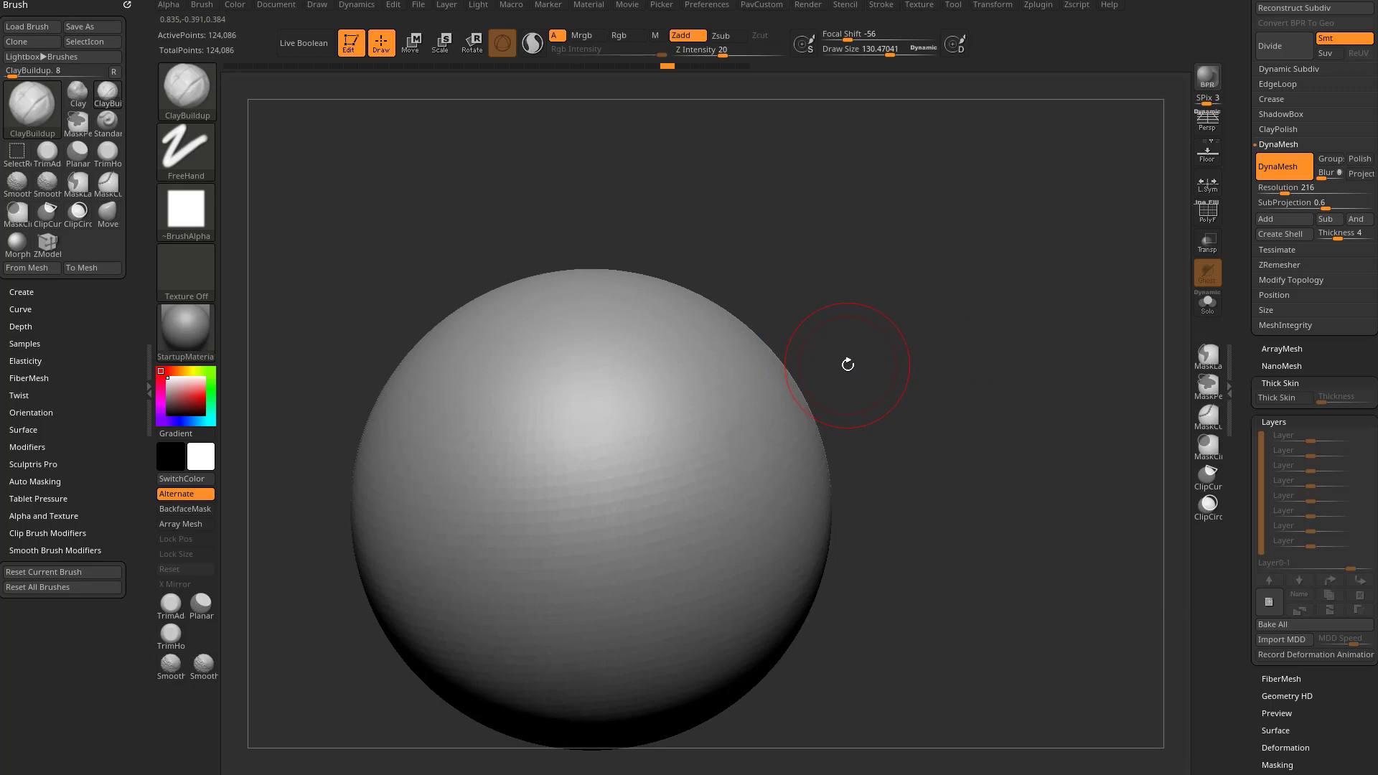
pyautogui.moveTo(875, 343); pyautogui.dragTo(889, 345)
# Step: Sculpt symmetrical brow ridges, cheeks and a nose bridge on the sphere, using a draw size of about 183
pyautogui.moveTo(617, 398)
pyautogui.mouseDown()
pyautogui.moveTo(596, 446)
pyautogui.moveTo(650, 391)
pyautogui.mouseUp()
pyautogui.keyDown('alt'); pyautogui.moveTo(864, 390); pyautogui.dragTo(861, 351); pyautogui.keyUp('alt')
pyautogui.press(']')
pyautogui.moveTo(642, 532)
pyautogui.mouseDown()
pyautogui.moveTo(713, 477)
pyautogui.moveTo(621, 549)
pyautogui.mouseUp()
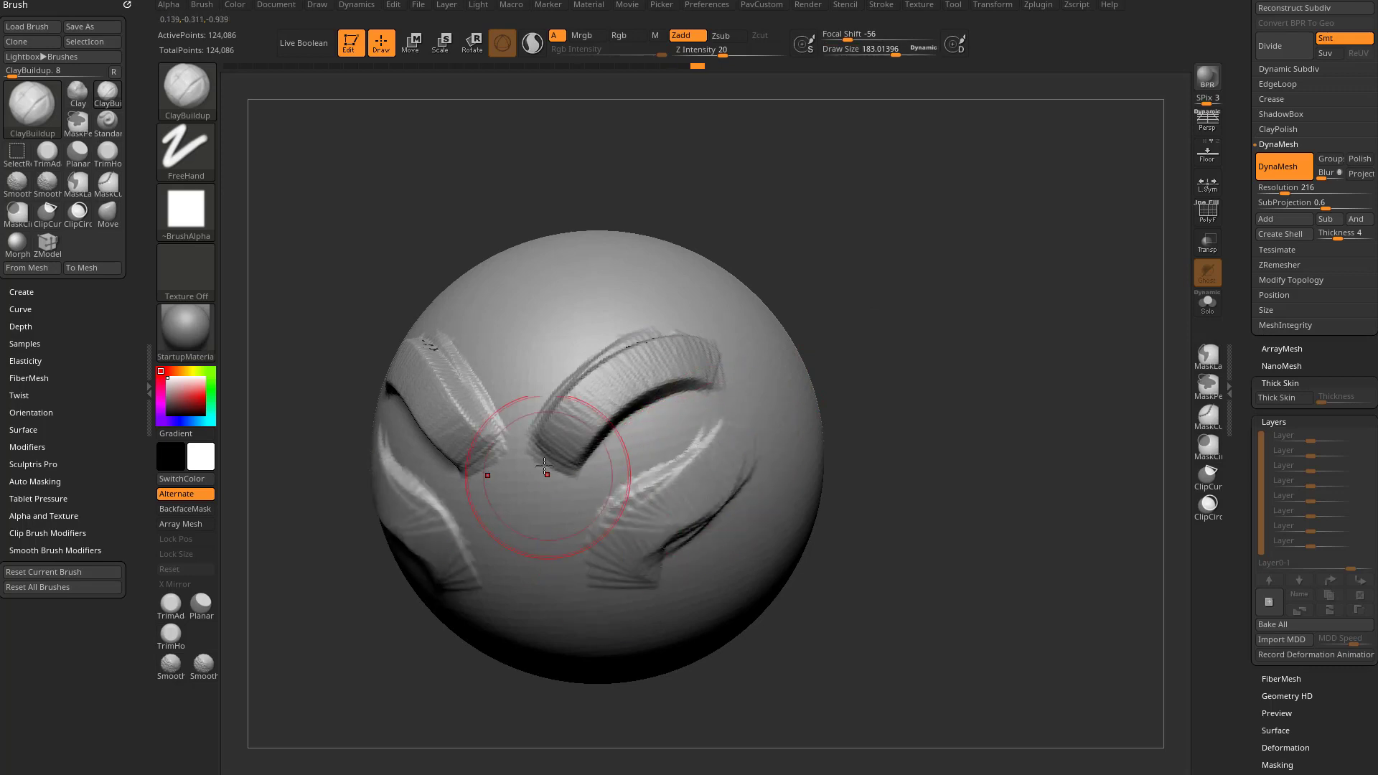
pyautogui.moveTo(538, 463)
pyautogui.mouseDown()
pyautogui.moveTo(537, 546)
pyautogui.moveTo(585, 564)
pyautogui.mouseUp()
pyautogui.moveTo(862, 522); pyautogui.dragTo(855, 488)
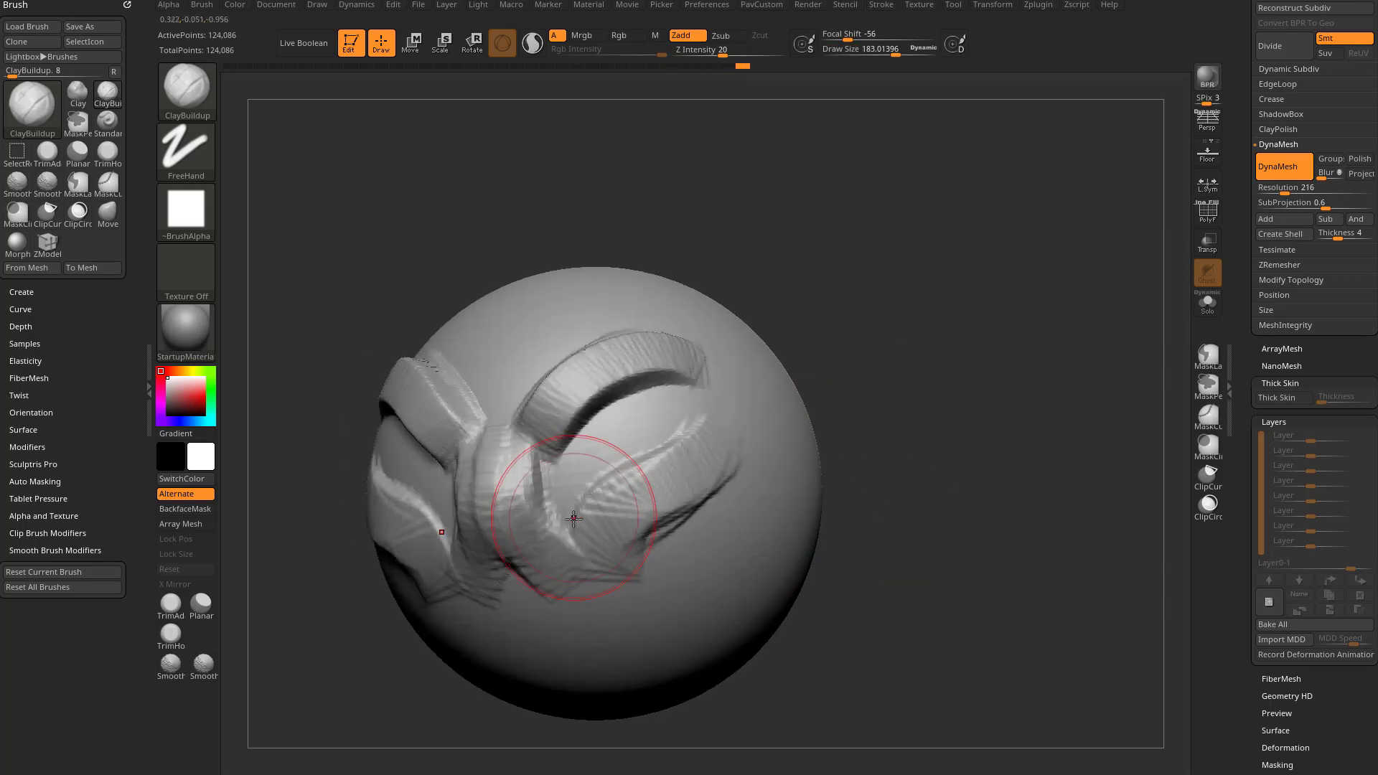
# Step: Build up a protruding muzzle and long cheek ridges running down to it with ClayBuildup strokes
pyautogui.moveTo(575, 498)
pyautogui.mouseDown()
pyautogui.moveTo(563, 575)
pyautogui.moveTo(617, 570)
pyautogui.mouseUp()
pyautogui.keyDown('alt'); pyautogui.moveTo(819, 404); pyautogui.dragTo(837, 431); pyautogui.keyUp('alt')
pyautogui.moveTo(739, 474); pyautogui.dragTo(552, 669)
pyautogui.moveTo(868, 459); pyautogui.dragTo(880, 502)
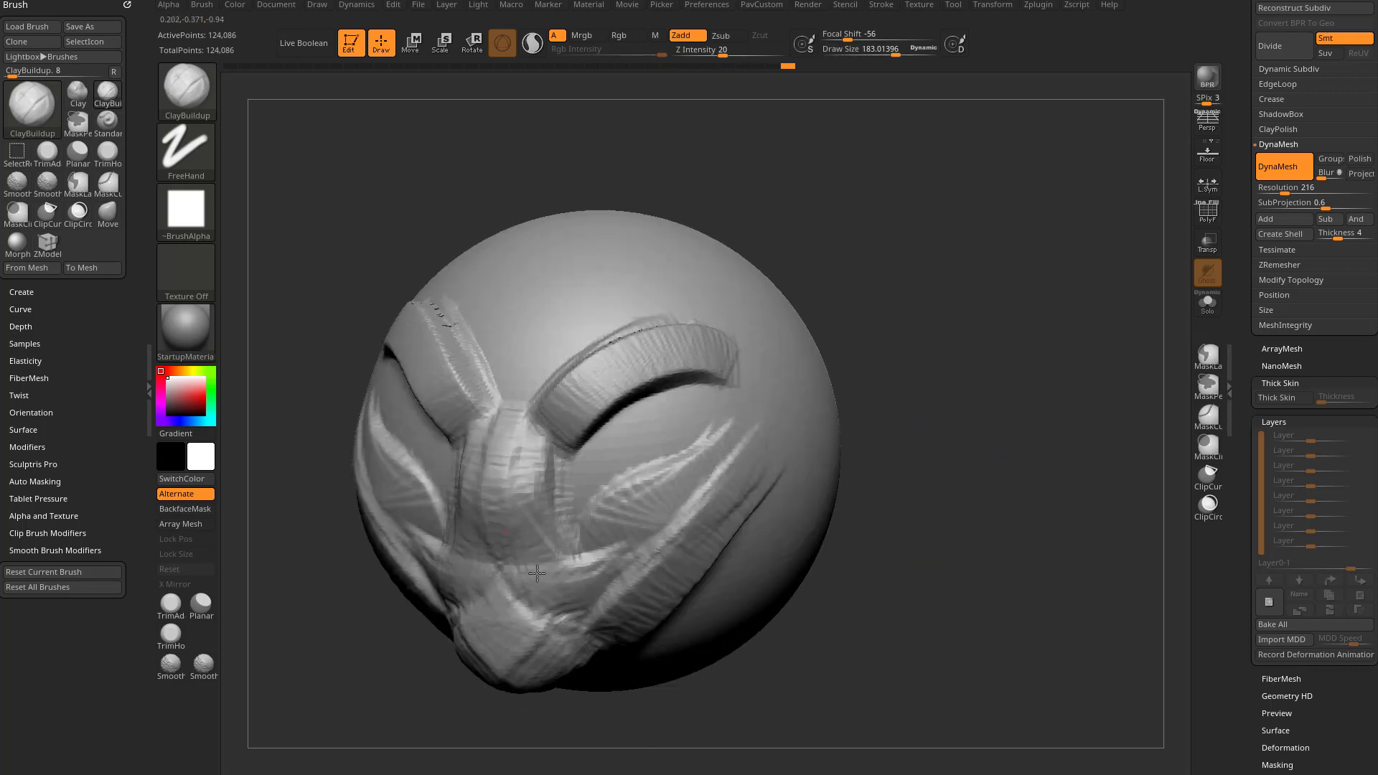
# Step: Thicken the cheeks, join the brow ridges above the nose and rough in the ears with ClayBuildup
pyautogui.moveTo(646, 516); pyautogui.dragTo(552, 599)
pyautogui.moveTo(638, 364)
pyautogui.mouseDown()
pyautogui.moveTo(547, 391)
pyautogui.moveTo(653, 369)
pyautogui.moveTo(578, 402)
pyautogui.mouseUp()
pyautogui.moveTo(682, 434); pyautogui.dragTo(592, 474)
pyautogui.moveTo(962, 427)
pyautogui.mouseDown()
pyautogui.moveTo(879, 439)
pyautogui.moveTo(871, 489)
pyautogui.moveTo(809, 458)
pyautogui.moveTo(849, 499)
pyautogui.moveTo(887, 445)
pyautogui.mouseUp()
pyautogui.moveTo(786, 489); pyautogui.dragTo(648, 589)
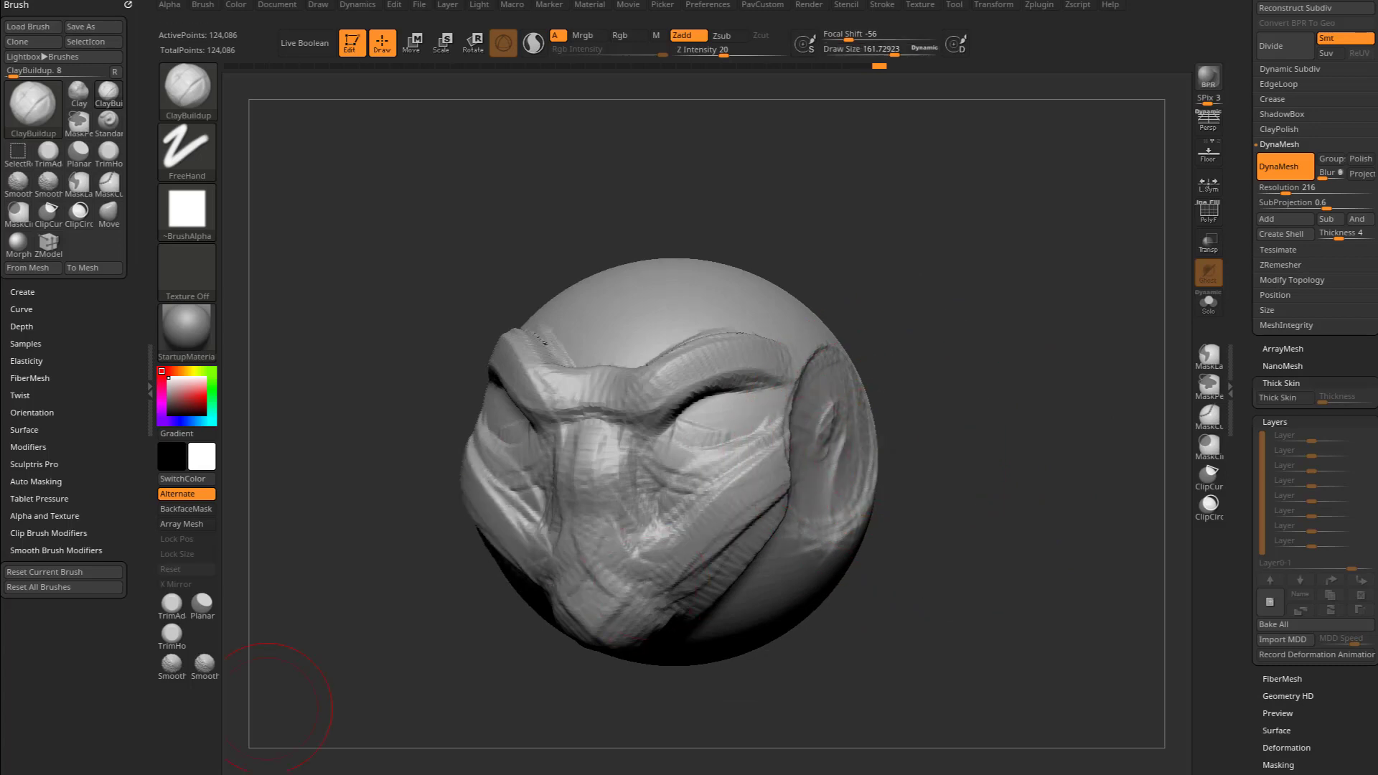
# Step: Switch to the web browser and look through the playlists of the YouTube channel
pyautogui.hotkey('alt', 'Tab')
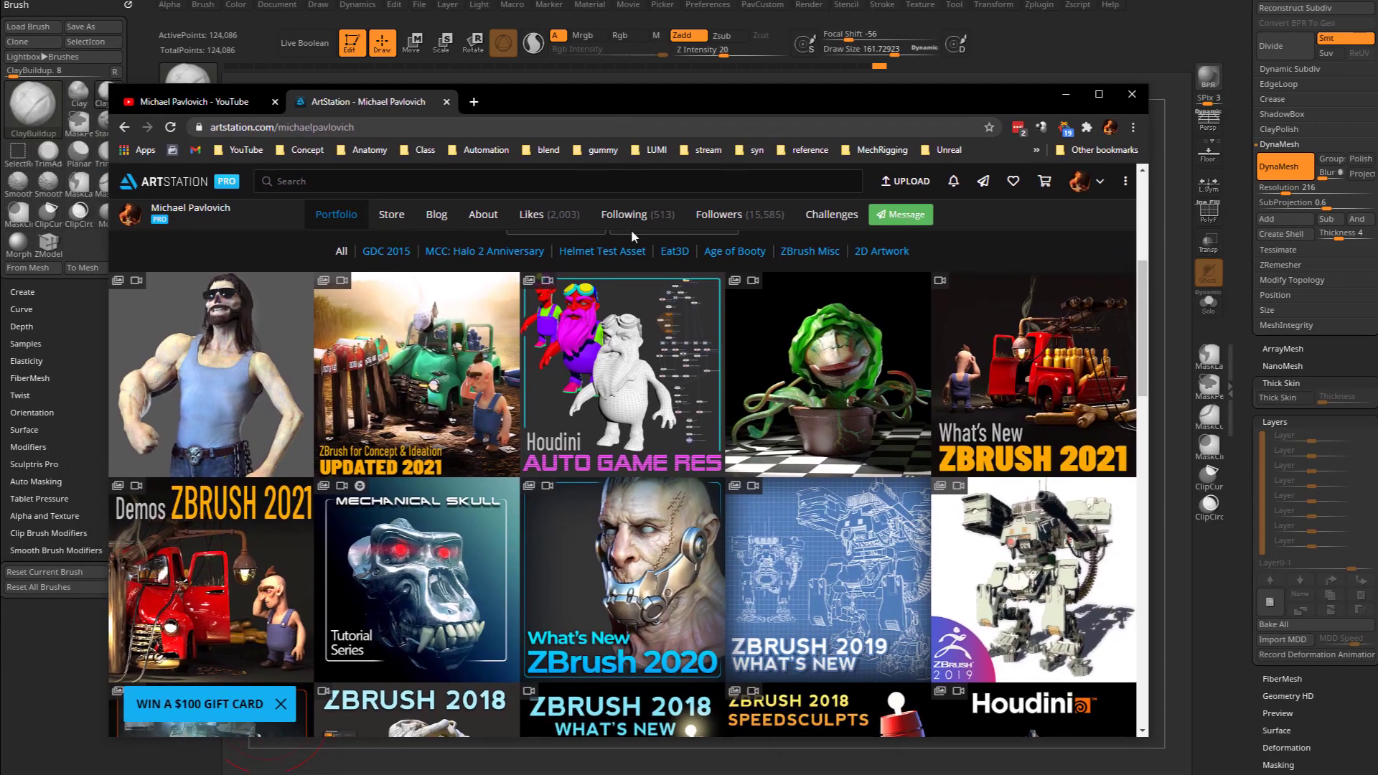
pyautogui.click(201, 102)
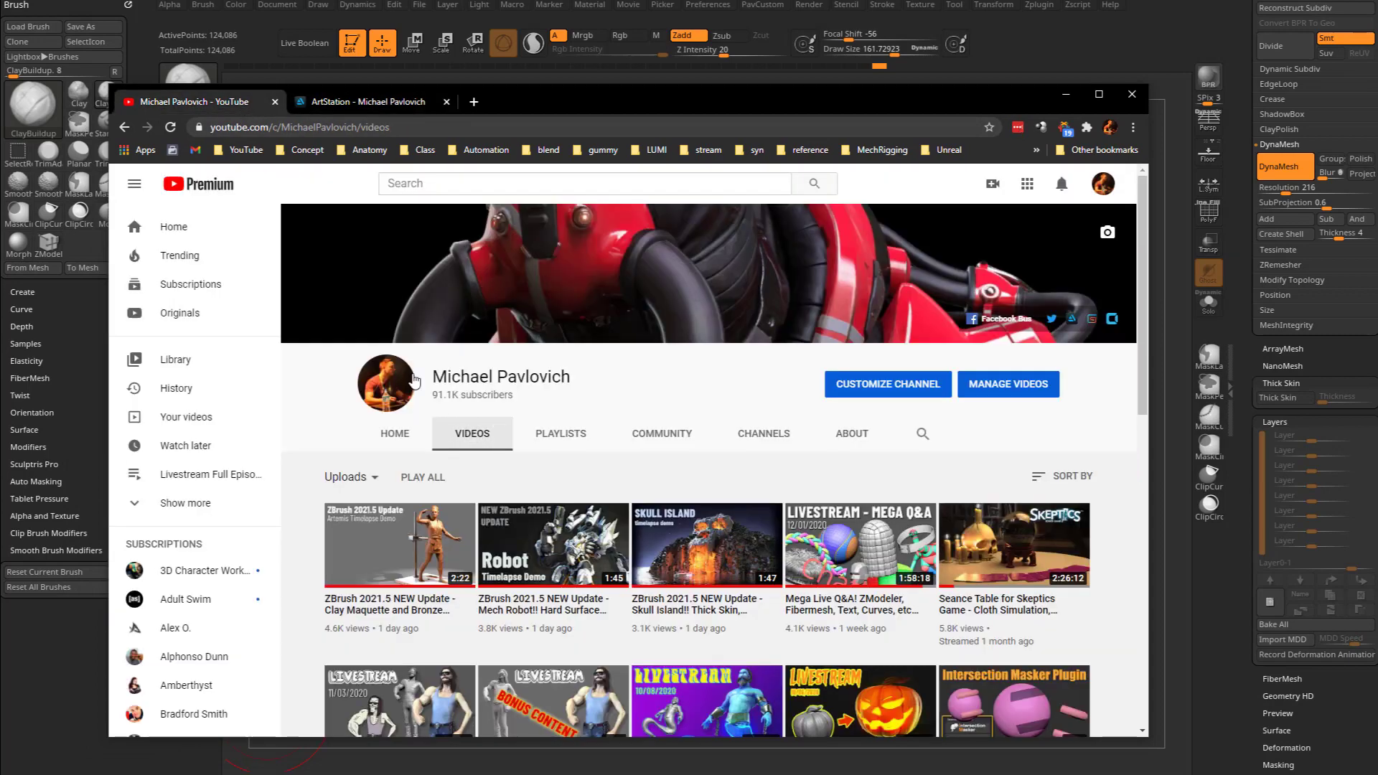
pyautogui.click(580, 445)
pyautogui.scroll(-5, 391, 555)
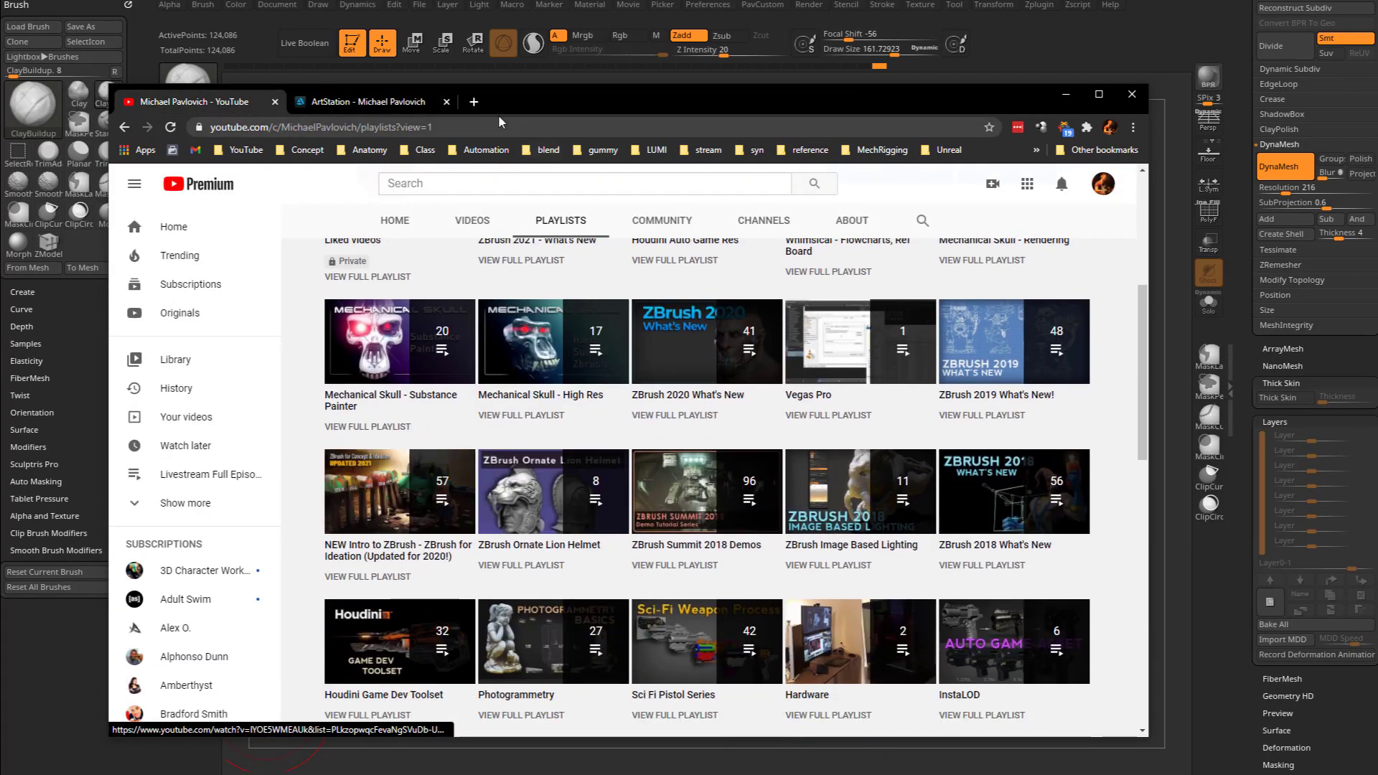
# Step: Look through the video playlist in the ZBrush for Concept & Ideation post on ArtStation, and return to ZBrush
pyautogui.click(411, 102)
pyautogui.click(402, 413)
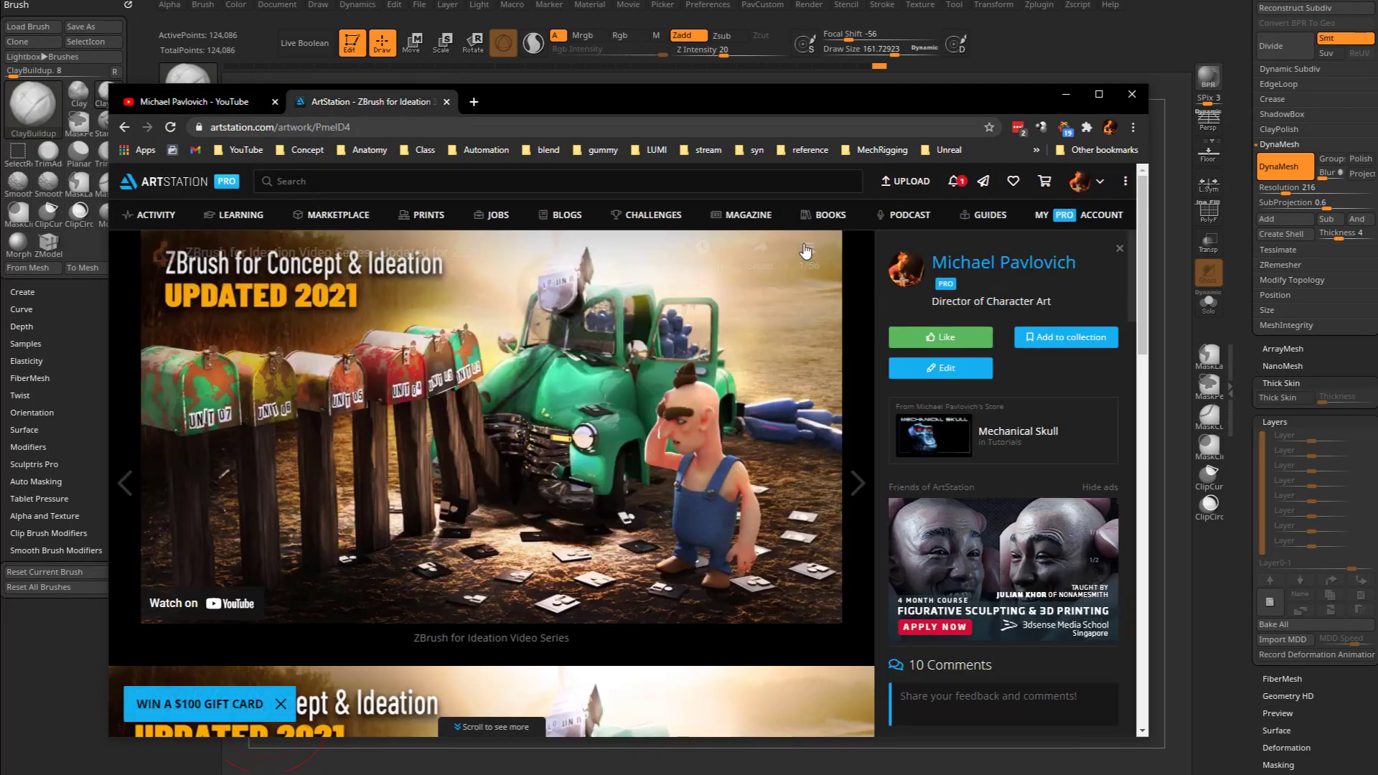
pyautogui.click(805, 250)
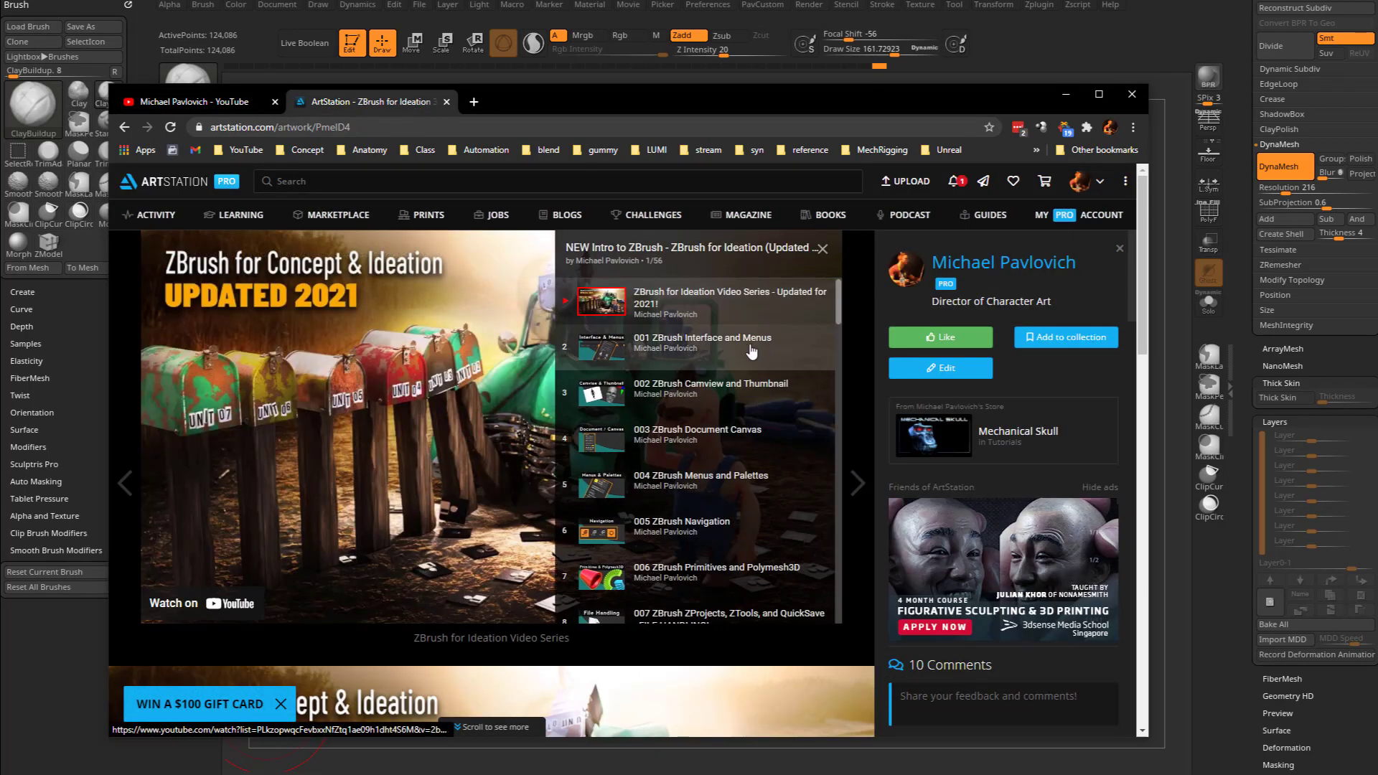
pyautogui.scroll(-3, 729, 379)
pyautogui.scroll(3, 729, 379)
pyautogui.moveTo(558, 102); pyautogui.dragTo(0, 102)
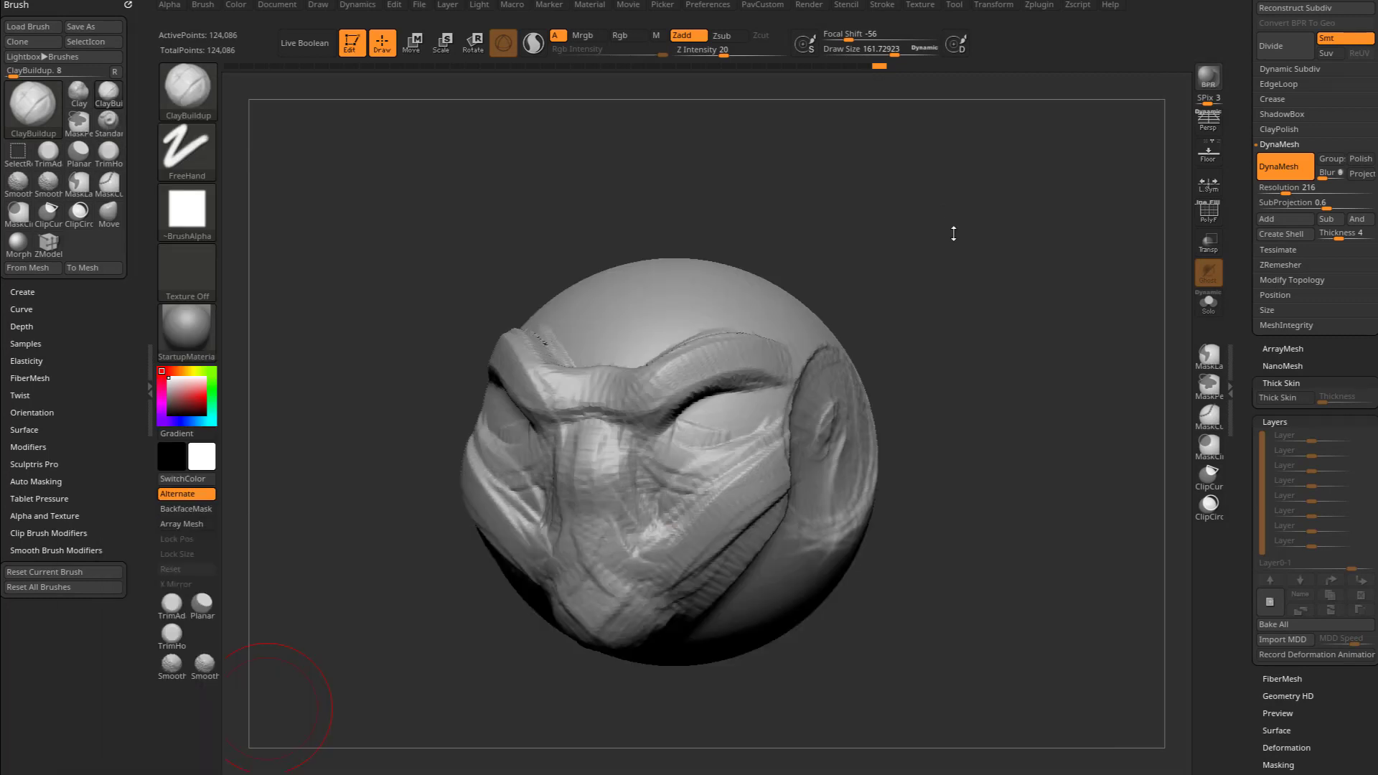
# Step: Add clay across the brow and eye area at a draw size of about 241, and reduce the size to about 149
pyautogui.moveTo(944, 278); pyautogui.dragTo(938, 348, button='right')
pyautogui.press('s')
pyautogui.moveTo(862, 413)
pyautogui.mouseDown()
pyautogui.moveTo(880, 412)
pyautogui.moveTo(847, 467)
pyautogui.moveTo(825, 413)
pyautogui.mouseUp()
pyautogui.moveTo(948, 324); pyautogui.dragTo(861, 345, button='right')
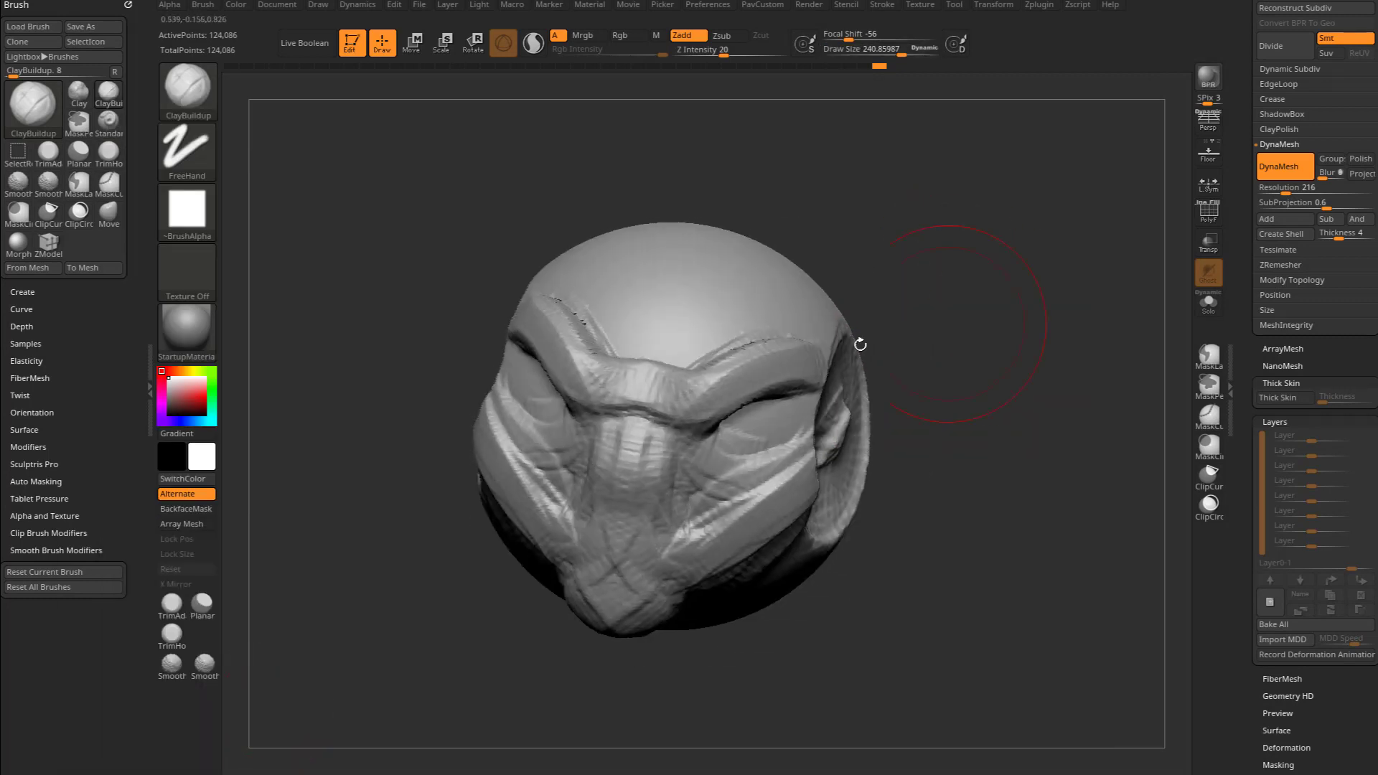
pyautogui.moveTo(739, 344); pyautogui.dragTo(707, 488)
pyautogui.moveTo(886, 421); pyautogui.dragTo(800, 450, button='right')
pyautogui.press('s')
pyautogui.moveTo(800, 449); pyautogui.dragTo(785, 449)
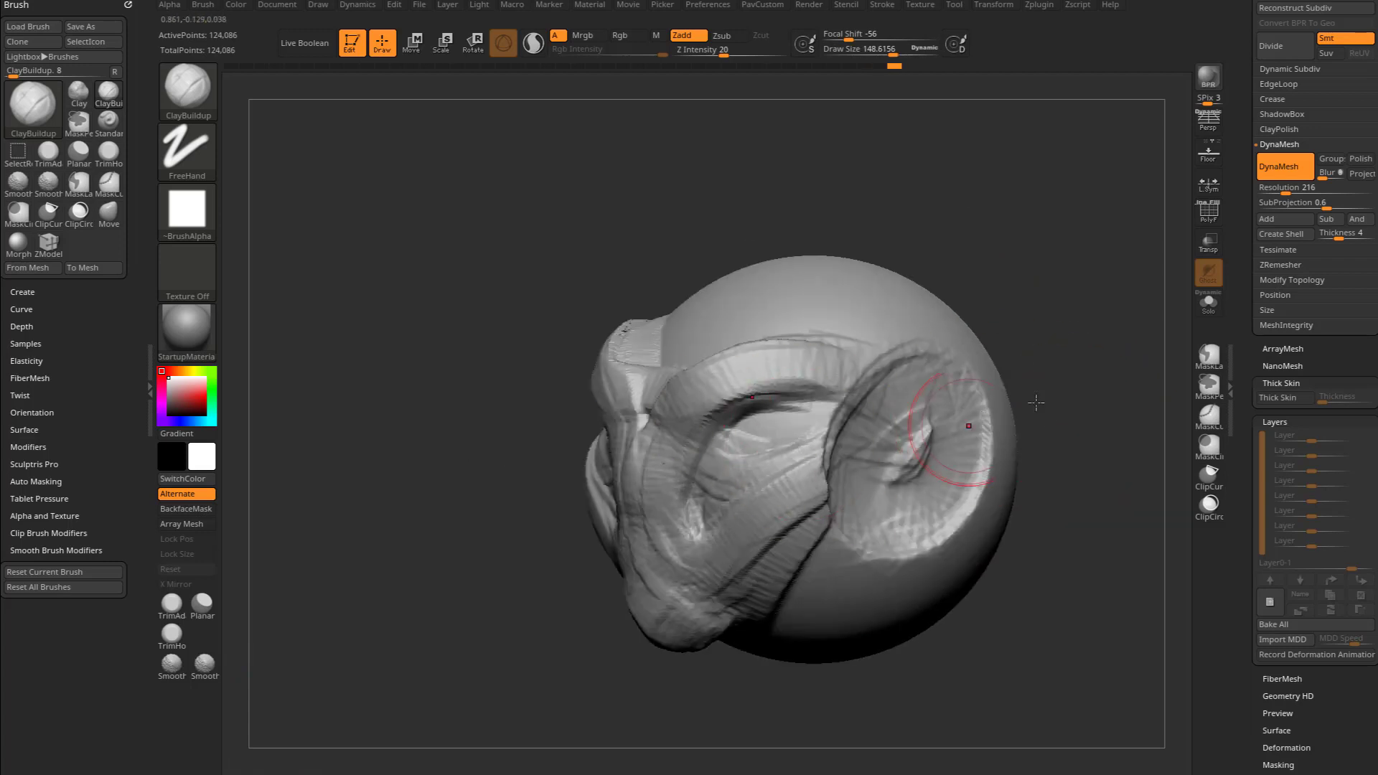
# Step: Smooth the brow, cheeks and muzzle, and add and soften a clay ridge around the inner eye socket
pyautogui.moveTo(1036, 402); pyautogui.dragTo(1024, 406, button='right')
pyautogui.moveTo(779, 409)
pyautogui.keyDown('shift'); pyautogui.mouseDown()
pyautogui.moveTo(833, 474)
pyautogui.moveTo(622, 514)
pyautogui.moveTo(574, 610)
pyautogui.mouseUp(); pyautogui.keyUp('shift')
pyautogui.moveTo(1003, 433); pyautogui.dragTo(1041, 430, button='right')
pyautogui.keyDown('shift'); pyautogui.moveTo(718, 359); pyautogui.dragTo(610, 402); pyautogui.keyUp('shift')
pyautogui.moveTo(948, 412); pyautogui.dragTo(883, 427, button='right')
pyautogui.moveTo(682, 387); pyautogui.dragTo(624, 575)
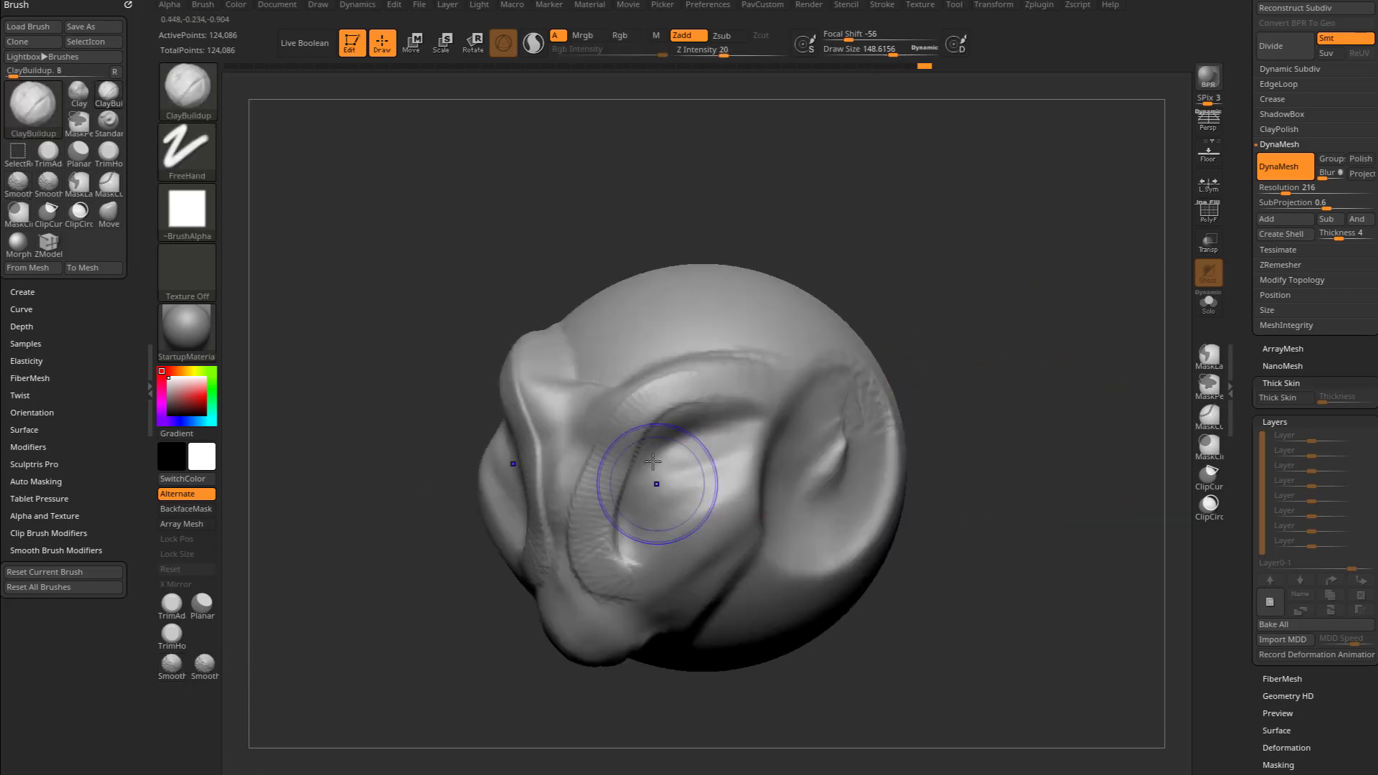
pyautogui.keyDown('shift'); pyautogui.moveTo(652, 462); pyautogui.dragTo(610, 567); pyautogui.keyUp('shift')
# Step: Turn on Thick Skin at its minimum thickness and try ClayBuildup strokes over the brow ridge
pyautogui.click(1301, 400)
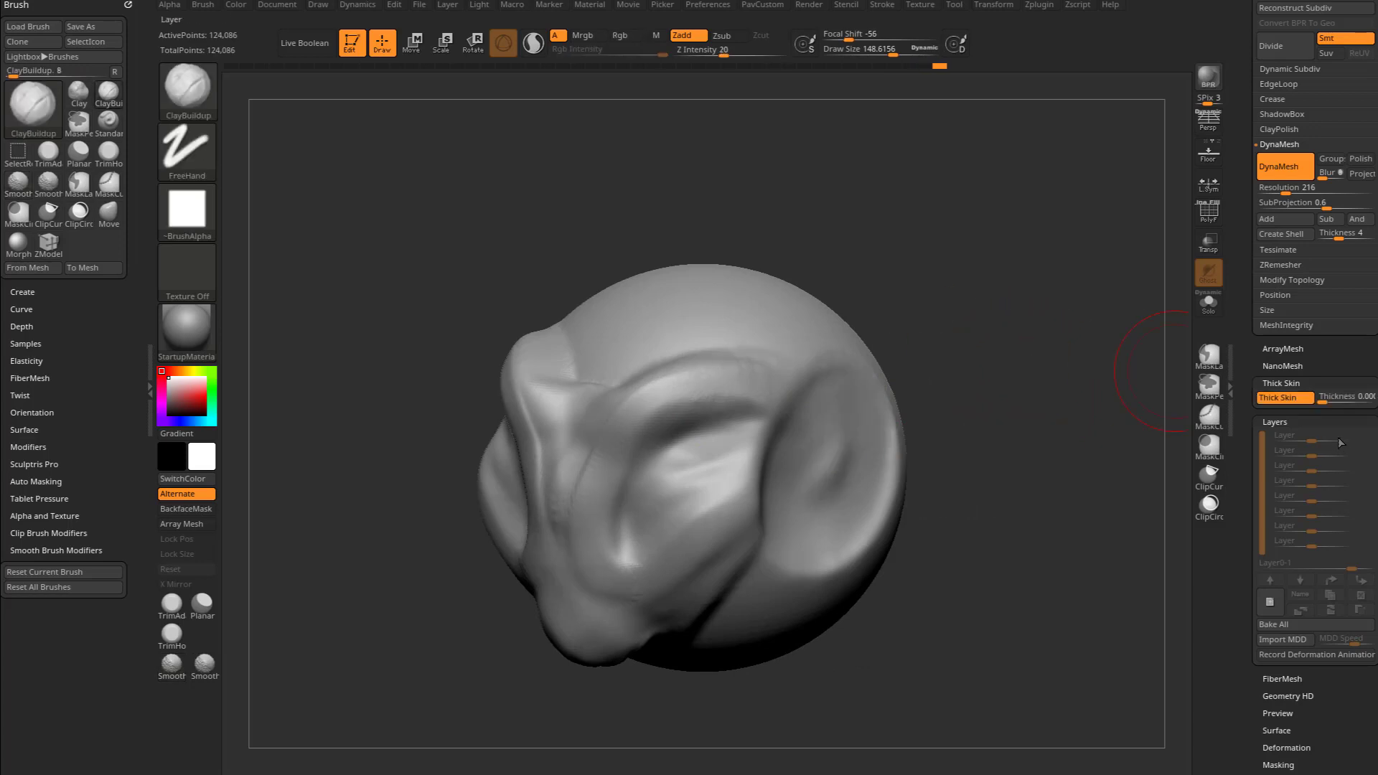
pyautogui.click(1329, 402)
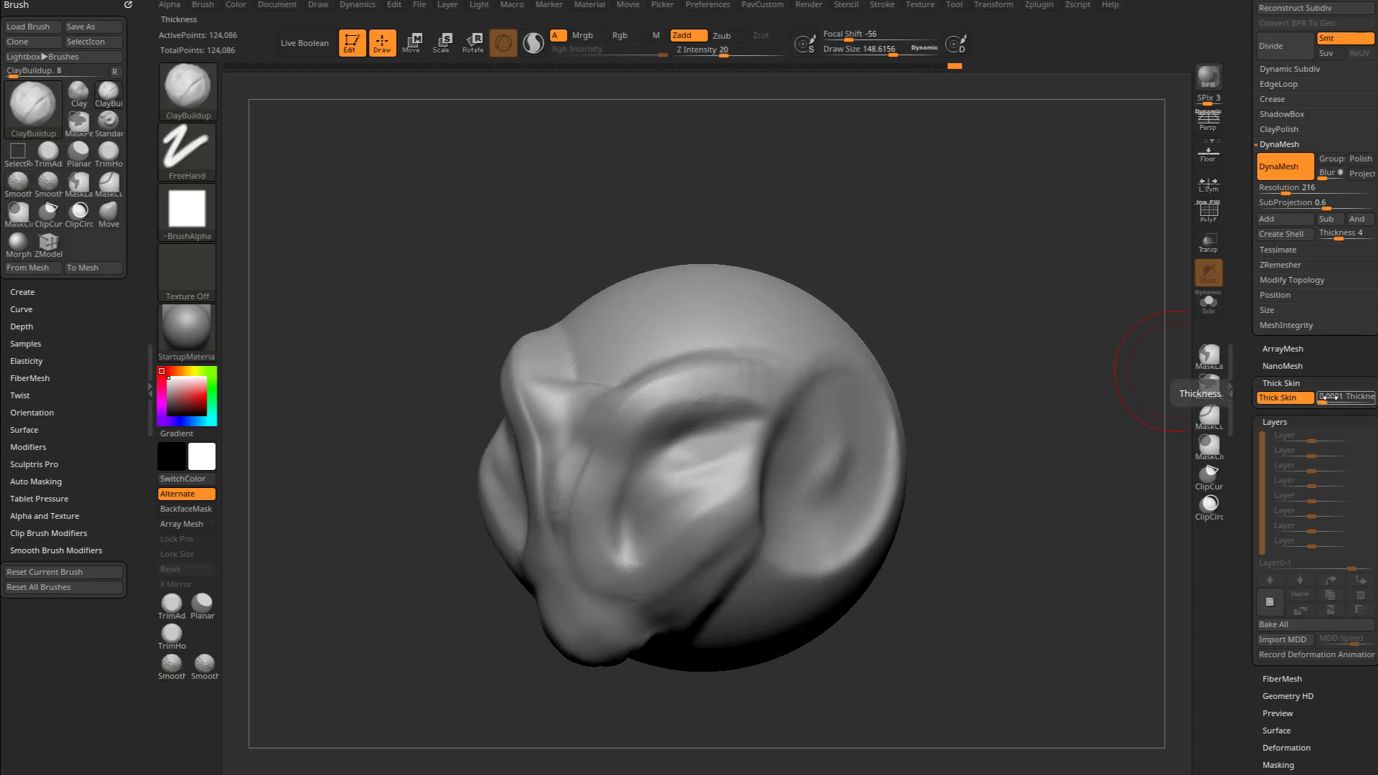
pyautogui.keyDown('alt'); pyautogui.moveTo(1069, 409); pyautogui.dragTo(1046, 445); pyautogui.keyUp('alt')
pyautogui.moveTo(929, 287)
pyautogui.mouseDown()
pyautogui.moveTo(704, 378)
pyautogui.moveTo(981, 379)
pyautogui.mouseUp()
pyautogui.click(1275, 403)
pyautogui.click(1274, 403)
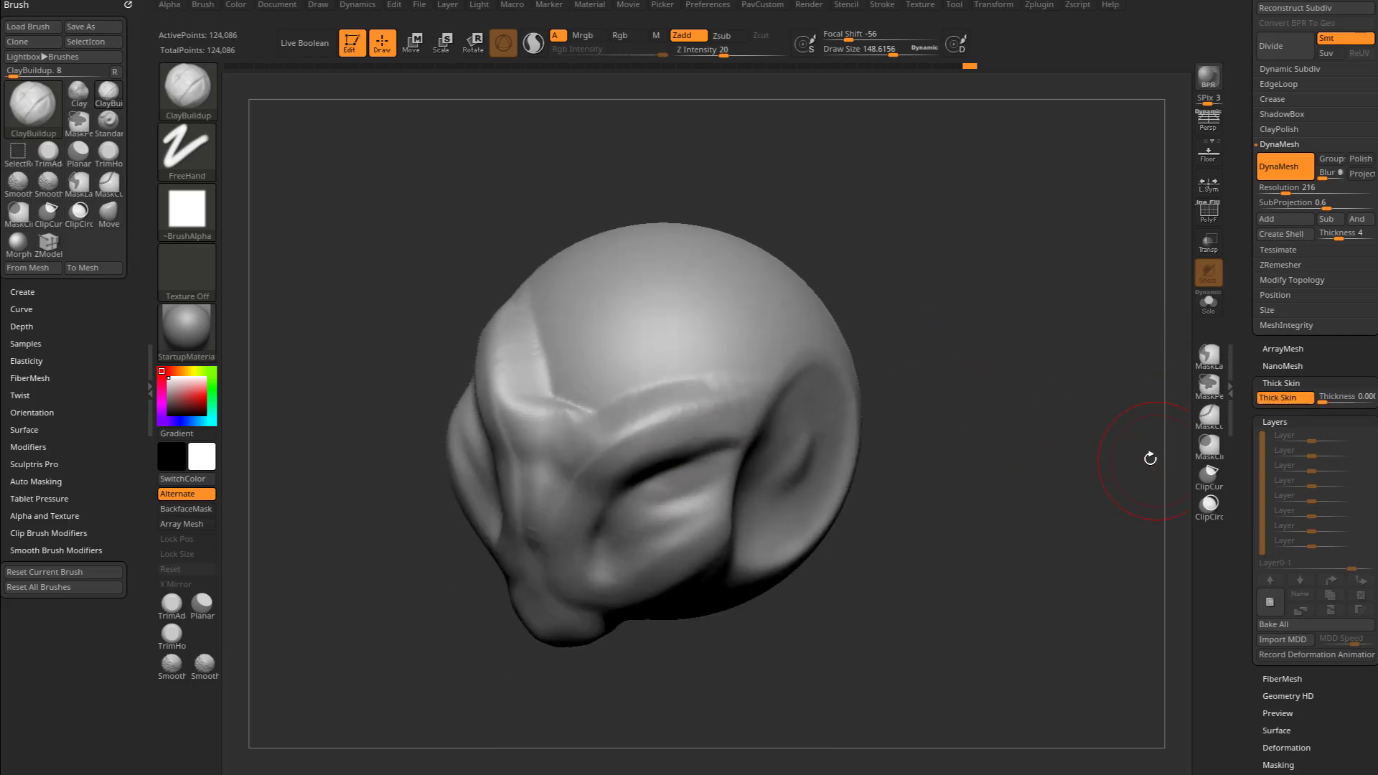
pyautogui.moveTo(1006, 400); pyautogui.dragTo(683, 409)
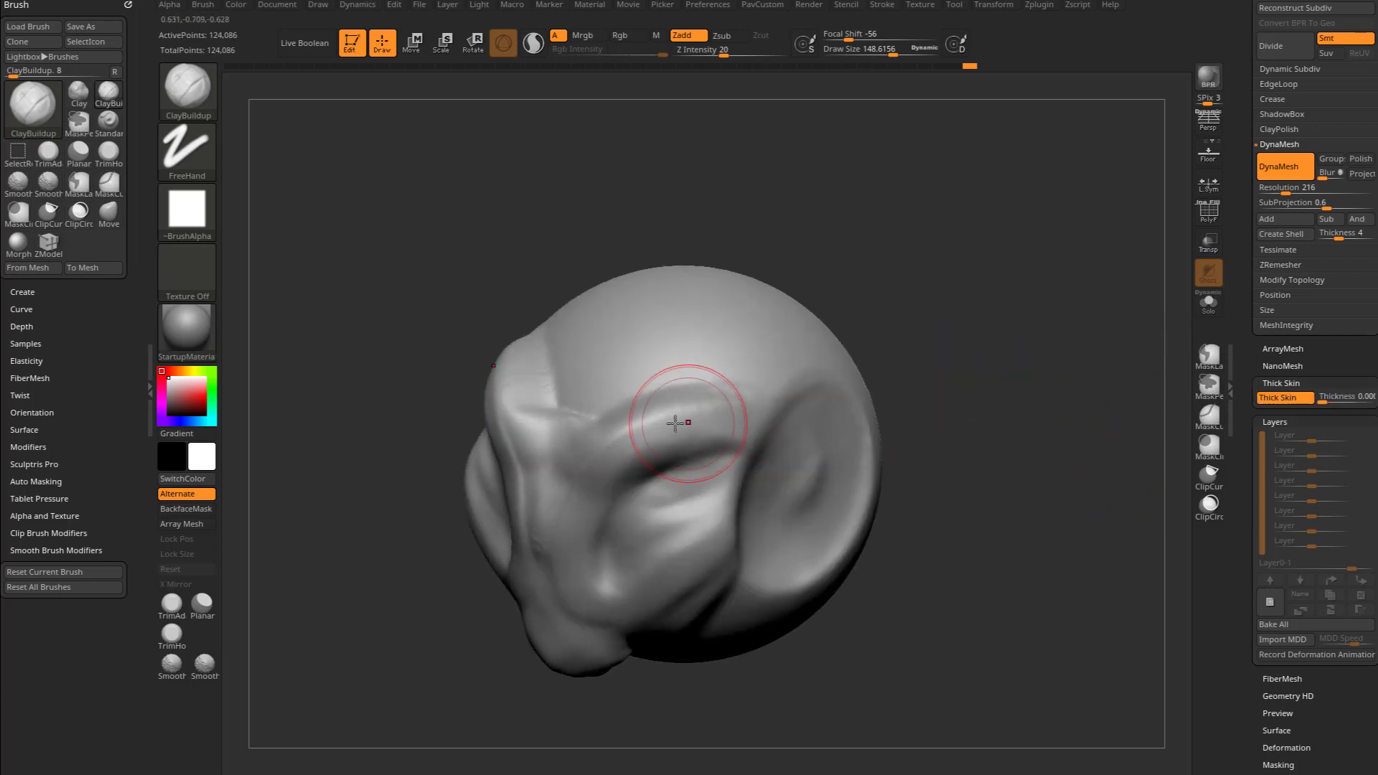
pyautogui.moveTo(605, 471); pyautogui.dragTo(678, 439)
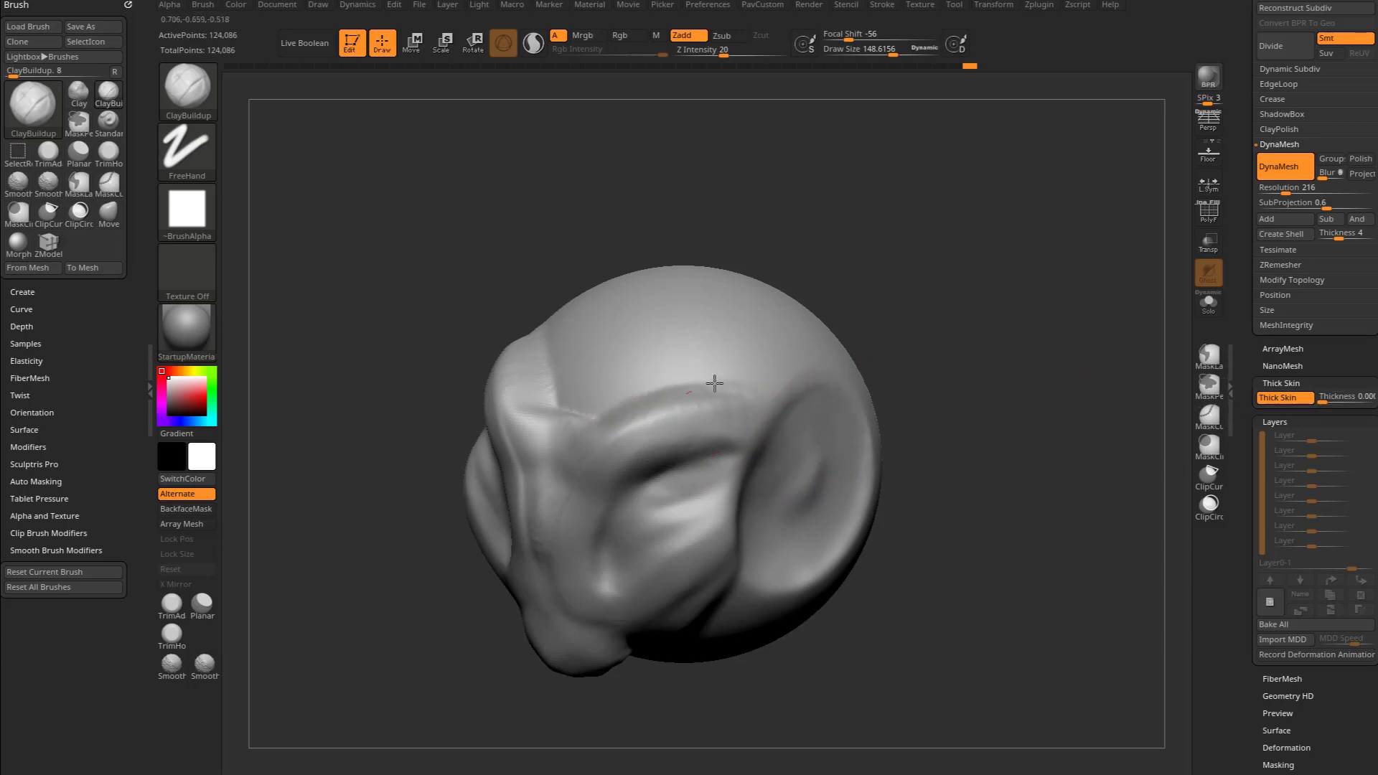
# Step: Try a brow stroke with the Thick Skin thickness raised to about 5.1, and undo the stroke
pyautogui.moveTo(1330, 401); pyautogui.dragTo(1339, 402)
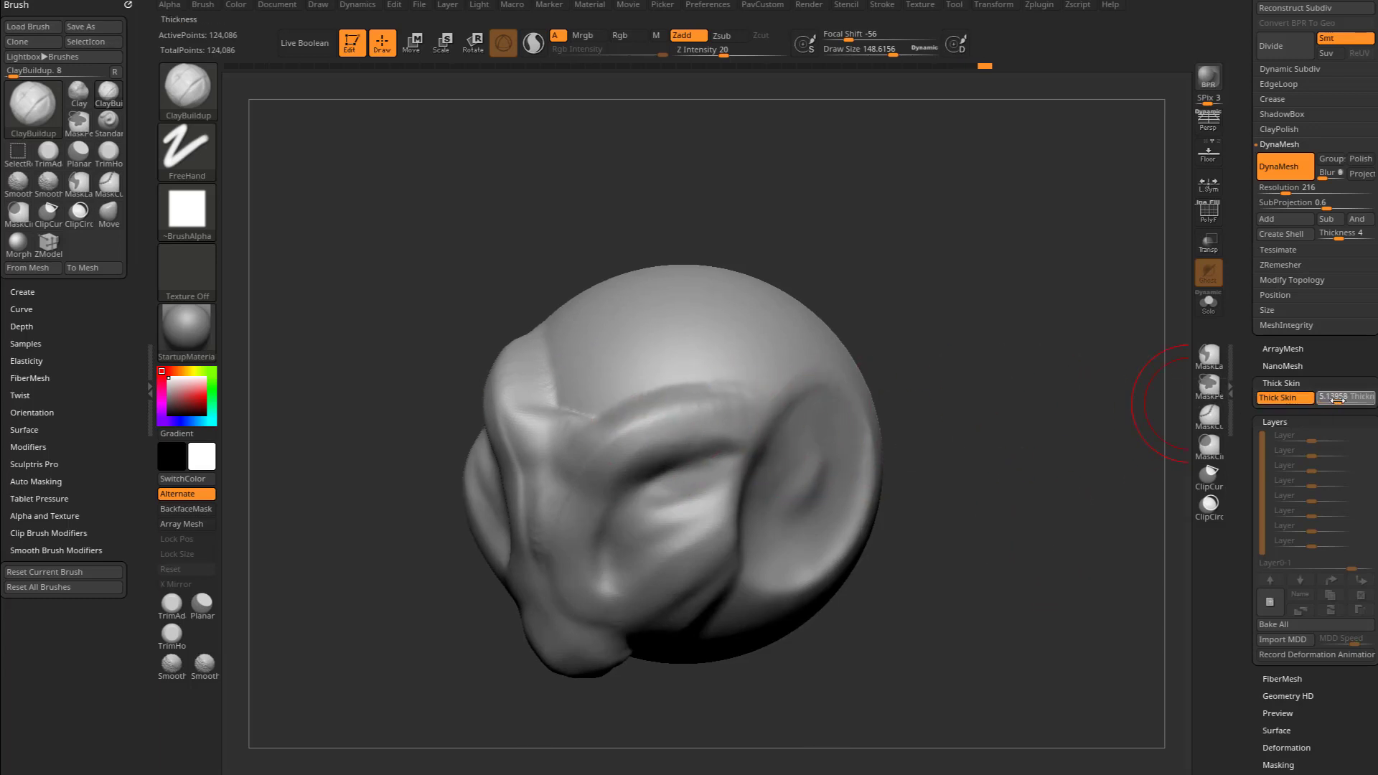
pyautogui.moveTo(739, 414); pyautogui.dragTo(693, 421)
pyautogui.hotkey('ctrl', 'z')
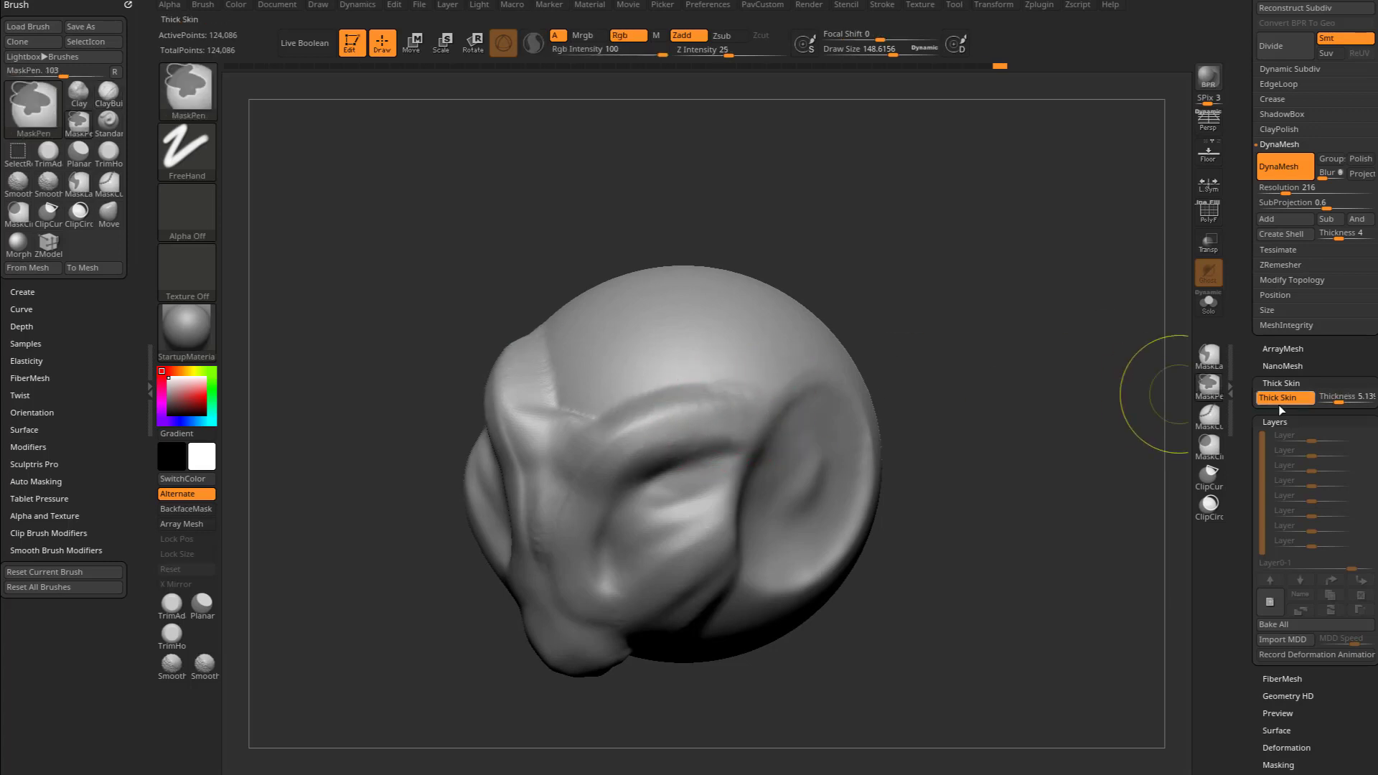
# Step: Build up the brow ridge at a Thick Skin thickness of about 92.5, and lower the thickness to about 13.7
pyautogui.moveTo(1339, 401); pyautogui.dragTo(1351, 402)
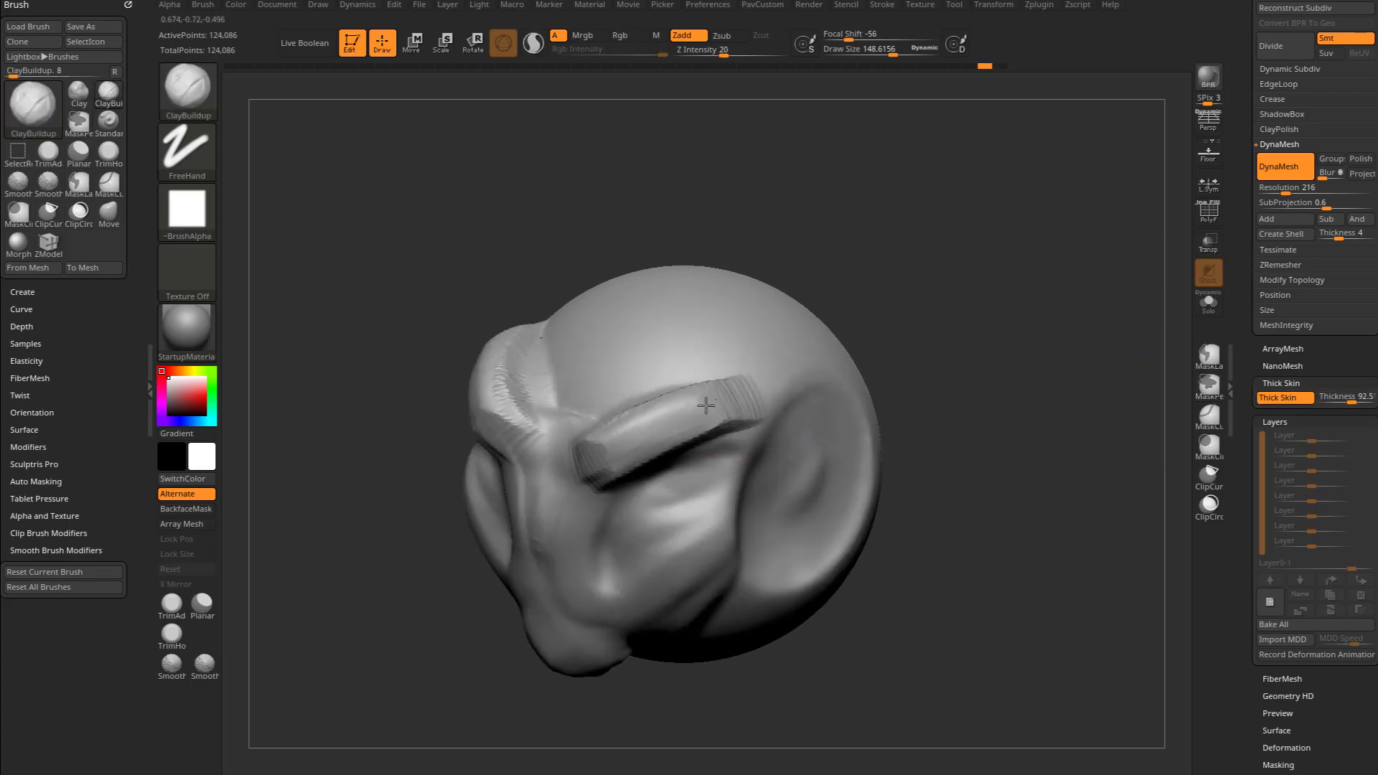
pyautogui.moveTo(1347, 402); pyautogui.dragTo(1163, 408)
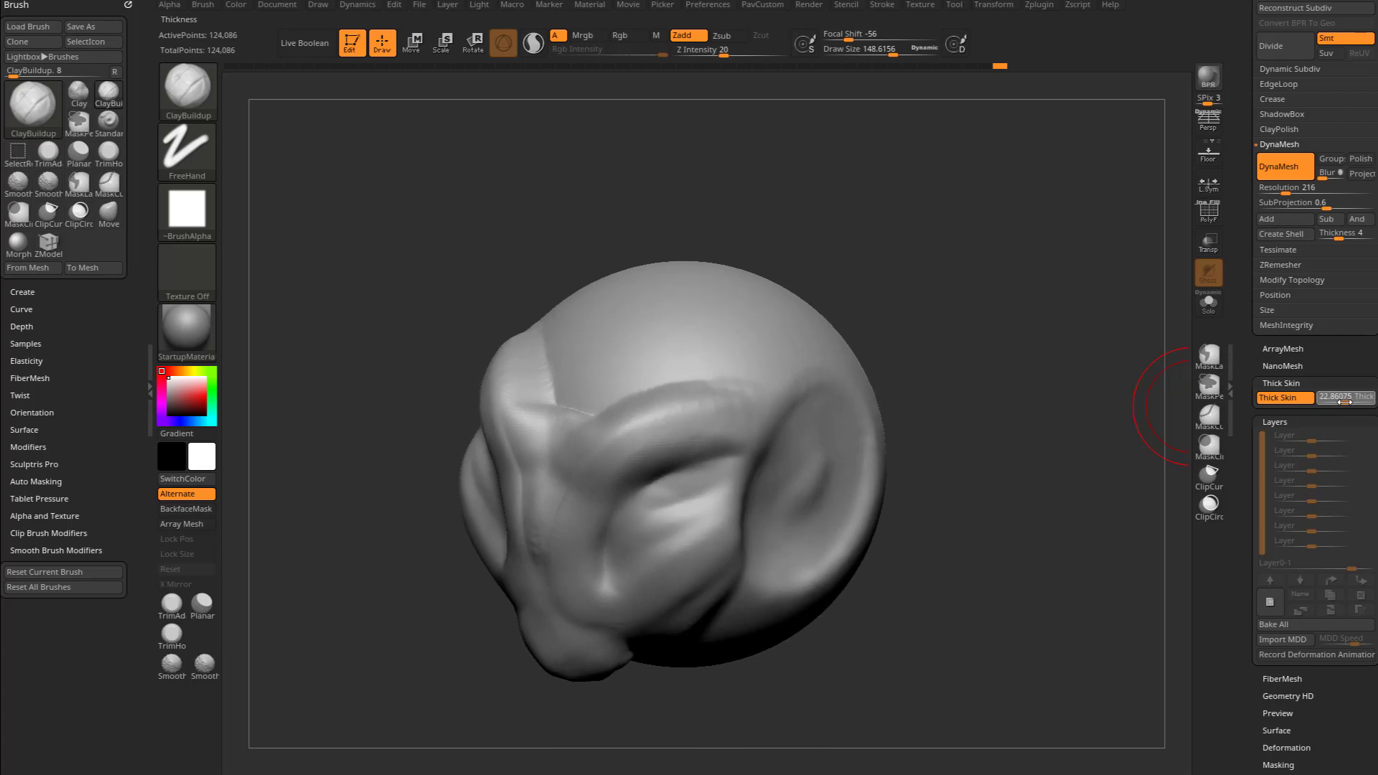
pyautogui.moveTo(996, 481)
pyautogui.mouseDown()
pyautogui.moveTo(1014, 459)
pyautogui.moveTo(1000, 467)
pyautogui.mouseUp()
pyautogui.hotkey('ctrl', 'z')
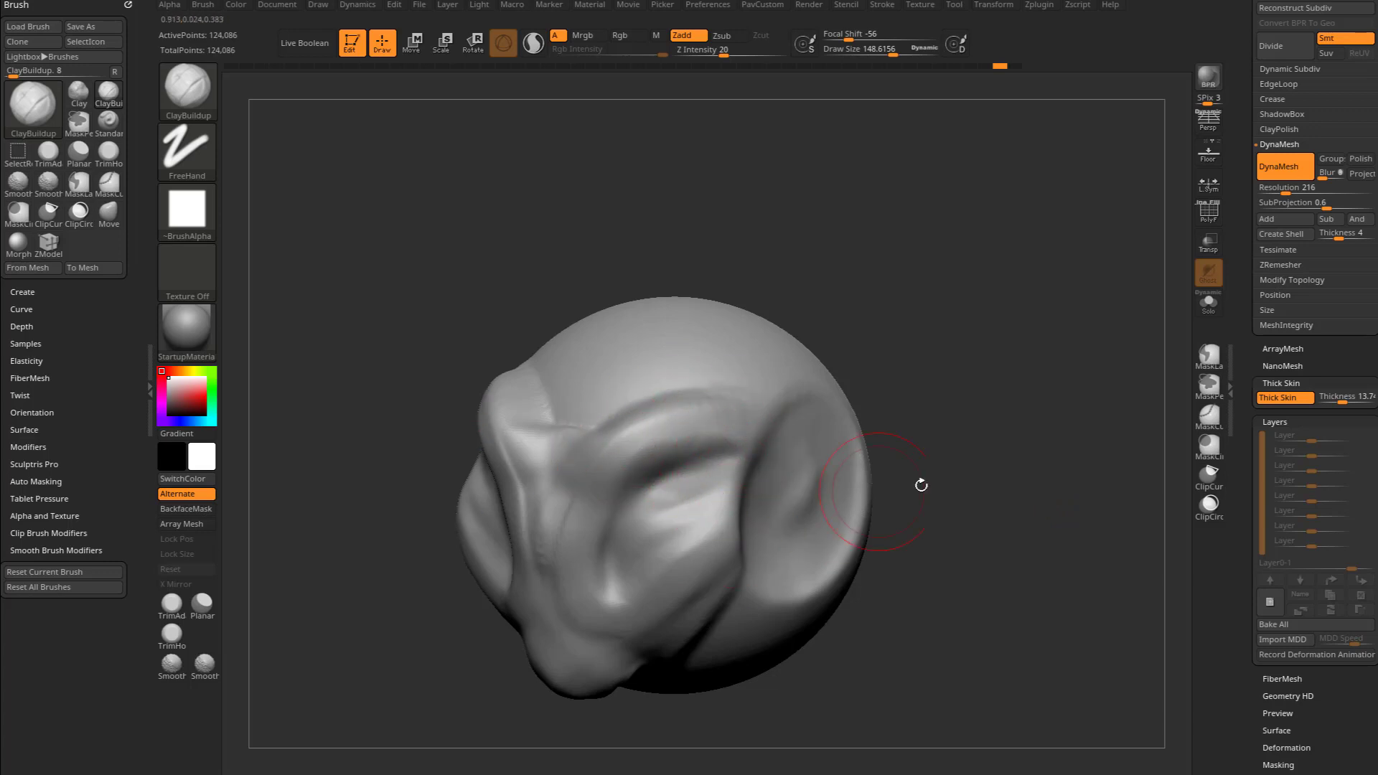
# Step: Rebuild the head's topology with DynaMesh at resolution 216, and compare its wireframe and the Morph Target options
pyautogui.moveTo(906, 518); pyautogui.dragTo(1055, 520)
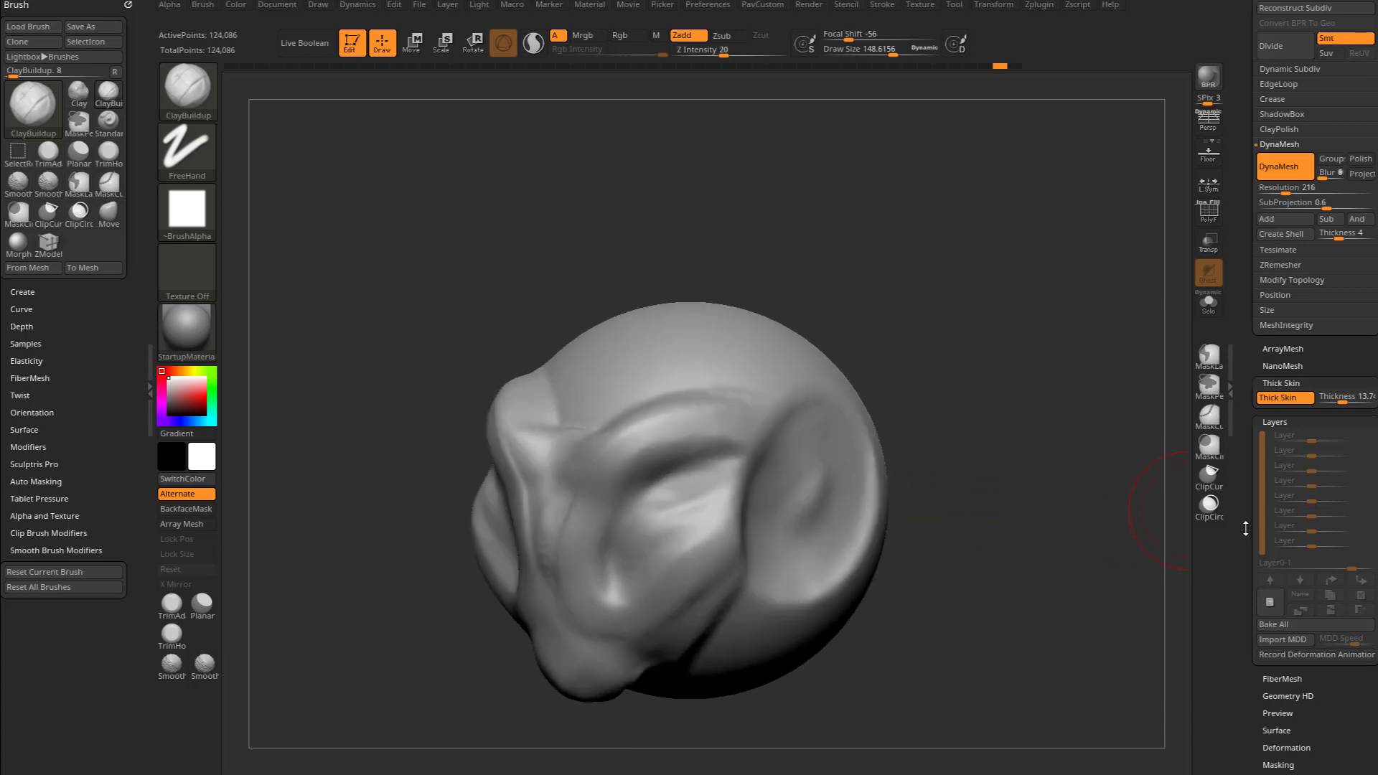
pyautogui.scroll(-5, 1277, 448)
pyautogui.press('shift')
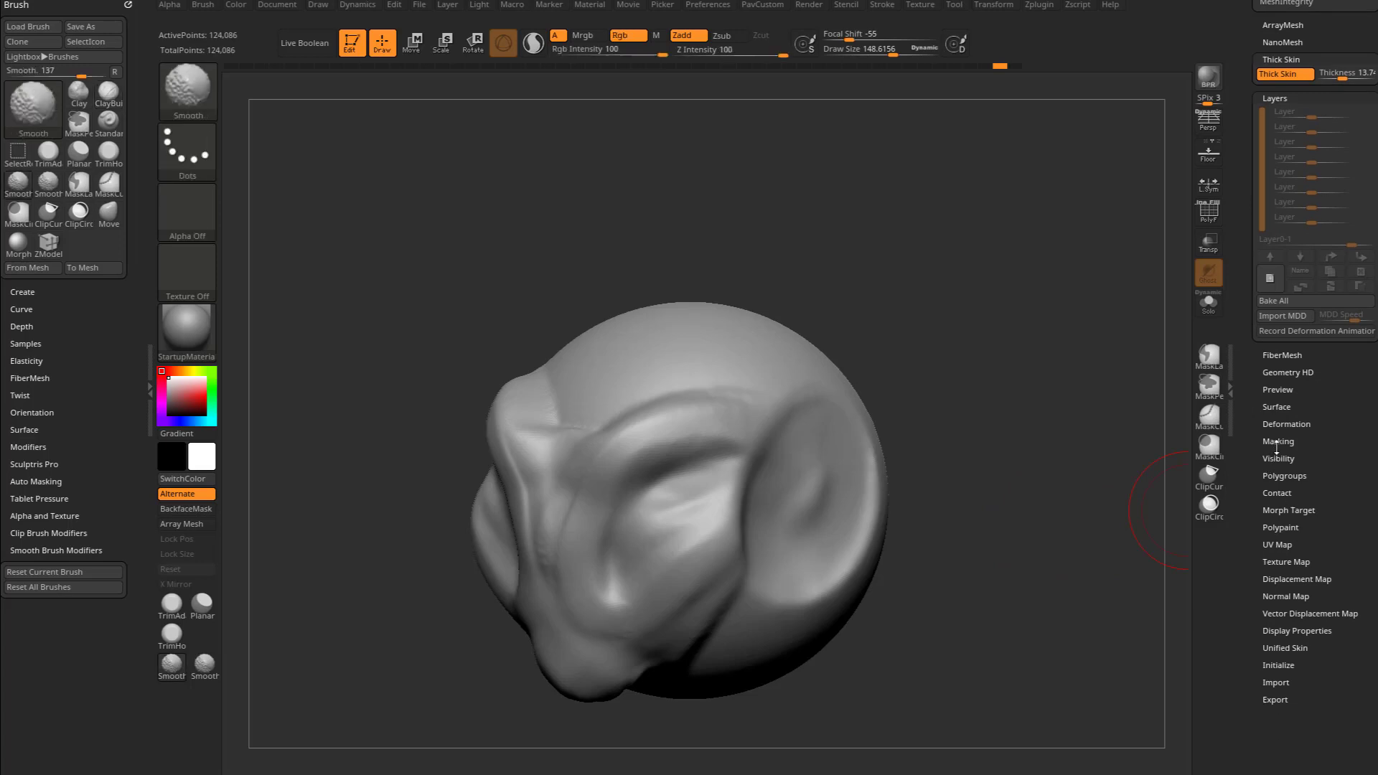
pyautogui.click(1277, 510)
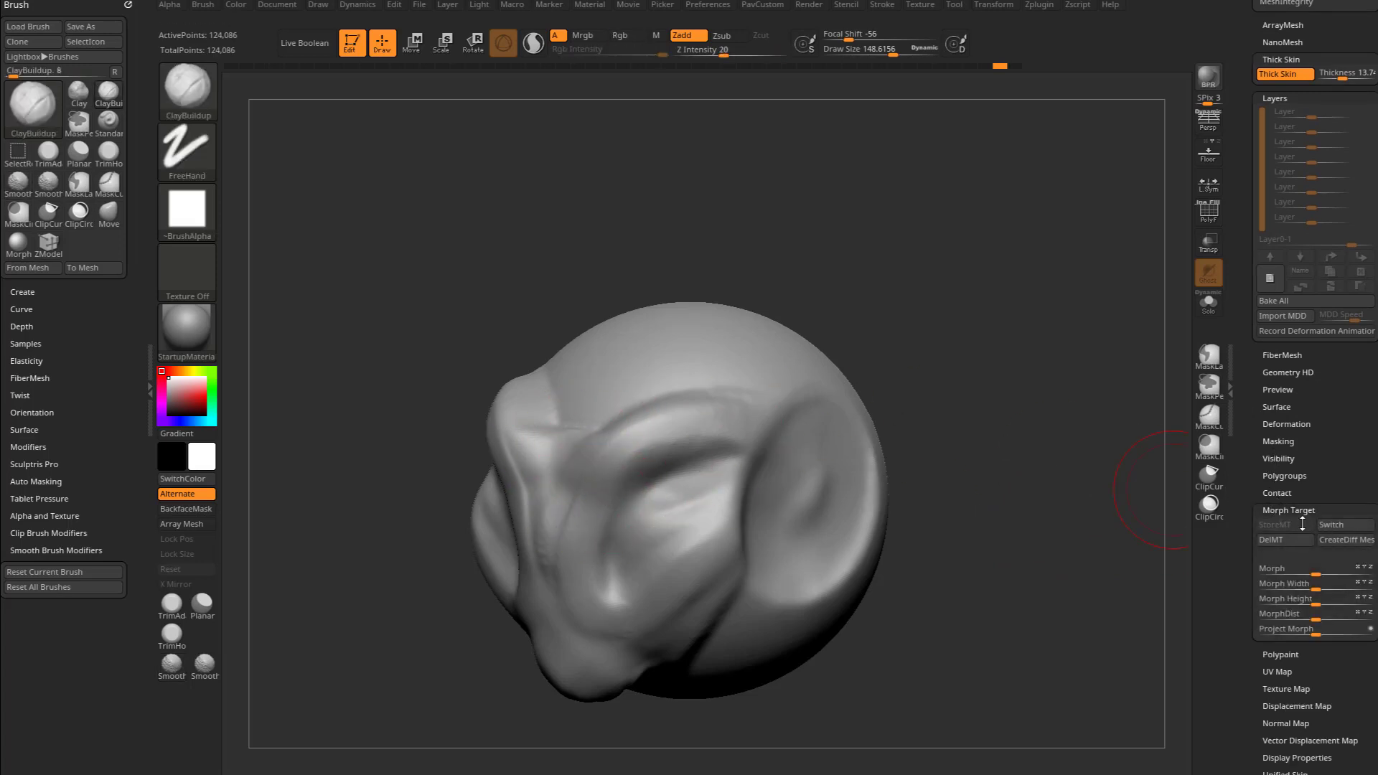
pyautogui.click(1203, 220)
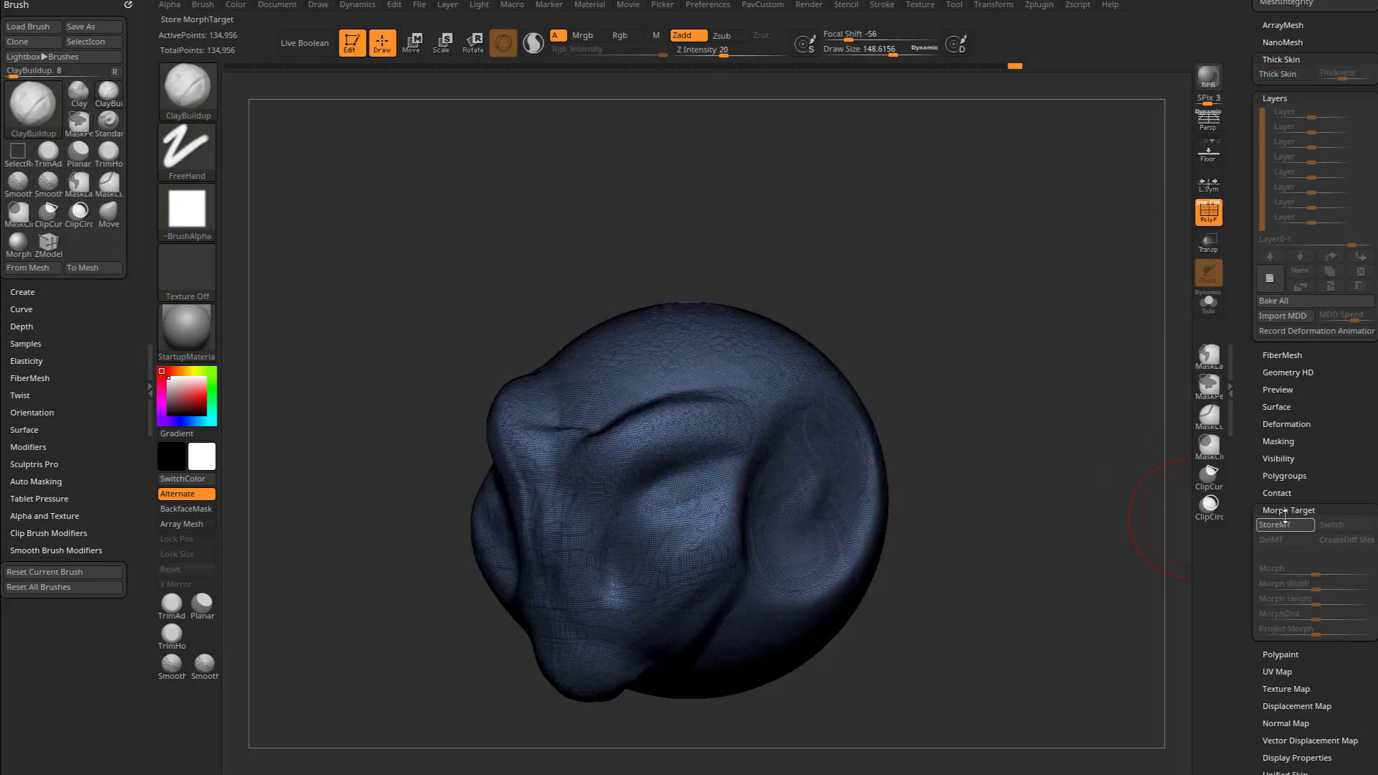
pyautogui.scroll(7, 1288, 574)
pyautogui.scroll(2, 1247, 556)
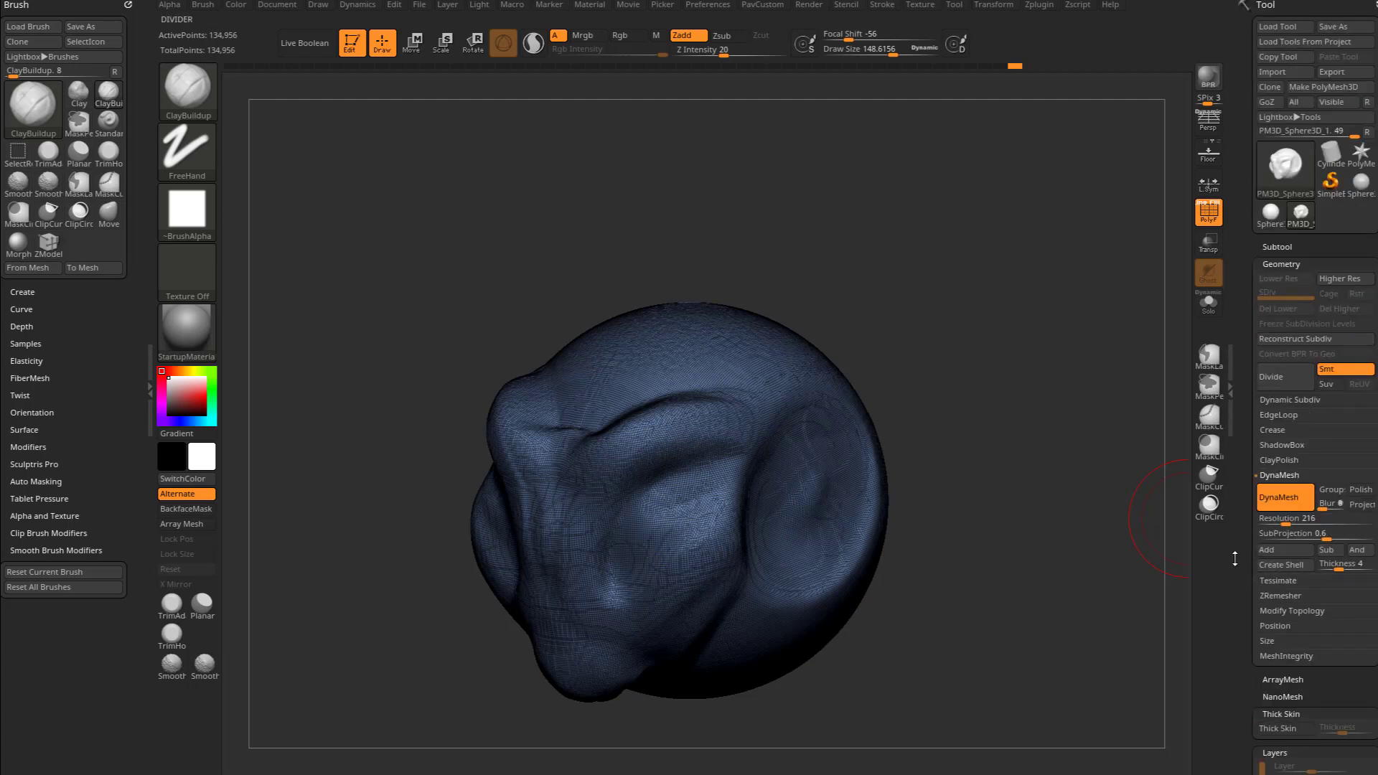
pyautogui.click(1207, 212)
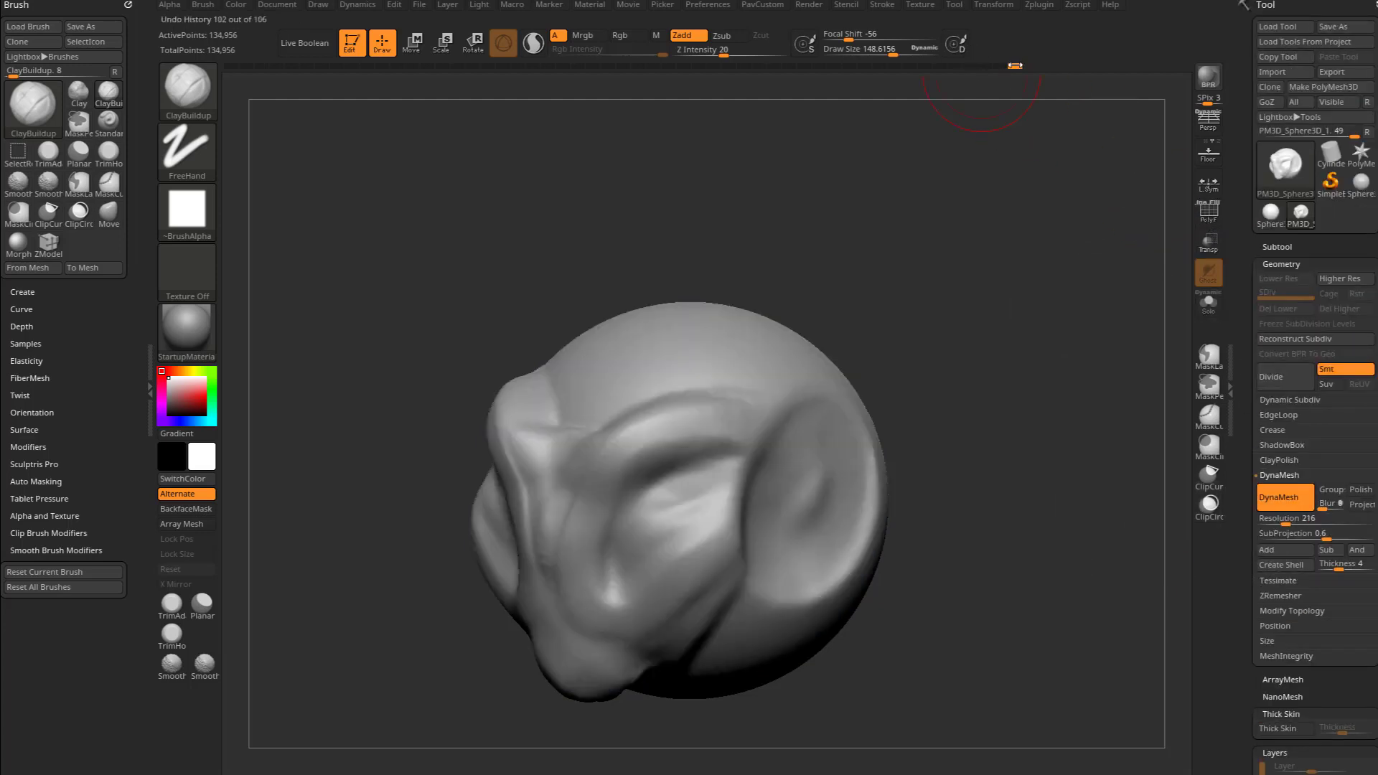
# Step: Switch to the browser, open the ZBrush 2020 What's New artwork on ArtStation, and find "histor" in its video list
pyautogui.hotkey('alt', 'Tab')
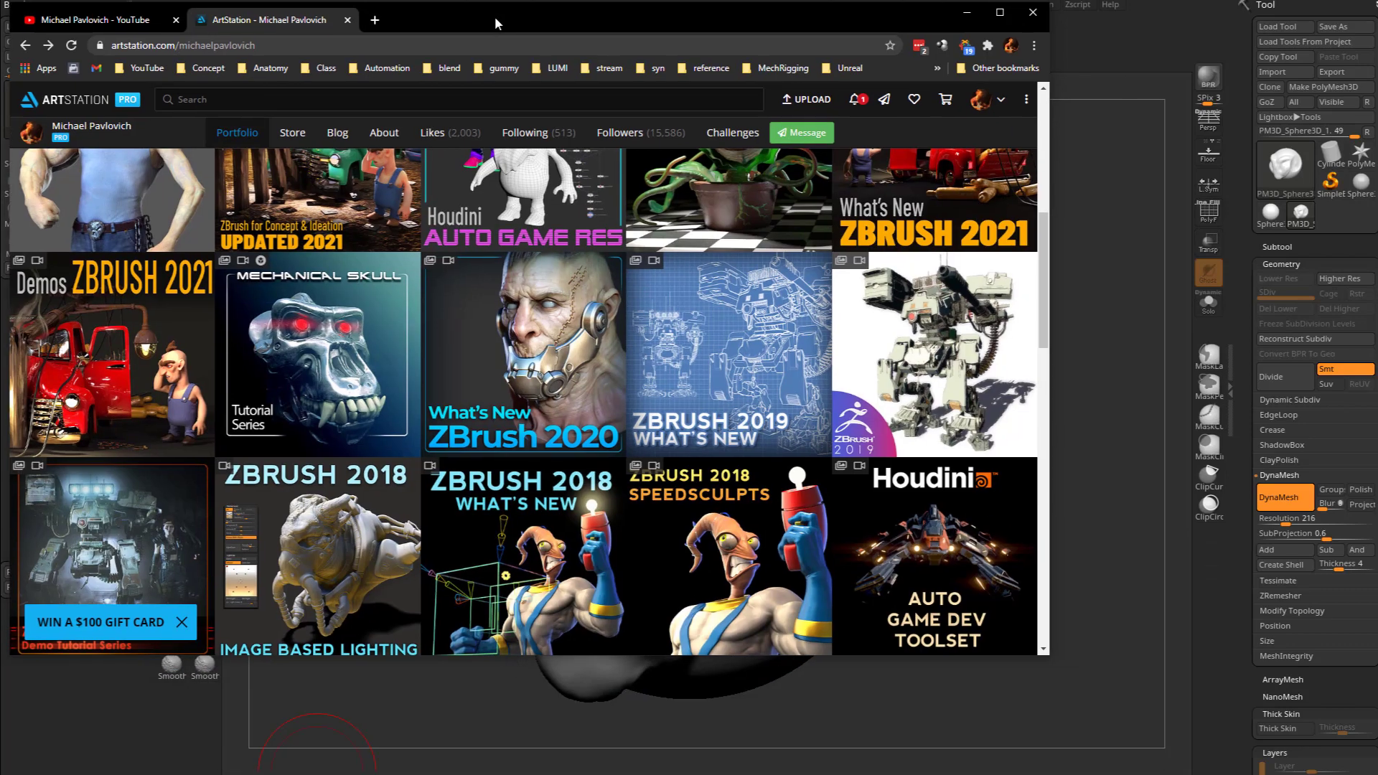
pyautogui.moveTo(495, 23); pyautogui.dragTo(646, 78)
pyautogui.click(679, 402)
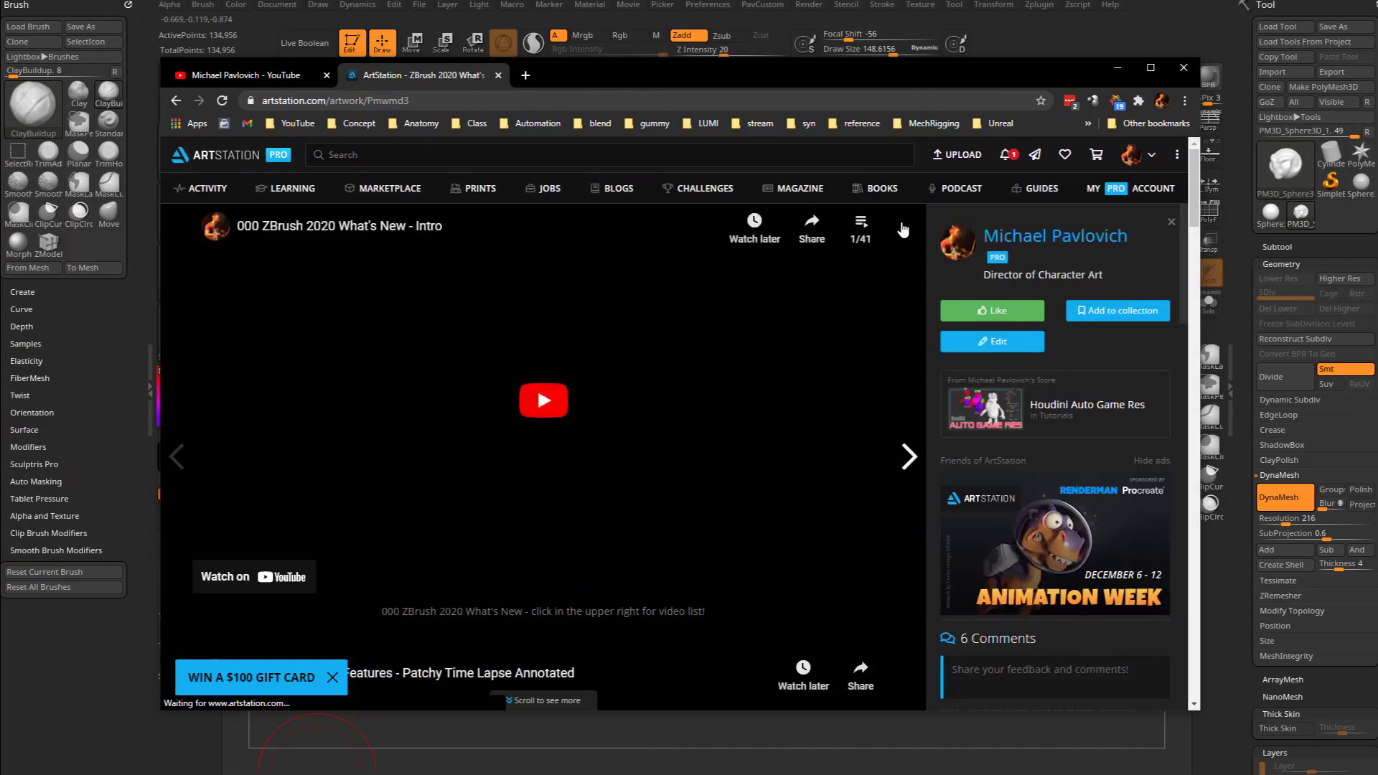
pyautogui.click(861, 226)
pyautogui.hotkey('ctrl', 'f')
pyautogui.write('histor')
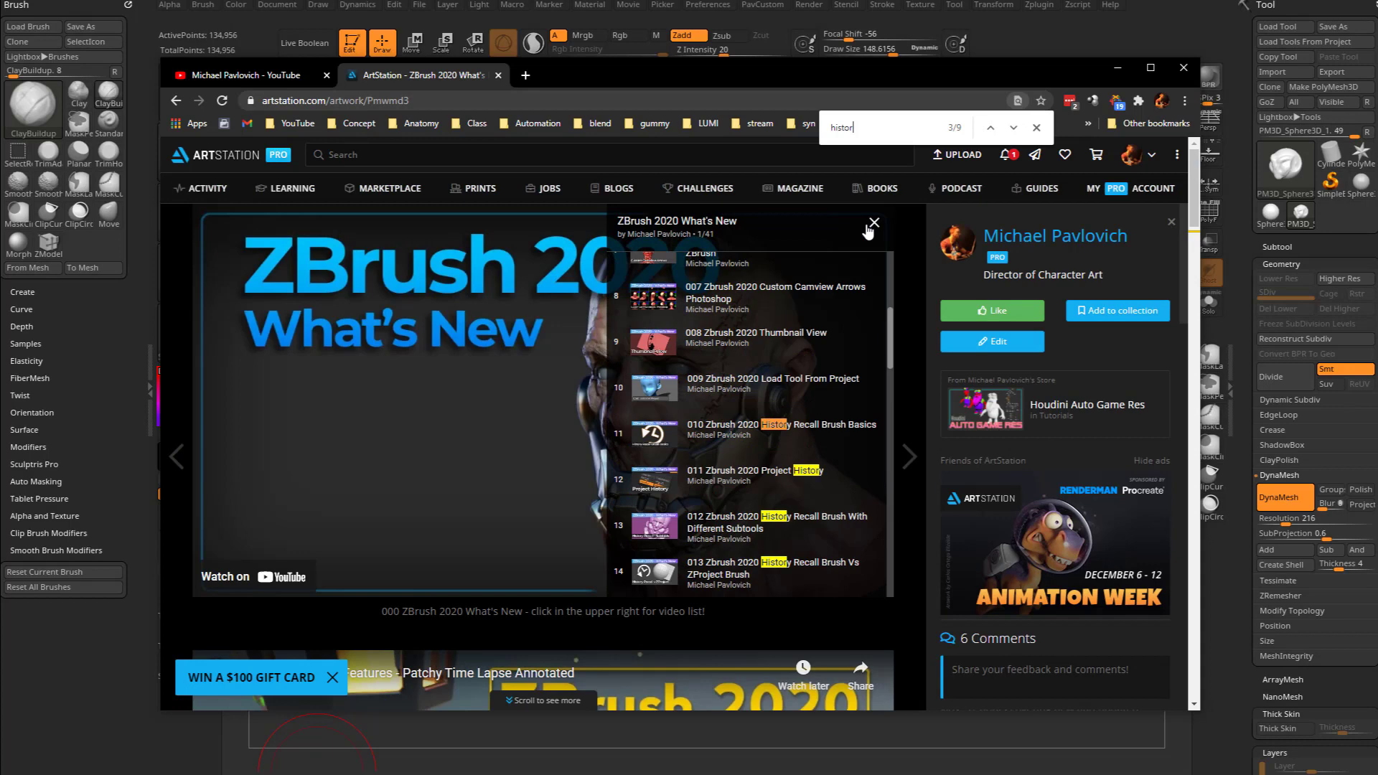
pyautogui.scroll(-2, 794, 443)
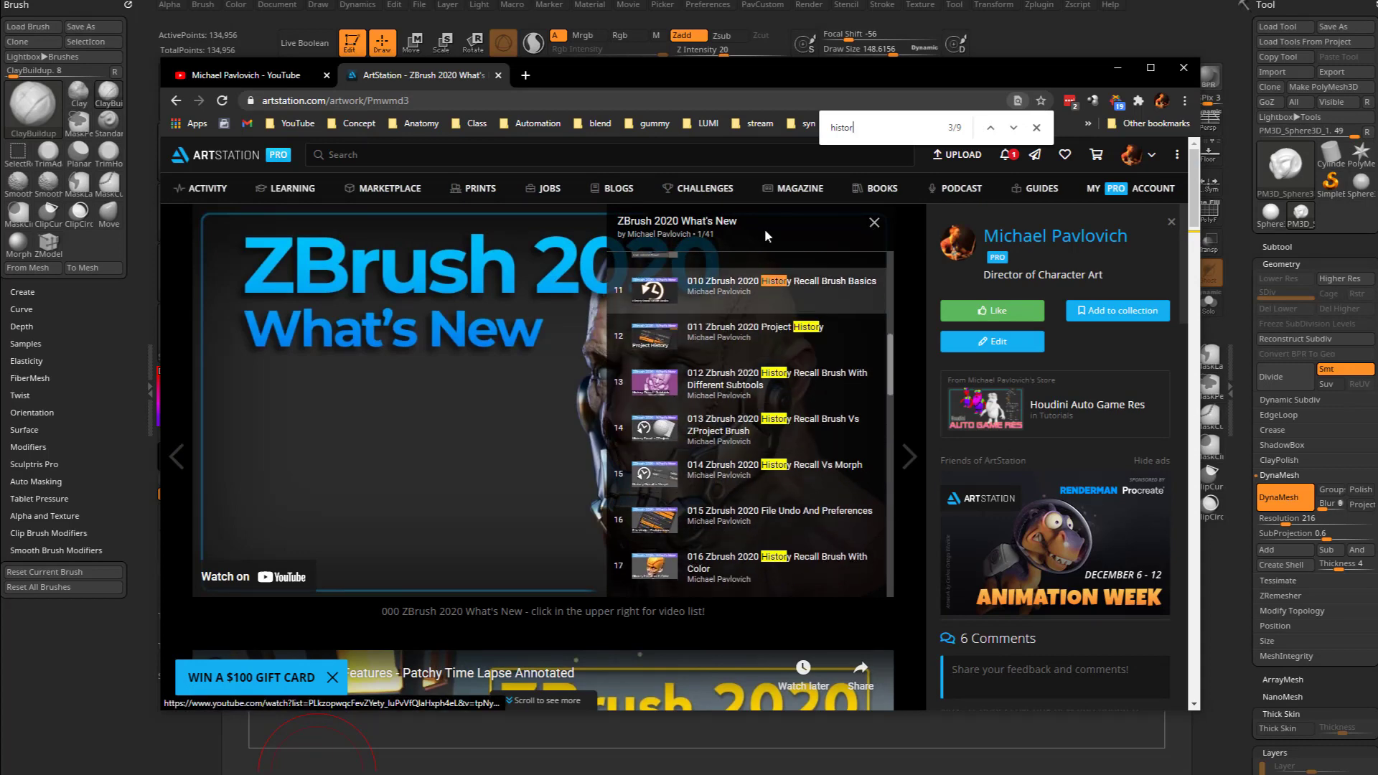
# Step: Search the YouTube channel for "history", look through the videos, and return to ZBrush
pyautogui.click(258, 76)
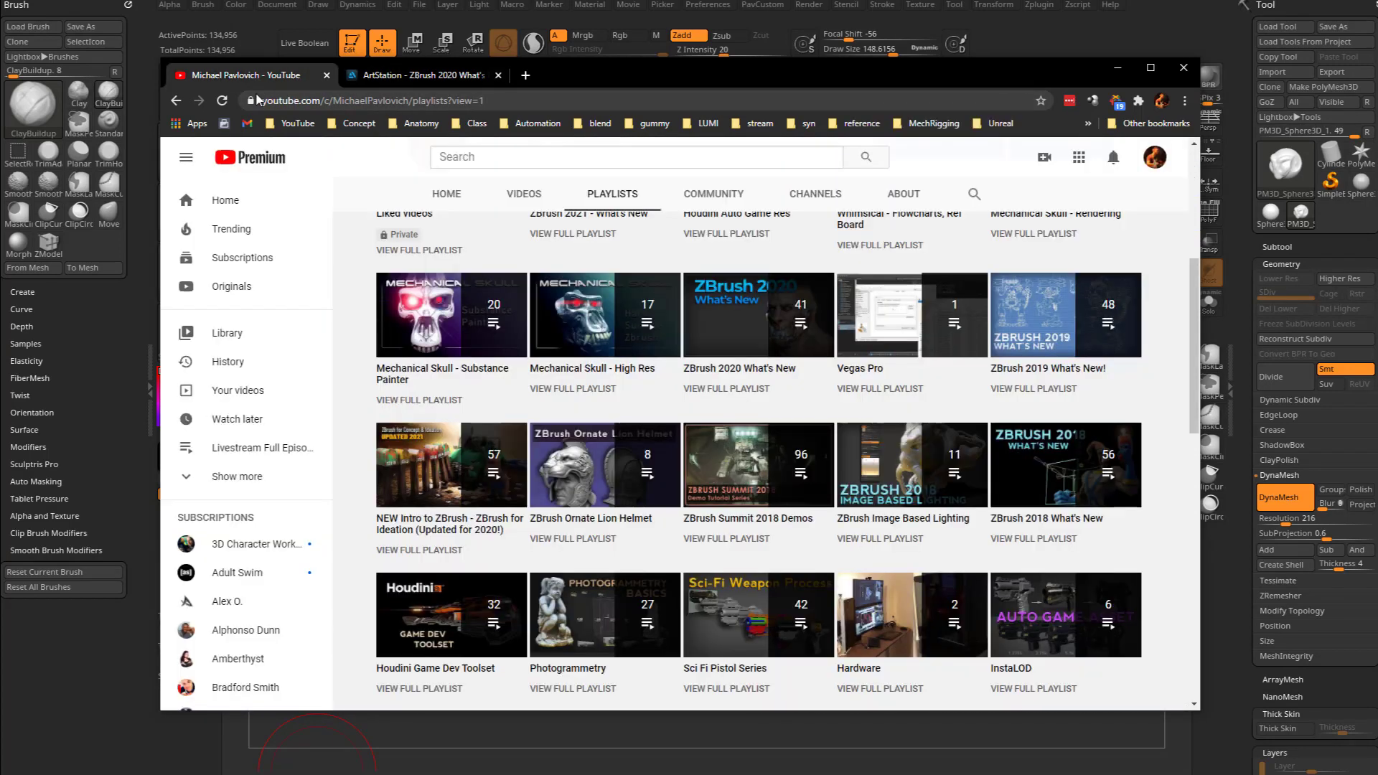
pyautogui.click(971, 199)
pyautogui.write('history')
pyautogui.press('Return')
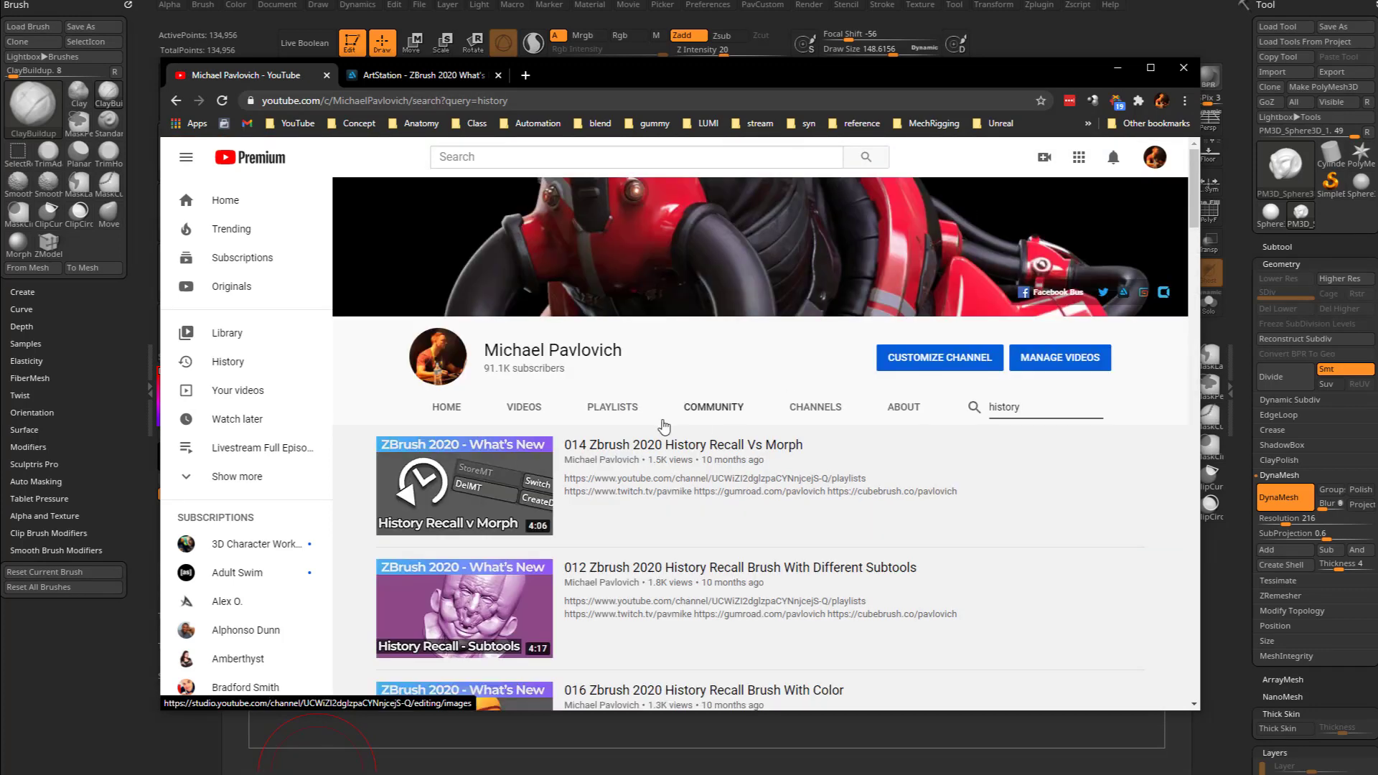
pyautogui.scroll(-2, 664, 427)
pyautogui.moveTo(613, 76); pyautogui.dragTo(359, 774)
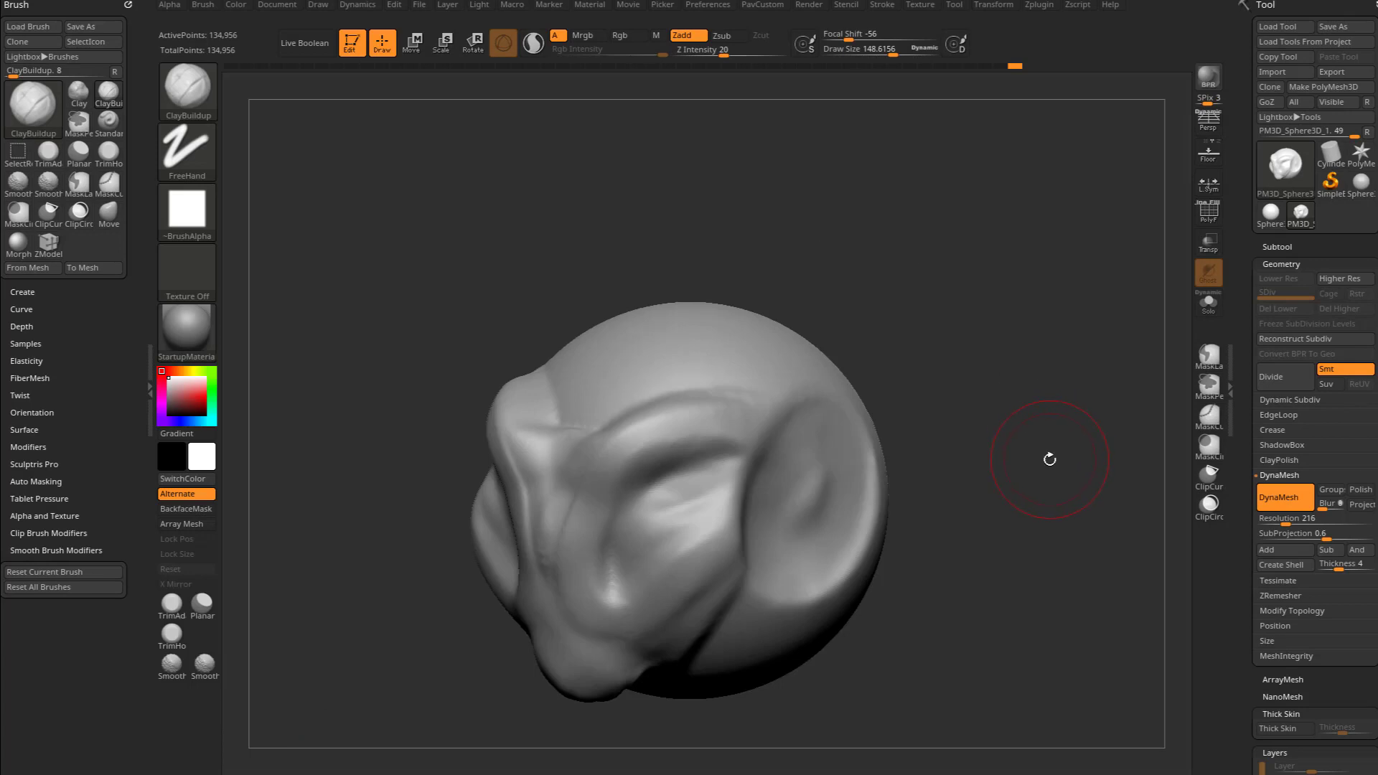
# Step: Mark the plain sphere state in the undo history as the recall source, return to the latest remeshed head, and display its wireframe
pyautogui.moveTo(1015, 65); pyautogui.dragTo(656, 75)
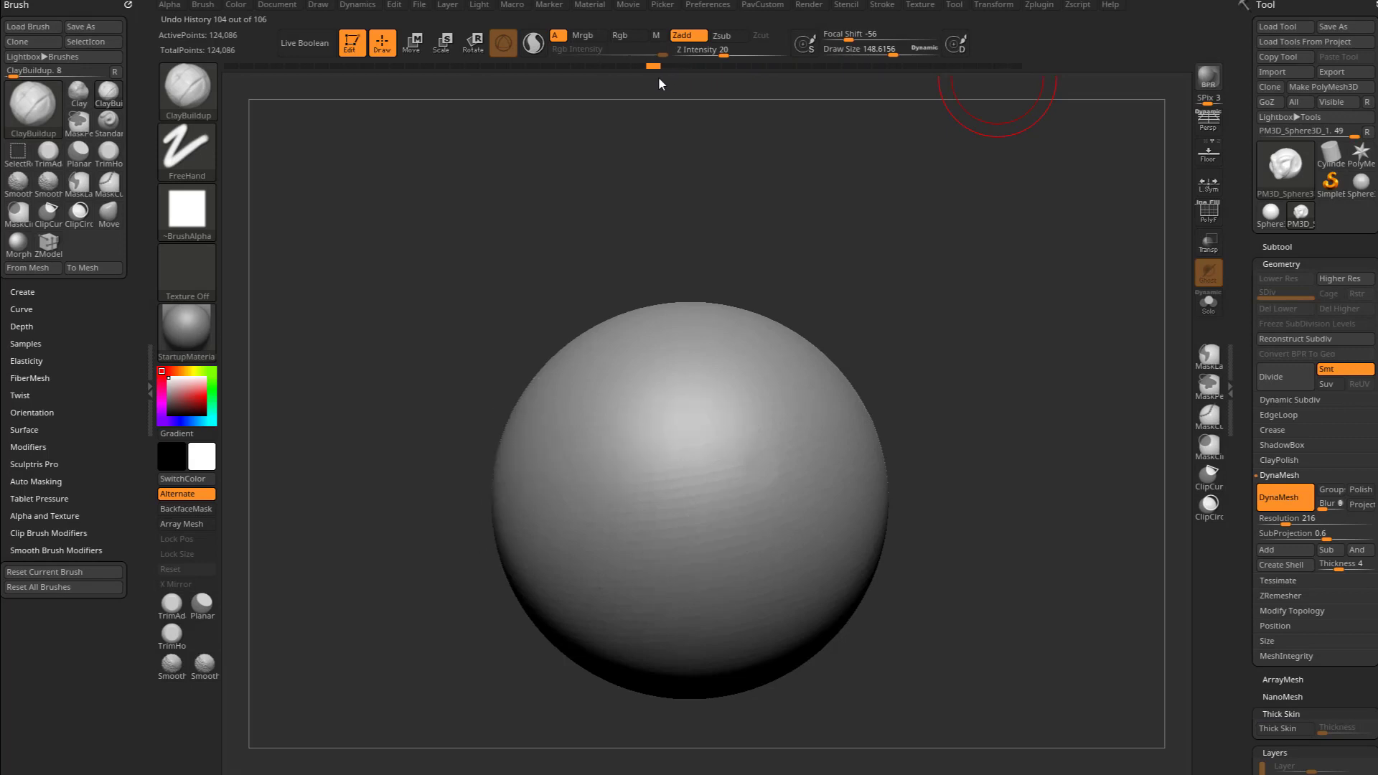
pyautogui.press('ctrl')
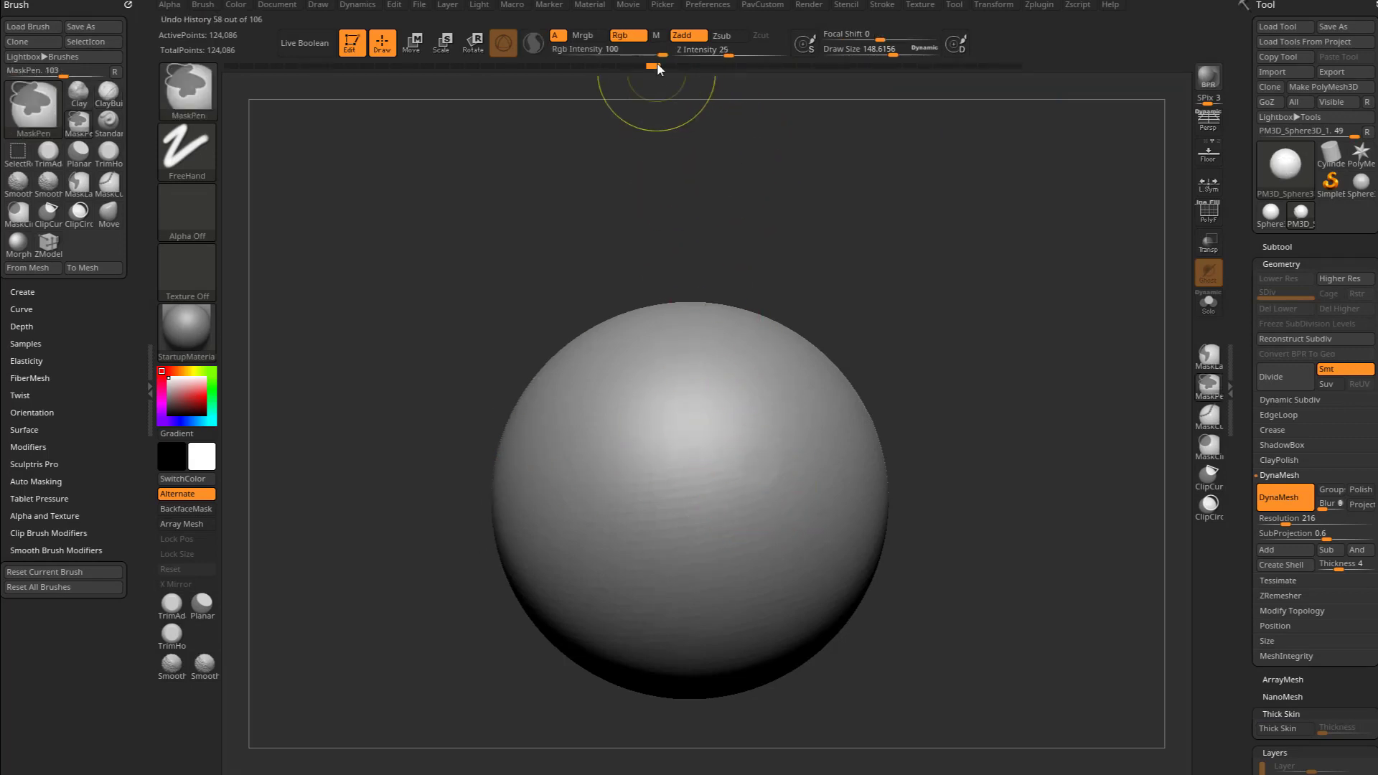
pyautogui.click(1015, 66)
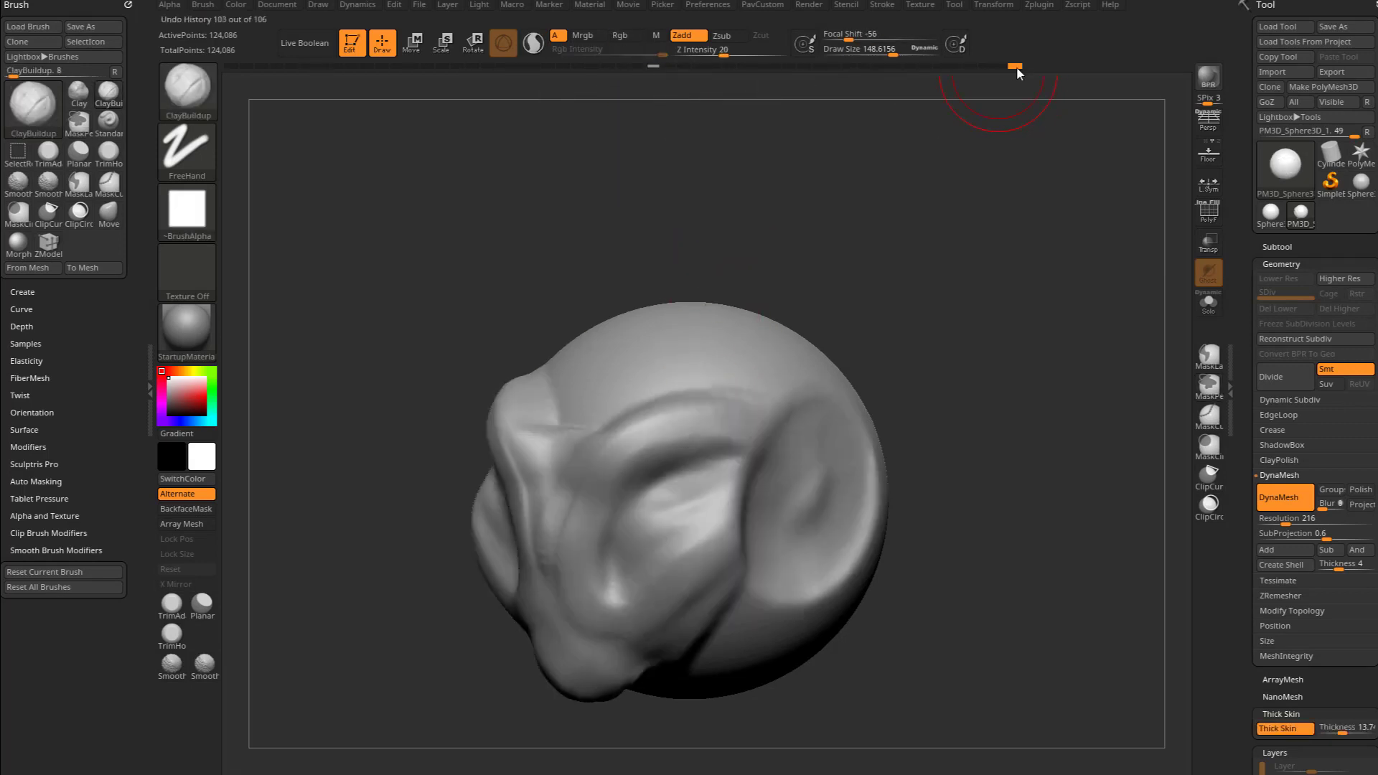
pyautogui.hotkey('shift', 'f')
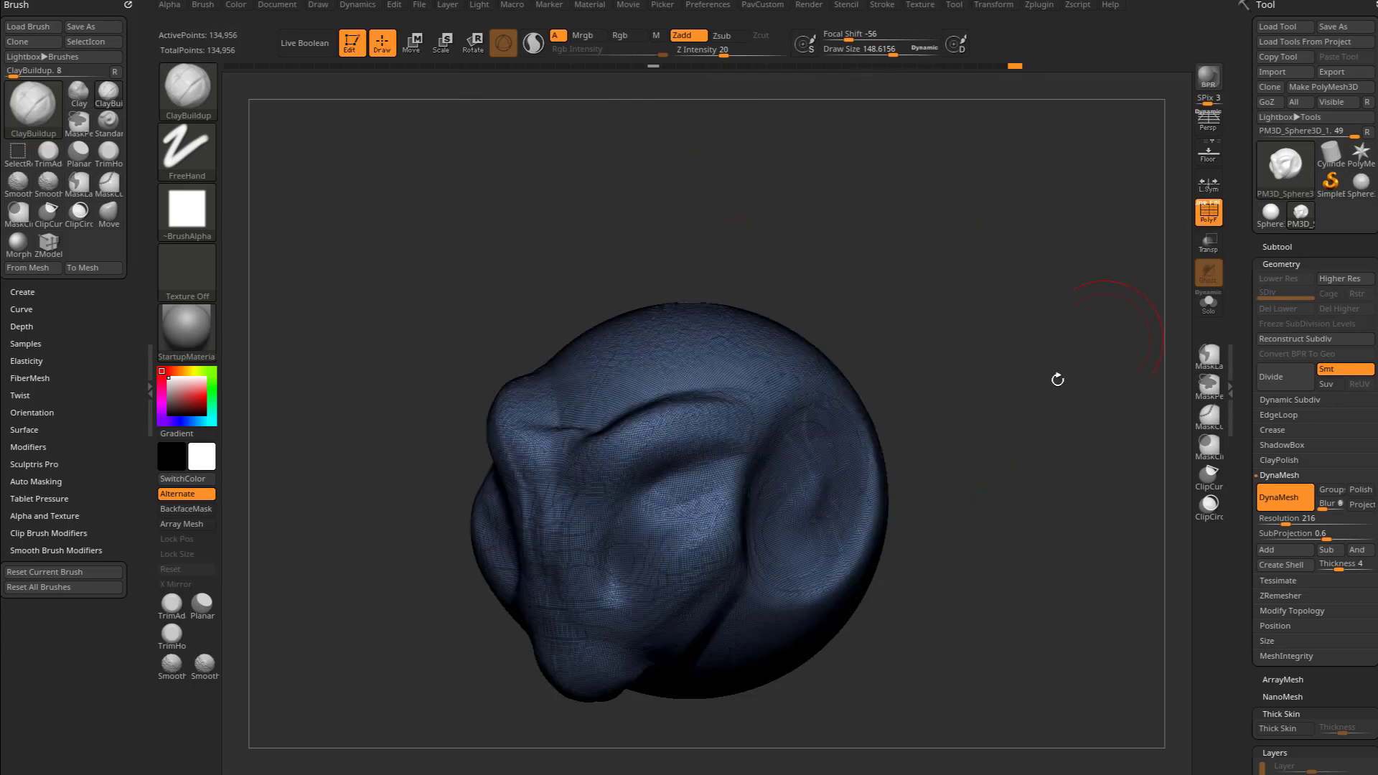
# Step: Pull pointed horns out of the upper sides of the head with the Move brush, and remesh with DynaMesh
pyautogui.press('b')
pyautogui.press('m')
pyautogui.press('v')
pyautogui.moveTo(826, 402); pyautogui.dragTo(937, 339)
pyautogui.keyDown('ctrl'); pyautogui.moveTo(1034, 332); pyautogui.dragTo(1096, 397); pyautogui.keyUp('ctrl')
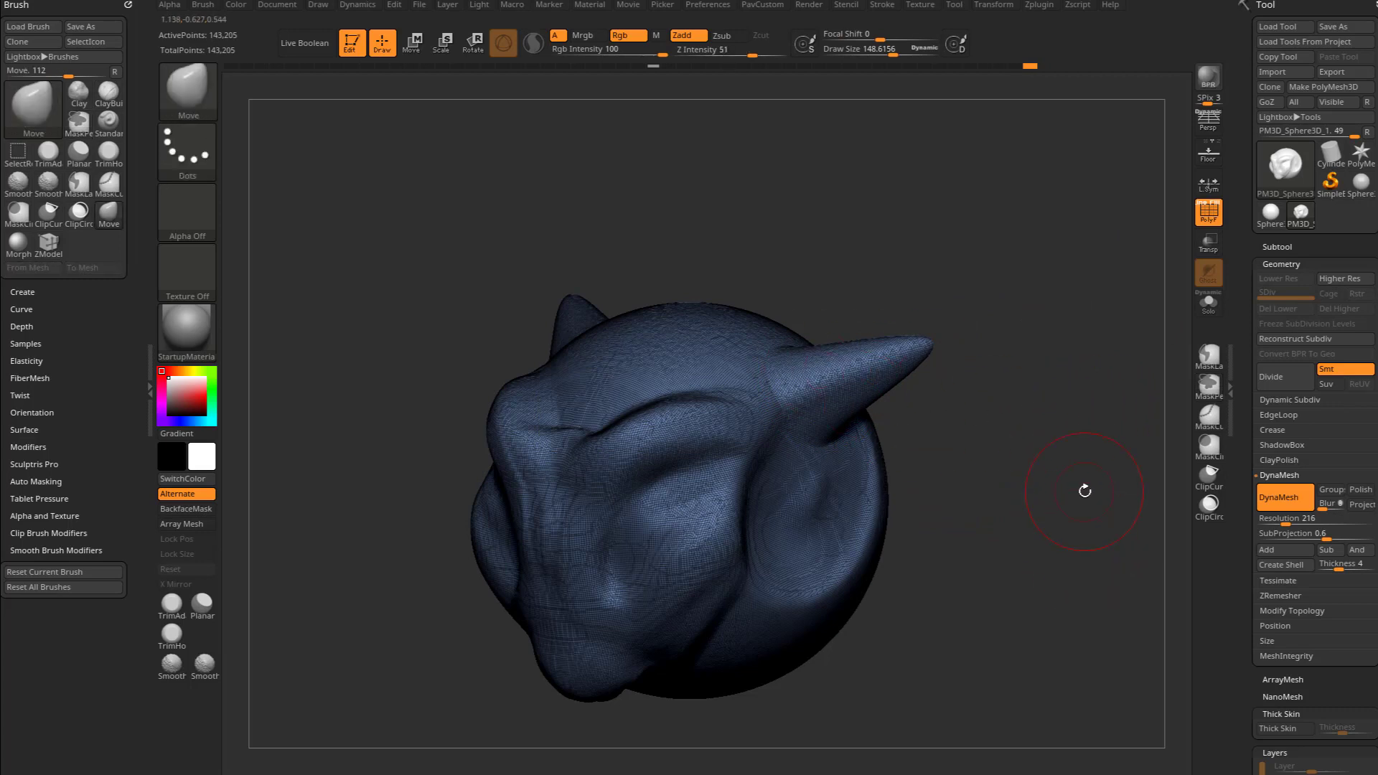
# Step: View the marked sphere state in the undo history, and return to the horned head
pyautogui.moveTo(1073, 331); pyautogui.dragTo(705, 137)
pyautogui.click(654, 66)
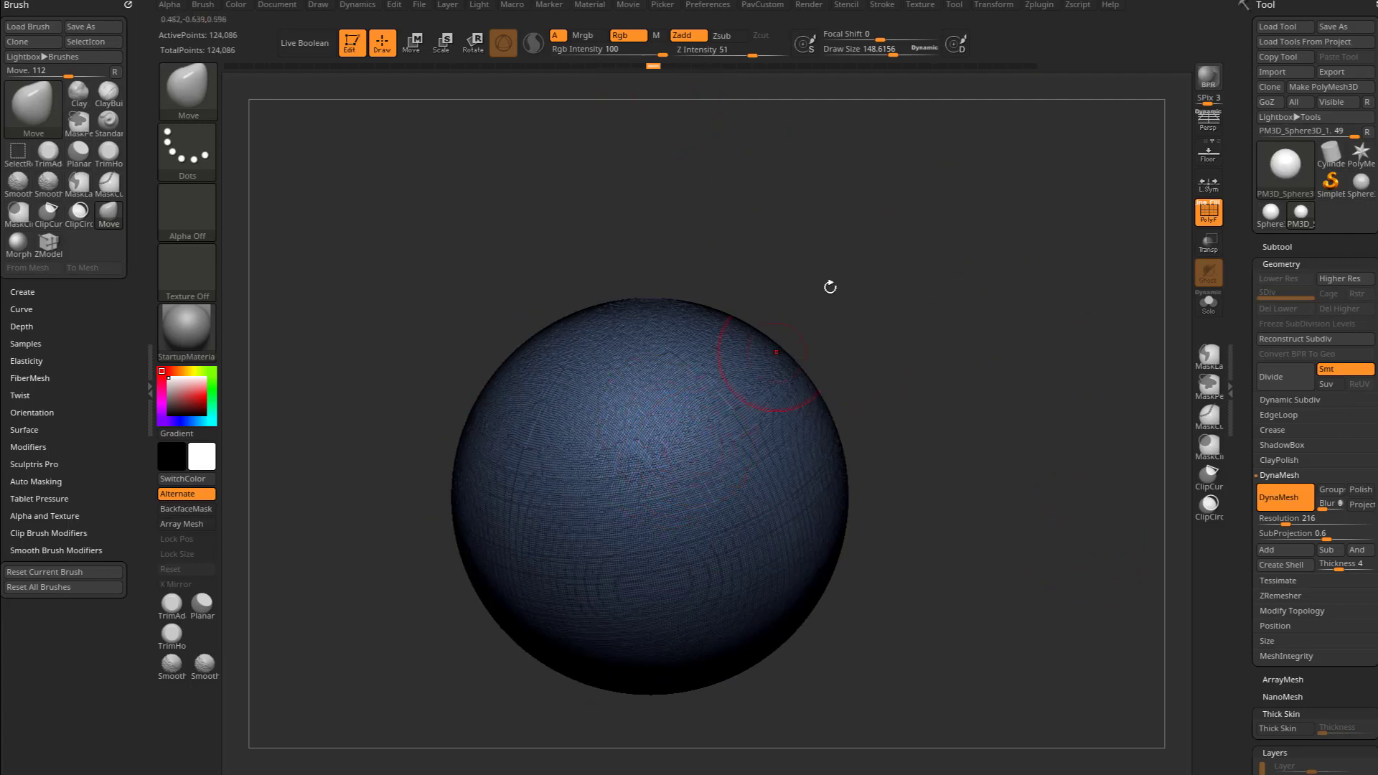
pyautogui.click(1029, 67)
# Step: Open the subtool's Project options and try Project History on the horned head at a distance of 0.02
pyautogui.click(1280, 264)
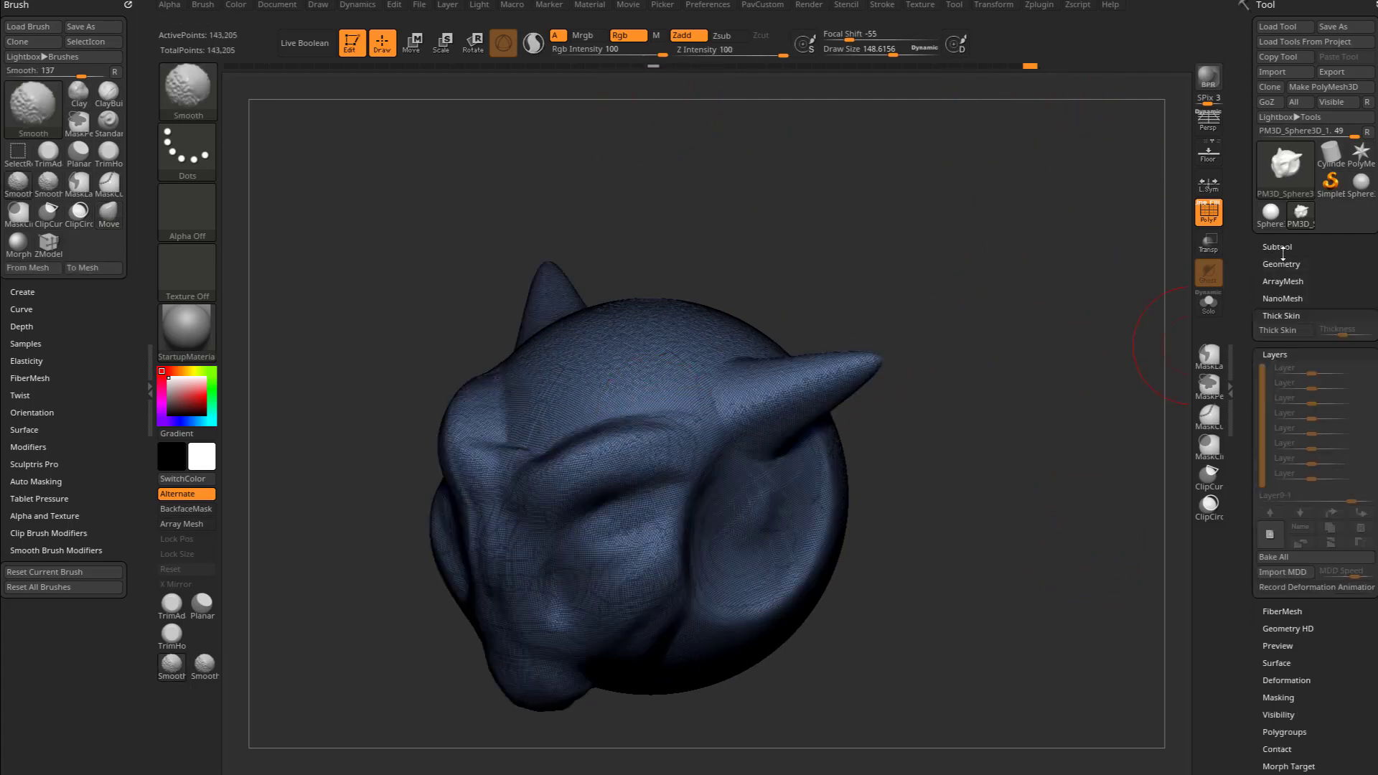
pyautogui.click(1278, 247)
pyautogui.moveTo(1277, 247); pyautogui.dragTo(1248, 181)
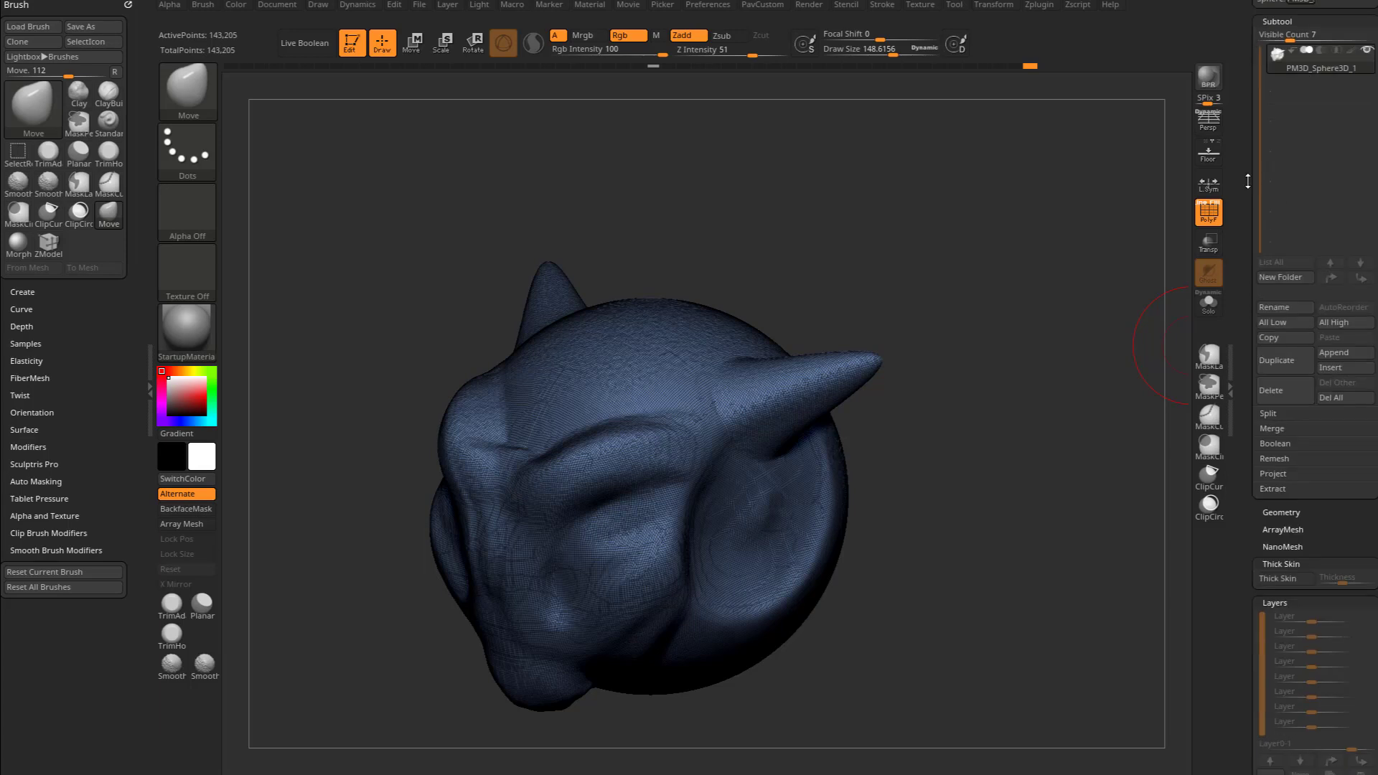
pyautogui.click(1273, 474)
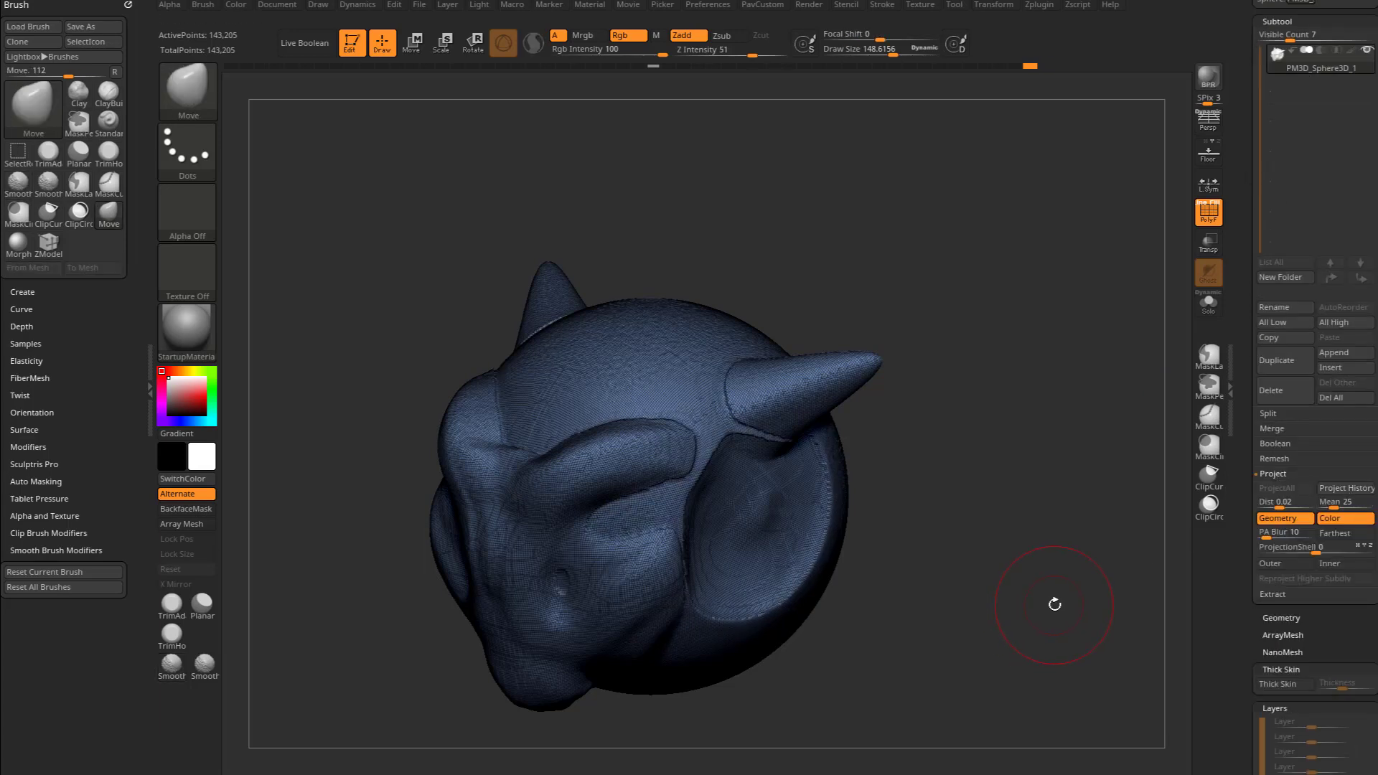
pyautogui.moveTo(1073, 583); pyautogui.dragTo(1031, 587)
# Step: Try Project History with Dist 0.05526, ProjectionShell 0.1273 and Inner, and undo the projection
pyautogui.moveTo(1308, 508); pyautogui.dragTo(1287, 506)
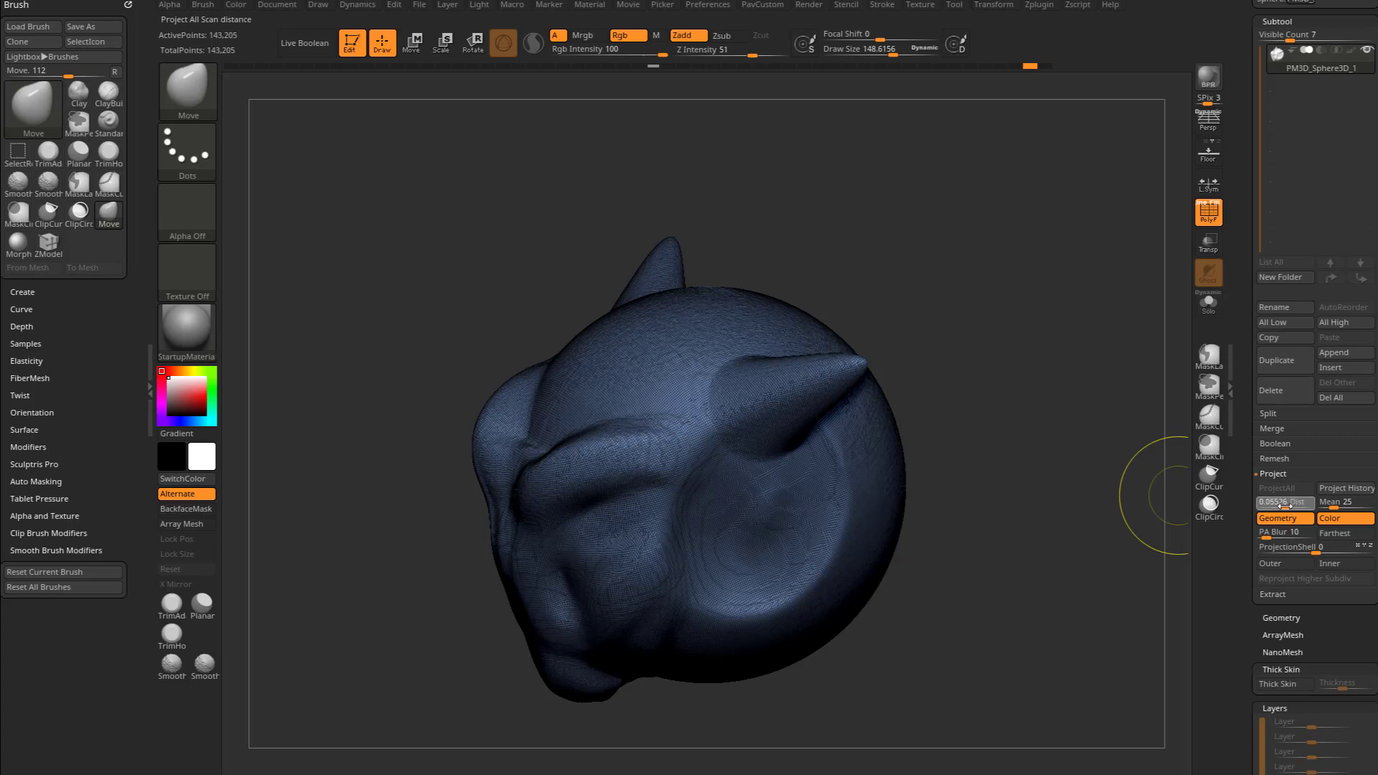
pyautogui.moveTo(1321, 551); pyautogui.dragTo(1350, 552)
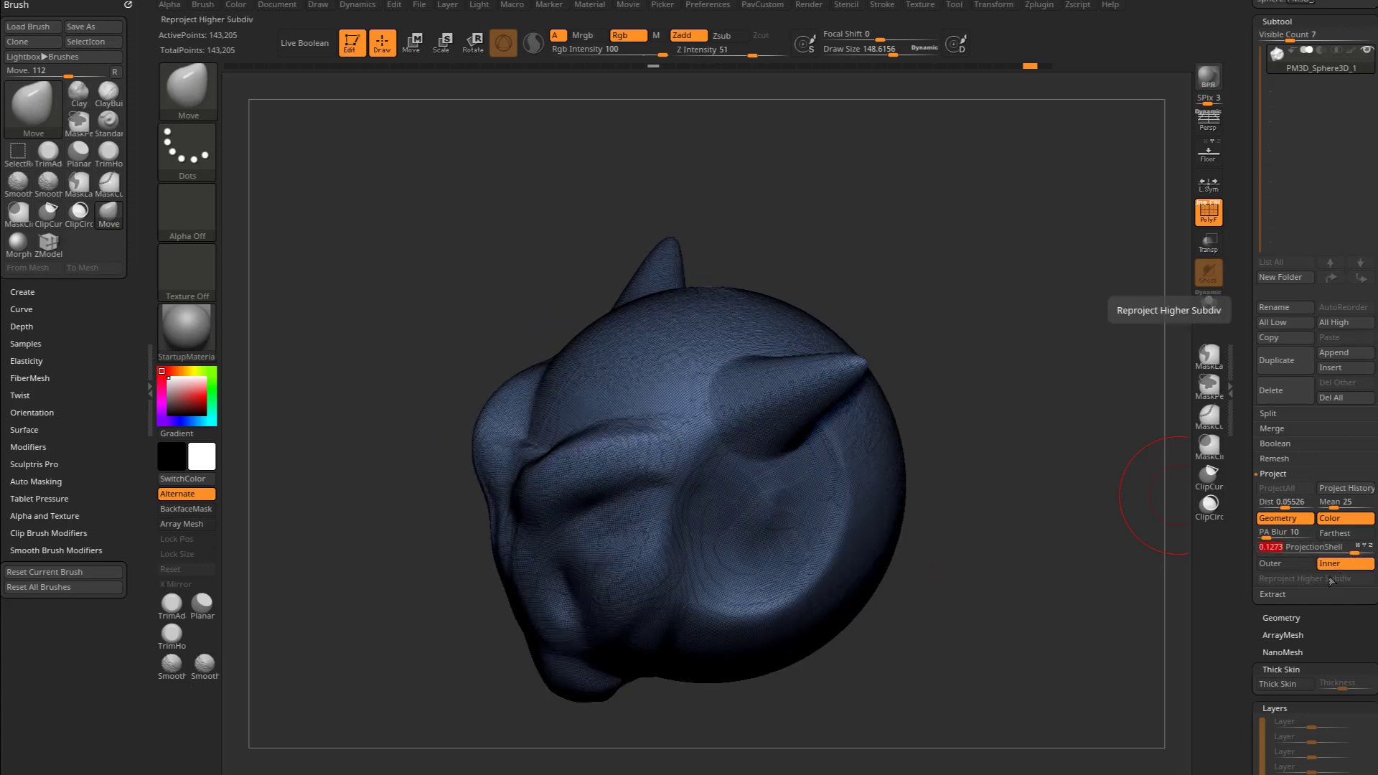
pyautogui.click(1353, 491)
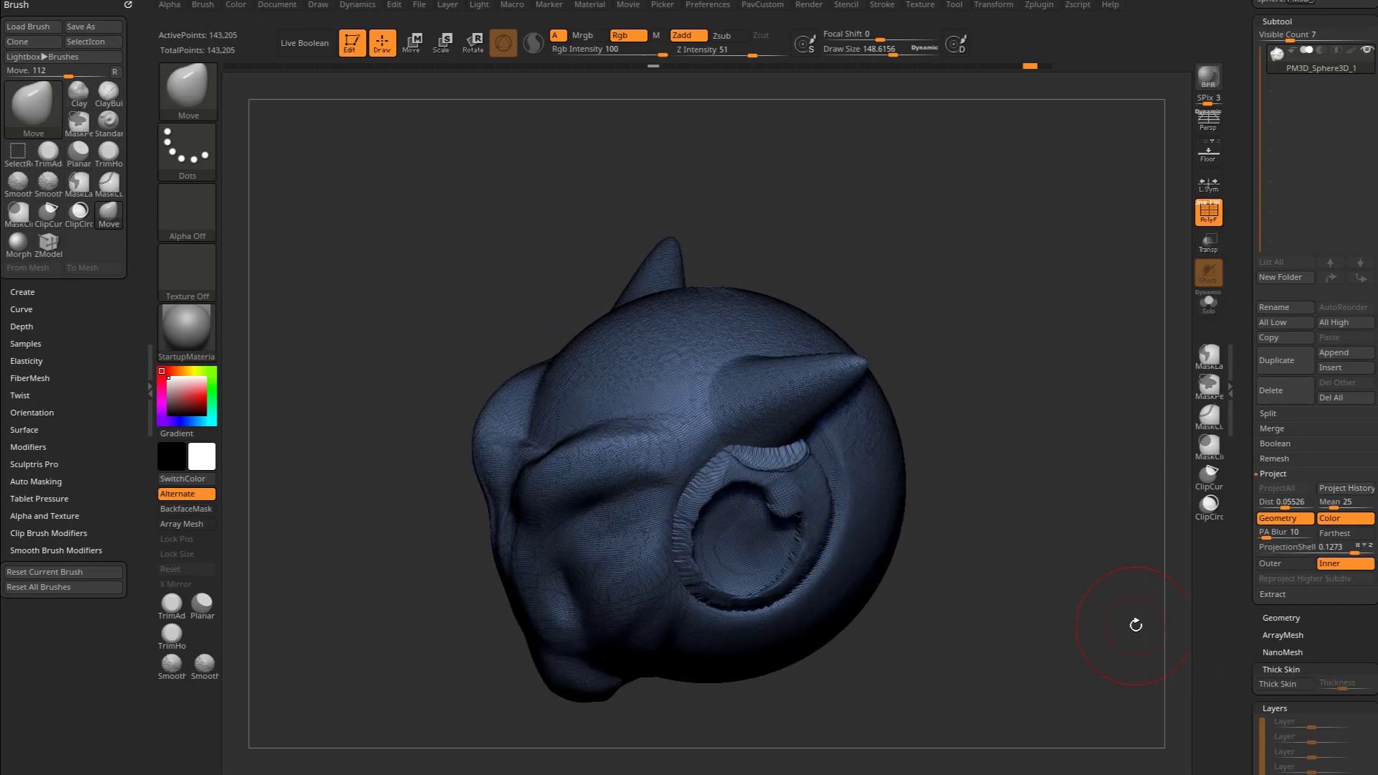
pyautogui.hotkey('ctrl', 'z')
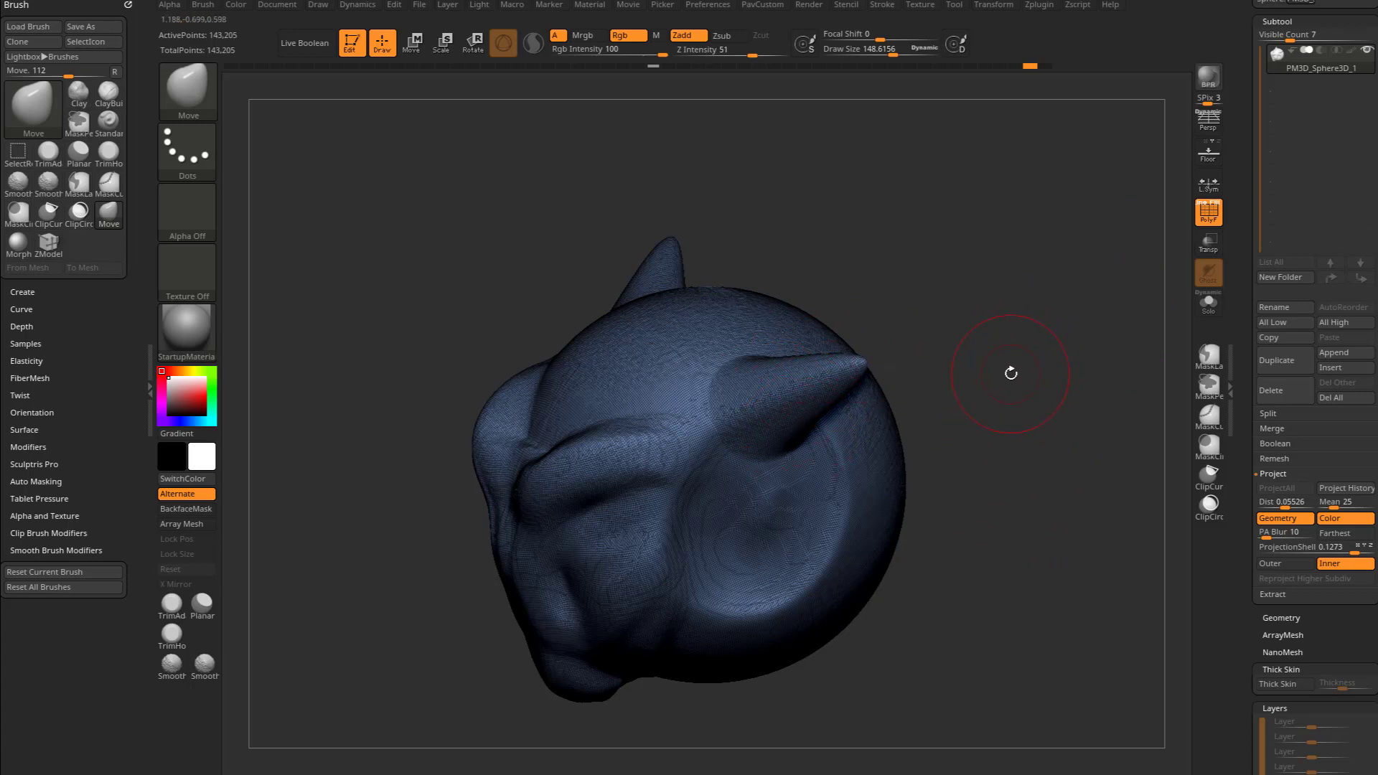
# Step: Select the HistoryRecall brush, hide the wireframe, and try a stroke on the brow
pyautogui.press('b')
pyautogui.press('h')
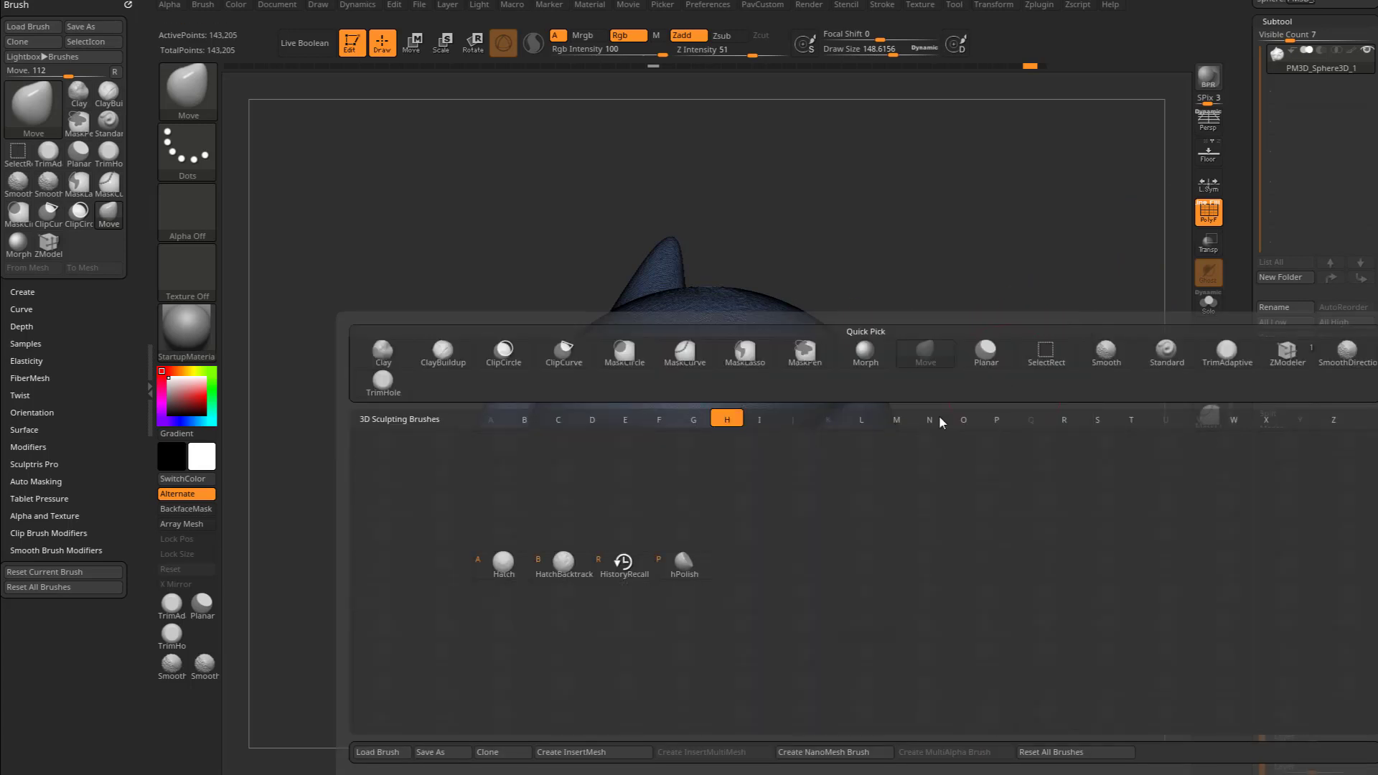
pyautogui.click(636, 567)
pyautogui.moveTo(1034, 443)
pyautogui.mouseDown()
pyautogui.moveTo(1311, 450)
pyautogui.moveTo(1058, 431)
pyautogui.moveTo(1106, 409)
pyautogui.mouseUp()
pyautogui.click(1210, 218)
pyautogui.moveTo(1015, 339)
pyautogui.keyDown('alt'); pyautogui.mouseDown()
pyautogui.moveTo(1067, 340)
pyautogui.moveTo(1019, 373)
pyautogui.mouseUp(); pyautogui.keyUp('alt')
pyautogui.click(700, 474)
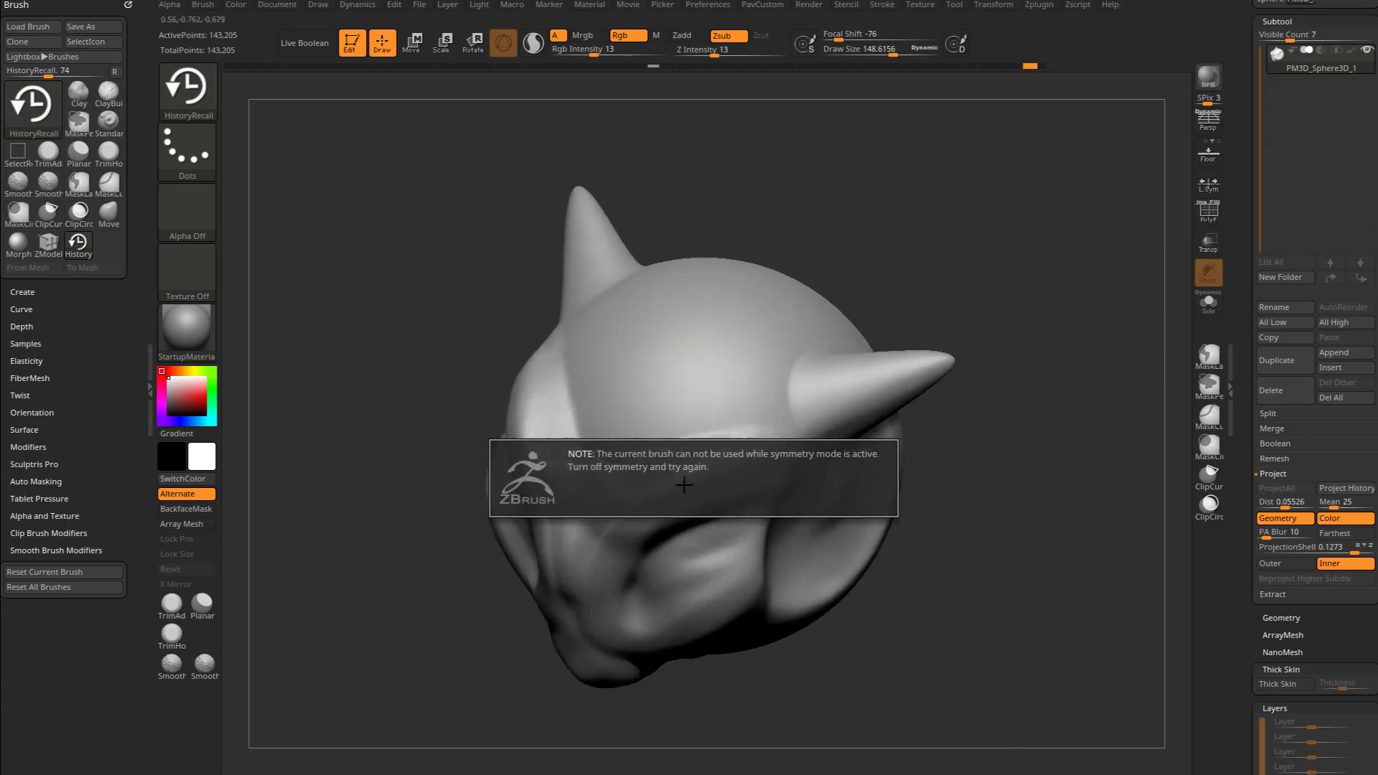
# Step: Turn off symmetry, recall the sphere surface over one brow ridge with HistoryRecall, and show the wireframe
pyautogui.moveTo(1050, 438); pyautogui.dragTo(1077, 424)
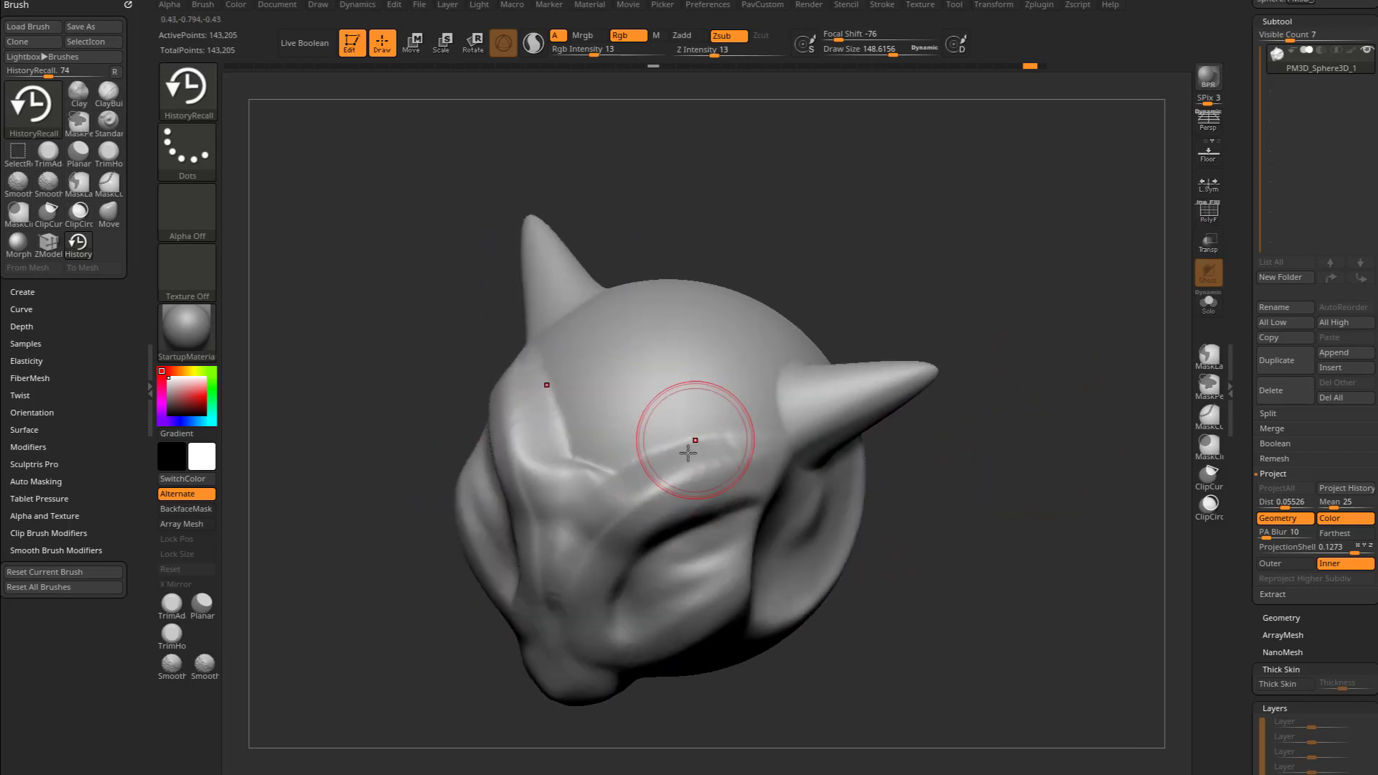
pyautogui.press('x')
pyautogui.moveTo(671, 483)
pyautogui.mouseDown()
pyautogui.moveTo(759, 481)
pyautogui.moveTo(702, 477)
pyautogui.moveTo(715, 454)
pyautogui.moveTo(673, 467)
pyautogui.moveTo(689, 503)
pyautogui.mouseUp()
pyautogui.moveTo(962, 451); pyautogui.dragTo(953, 458)
pyautogui.click(1210, 215)
pyautogui.keyDown('alt'); pyautogui.moveTo(1060, 363); pyautogui.dragTo(1034, 402); pyautogui.keyUp('alt')
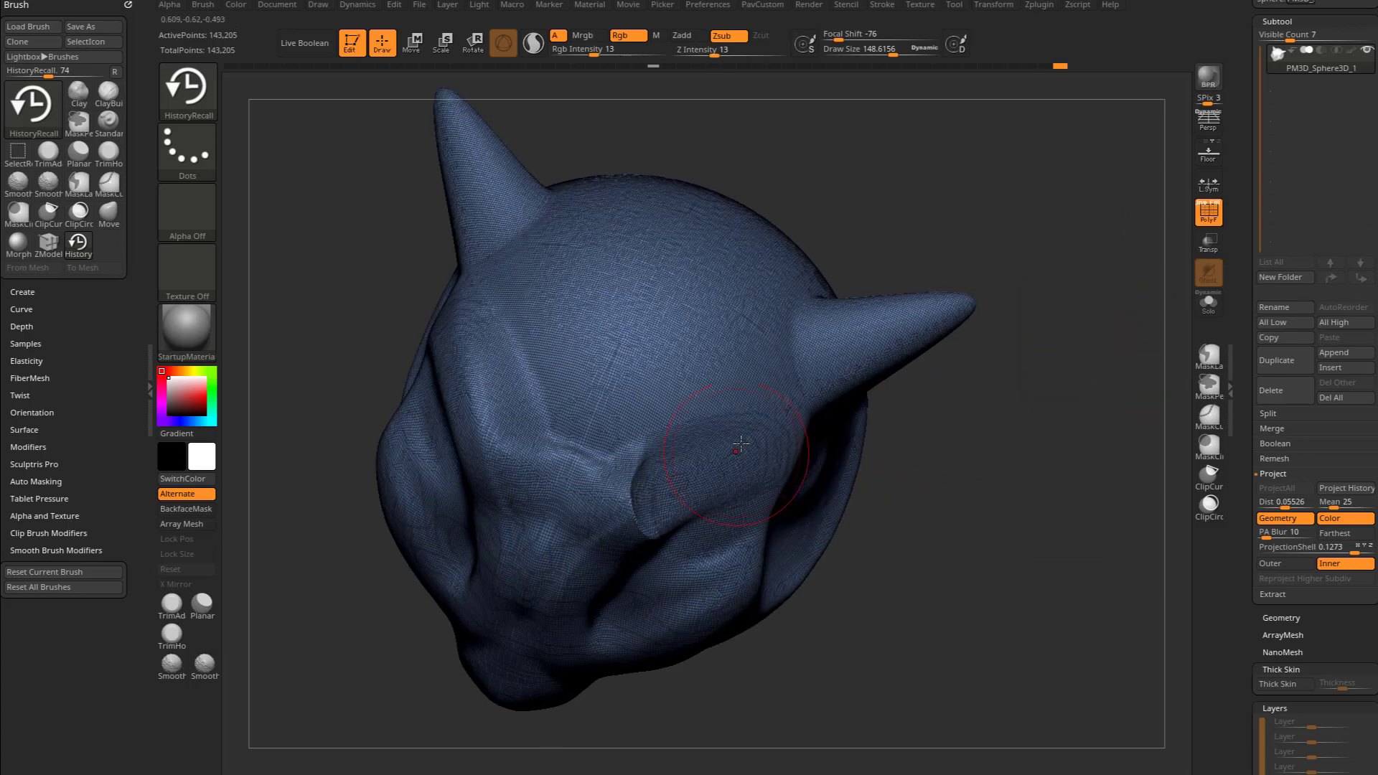
# Step: Recall the sphere surface over the inner end of the brow and the area between the brows
pyautogui.moveTo(639, 479); pyautogui.dragTo(626, 502)
pyautogui.moveTo(926, 498); pyautogui.dragTo(926, 470)
pyautogui.moveTo(603, 473)
pyautogui.mouseDown()
pyautogui.moveTo(615, 492)
pyautogui.moveTo(603, 518)
pyautogui.moveTo(644, 472)
pyautogui.moveTo(639, 456)
pyautogui.mouseUp()
pyautogui.moveTo(970, 535); pyautogui.dragTo(968, 474)
pyautogui.moveTo(641, 517)
pyautogui.mouseDown(button='right')
pyautogui.moveTo(976, 502)
pyautogui.moveTo(555, 449)
pyautogui.mouseUp(button='right')
pyautogui.moveTo(555, 449); pyautogui.dragTo(542, 460)
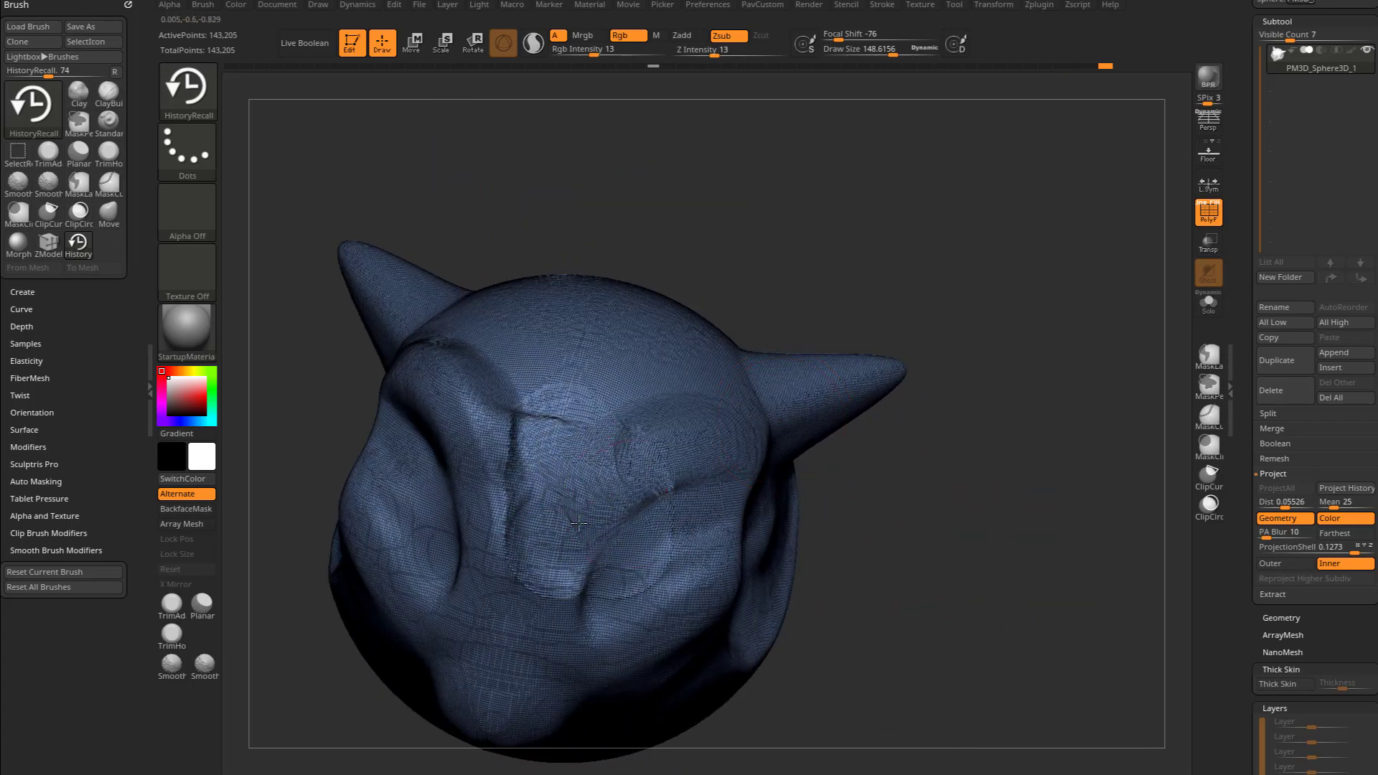
# Step: Recall the sphere surface over the bridge of the nose and the cheek below the eye
pyautogui.moveTo(883, 513); pyautogui.dragTo(733, 486)
pyautogui.moveTo(557, 415); pyautogui.dragTo(844, 443, button='right')
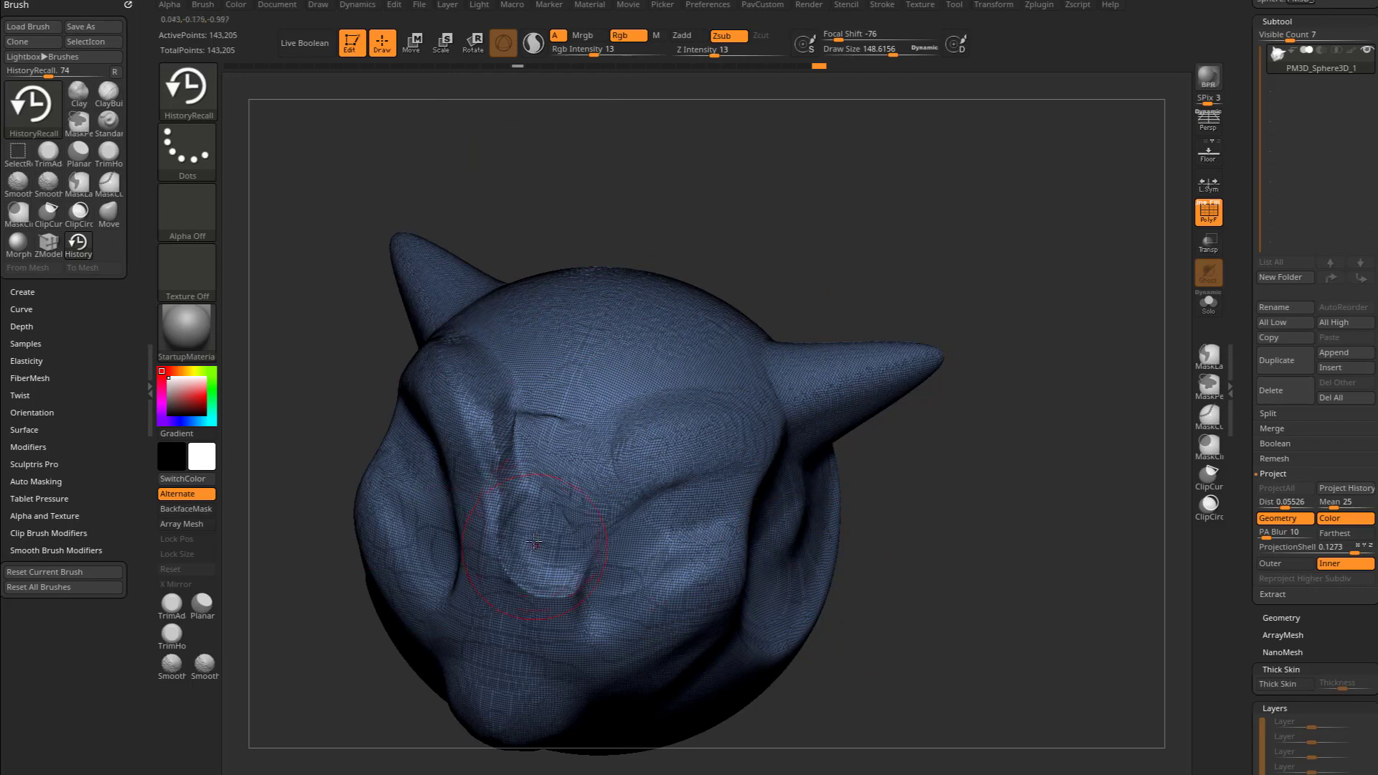
pyautogui.moveTo(533, 542); pyautogui.dragTo(564, 596)
pyautogui.moveTo(726, 478); pyautogui.dragTo(799, 461, button='right')
pyautogui.moveTo(528, 524)
pyautogui.mouseDown()
pyautogui.moveTo(541, 564)
pyautogui.moveTo(499, 574)
pyautogui.moveTo(563, 606)
pyautogui.mouseUp()
pyautogui.moveTo(667, 524); pyautogui.dragTo(615, 538, button='right')
pyautogui.moveTo(616, 539); pyautogui.dragTo(600, 560)
pyautogui.moveTo(933, 451); pyautogui.dragTo(961, 482, button='right')
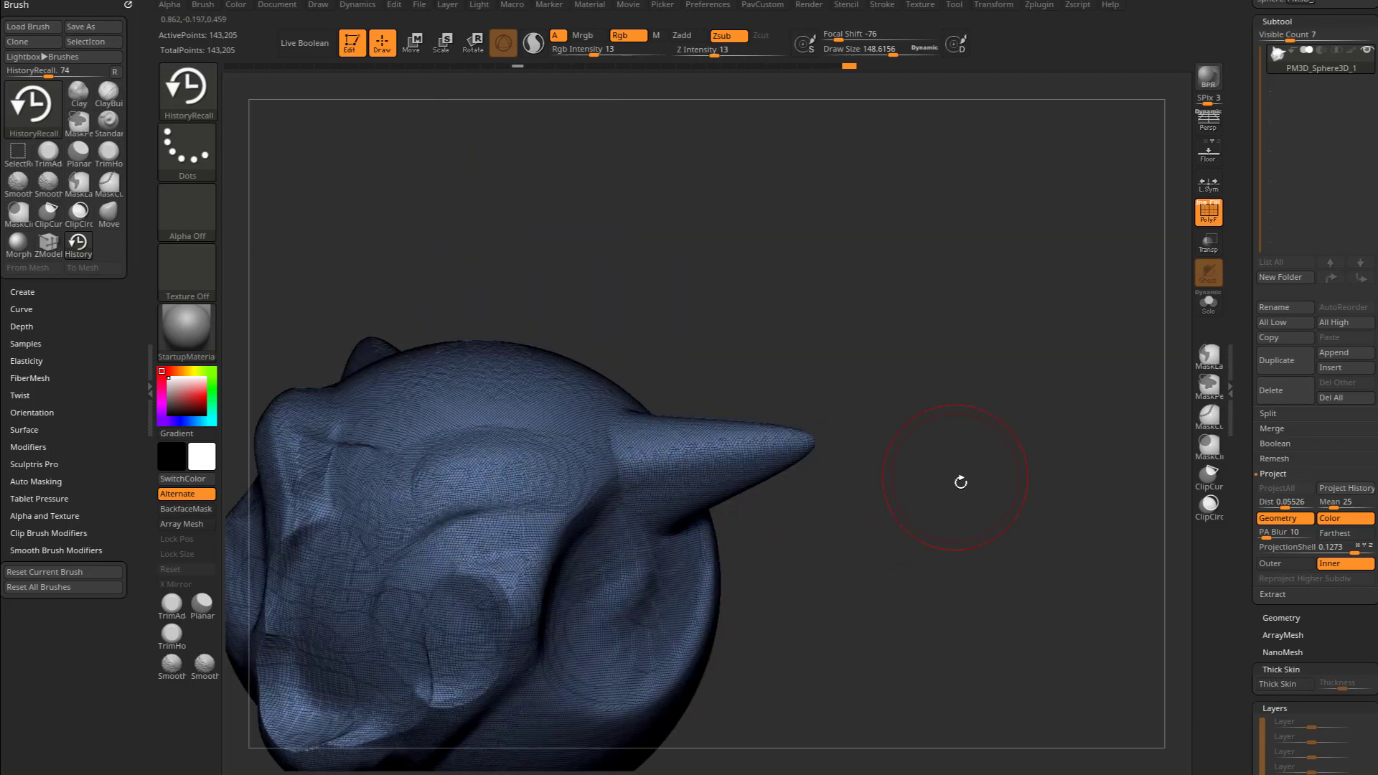
# Step: Recall the sphere surface over the horn on the side of the head with HistoryRecall
pyautogui.moveTo(961, 482); pyautogui.dragTo(873, 500)
pyautogui.moveTo(984, 407)
pyautogui.mouseDown()
pyautogui.moveTo(988, 428)
pyautogui.moveTo(867, 410)
pyautogui.mouseUp()
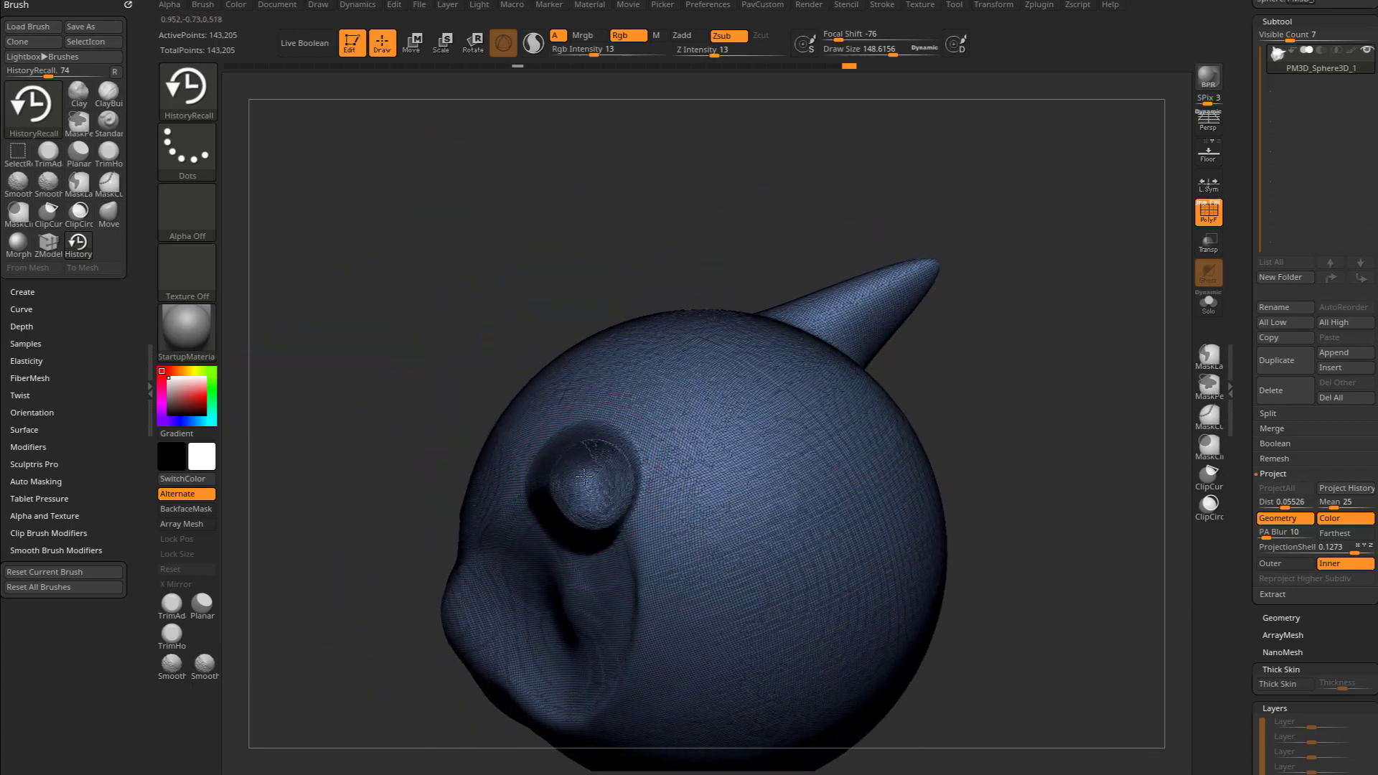
pyautogui.moveTo(914, 391); pyautogui.dragTo(556, 470)
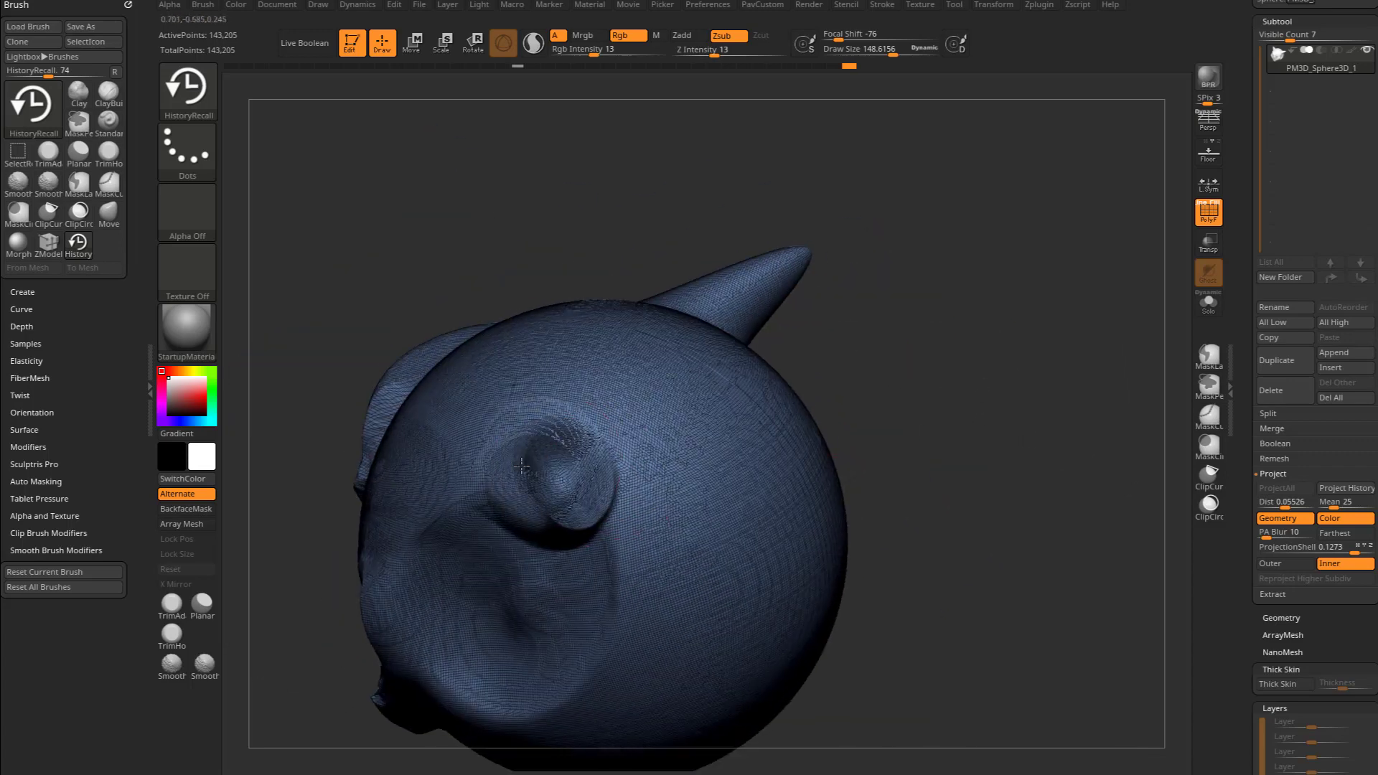
pyautogui.moveTo(926, 388)
pyautogui.mouseDown()
pyautogui.moveTo(1006, 363)
pyautogui.moveTo(833, 375)
pyautogui.mouseUp()
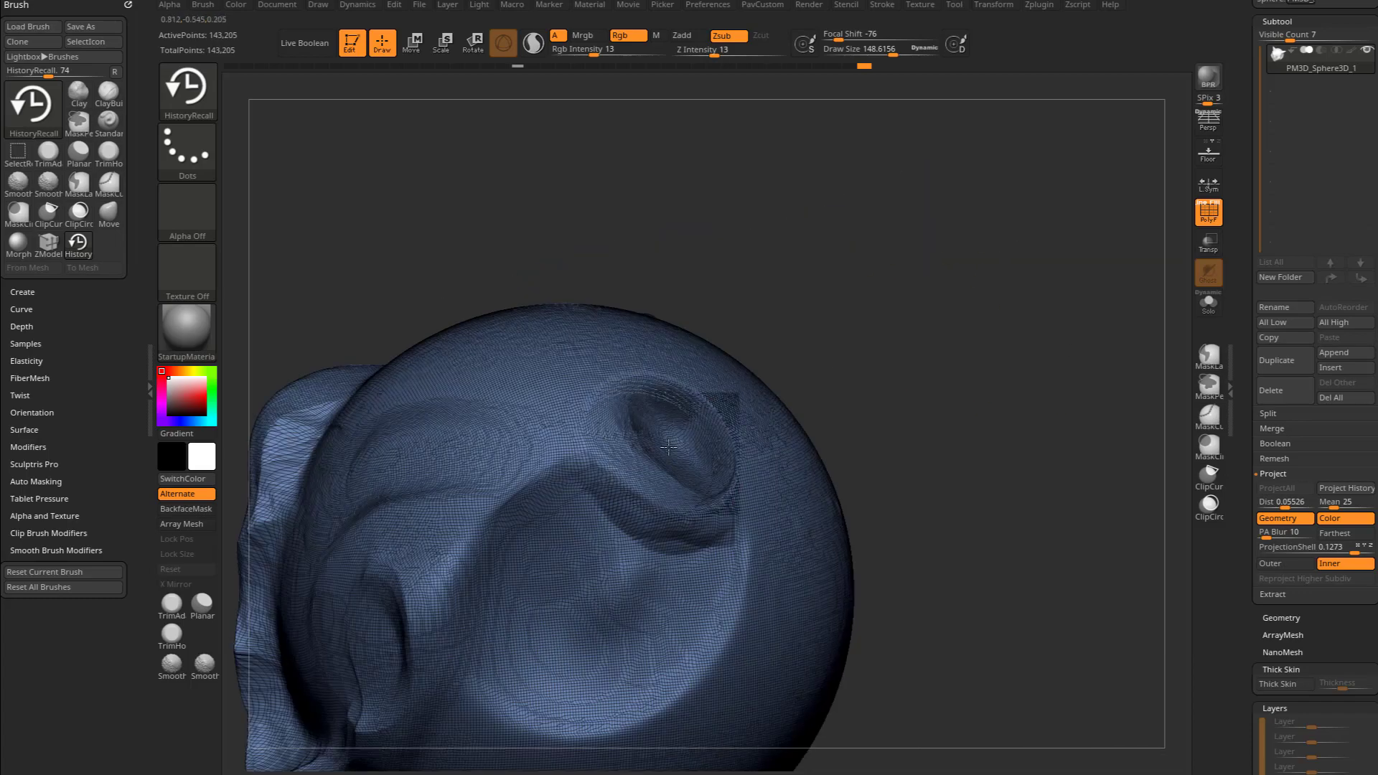
pyautogui.moveTo(745, 423); pyautogui.dragTo(703, 440, button='right')
# Step: Check the recalled horn area without the wireframe, and apply the SkinShade4 material to the head
pyautogui.moveTo(1019, 359)
pyautogui.mouseDown()
pyautogui.moveTo(1101, 332)
pyautogui.moveTo(1062, 423)
pyautogui.mouseUp()
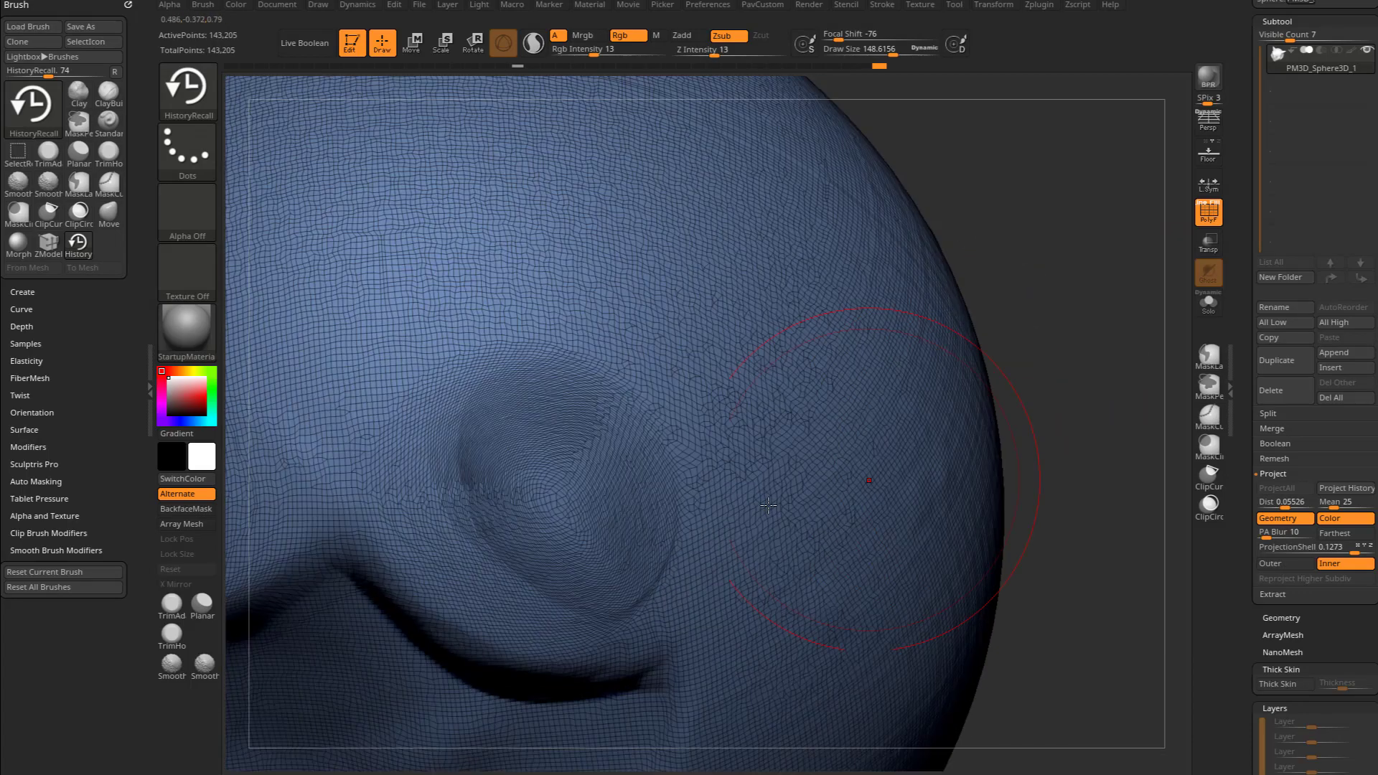
pyautogui.click(1209, 212)
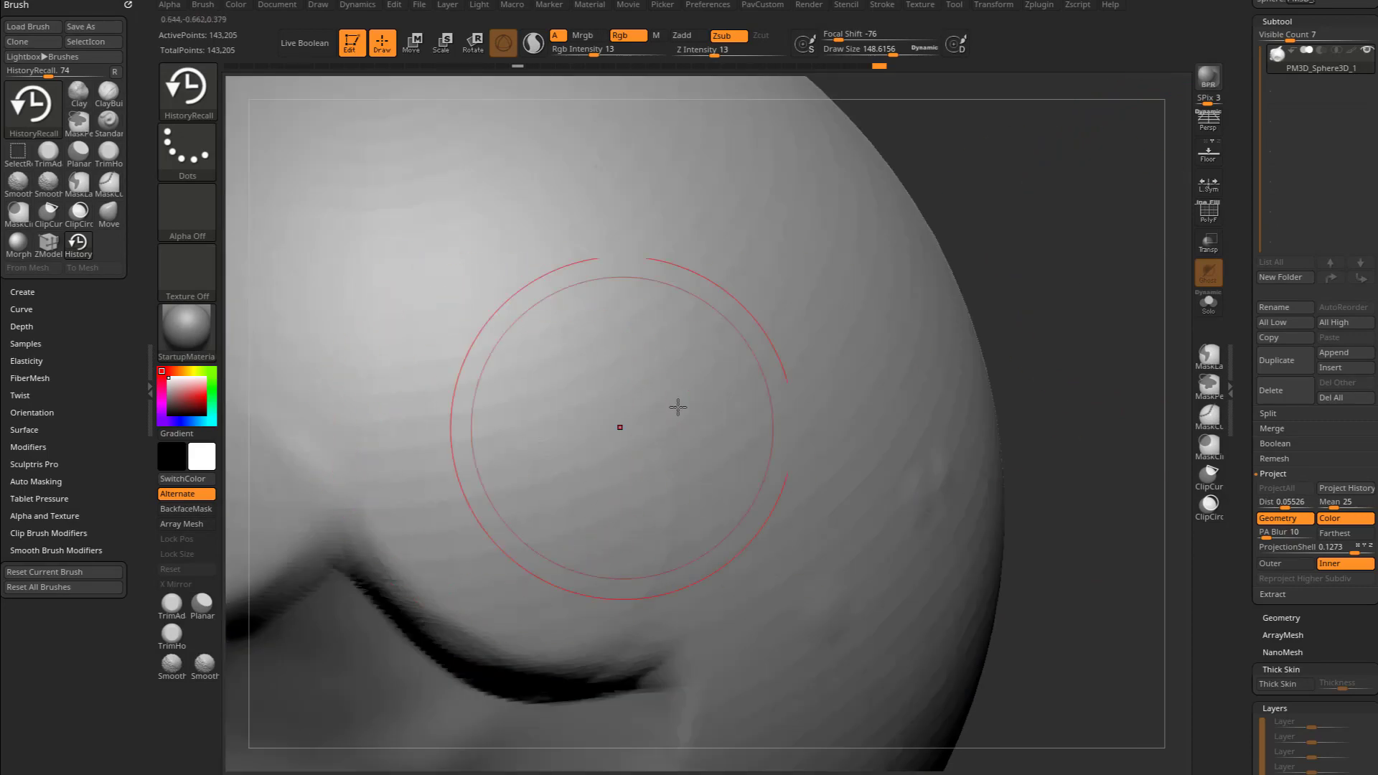
pyautogui.click(1208, 212)
pyautogui.click(188, 329)
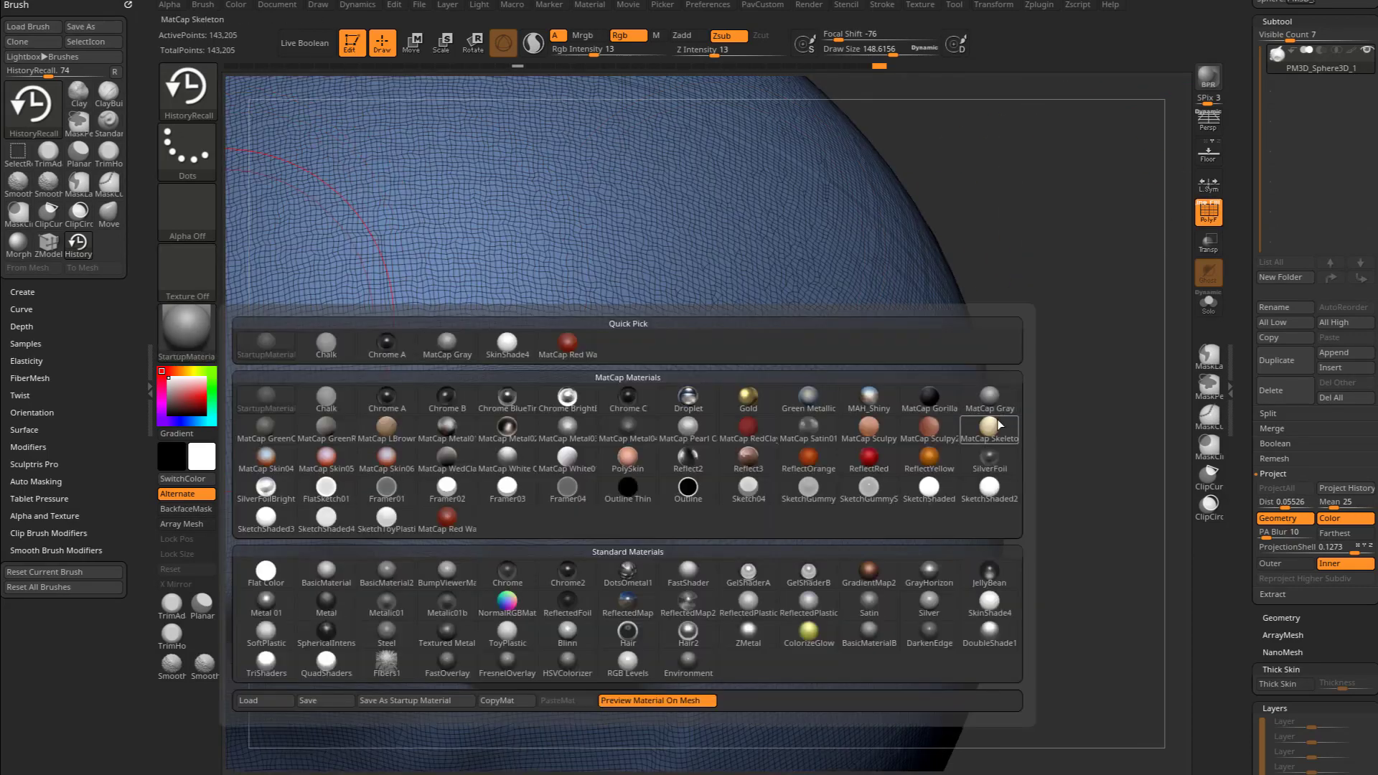
pyautogui.click(1009, 562)
# Step: Recall the sphere surface over the ear and the remaining cheek on the same side of the head
pyautogui.moveTo(1104, 441)
pyautogui.keyDown('alt'); pyautogui.mouseDown()
pyautogui.moveTo(1099, 394)
pyautogui.moveTo(1120, 445)
pyautogui.mouseUp(); pyautogui.keyUp('alt')
pyautogui.moveTo(650, 481); pyautogui.dragTo(600, 516)
pyautogui.moveTo(999, 452); pyautogui.dragTo(1114, 401)
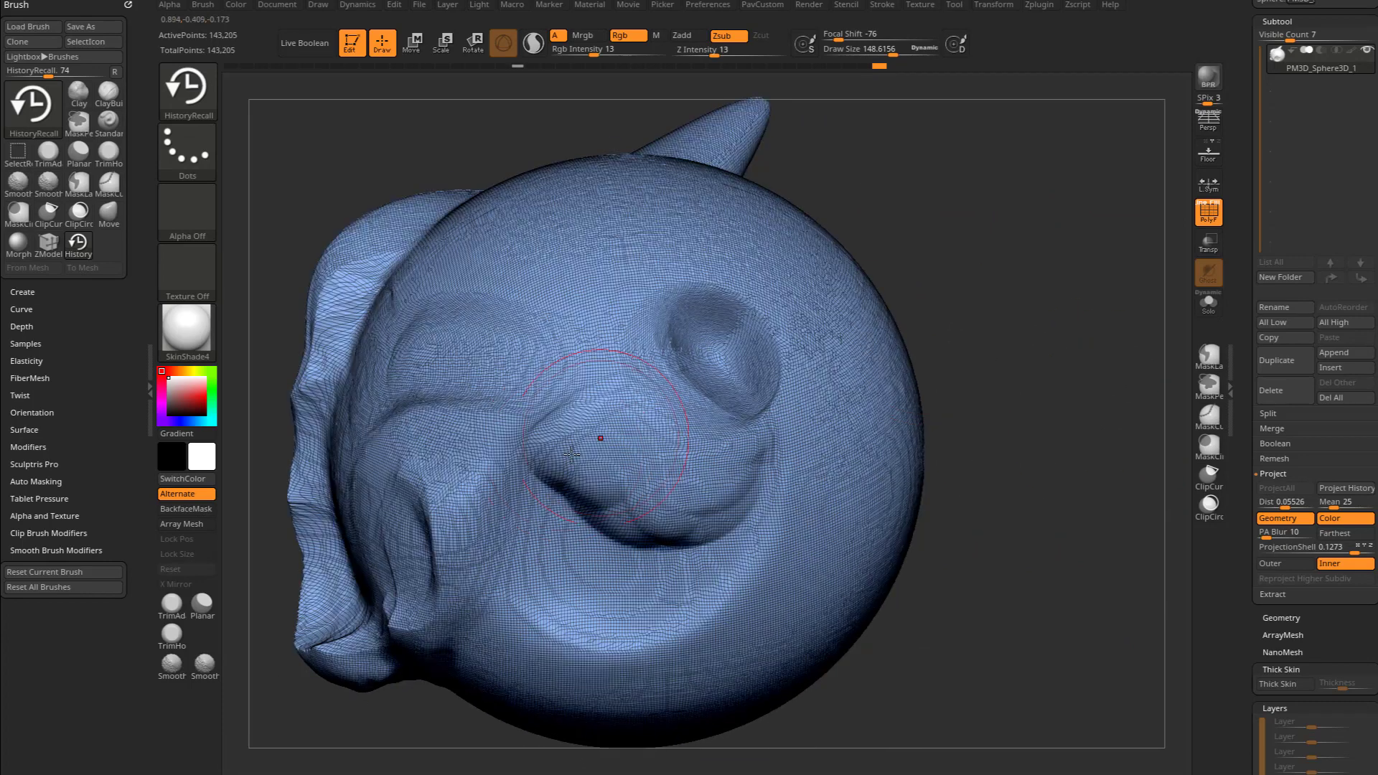
pyautogui.moveTo(600, 437)
pyautogui.mouseDown()
pyautogui.moveTo(567, 452)
pyautogui.moveTo(596, 576)
pyautogui.moveTo(714, 444)
pyautogui.mouseUp()
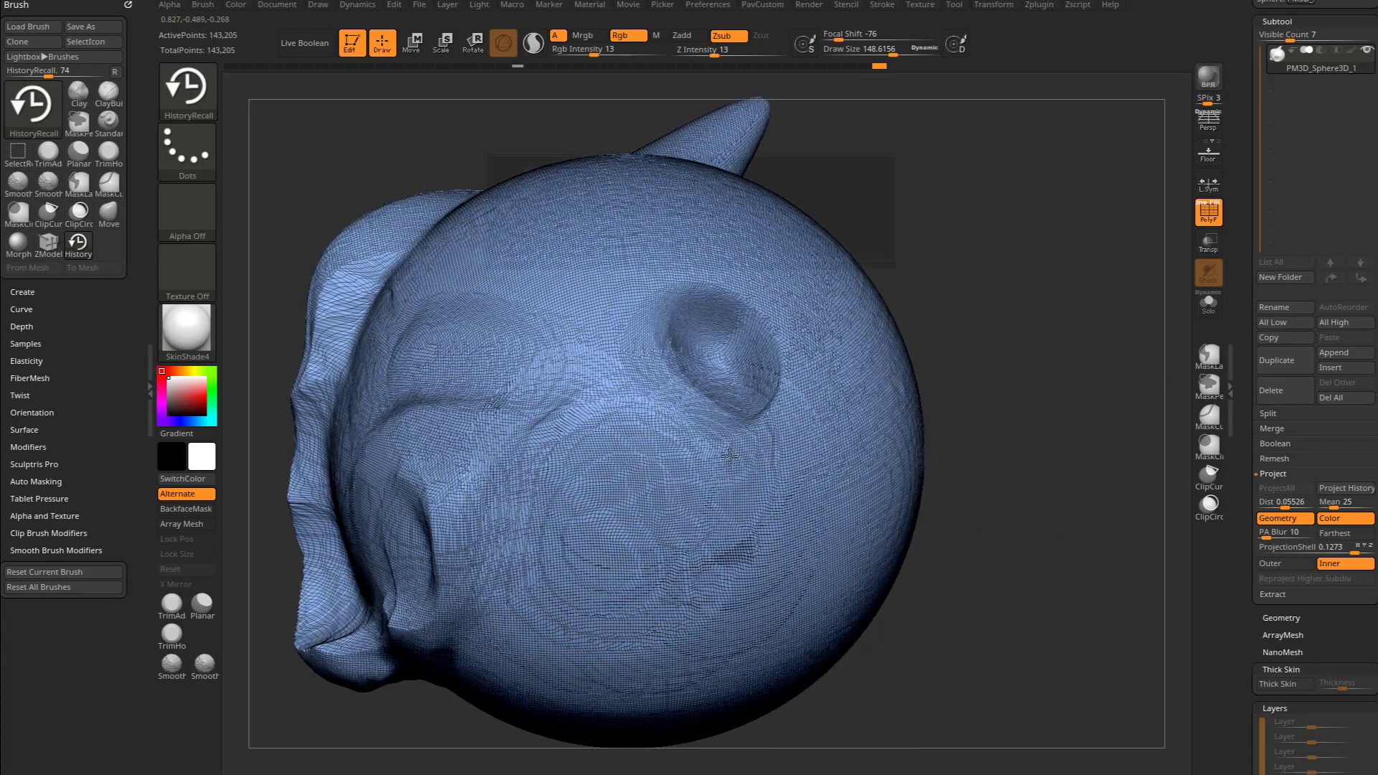
pyautogui.moveTo(958, 365)
pyautogui.keyDown('alt'); pyautogui.mouseDown()
pyautogui.moveTo(945, 375)
pyautogui.moveTo(1052, 352)
pyautogui.moveTo(1028, 368)
pyautogui.mouseUp(); pyautogui.keyUp('alt')
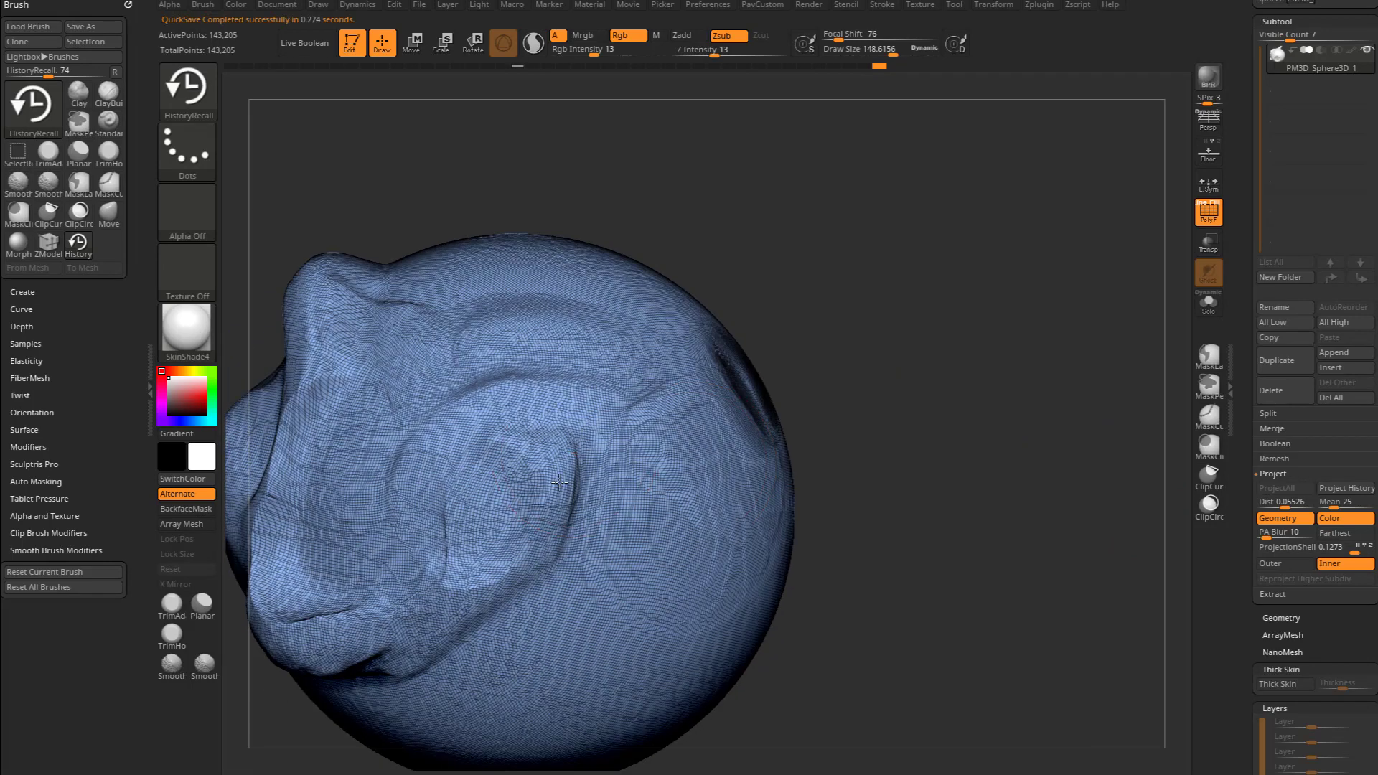
pyautogui.moveTo(578, 513); pyautogui.dragTo(495, 546)
pyautogui.moveTo(885, 414)
pyautogui.keyDown('alt'); pyautogui.mouseDown()
pyautogui.moveTo(874, 397)
pyautogui.moveTo(937, 435)
pyautogui.moveTo(905, 425)
pyautogui.mouseUp(); pyautogui.keyUp('alt')
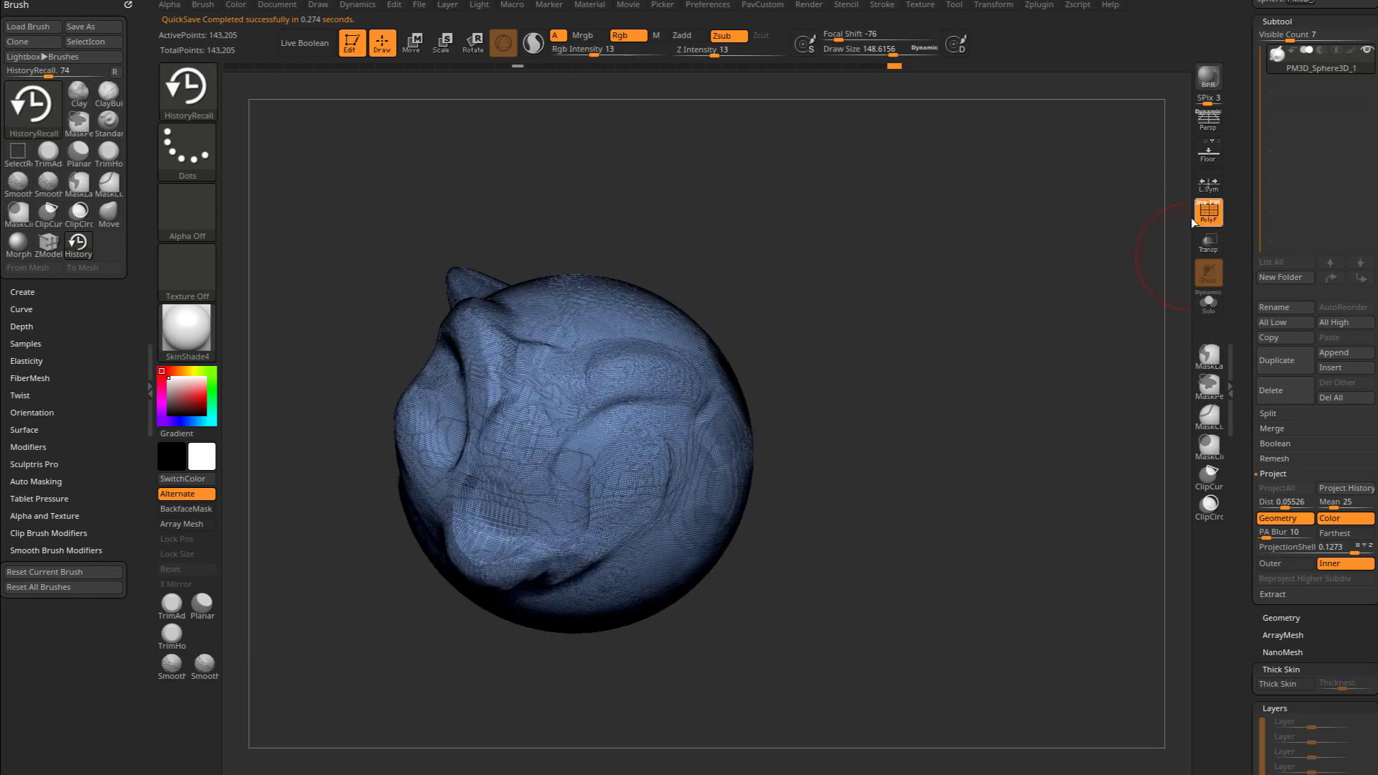
# Step: Hide the wireframe and recall the leftover bumps around the nose and mouth to the sphere surface
pyautogui.click(1199, 221)
pyautogui.keyDown('alt'); pyautogui.moveTo(910, 344); pyautogui.dragTo(870, 360); pyautogui.keyUp('alt')
pyautogui.moveTo(548, 547); pyautogui.dragTo(584, 551)
pyautogui.moveTo(856, 412)
pyautogui.keyDown('alt'); pyautogui.mouseDown()
pyautogui.moveTo(450, 582)
pyautogui.moveTo(569, 572)
pyautogui.moveTo(827, 403)
pyautogui.moveTo(816, 532)
pyautogui.mouseUp(); pyautogui.keyUp('alt')
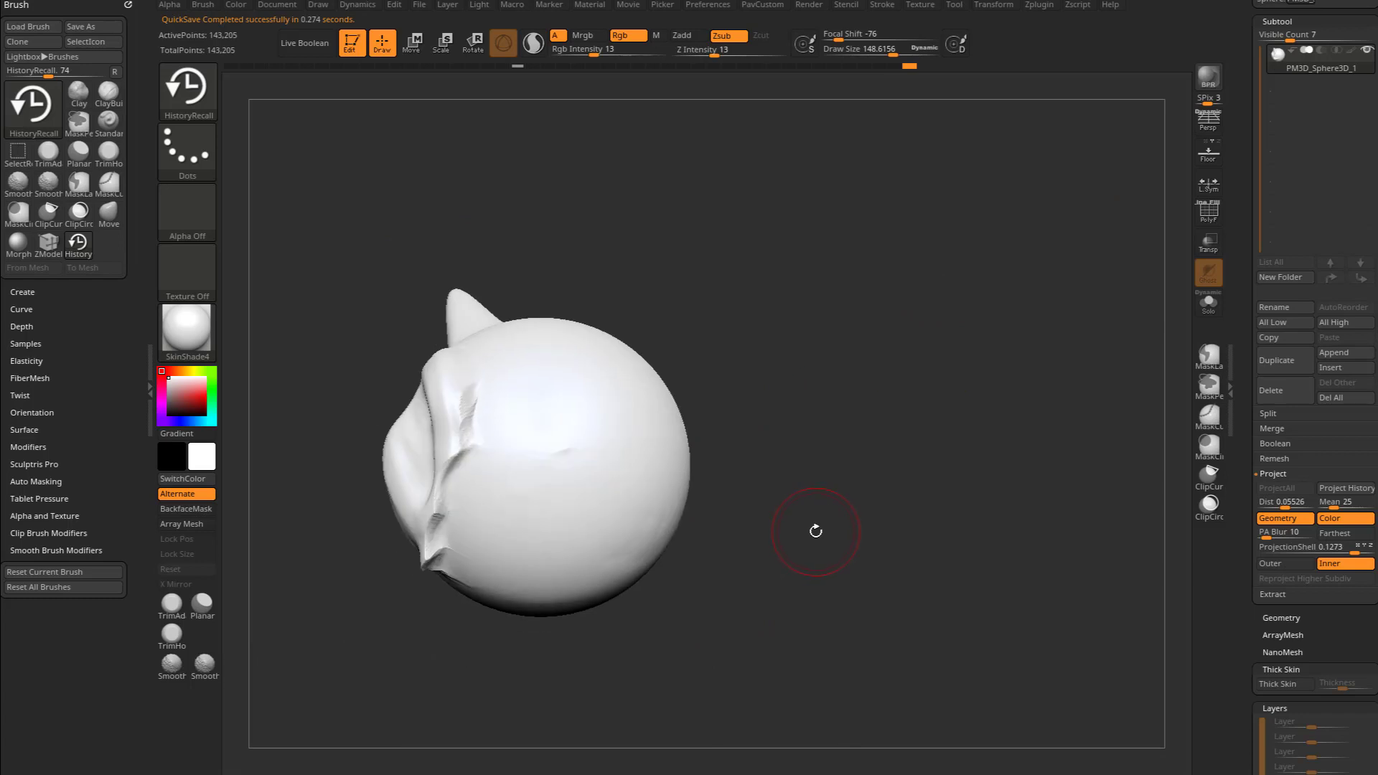
pyautogui.moveTo(554, 447); pyautogui.dragTo(699, 449)
pyautogui.moveTo(794, 462); pyautogui.dragTo(613, 474)
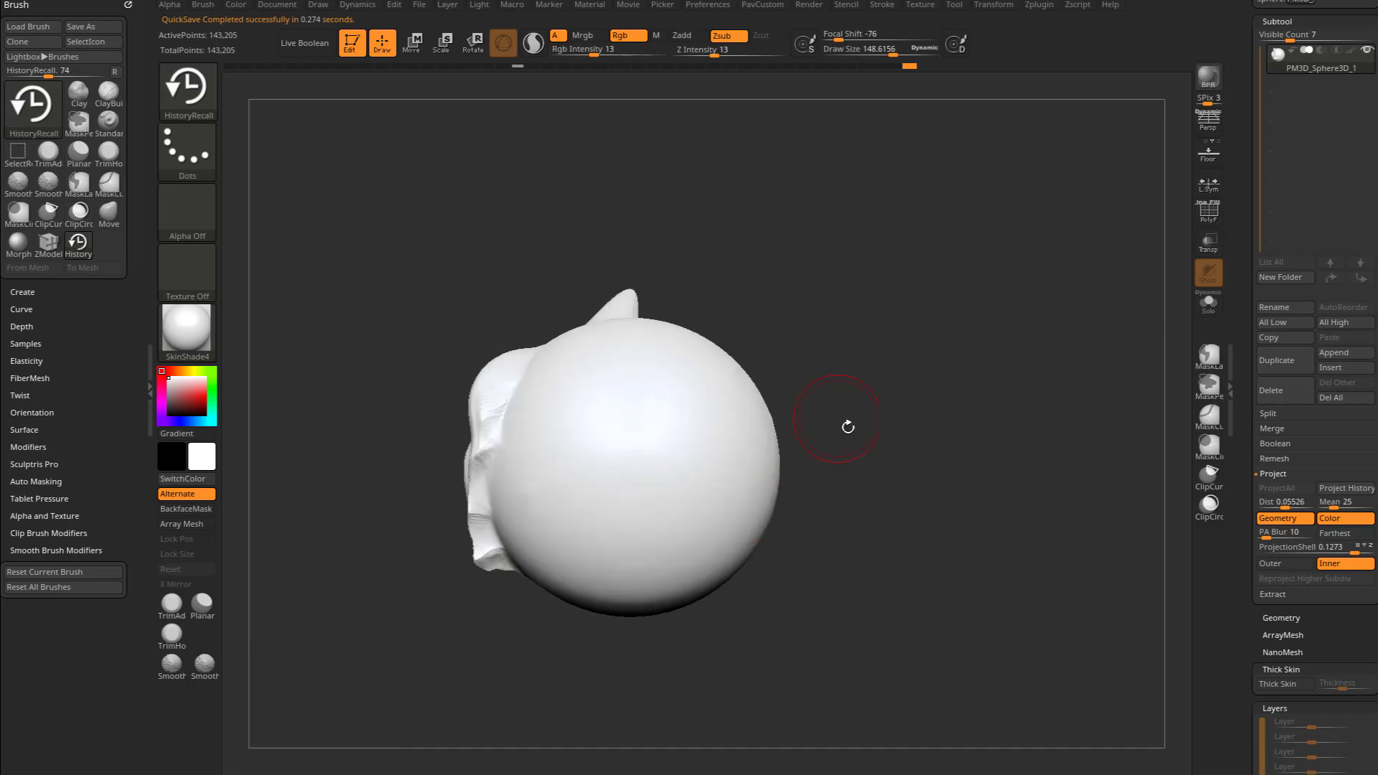
pyautogui.moveTo(848, 427); pyautogui.dragTo(860, 441)
pyautogui.moveTo(825, 603)
pyautogui.mouseDown()
pyautogui.moveTo(933, 481)
pyautogui.moveTo(681, 453)
pyautogui.mouseUp()
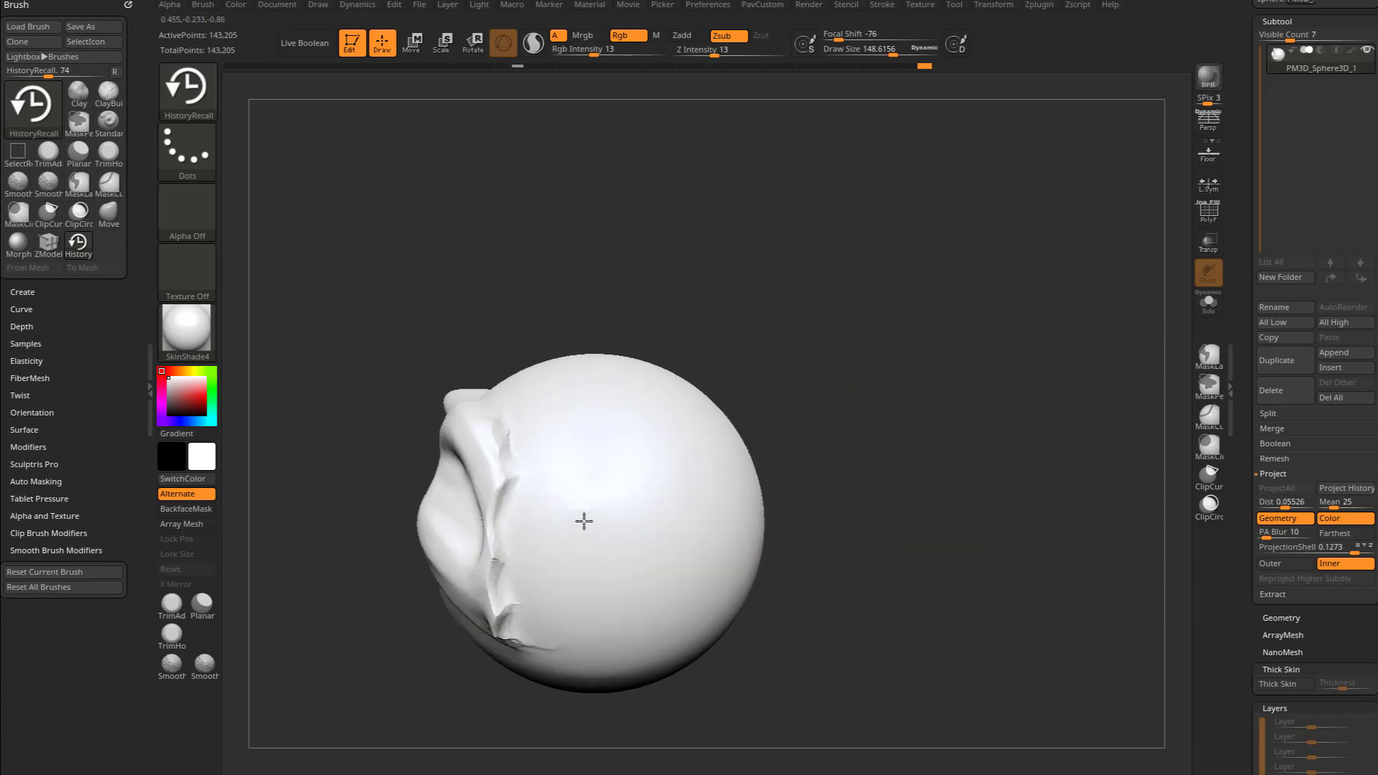
# Step: Examine the mesh topology of the recalled half with the wireframe shown, comparing it with the smooth surface
pyautogui.moveTo(840, 402)
pyautogui.mouseDown()
pyautogui.moveTo(861, 409)
pyautogui.moveTo(1181, 243)
pyautogui.mouseUp()
pyautogui.hotkey('shift', 'f')
pyautogui.moveTo(1092, 277)
pyautogui.mouseDown()
pyautogui.moveTo(869, 386)
pyautogui.moveTo(1000, 368)
pyautogui.moveTo(732, 588)
pyautogui.moveTo(933, 424)
pyautogui.moveTo(946, 435)
pyautogui.mouseUp()
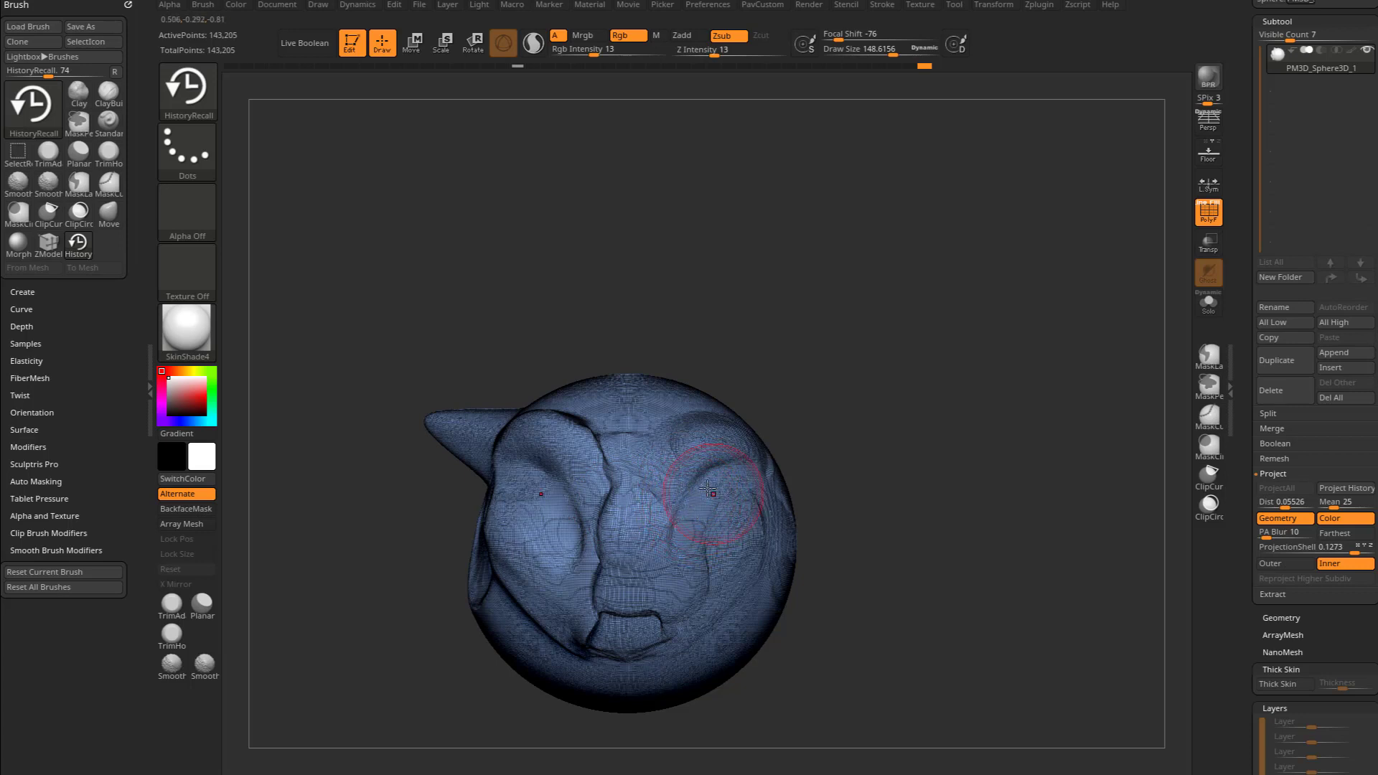
pyautogui.moveTo(926, 459); pyautogui.dragTo(878, 493)
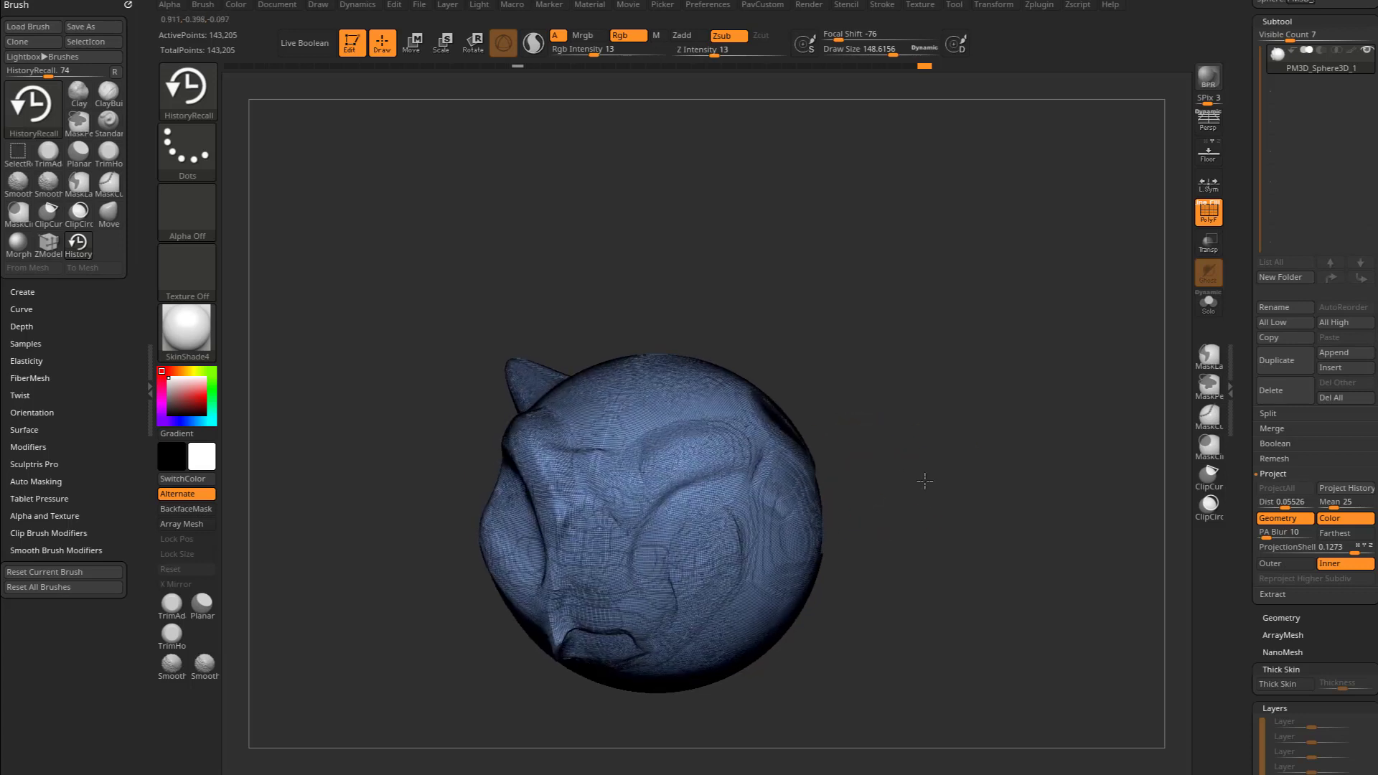
pyautogui.click(668, 480)
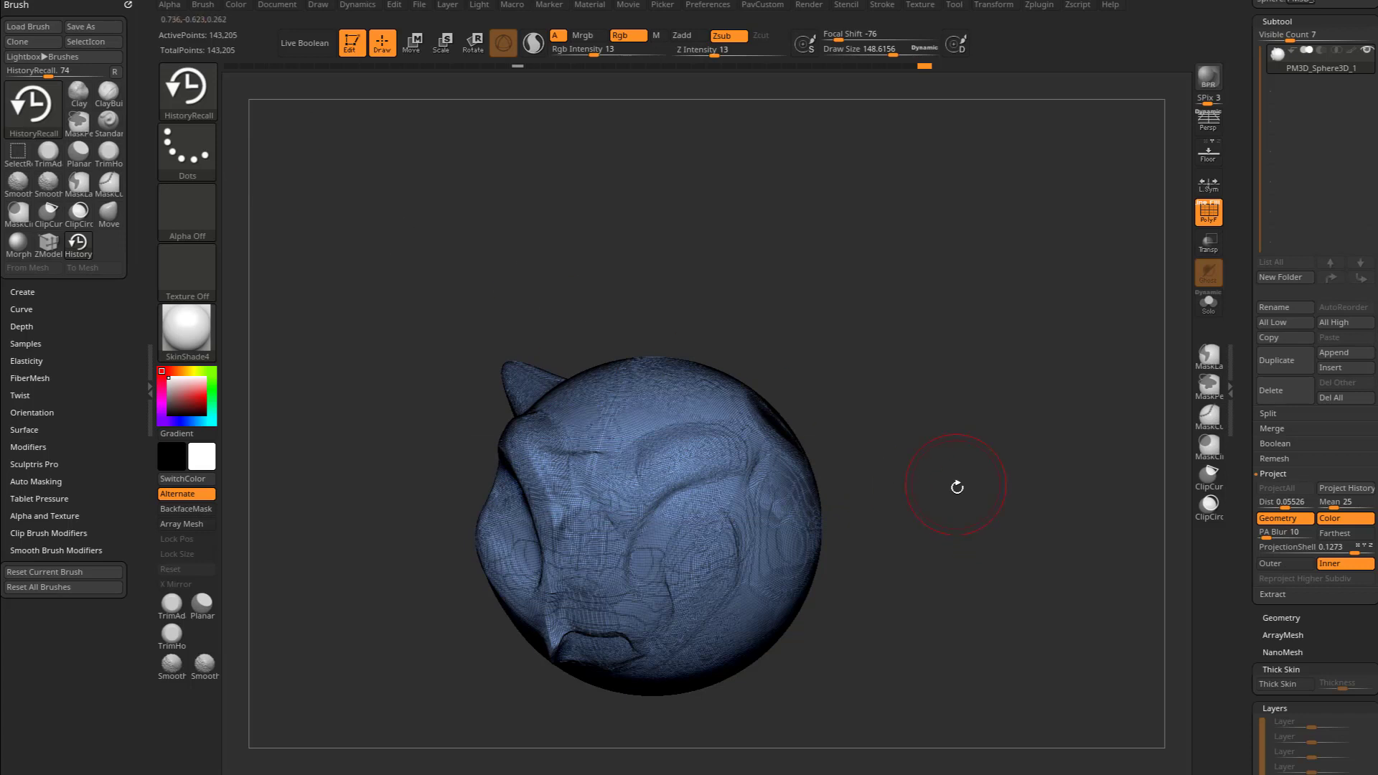
pyautogui.moveTo(957, 488); pyautogui.dragTo(980, 425)
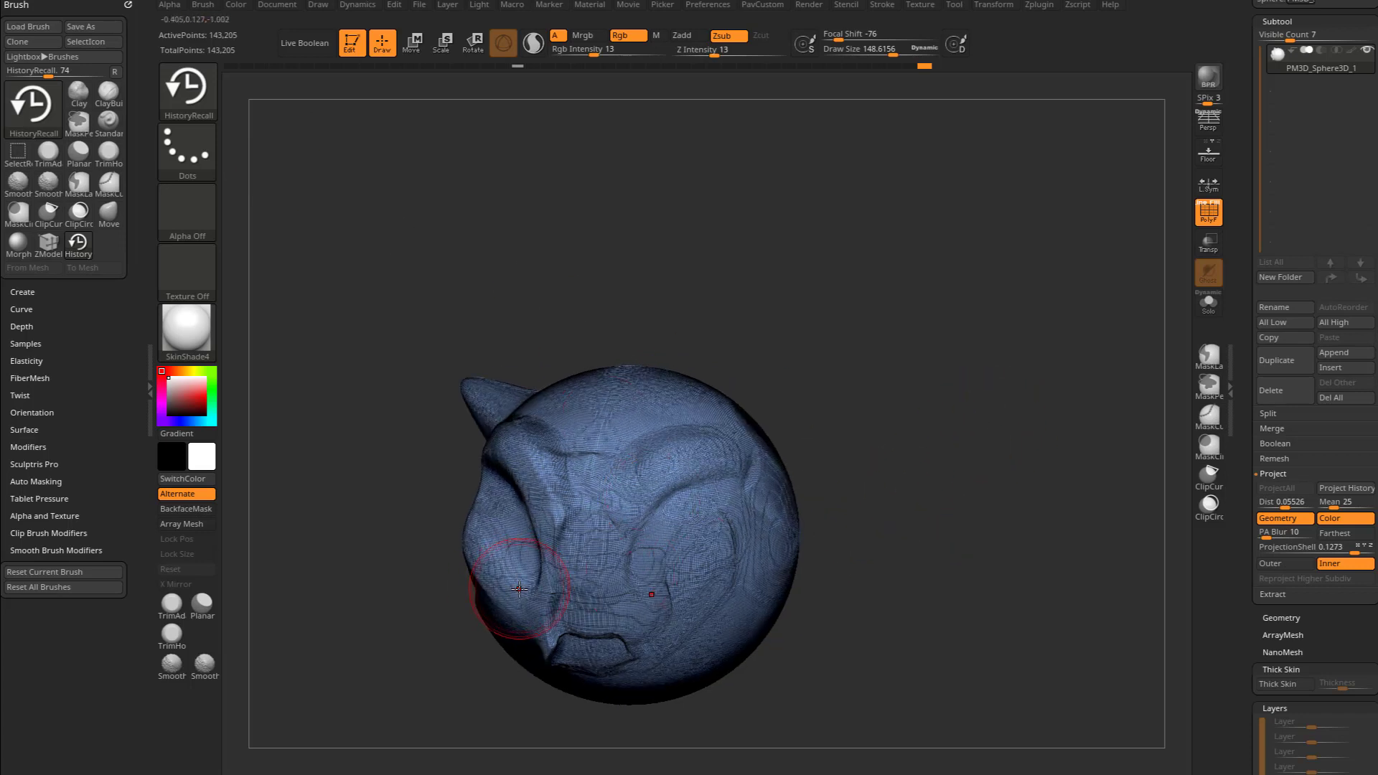
pyautogui.hotkey('shift', 'f')
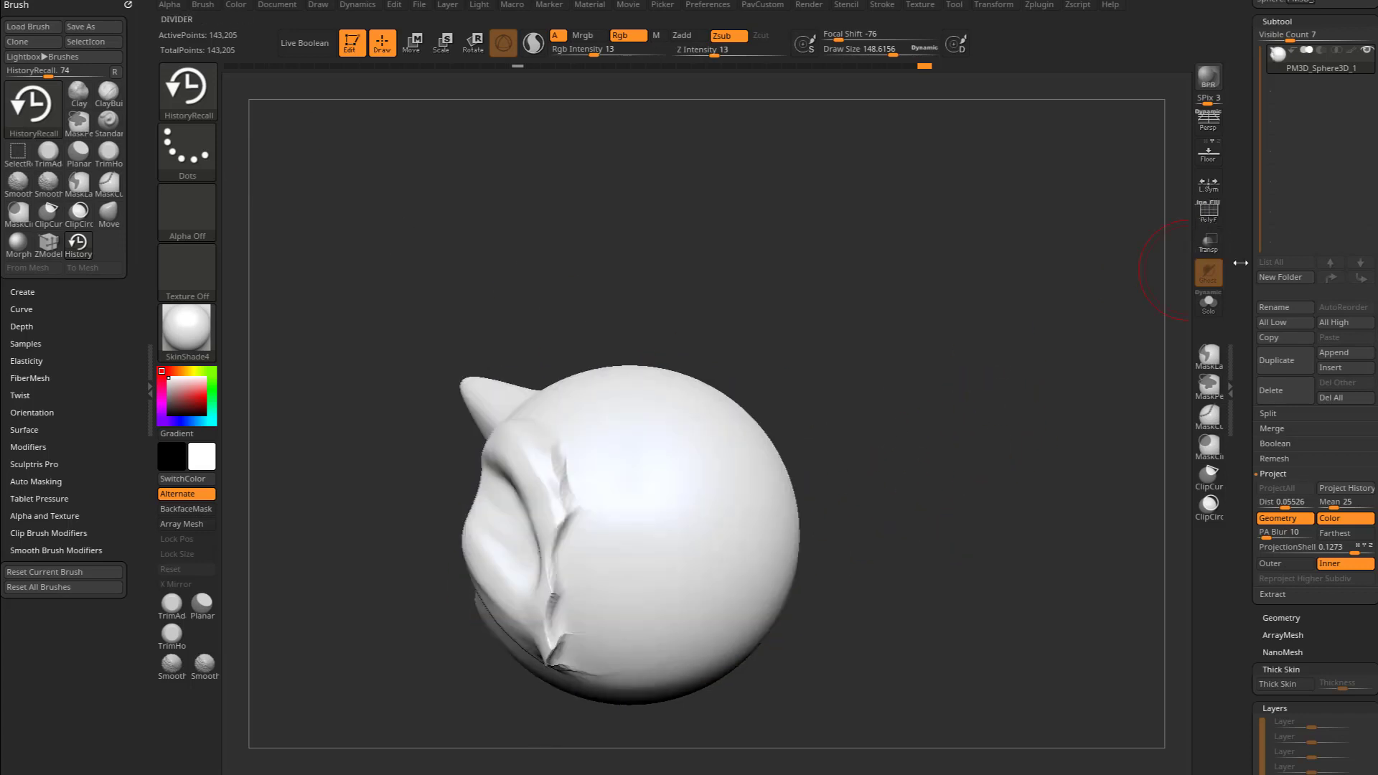
# Step: Apply the MatCap Gray material to the head
pyautogui.click(187, 329)
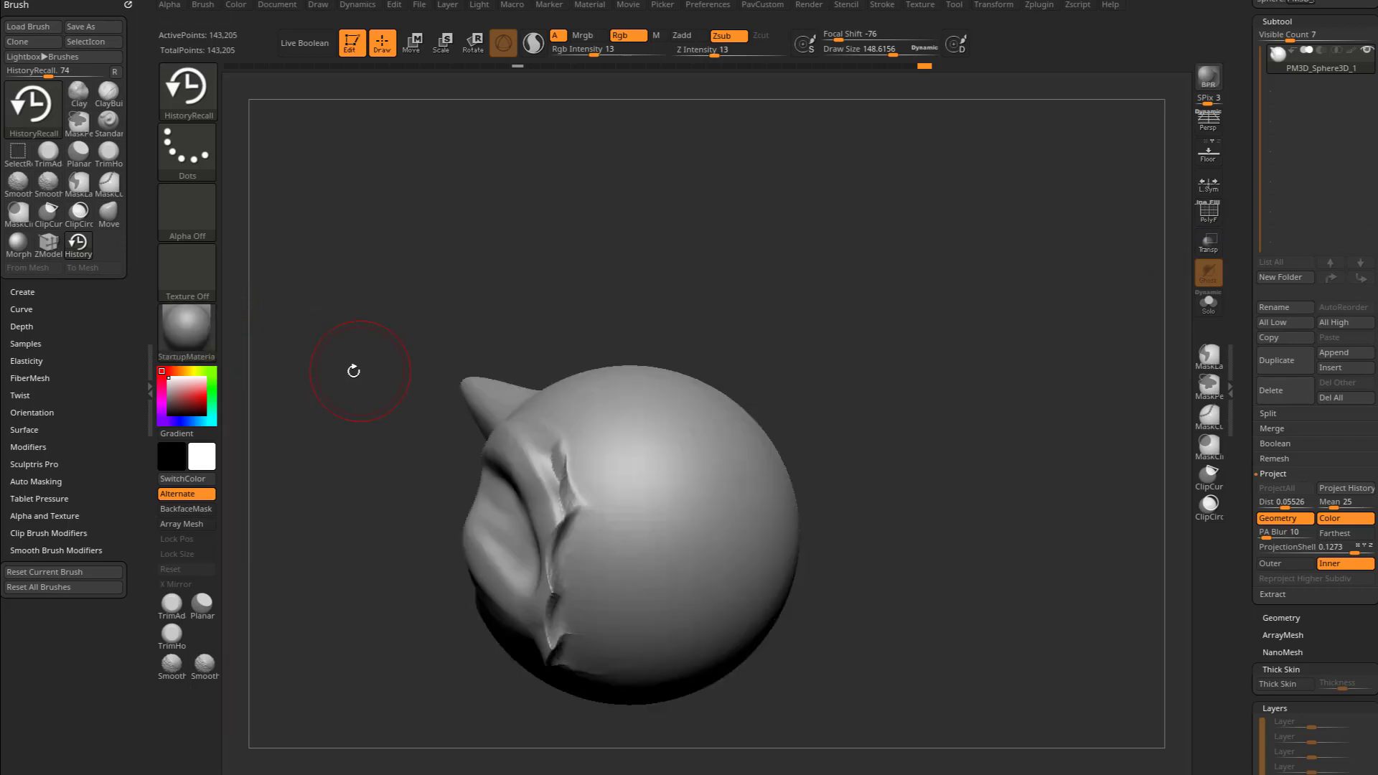
pyautogui.click(186, 329)
pyautogui.click(989, 397)
# Step: Open the Deformation options and mask the recalled spherical half of the head from a front view
pyautogui.scroll(-10, 1263, 431)
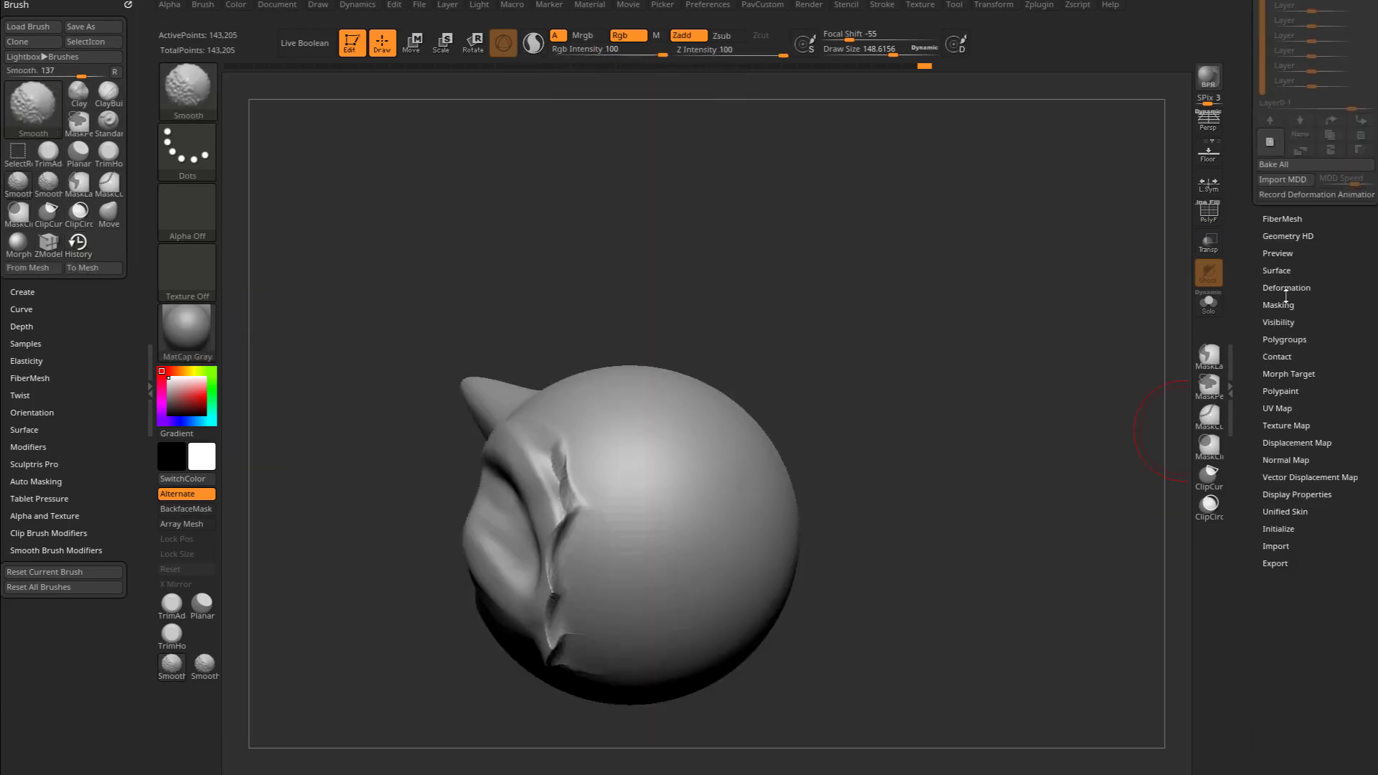
pyautogui.click(1286, 288)
pyautogui.scroll(-2, 1246, 288)
pyautogui.moveTo(1247, 288); pyautogui.dragTo(1247, 287)
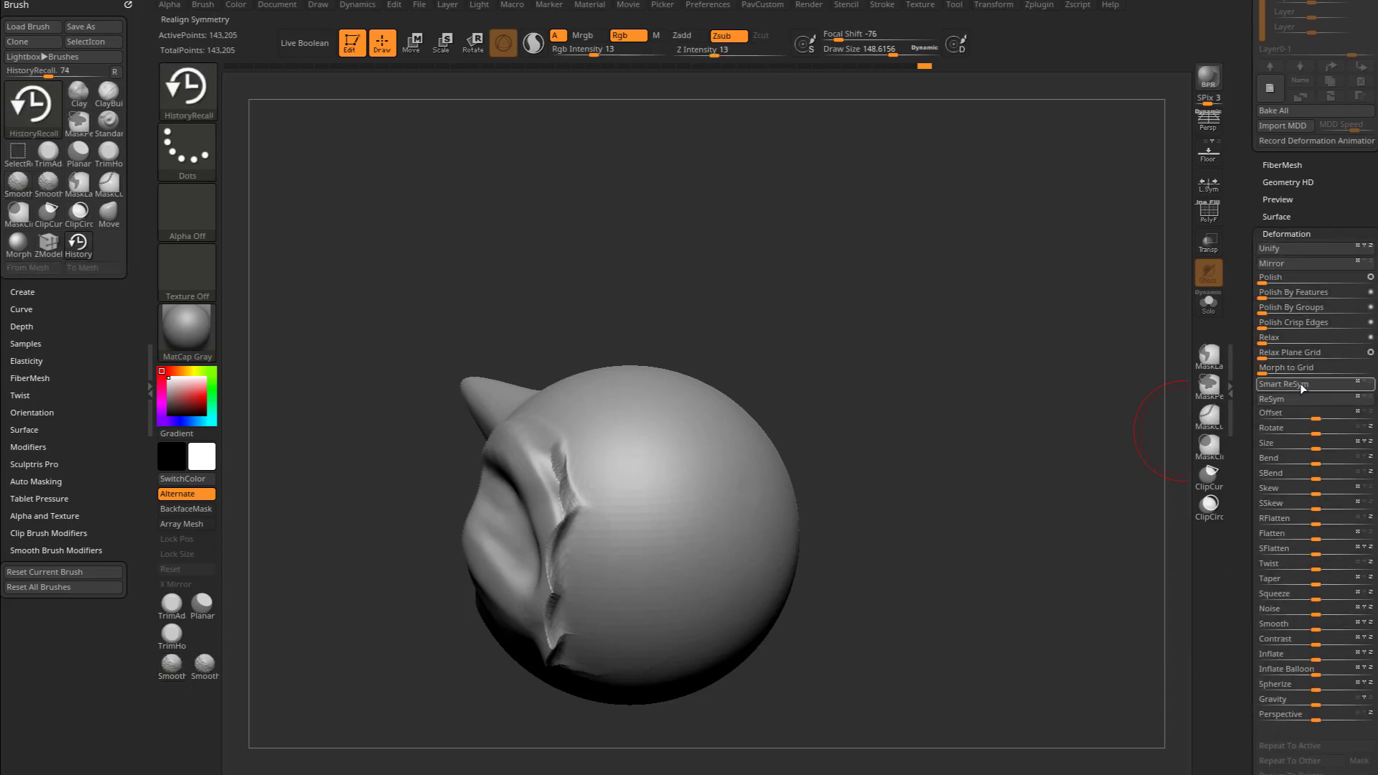
pyautogui.moveTo(1030, 415)
pyautogui.keyDown('shift'); pyautogui.mouseDown()
pyautogui.moveTo(993, 434)
pyautogui.moveTo(827, 387)
pyautogui.mouseUp(); pyautogui.keyUp('shift')
pyautogui.moveTo(858, 244)
pyautogui.keyDown('ctrl'); pyautogui.mouseDown()
pyautogui.moveTo(851, 309)
pyautogui.moveTo(591, 743)
pyautogui.mouseUp(); pyautogui.keyUp('ctrl')
pyautogui.hotkey('ctrl', 'z')
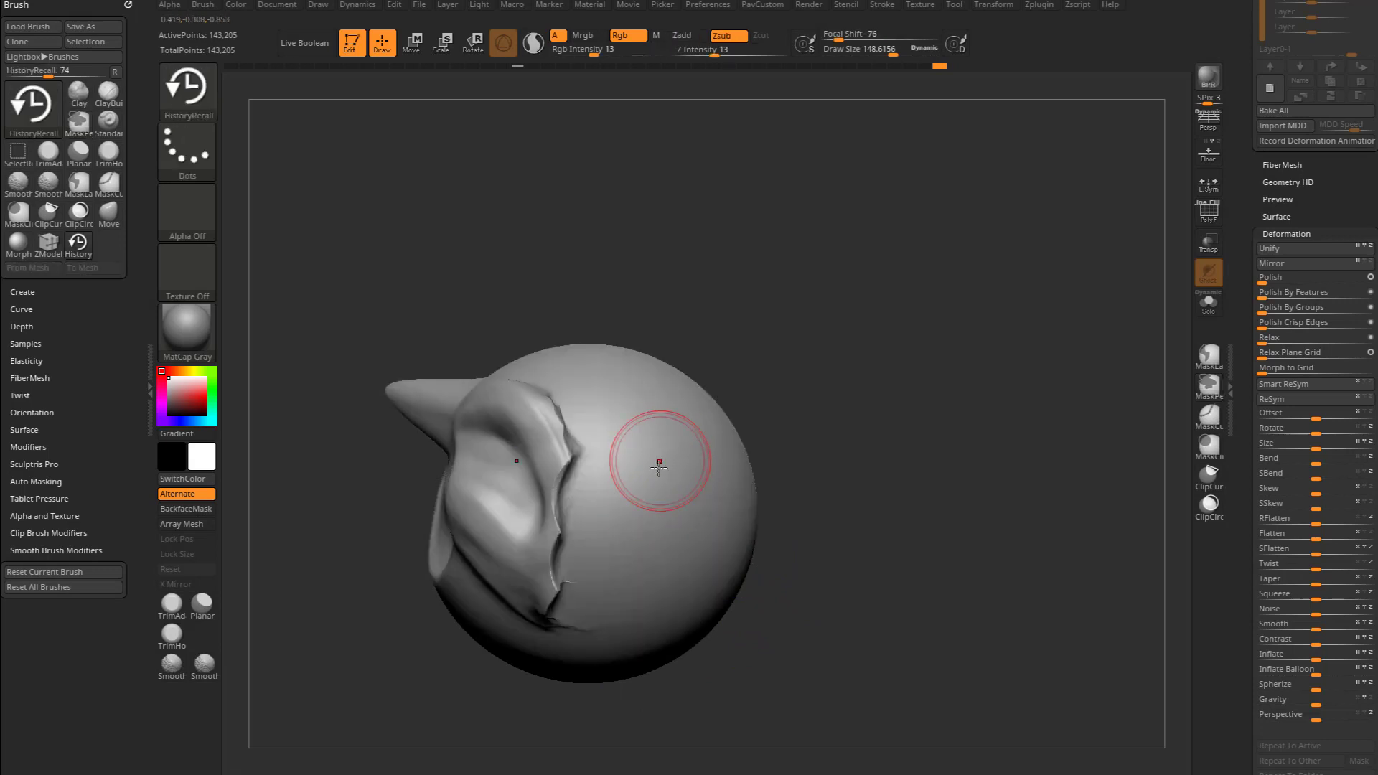
pyautogui.keyDown('ctrl'); pyautogui.moveTo(866, 266); pyautogui.dragTo(600, 725); pyautogui.keyUp('ctrl')
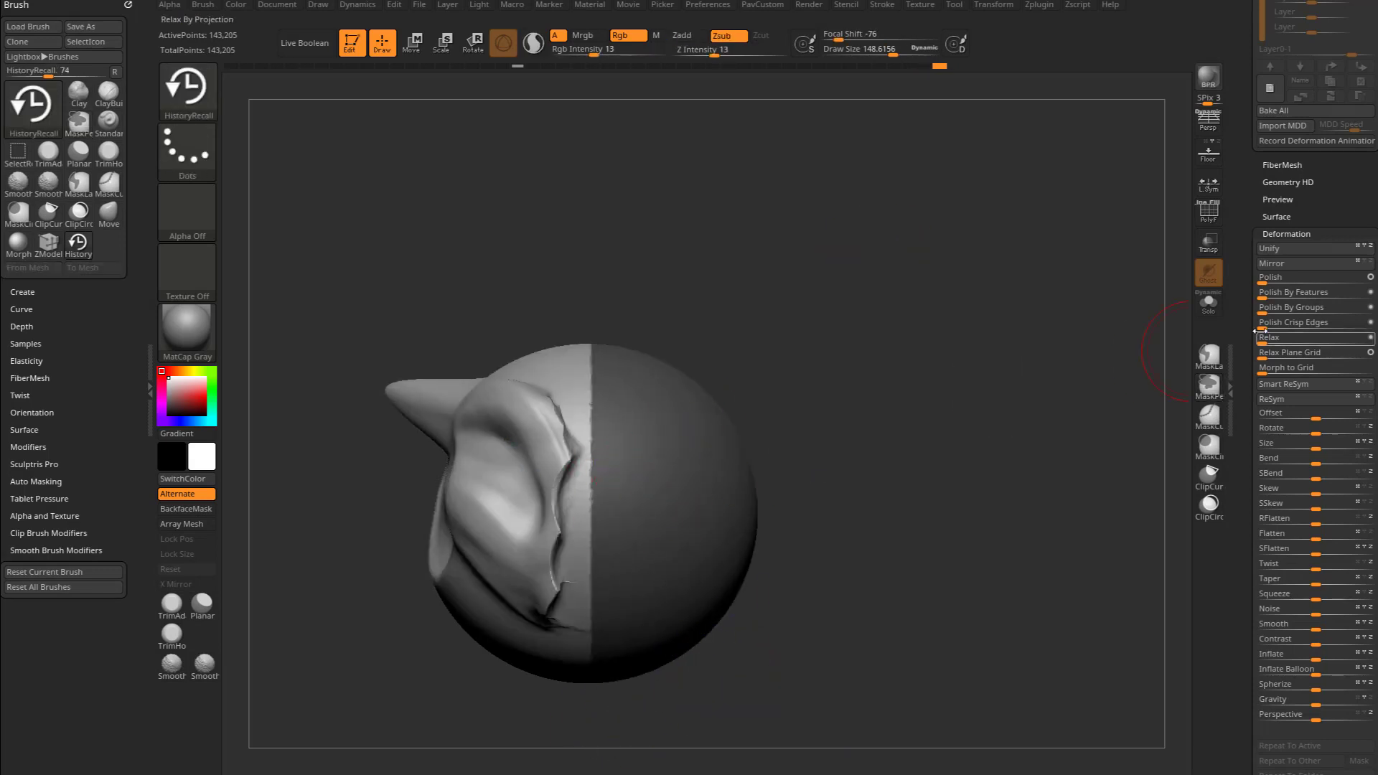
# Step: Try Smart ReSym on the masked head, undo it, and clear the mask
pyautogui.click(1285, 387)
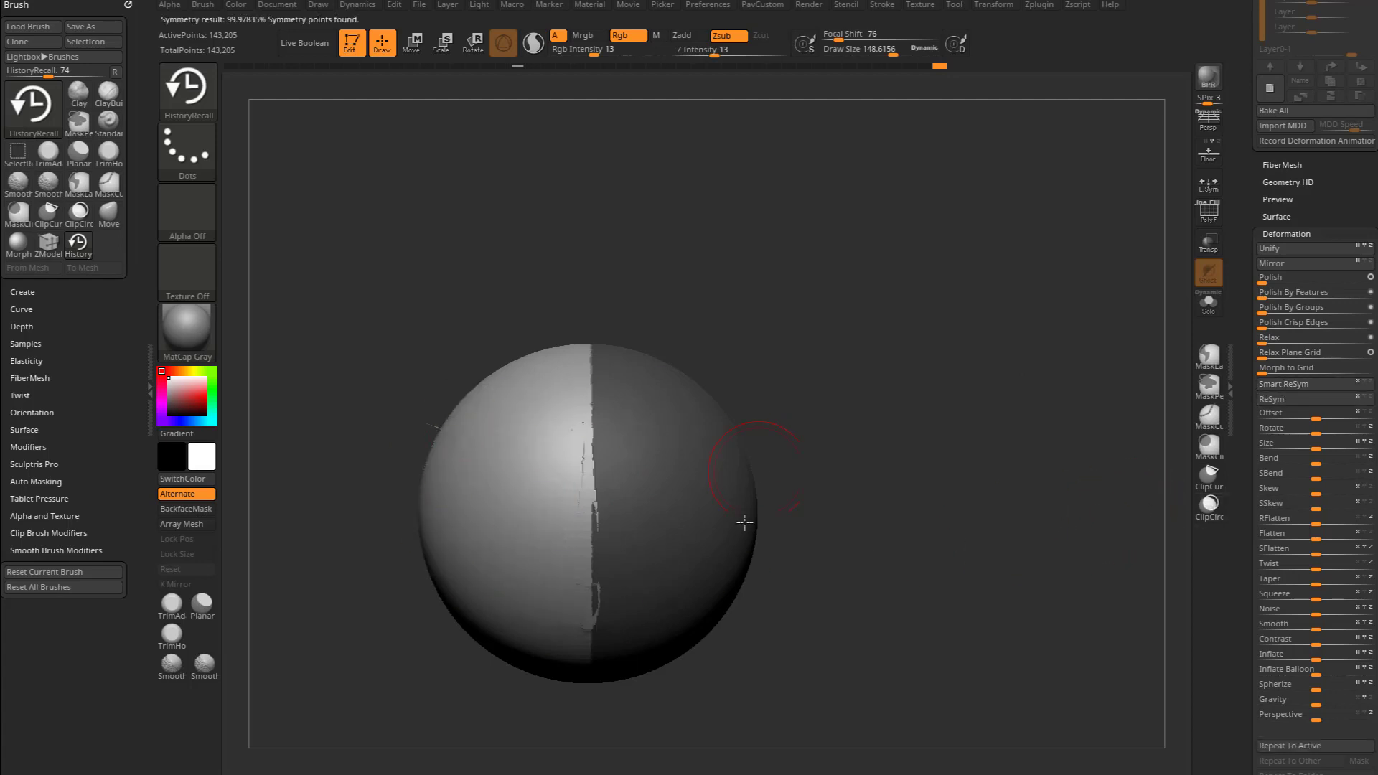
pyautogui.hotkey('ctrl', 'z')
pyautogui.moveTo(882, 391)
pyautogui.keyDown('ctrl'); pyautogui.mouseDown()
pyautogui.moveTo(937, 469)
pyautogui.moveTo(919, 545)
pyautogui.mouseUp(); pyautogui.keyUp('ctrl')
pyautogui.click(1209, 210)
pyautogui.moveTo(933, 485); pyautogui.dragTo(935, 429)
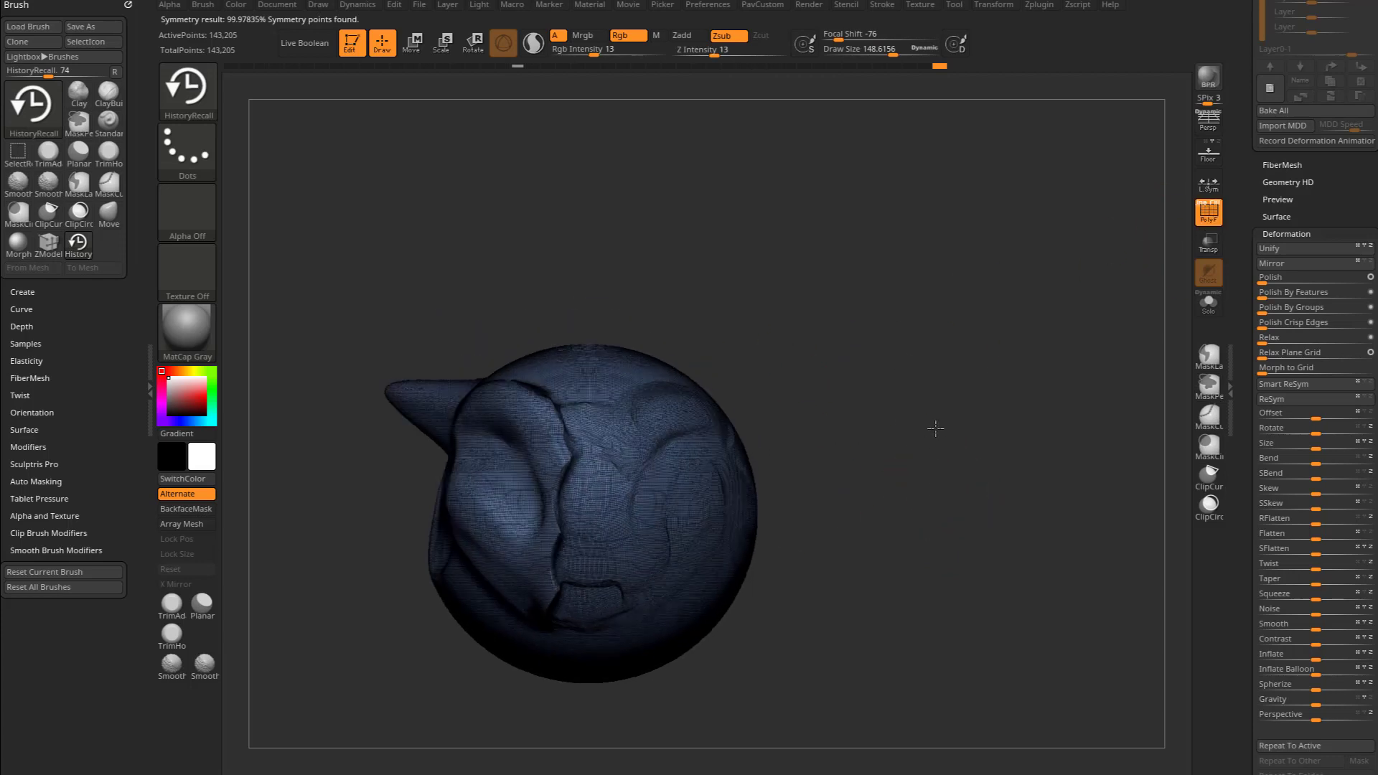
pyautogui.click(1207, 219)
# Step: Open the Modify Topology options of the head's geometry to reach Mirror And Weld
pyautogui.moveTo(1247, 180); pyautogui.dragTo(1243, 682)
pyautogui.keyDown('shift'); pyautogui.click(1278, 324); pyautogui.keyUp('shift')
pyautogui.moveTo(1249, 327); pyautogui.dragTo(1251, 205)
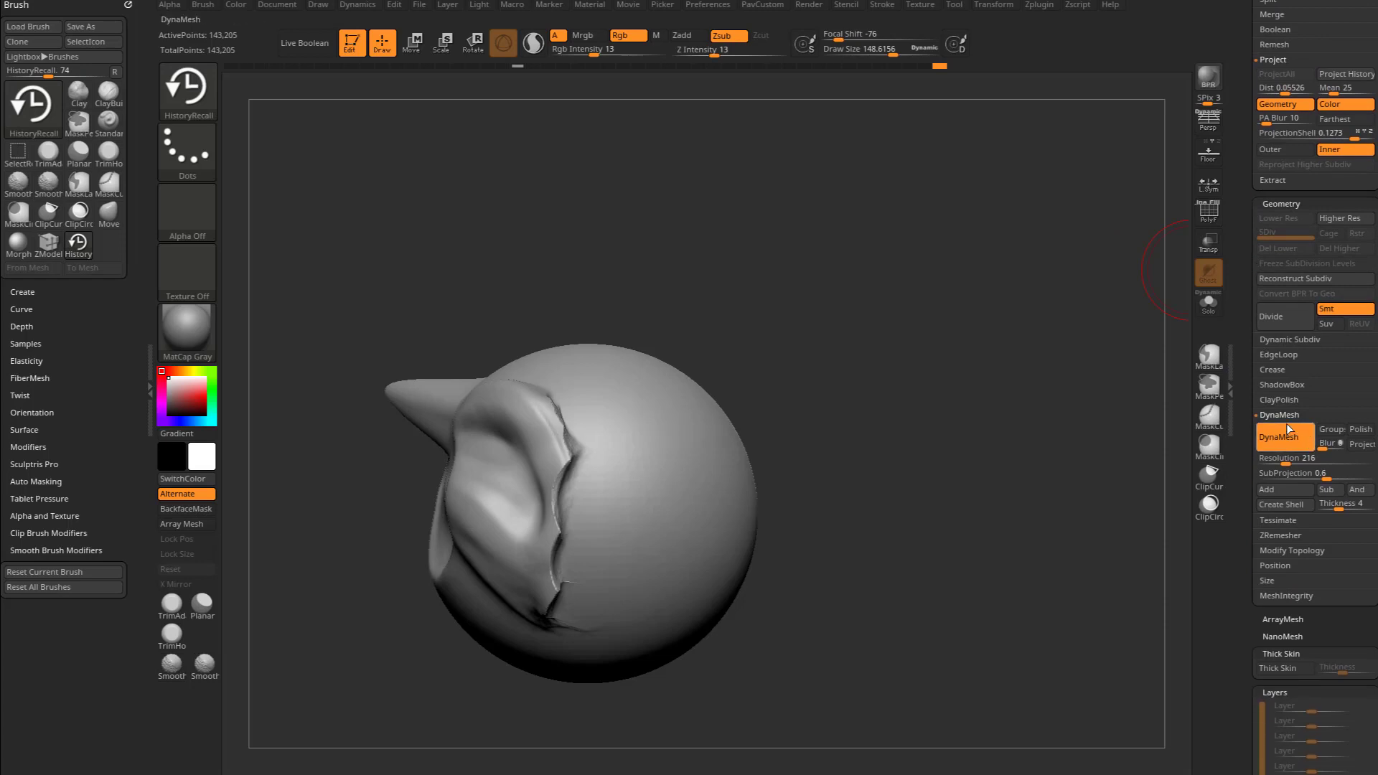
pyautogui.keyDown('shift'); pyautogui.click(1282, 420); pyautogui.keyUp('shift')
pyautogui.click(1273, 456)
pyautogui.scroll(-2, 1250, 440)
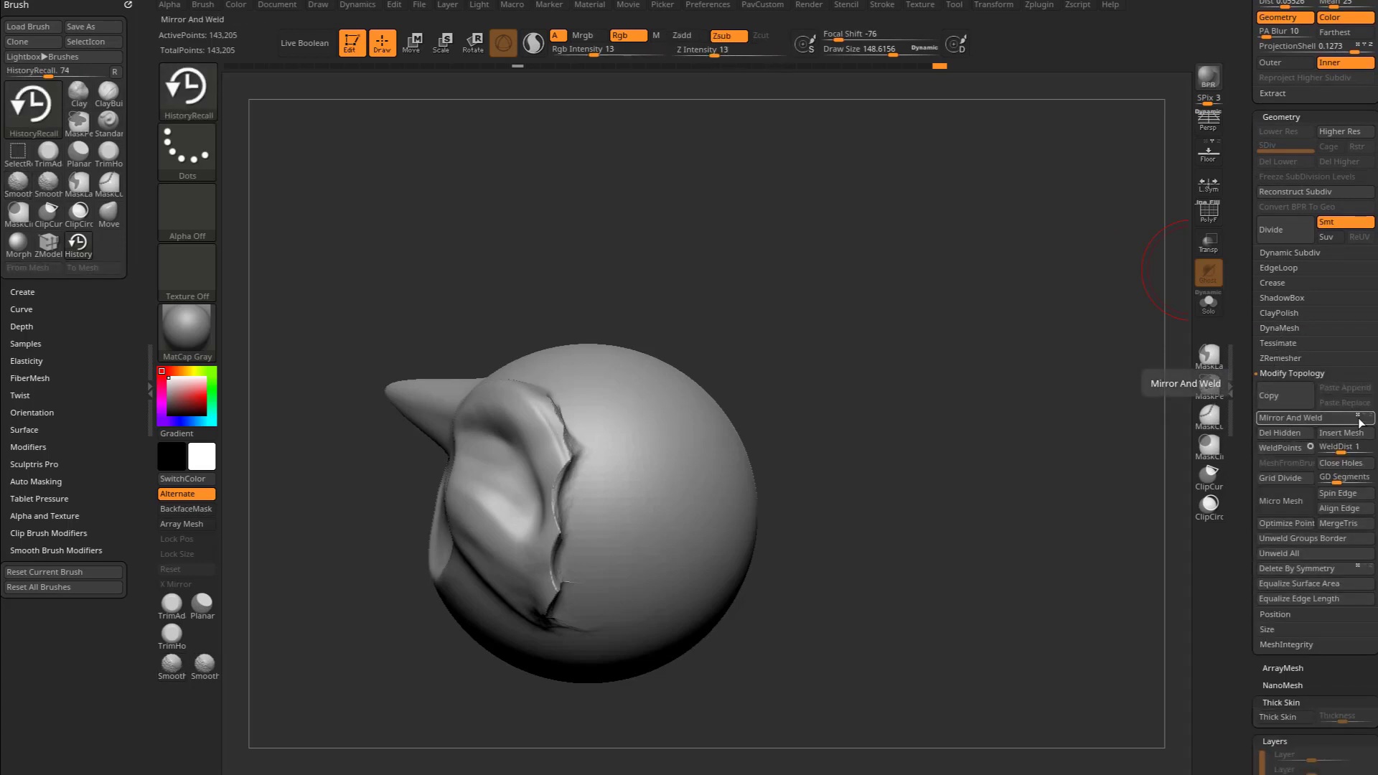
# Step: Show the floor grid and examine how the head is oriented along the X, Y and Z axes
pyautogui.click(1209, 152)
pyautogui.moveTo(985, 360); pyautogui.dragTo(731, 530)
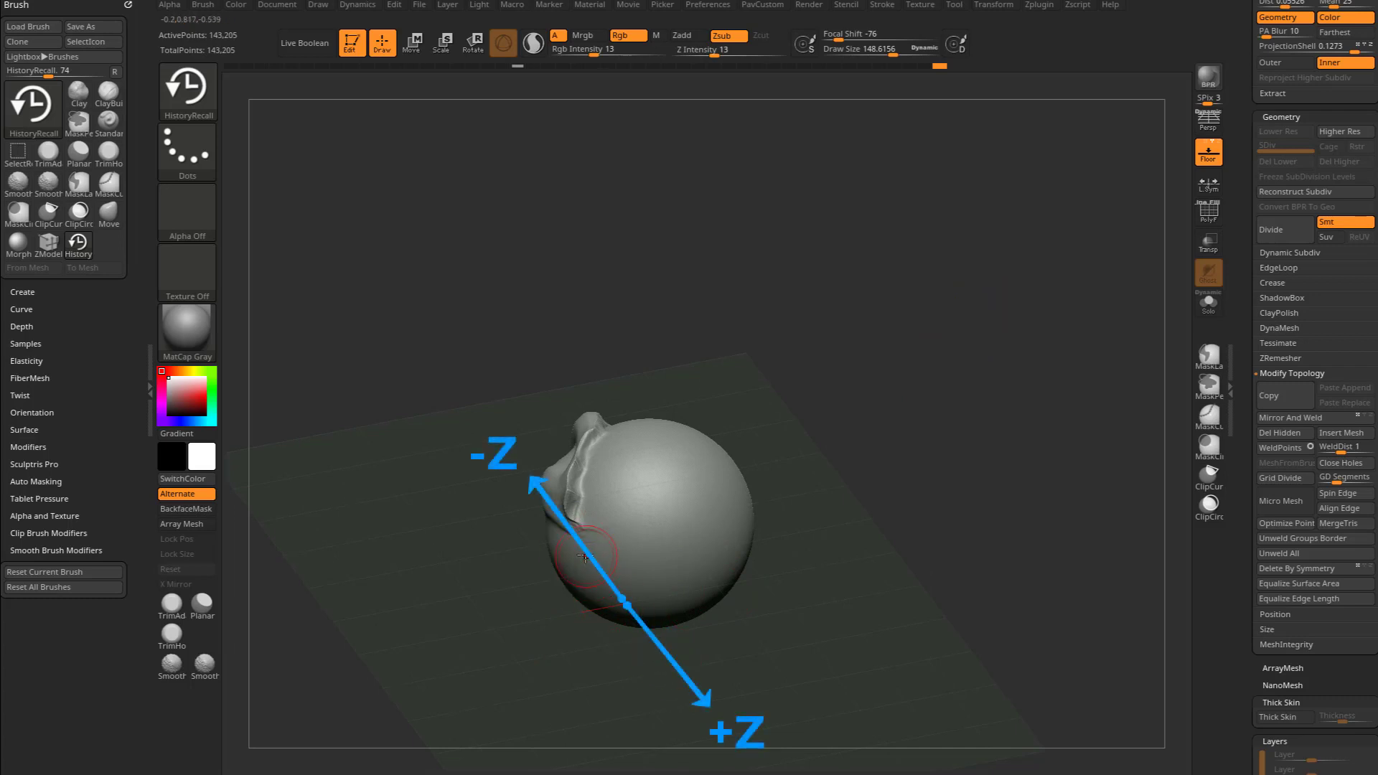
pyautogui.moveTo(851, 369); pyautogui.dragTo(806, 430)
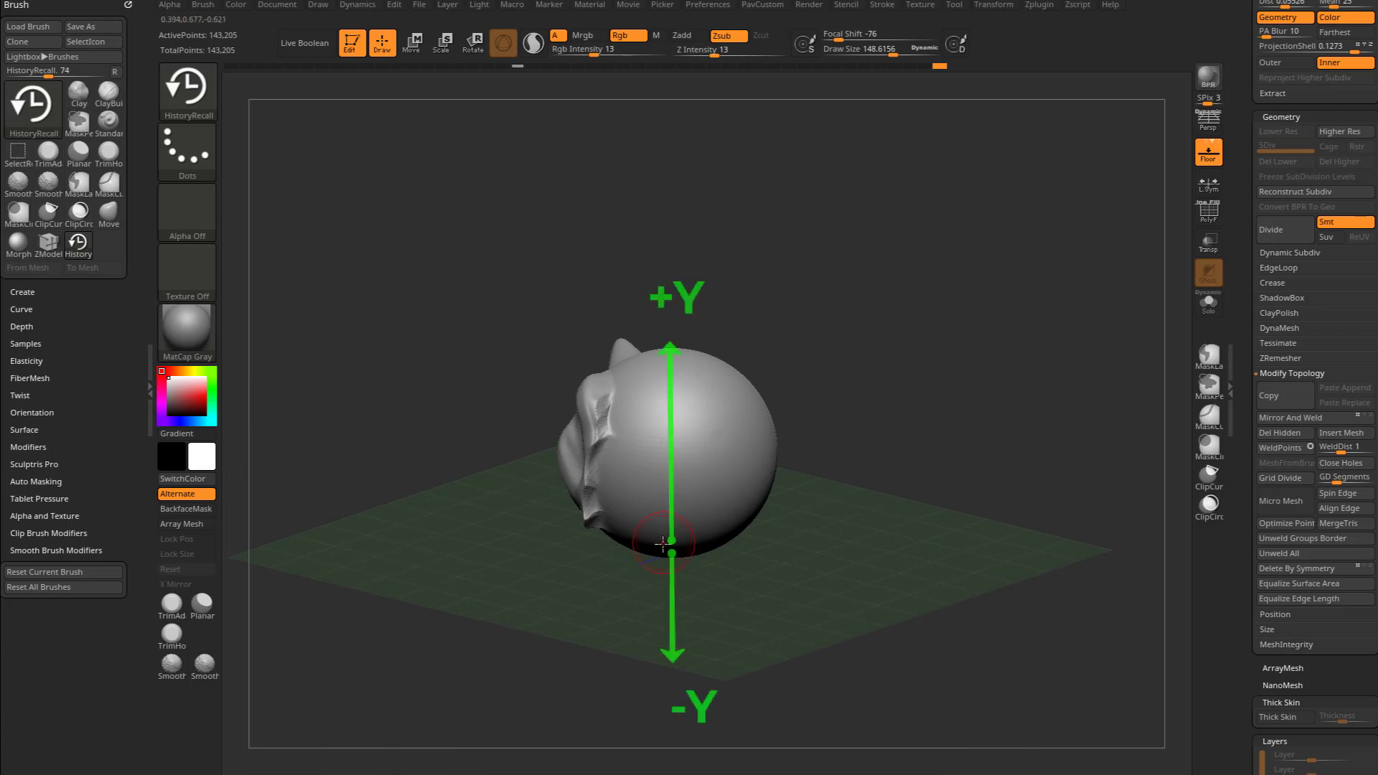
pyautogui.moveTo(874, 400); pyautogui.dragTo(868, 425)
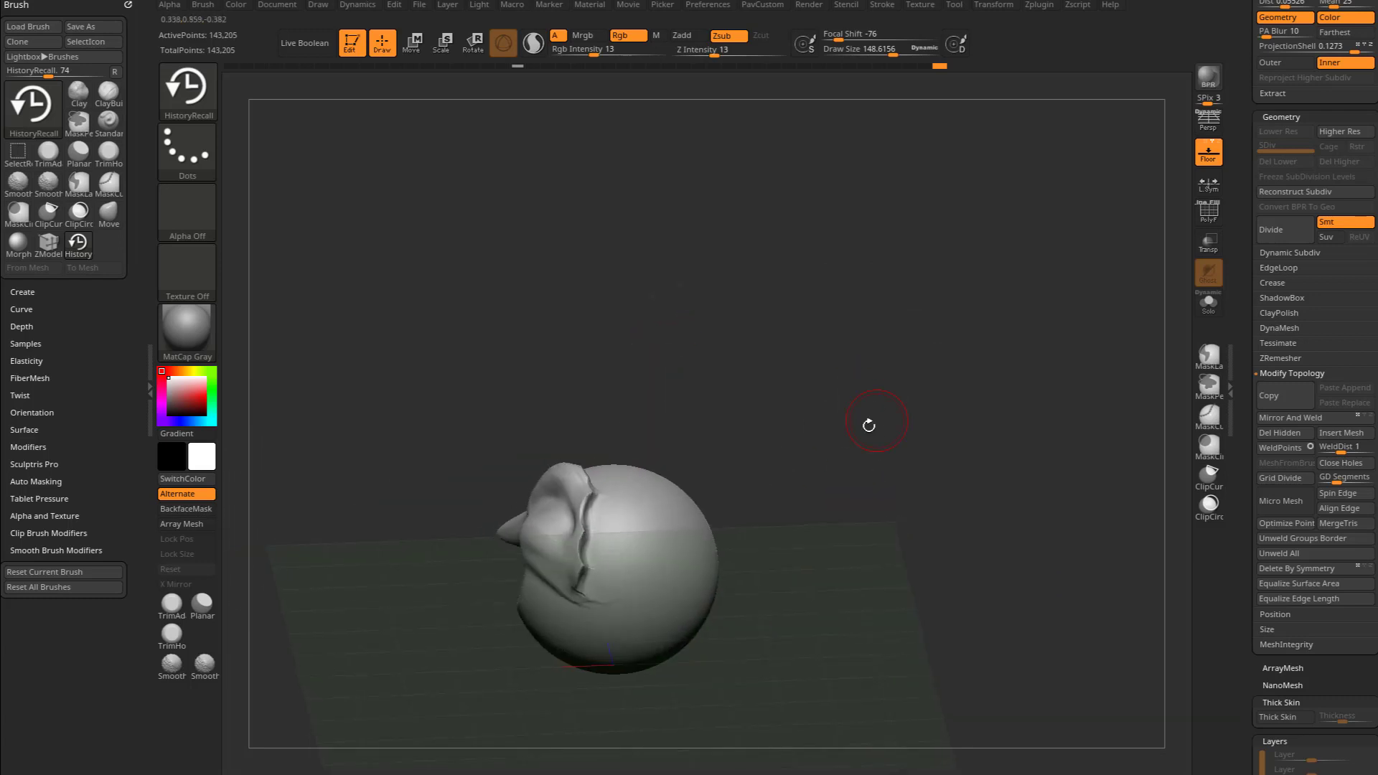
pyautogui.moveTo(786, 504); pyautogui.dragTo(788, 574)
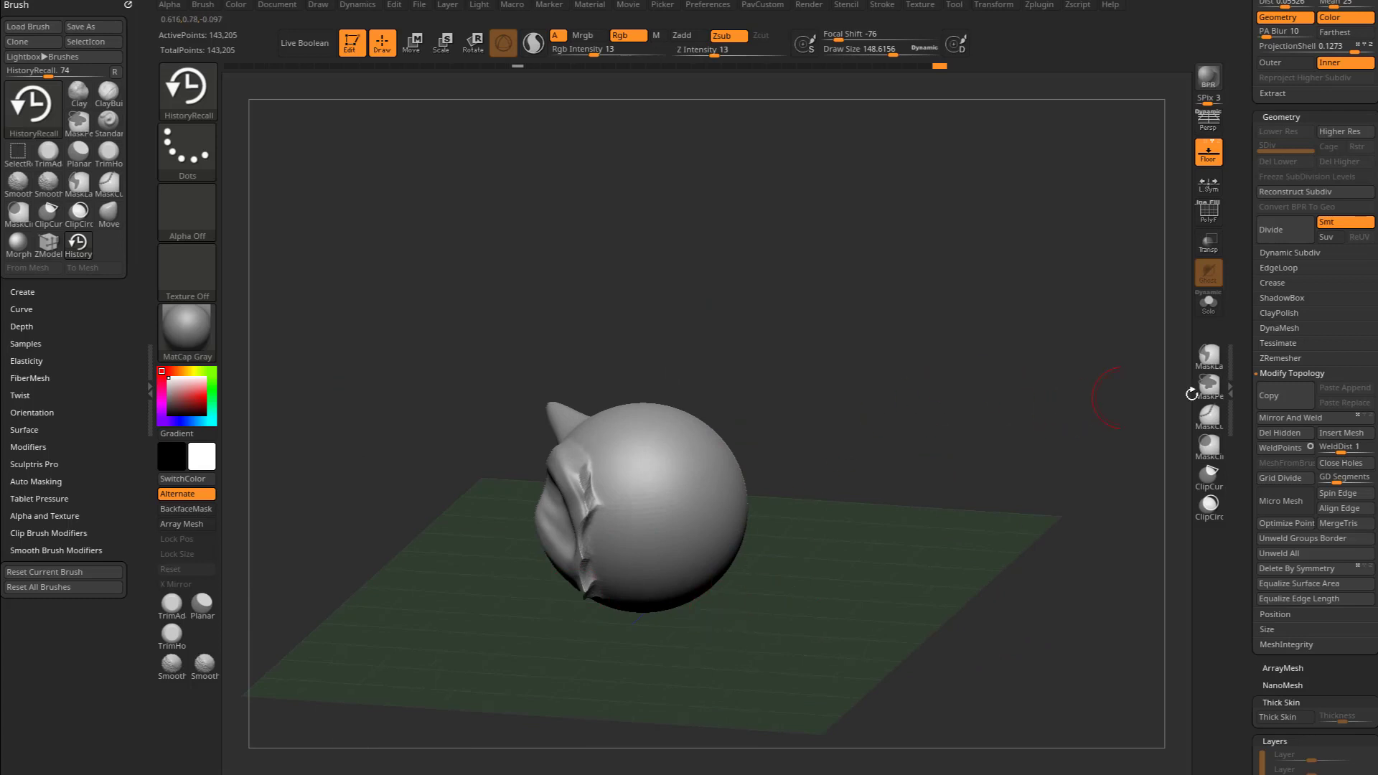
pyautogui.moveTo(1192, 395); pyautogui.dragTo(1318, 407)
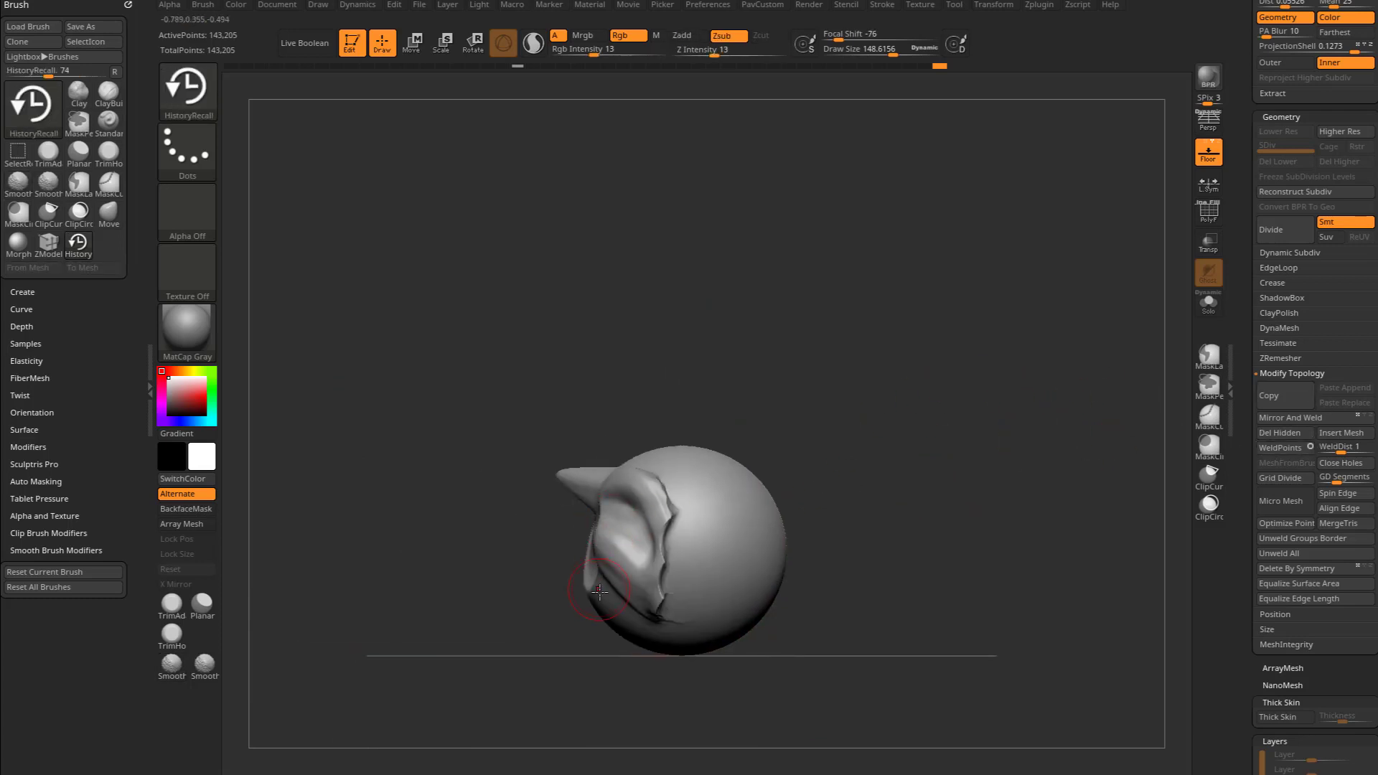
# Step: Try Mirror And Weld on the front-facing head, and flip the head to the opposite side with the Mirror deformation
pyautogui.keyDown('shift'); pyautogui.moveTo(599, 591); pyautogui.dragTo(837, 569); pyautogui.keyUp('shift')
pyautogui.click(1282, 416)
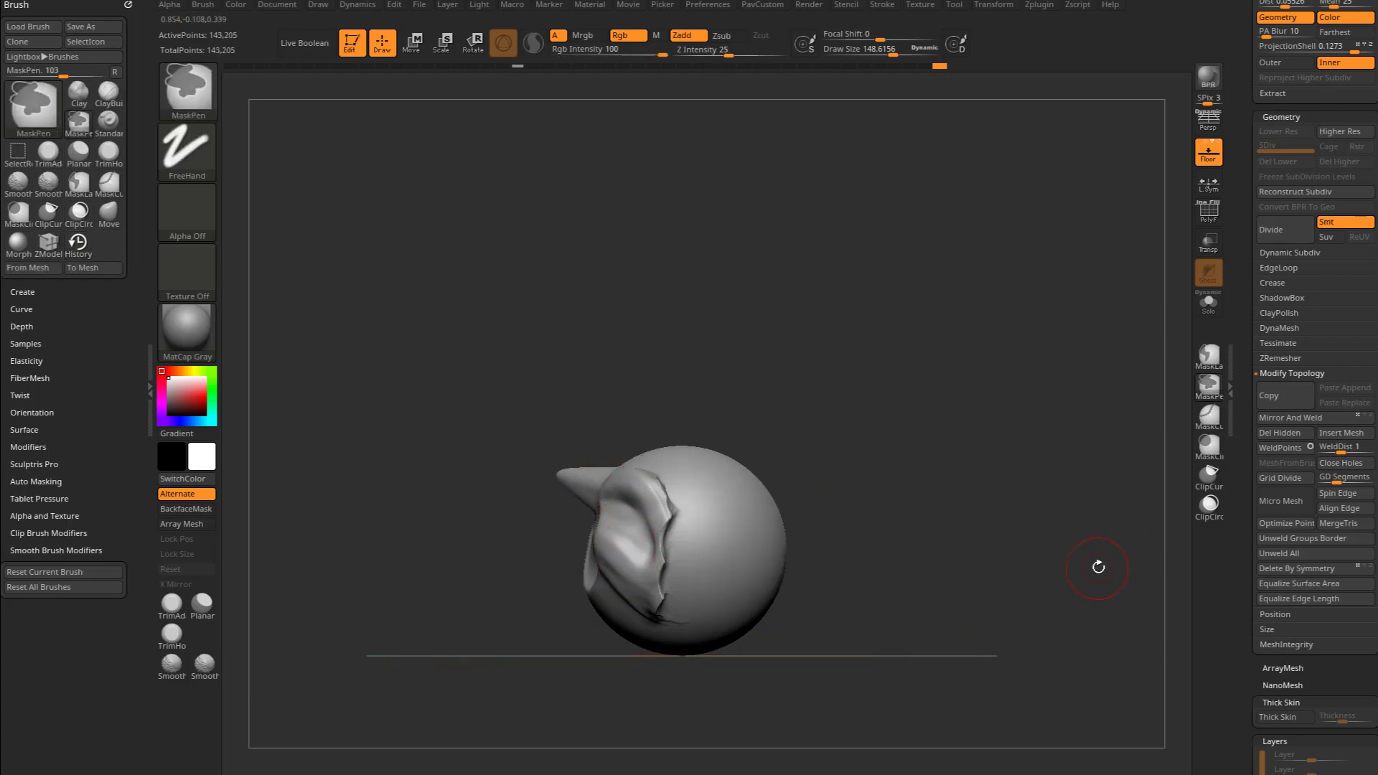
pyautogui.moveTo(1232, 514); pyautogui.dragTo(1269, 388)
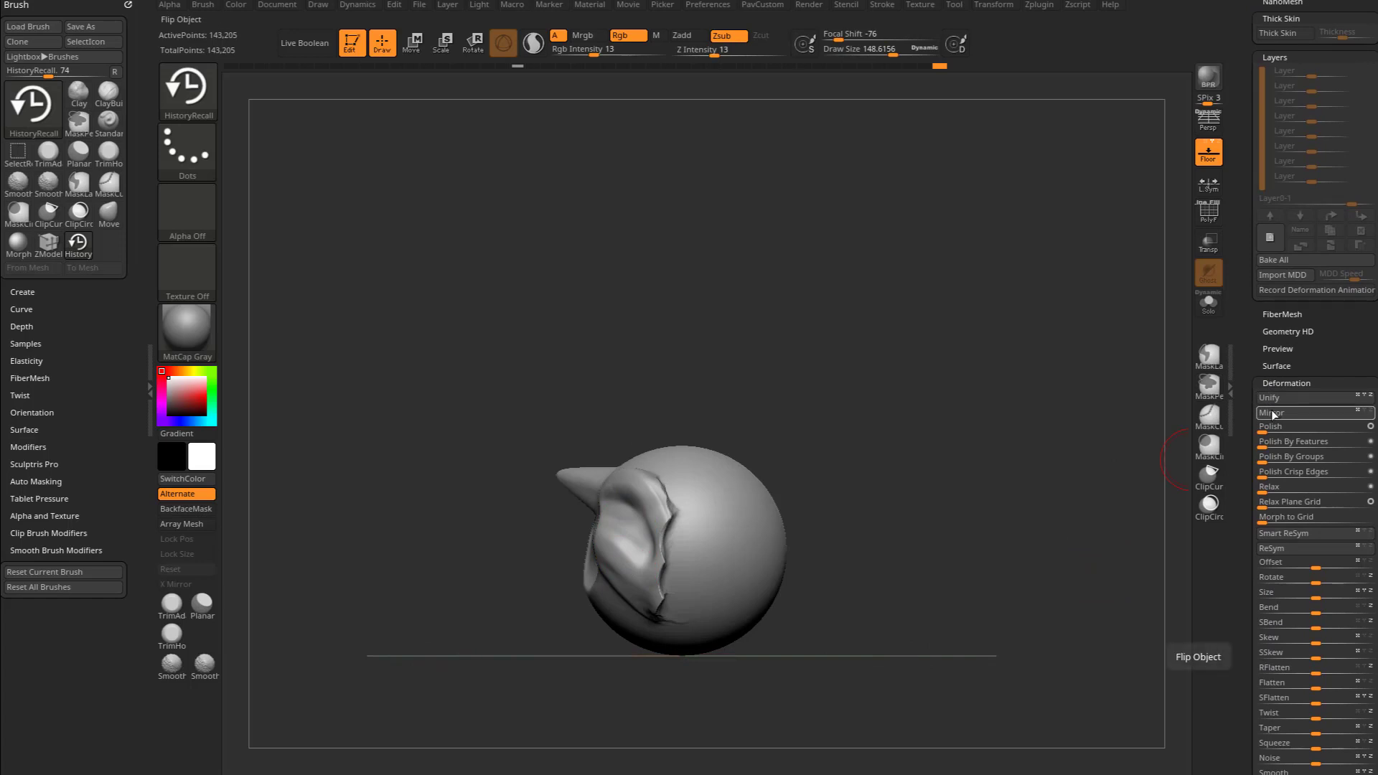
pyautogui.moveTo(1056, 519); pyautogui.dragTo(1070, 509)
pyautogui.click(1278, 414)
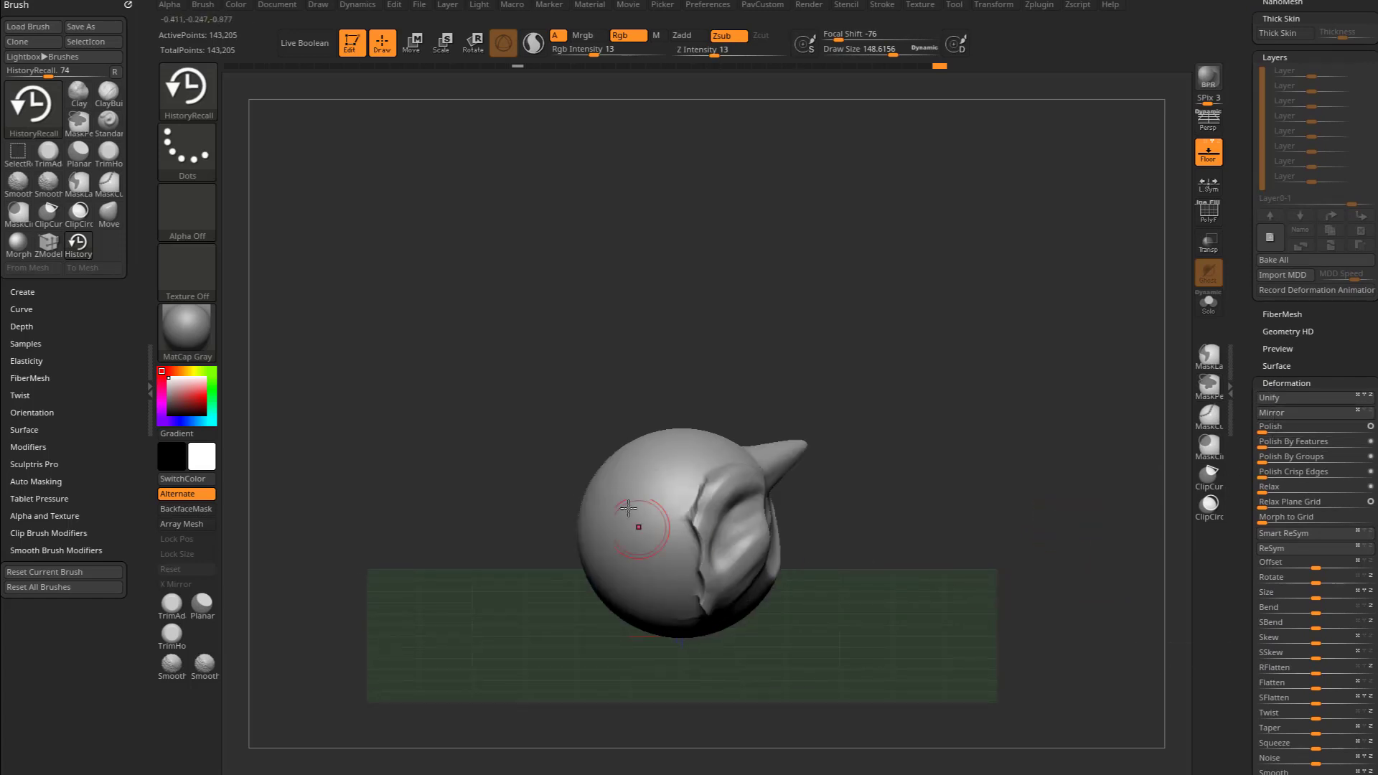
# Step: Apply Mirror And Weld to the flipped head and show its polyframe to inspect the mirrored topology
pyautogui.scroll(8, 1269, 397)
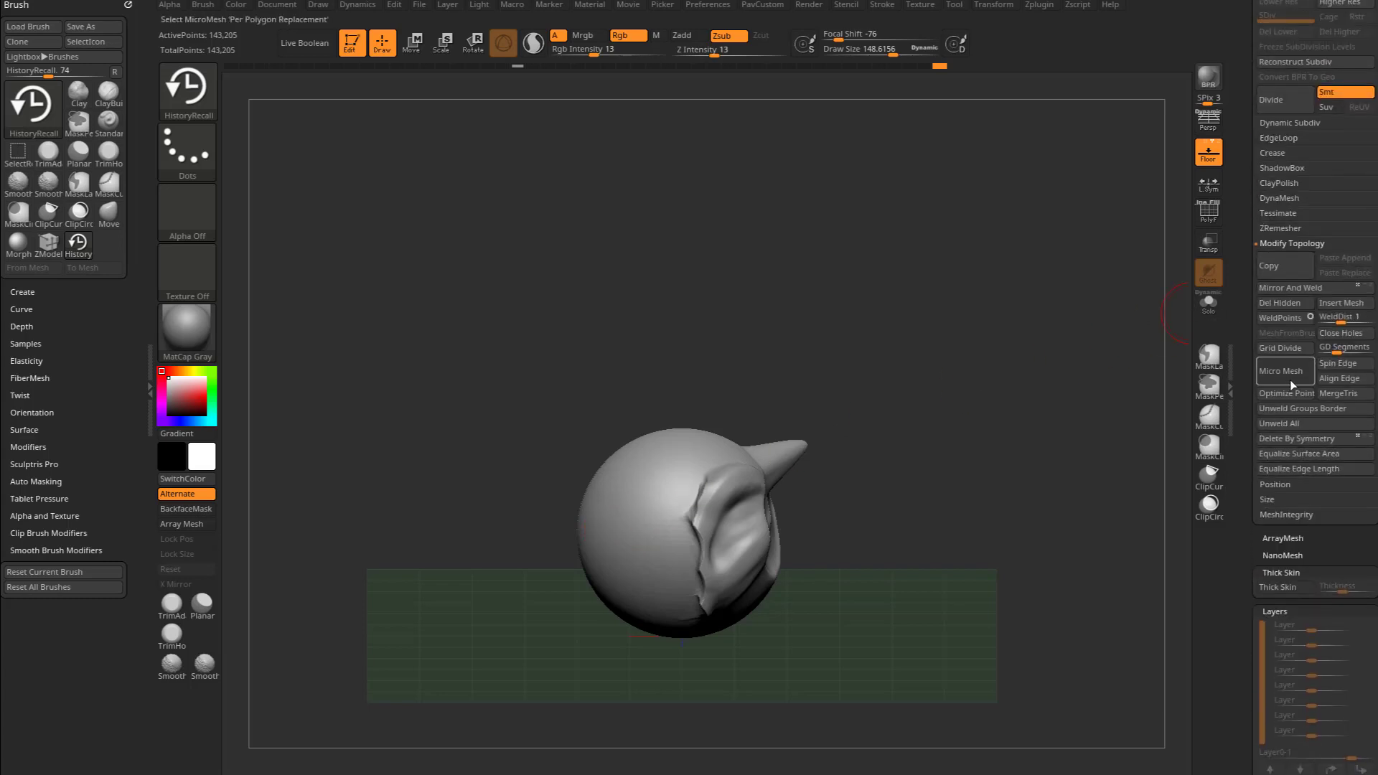
pyautogui.click(1291, 287)
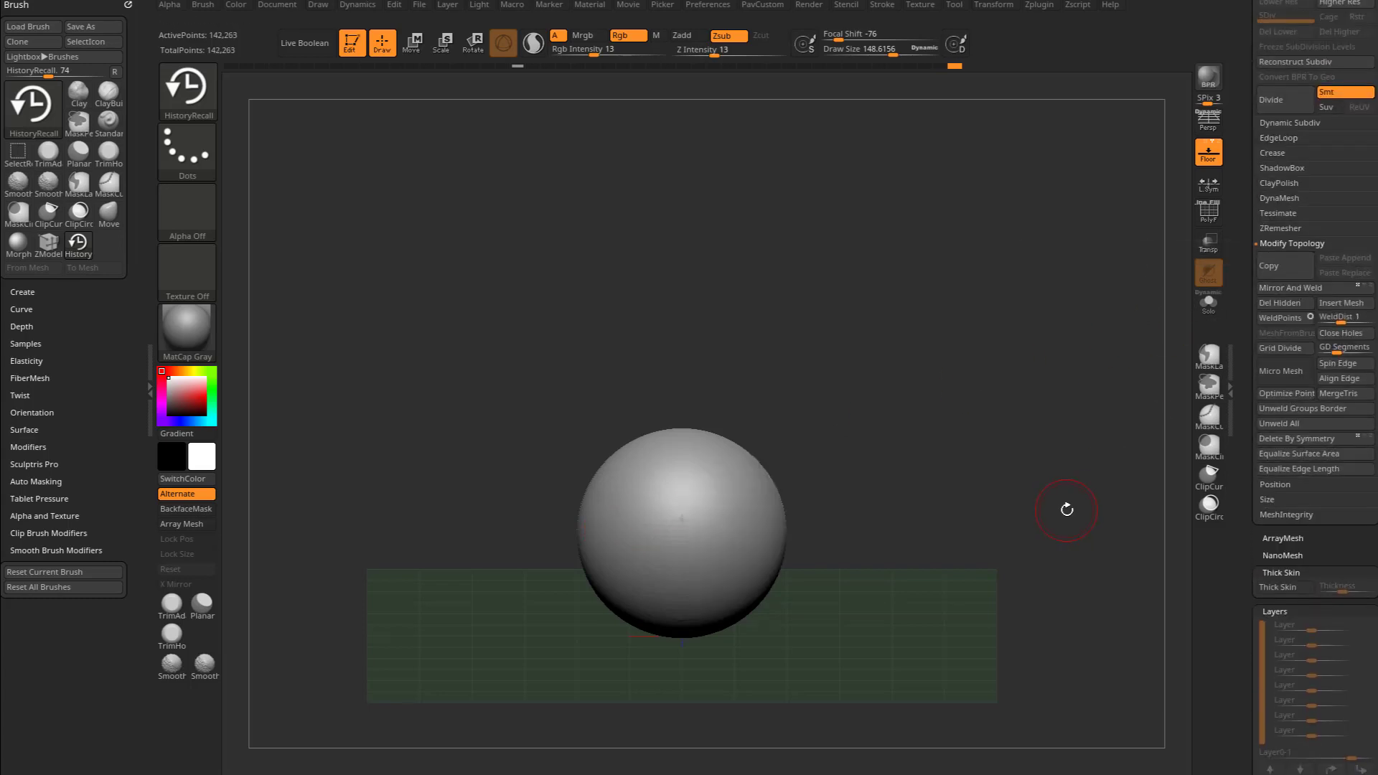
pyautogui.click(1211, 215)
pyautogui.keyDown('alt'); pyautogui.moveTo(1025, 406); pyautogui.dragTo(1012, 448); pyautogui.keyUp('alt')
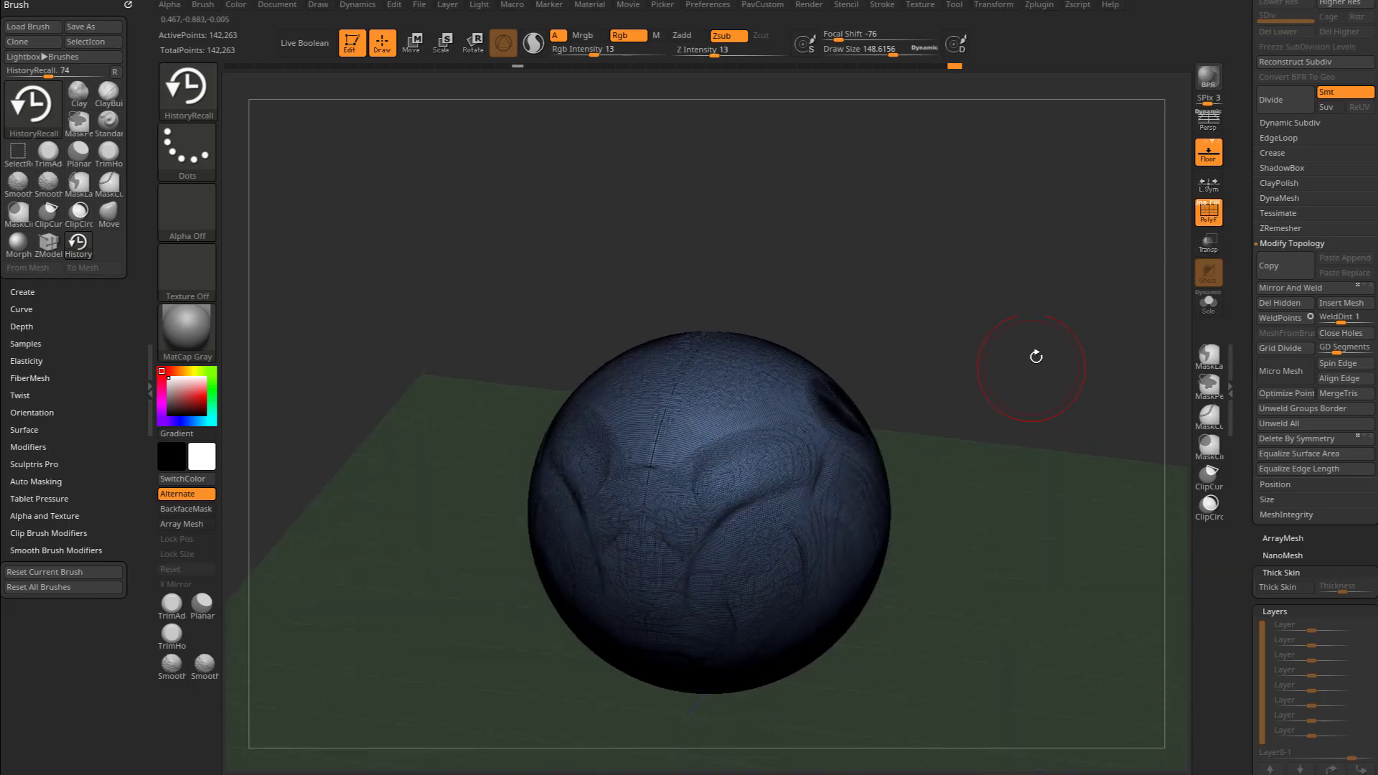
# Step: Remesh the mirrored head with DynaMesh to even out its topology
pyautogui.press('ctrl')
pyautogui.moveTo(1117, 394); pyautogui.dragTo(1083, 397)
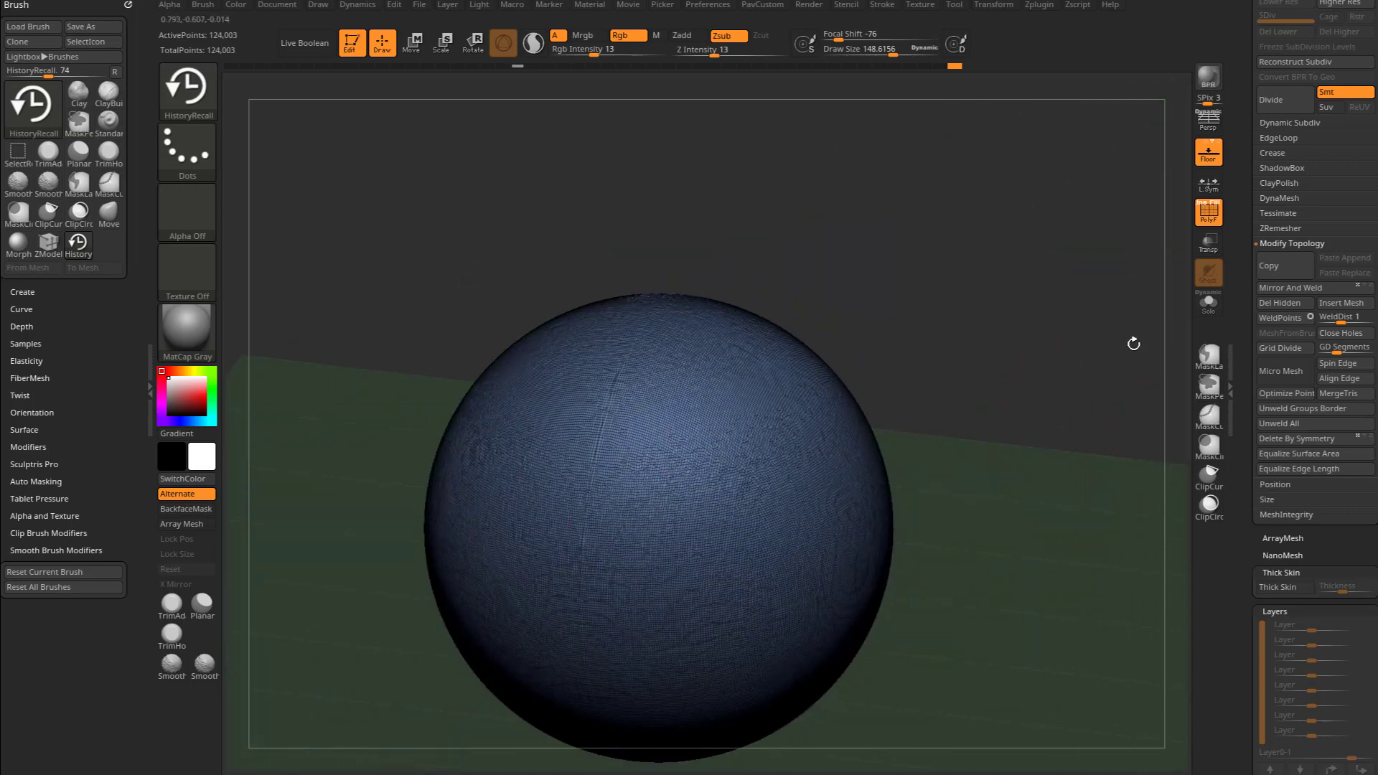
pyautogui.moveTo(1243, 343); pyautogui.dragTo(1232, 561)
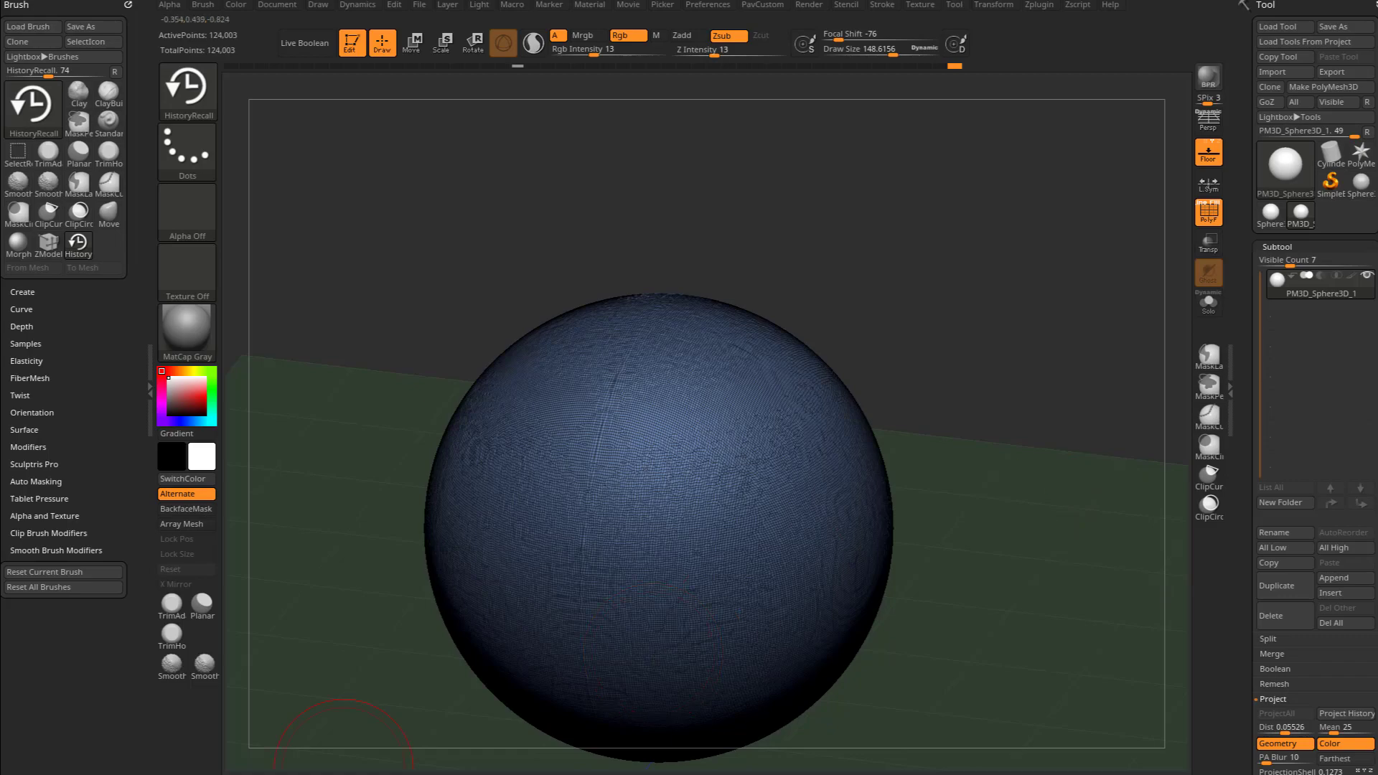
# Step: Switch to the browser, open the "ZBrush for Ideation 300+ Video Series" artwork on ArtStation, and return to ZBrush
pyautogui.moveTo(343, 768); pyautogui.dragTo(503, 79)
pyautogui.scroll(3, 153, 424)
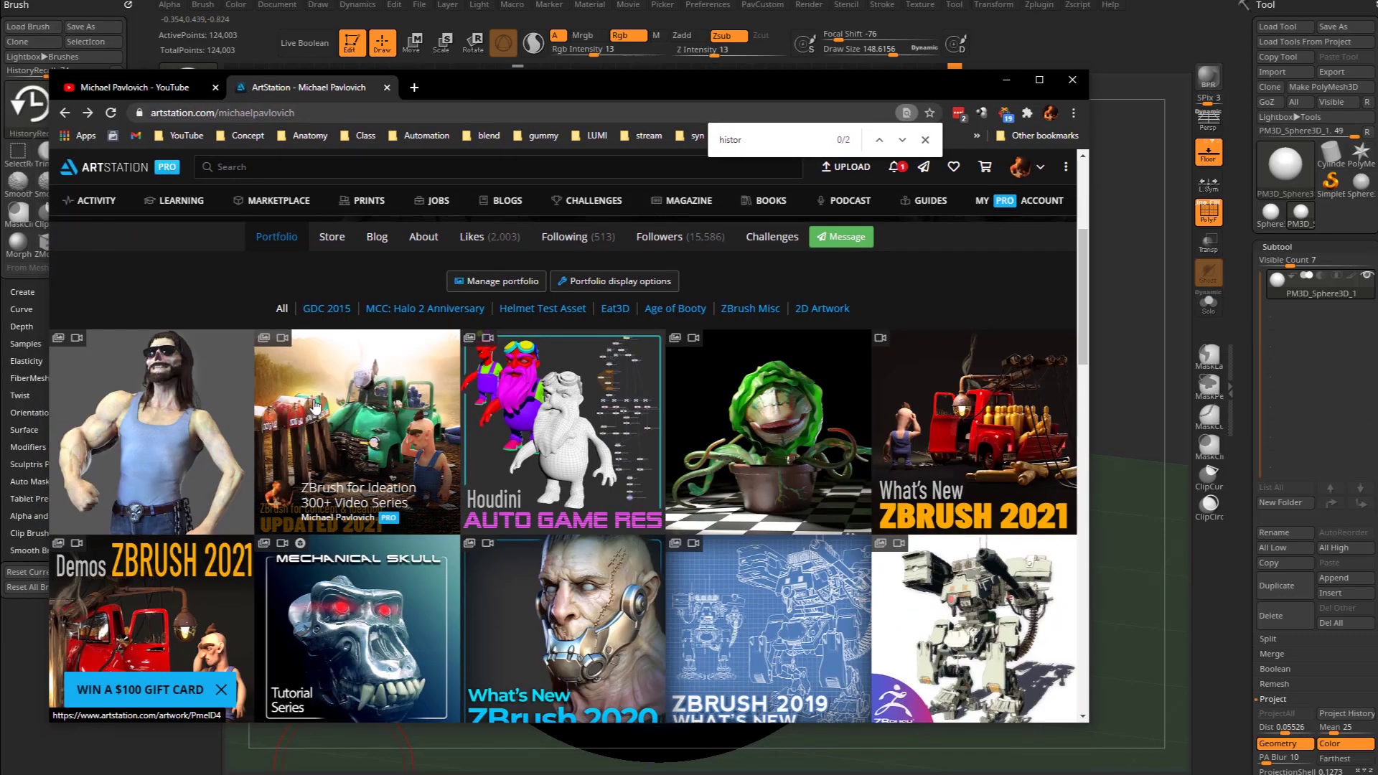
pyautogui.click(316, 406)
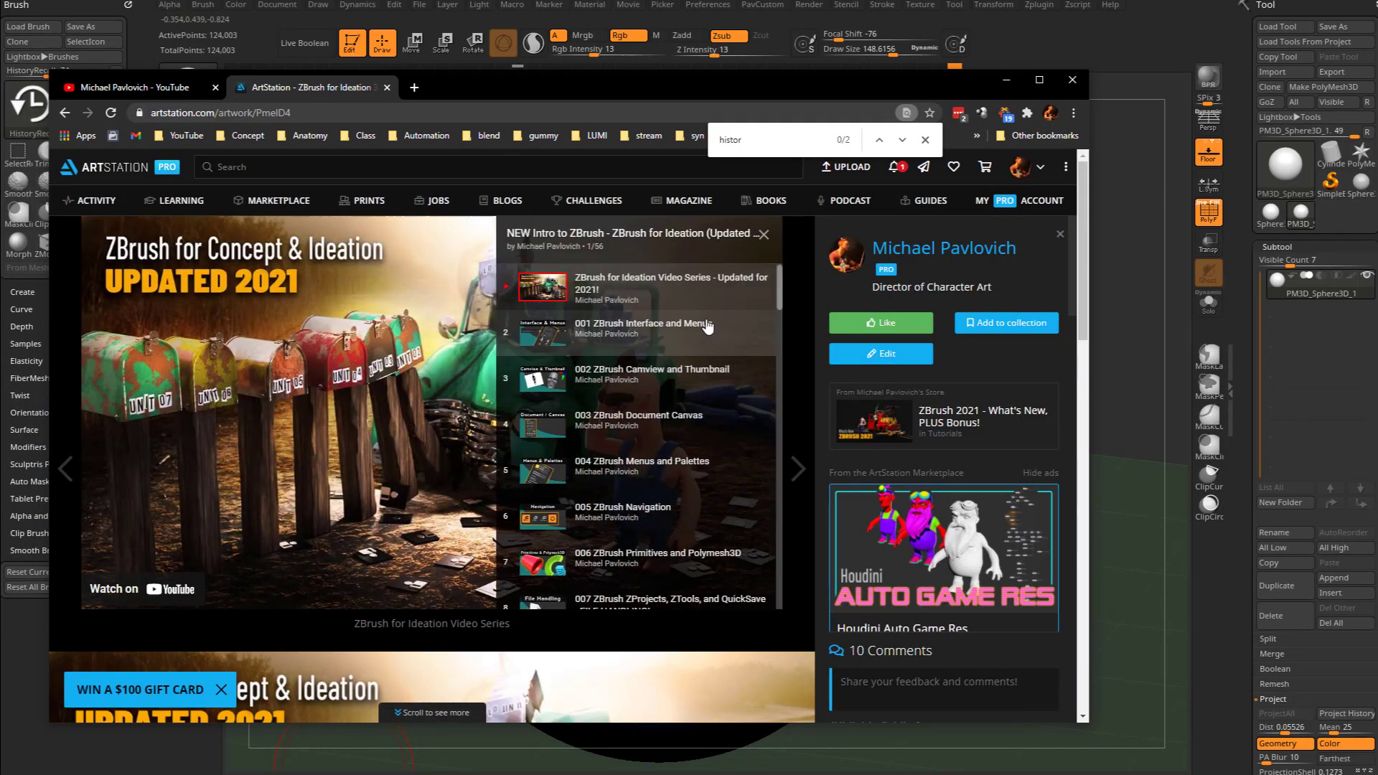
pyautogui.hotkey('alt', 'Tab')
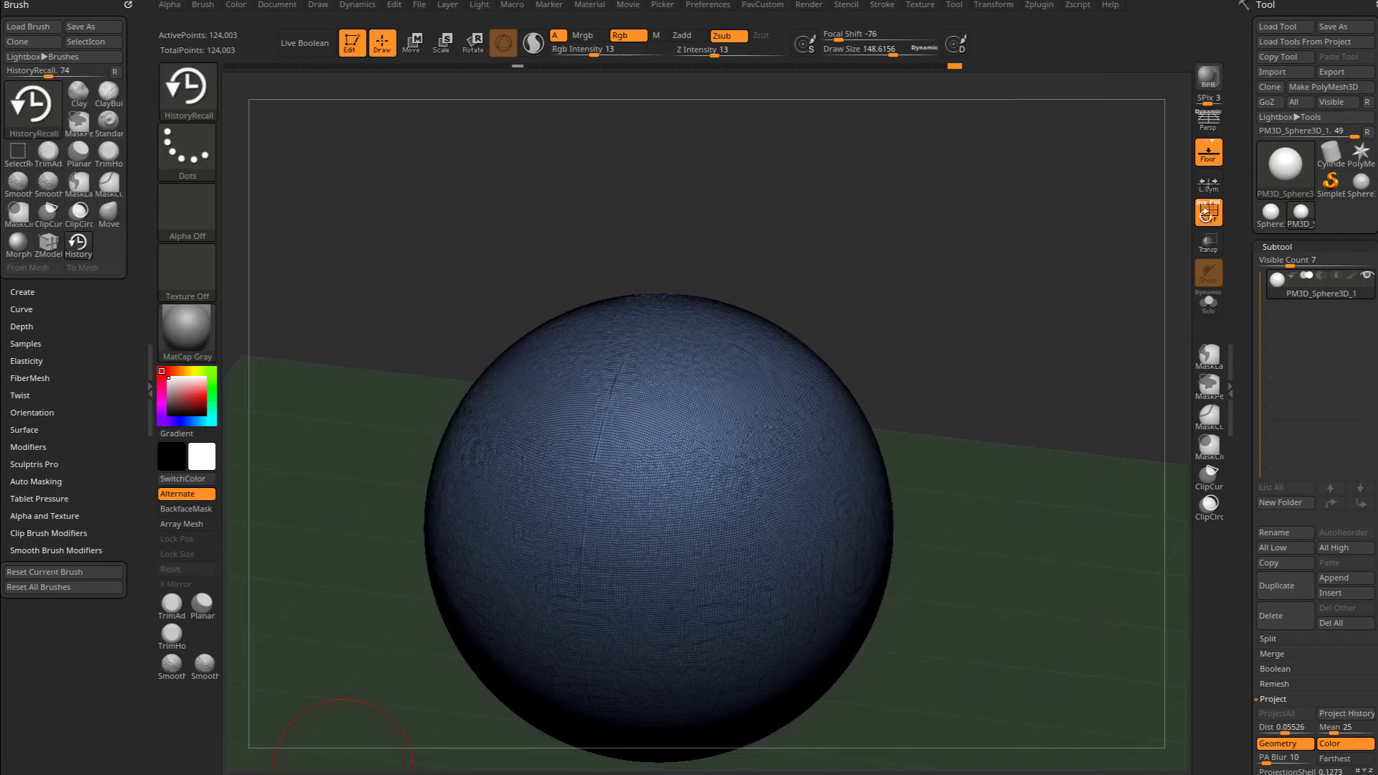
# Step: Hide the sphere's polyframe and collapse the Deformation and Layers settings of the tool
pyautogui.click(1207, 215)
pyautogui.keyDown('alt'); pyautogui.moveTo(975, 379); pyautogui.dragTo(997, 407); pyautogui.keyUp('alt')
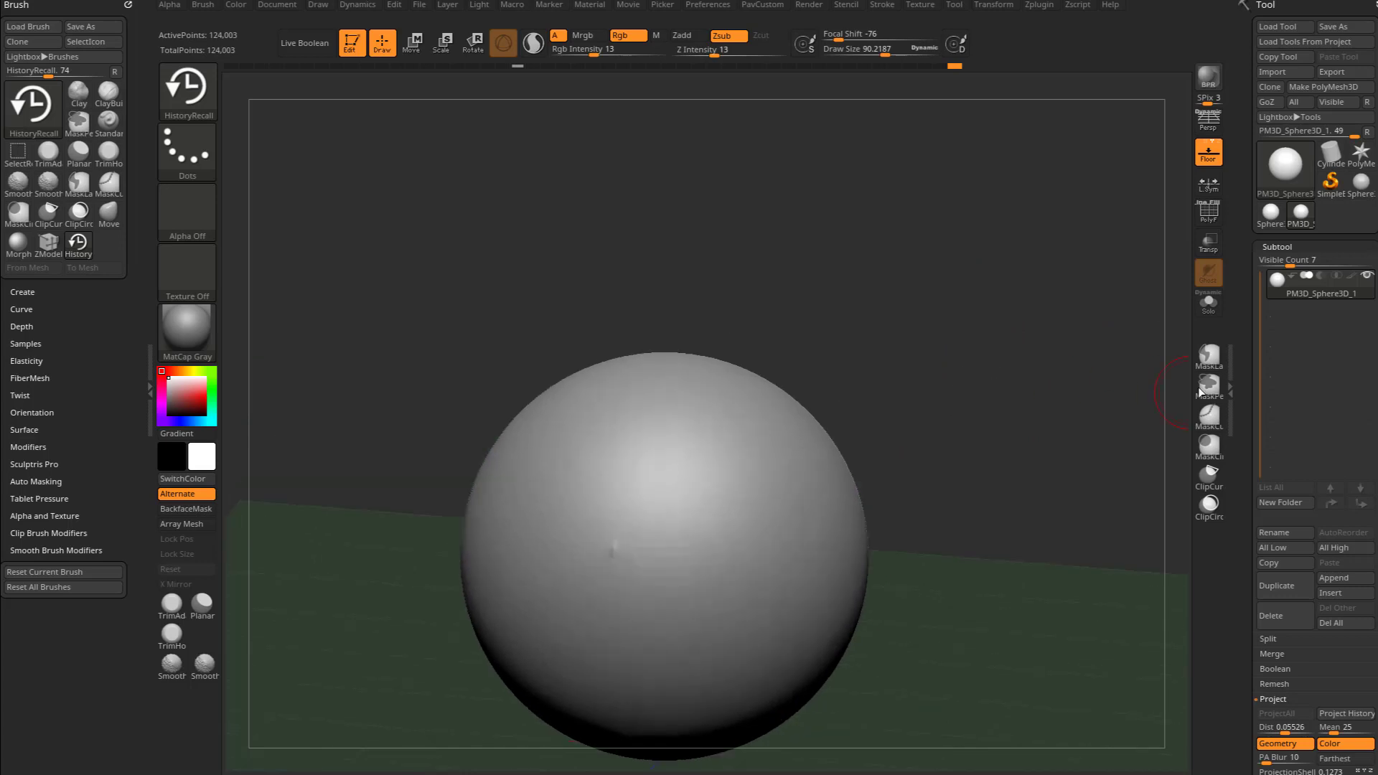
pyautogui.moveTo(1123, 502); pyautogui.dragTo(1095, 470)
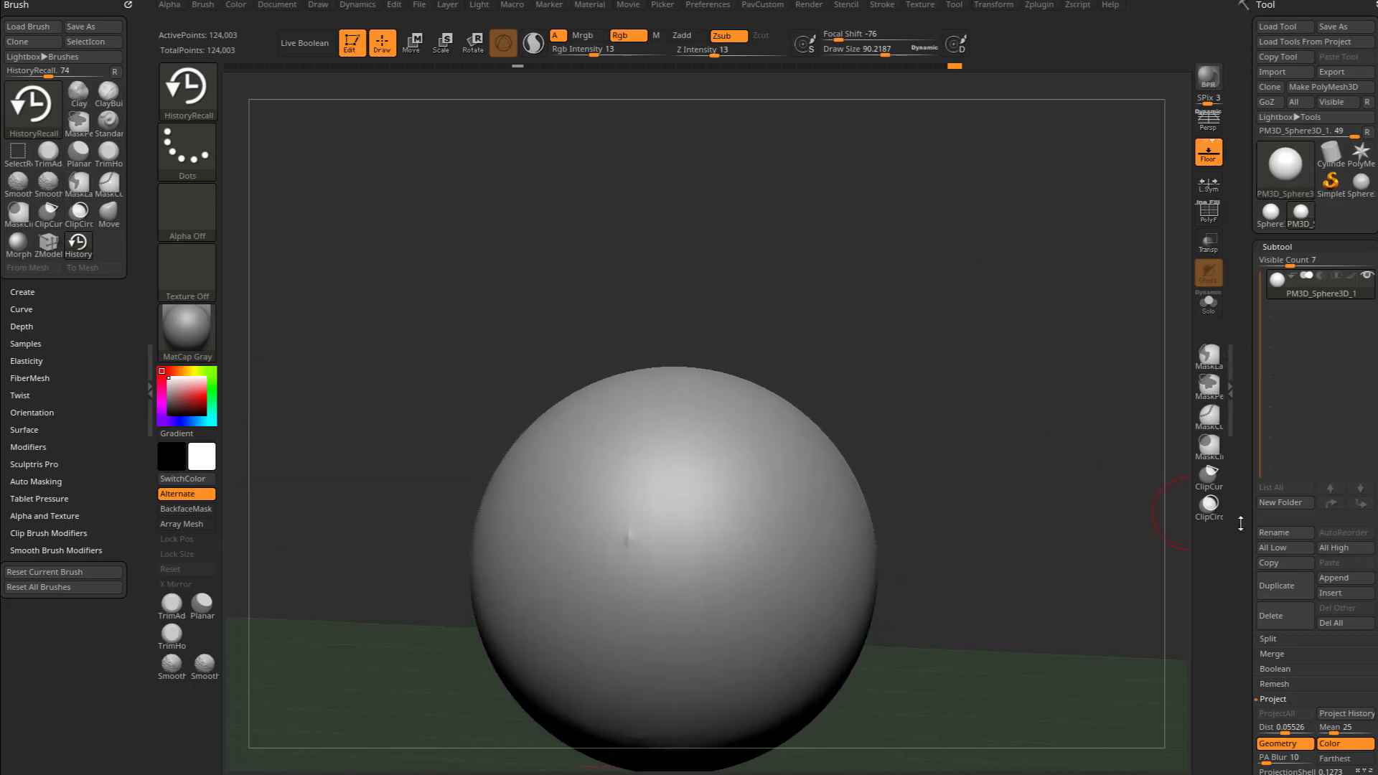
pyautogui.moveTo(1242, 523); pyautogui.dragTo(1244, 171)
pyautogui.moveTo(1261, 673); pyautogui.dragTo(1262, 486)
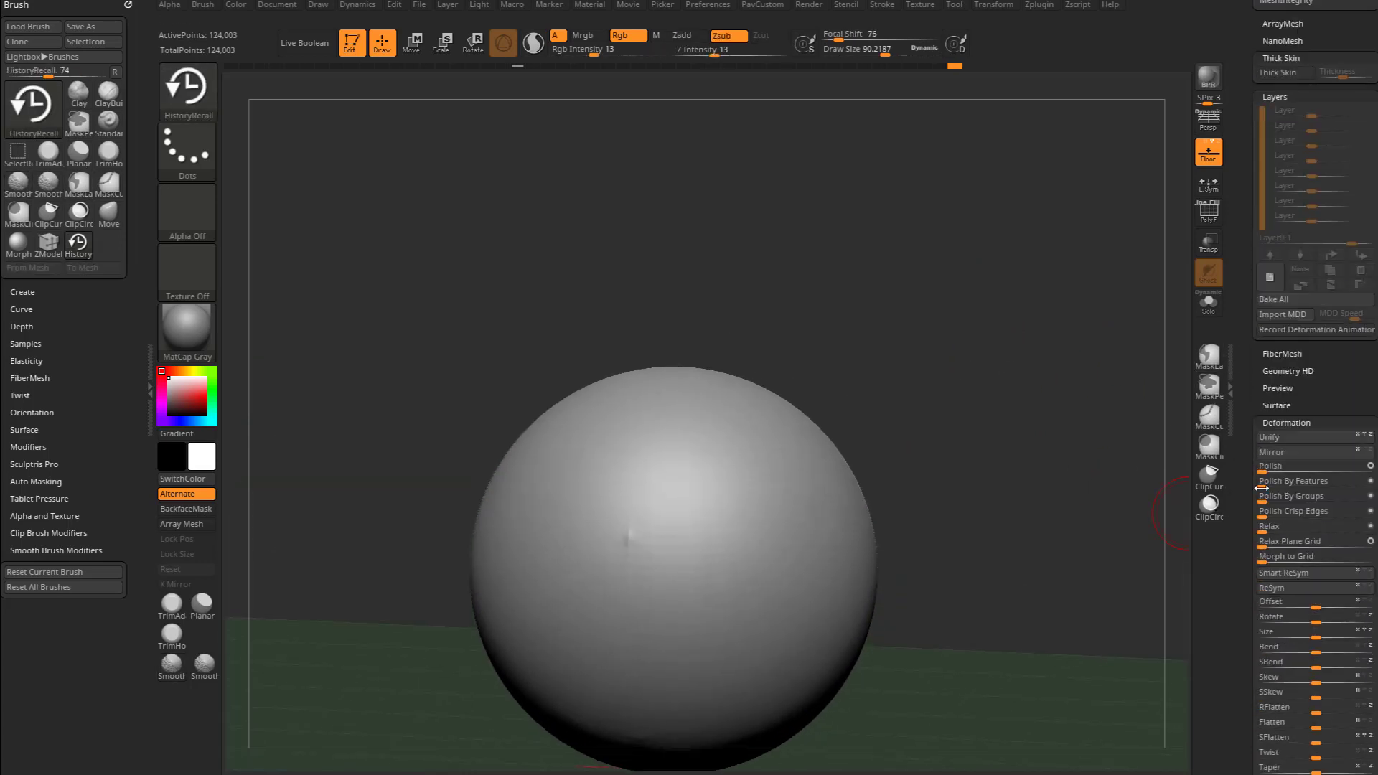
pyautogui.keyDown('shift'); pyautogui.click(1281, 424); pyautogui.keyUp('shift')
pyautogui.keyDown('shift'); pyautogui.click(1280, 322); pyautogui.keyUp('shift')
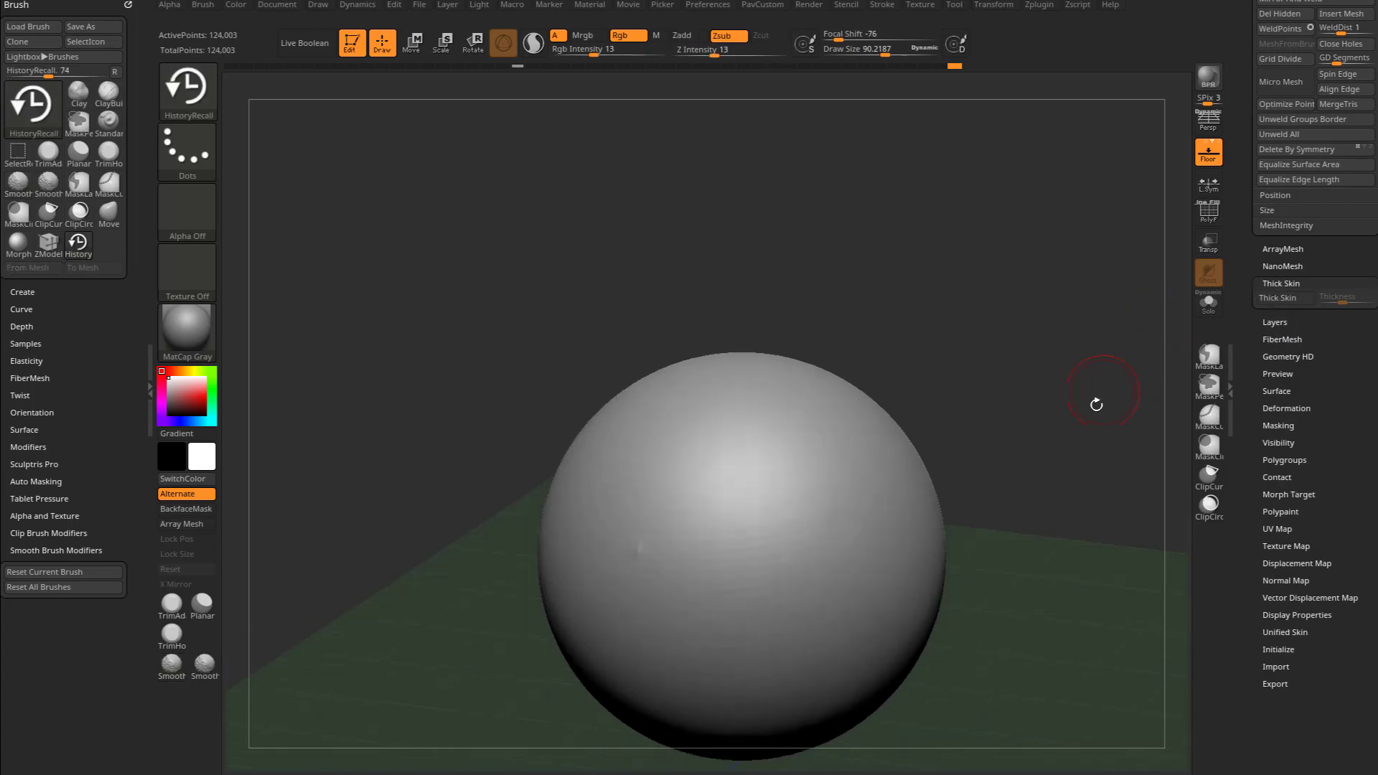